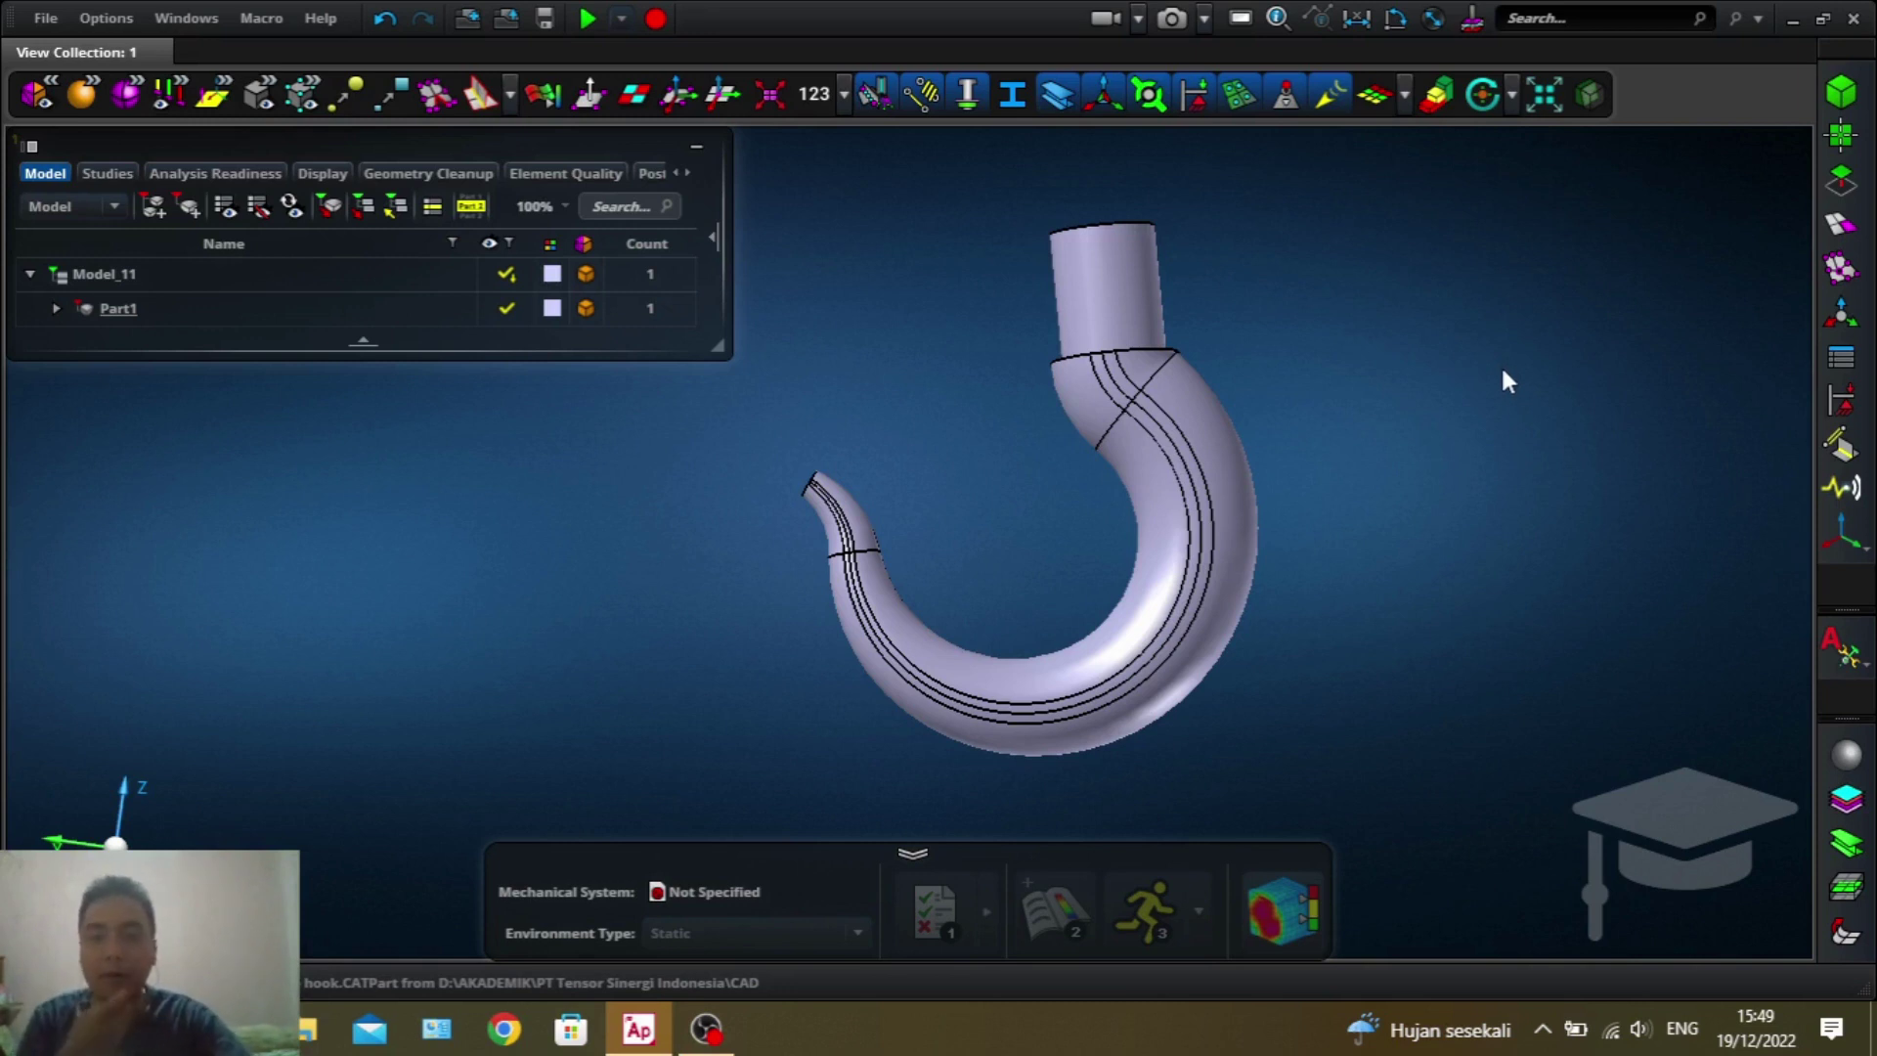
- Examine the hook geometry from several angles and distances, including the shank, the shoulder ring, the curved body and the tip
scroll(1446, 442, down, 5)
scroll(1446, 442, up, 5)
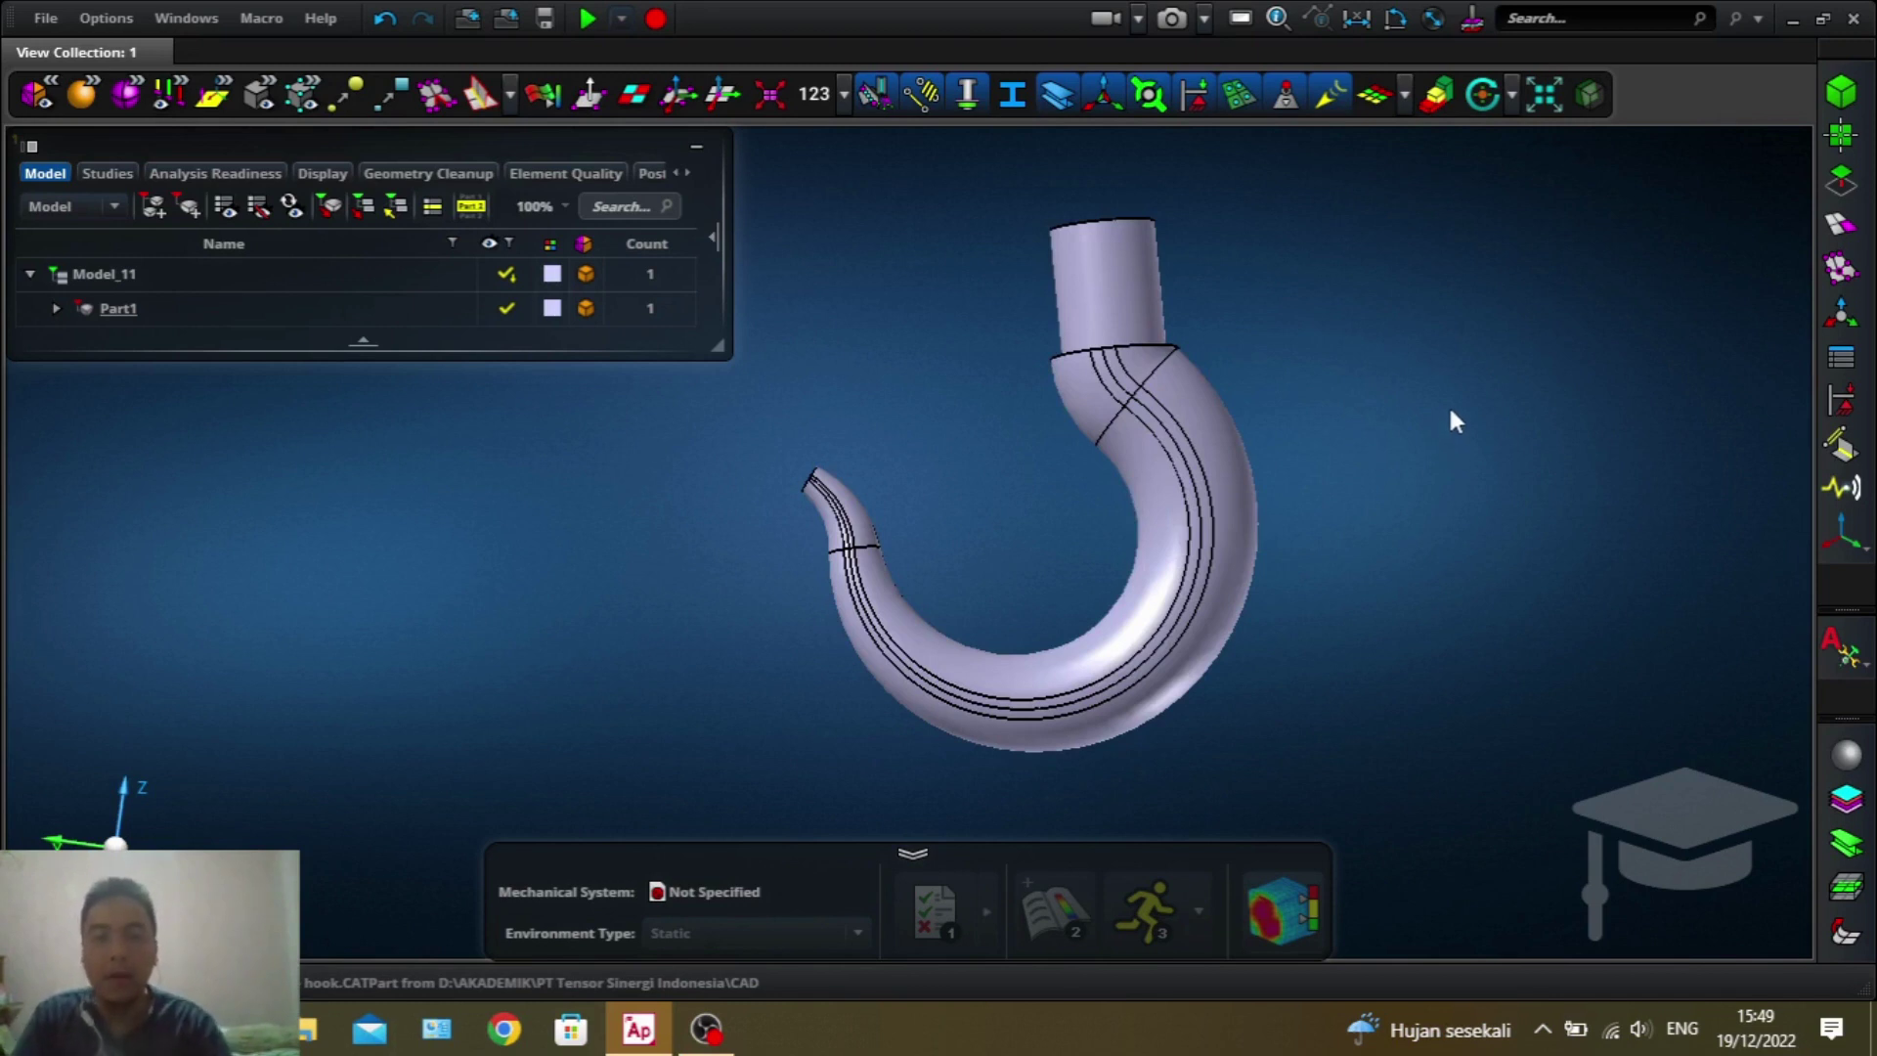
middle_drag(1440, 434, 1345, 521)
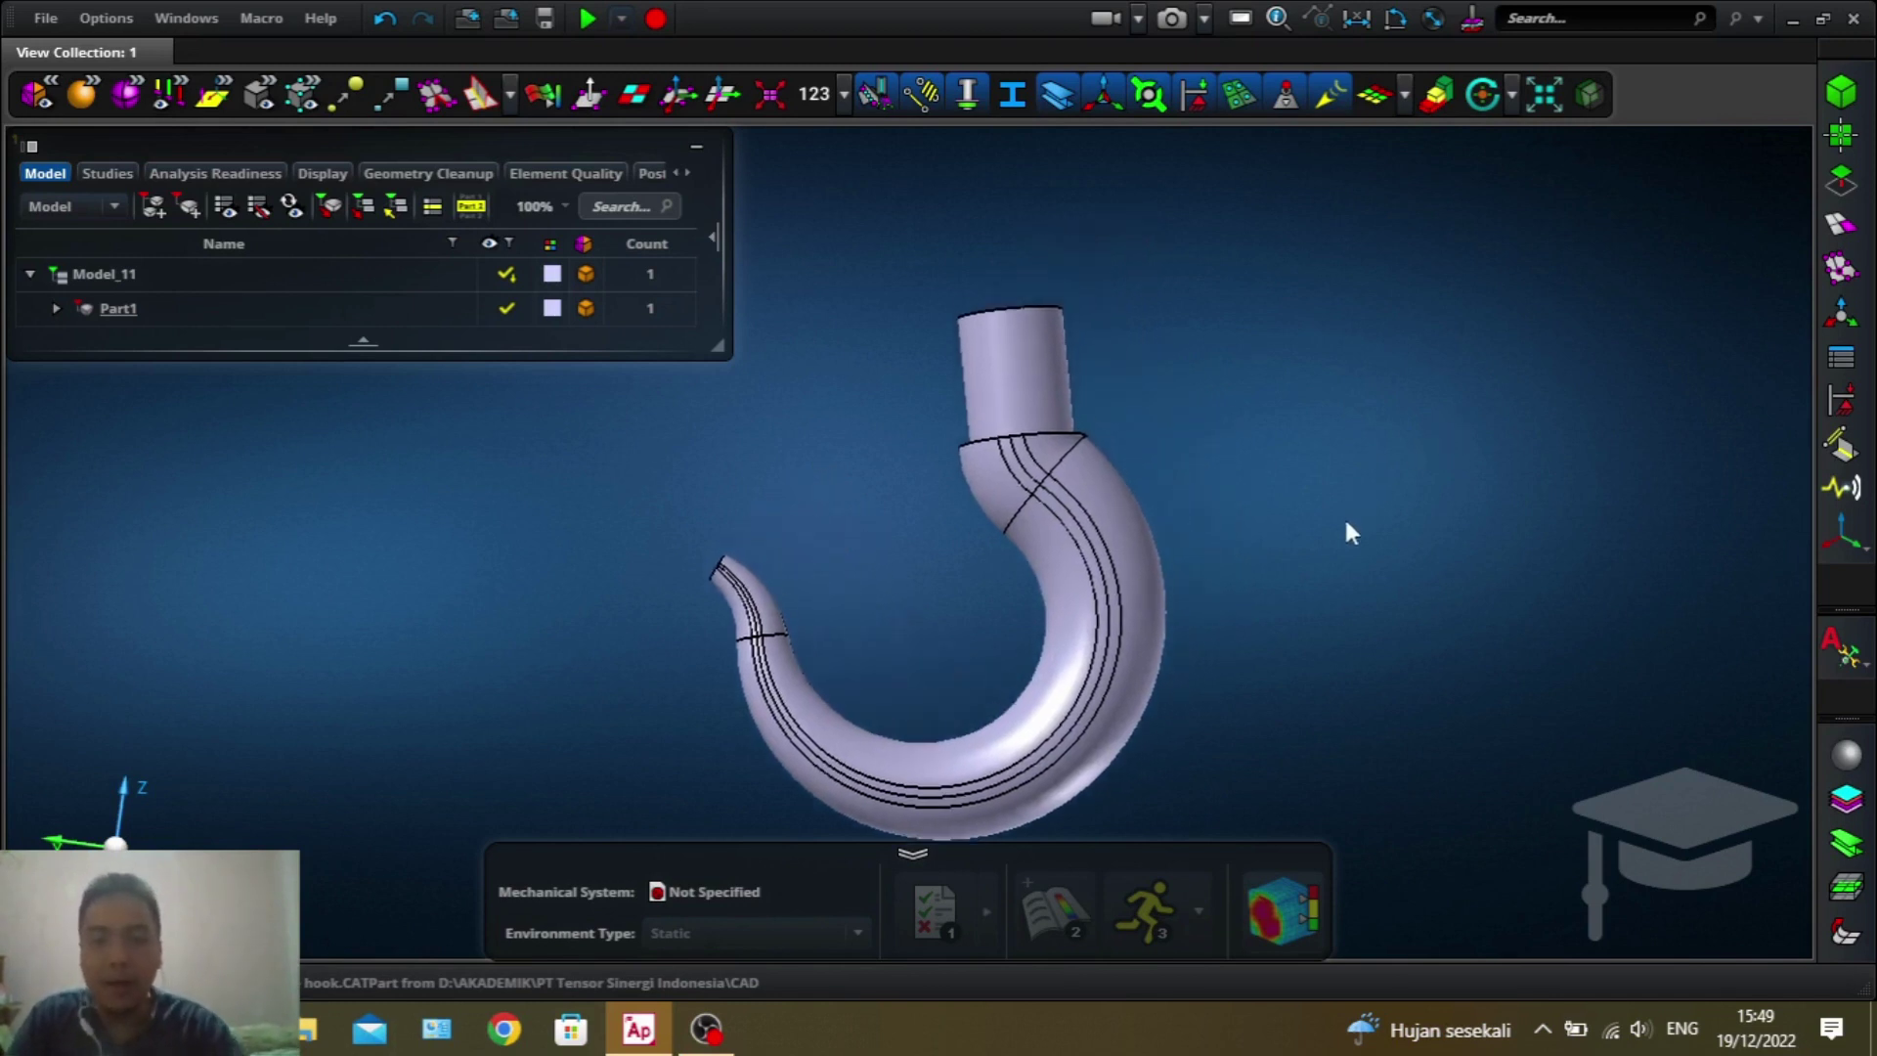
scroll(1345, 524, down, 5)
scroll(1345, 525, up, 5)
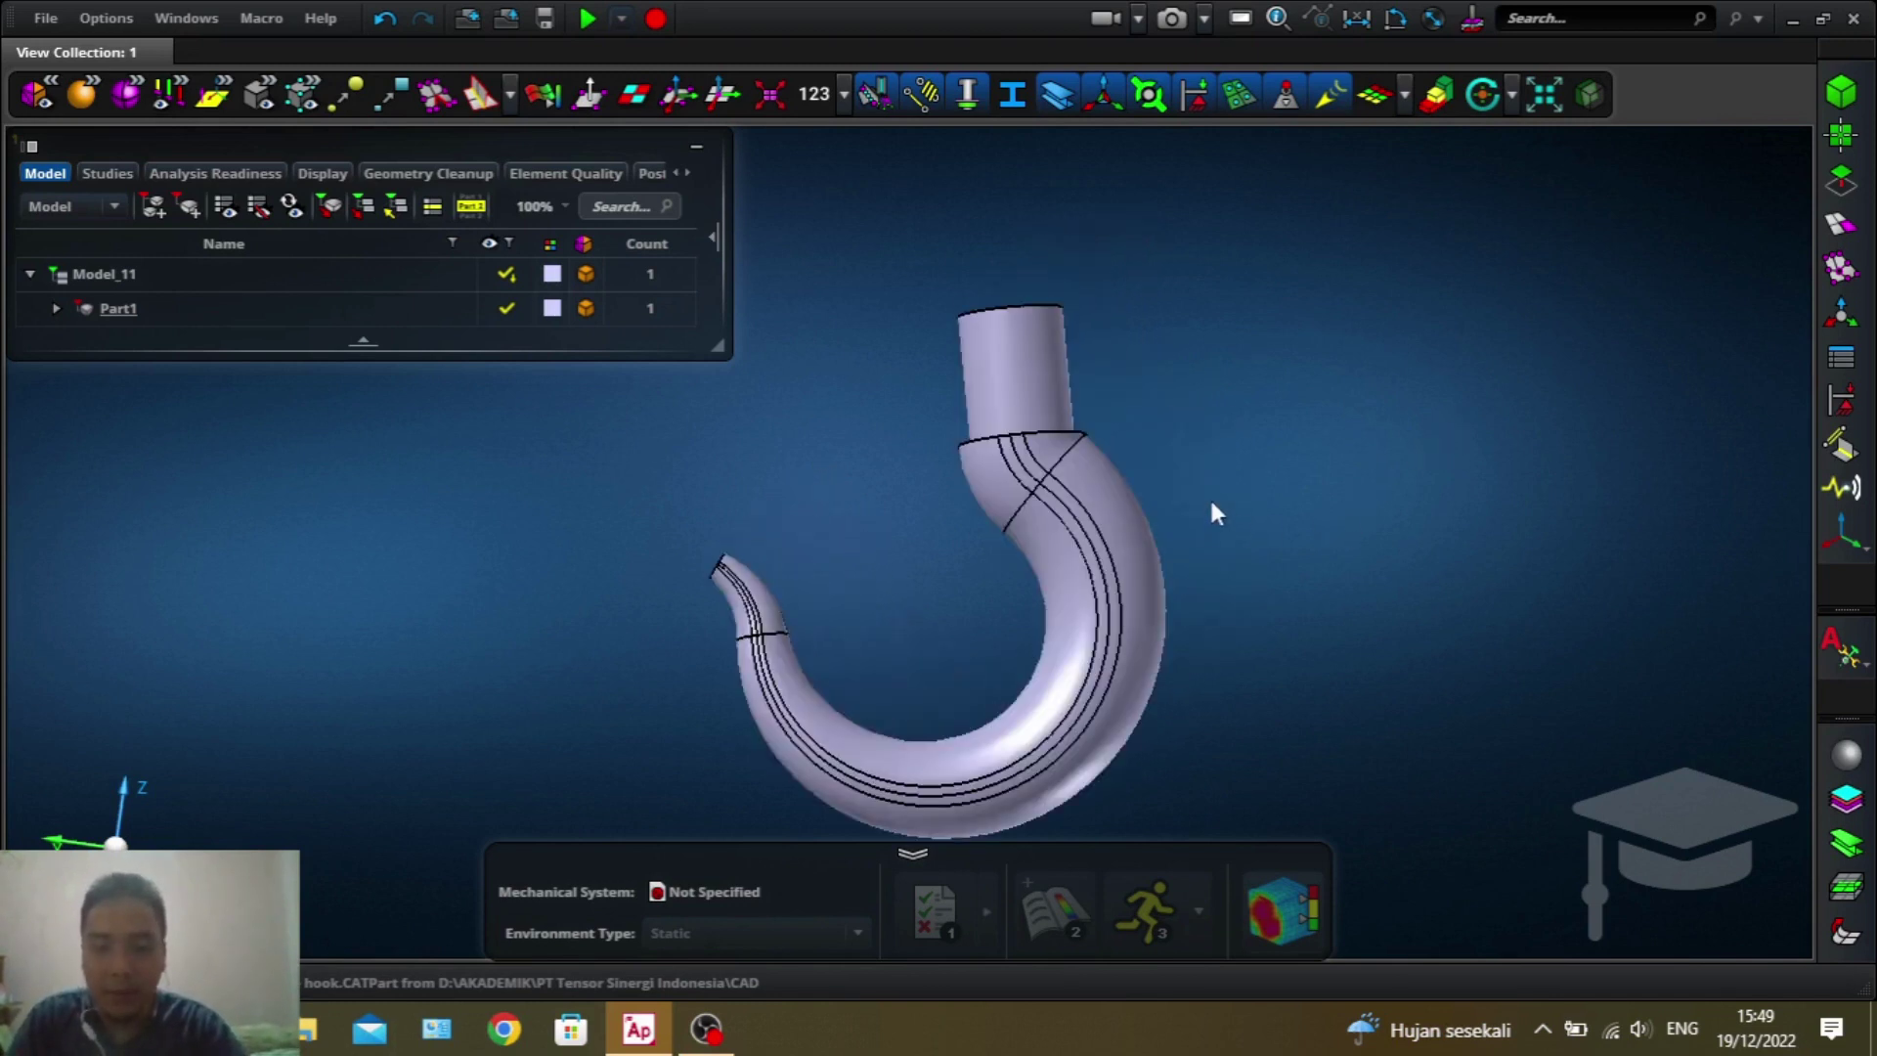
middle_drag(1213, 506, 1234, 552)
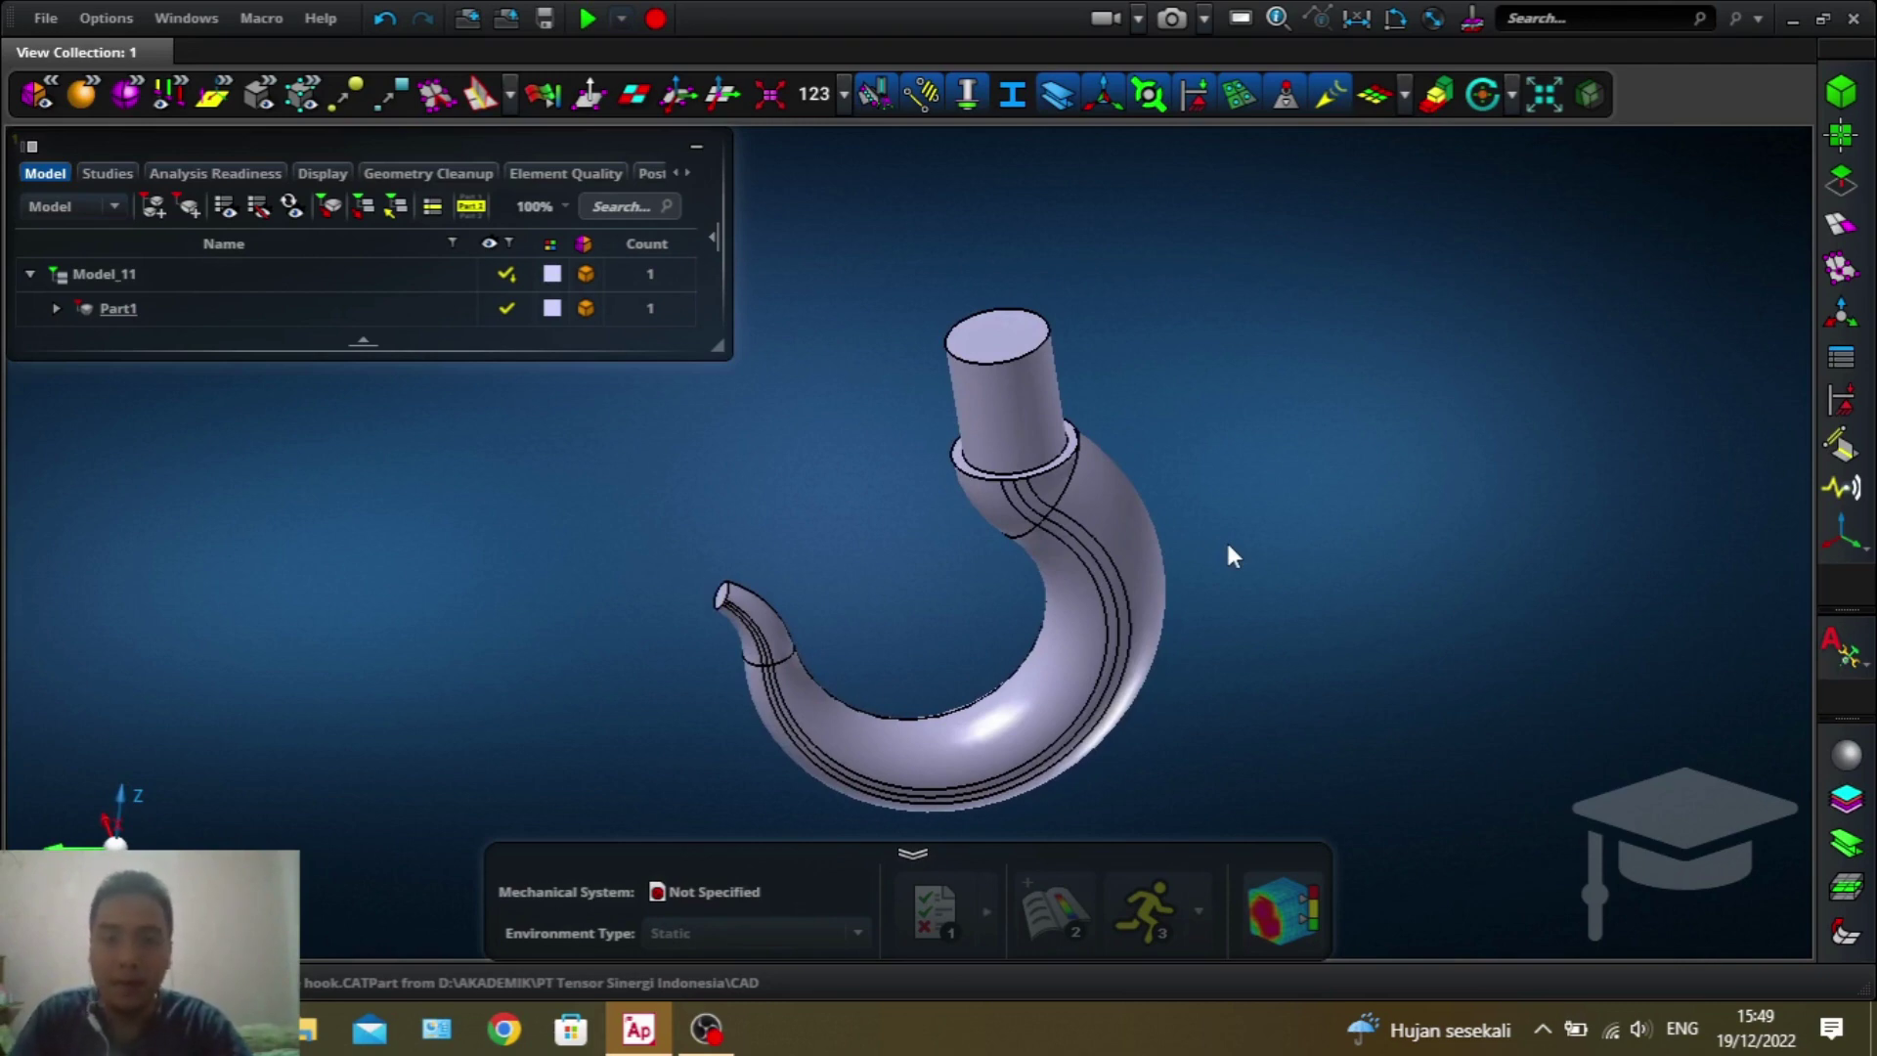
scroll(1164, 479, up, 5)
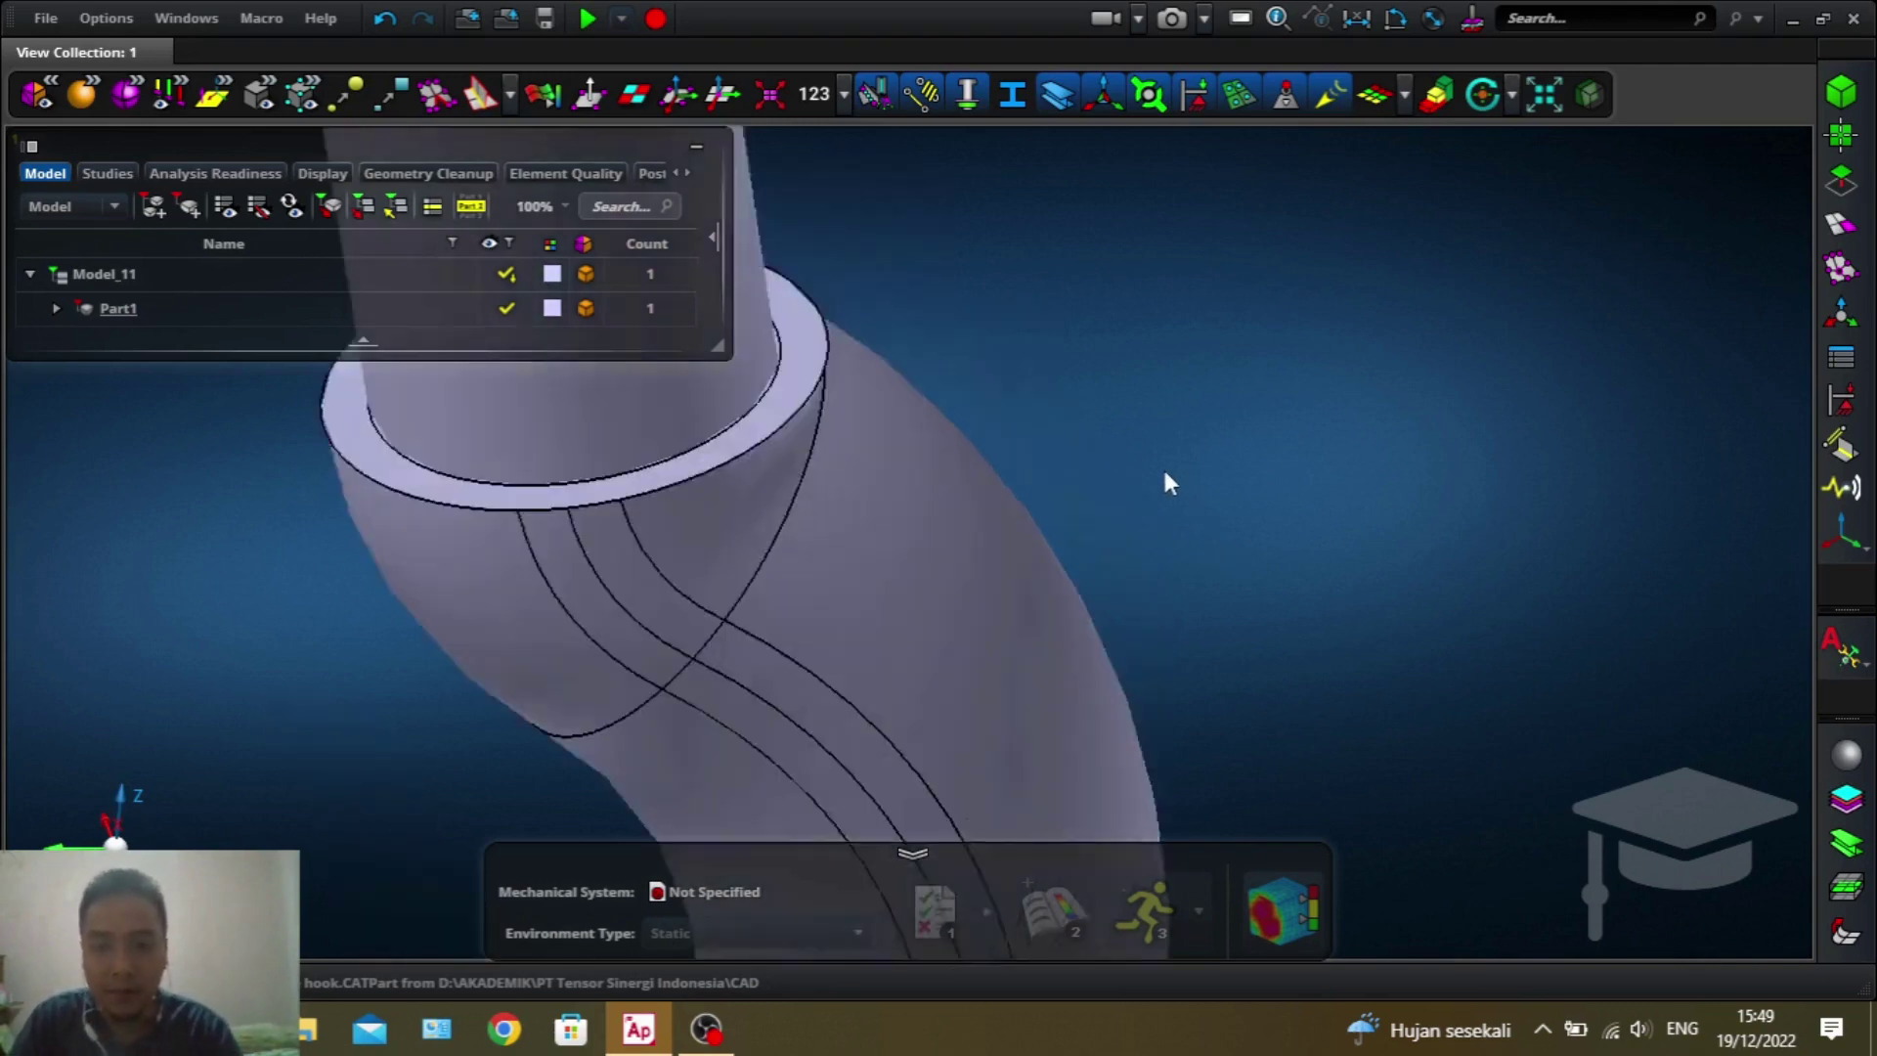
scroll(1164, 479, down, 6)
scroll(1181, 549, up, 4)
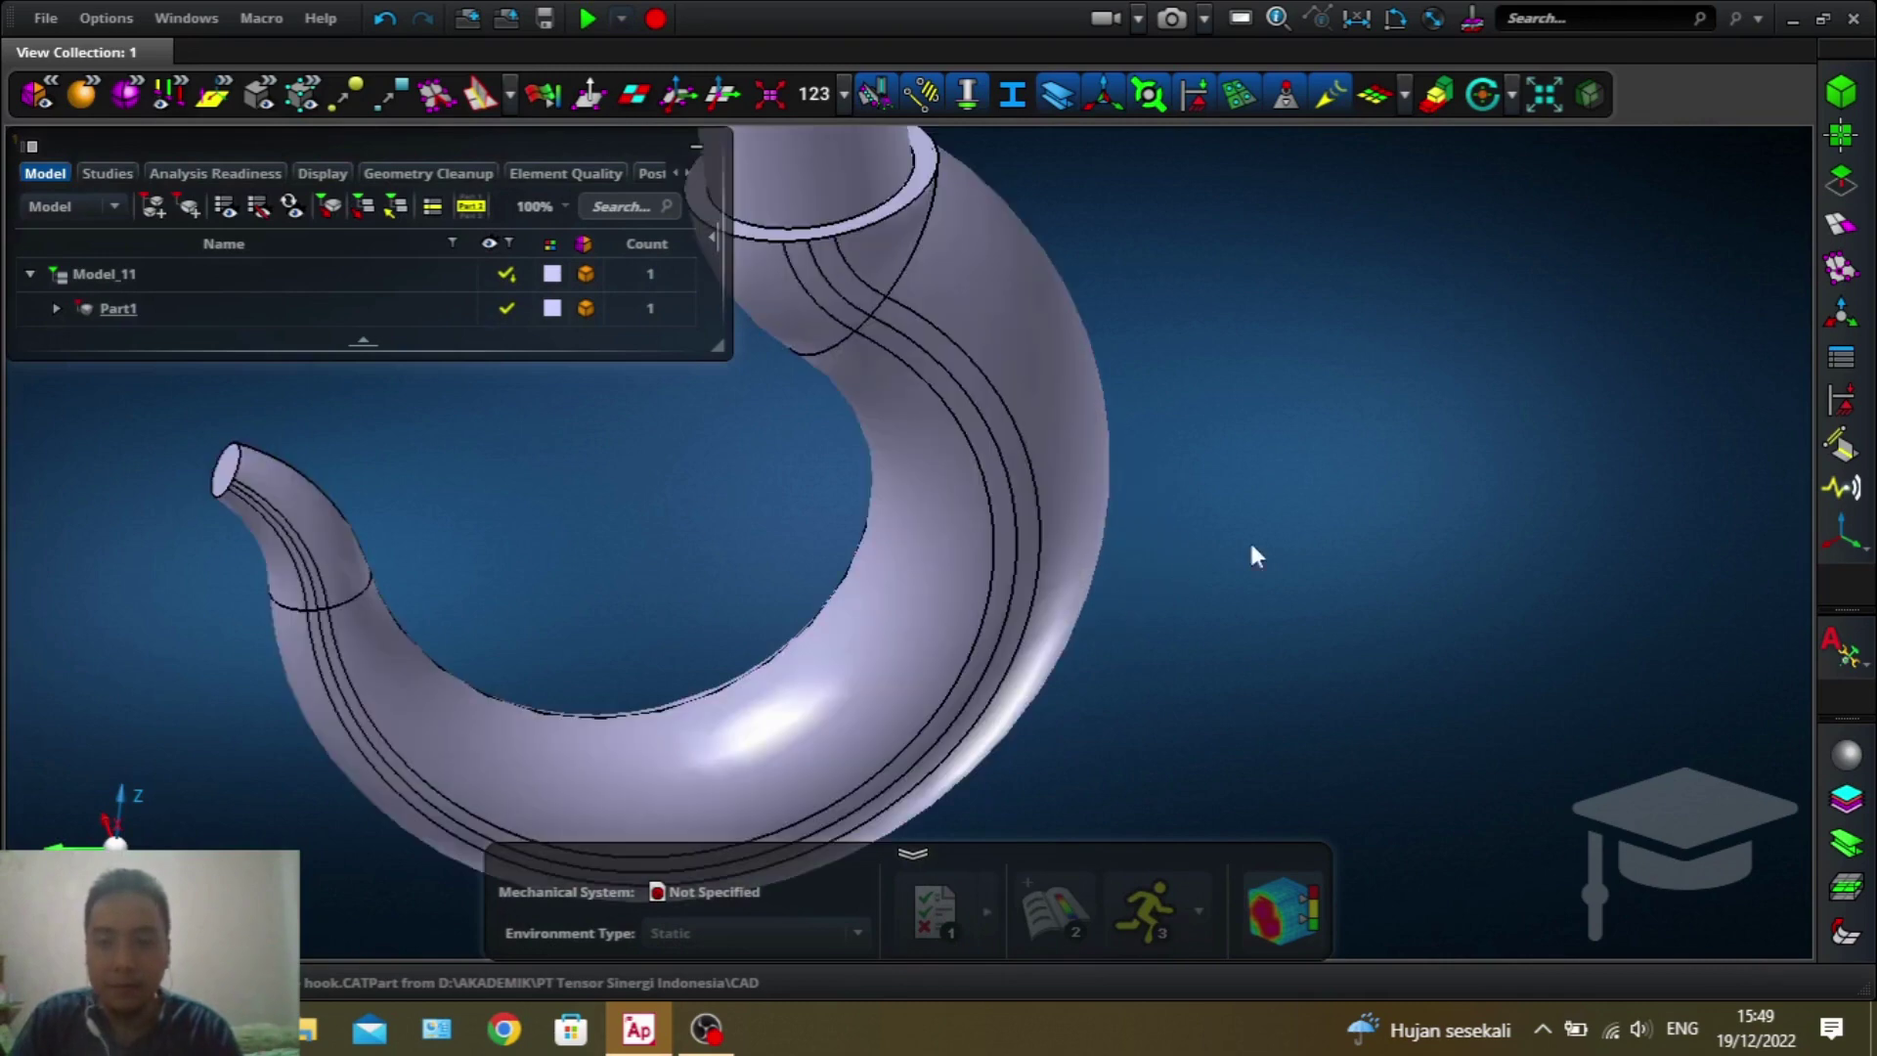
scroll(1265, 476, down, 3)
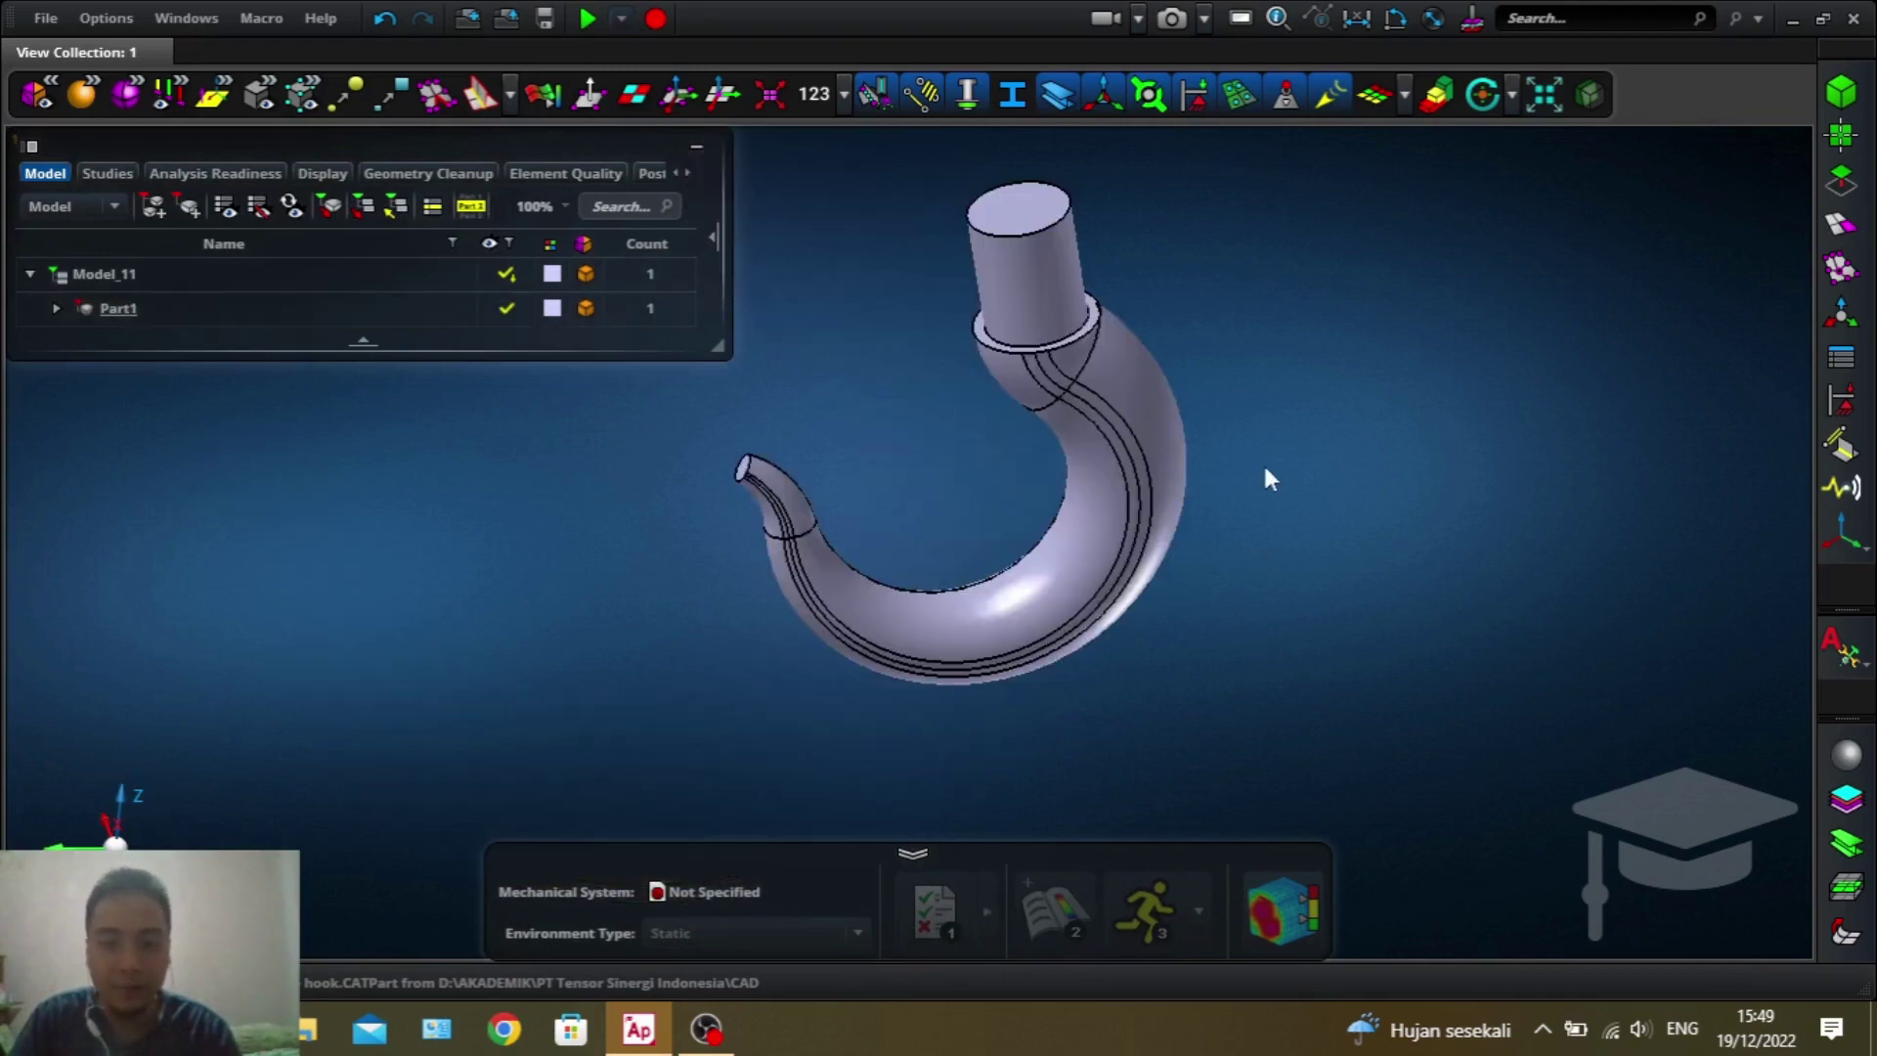
middle_drag(1250, 500, 1249, 550)
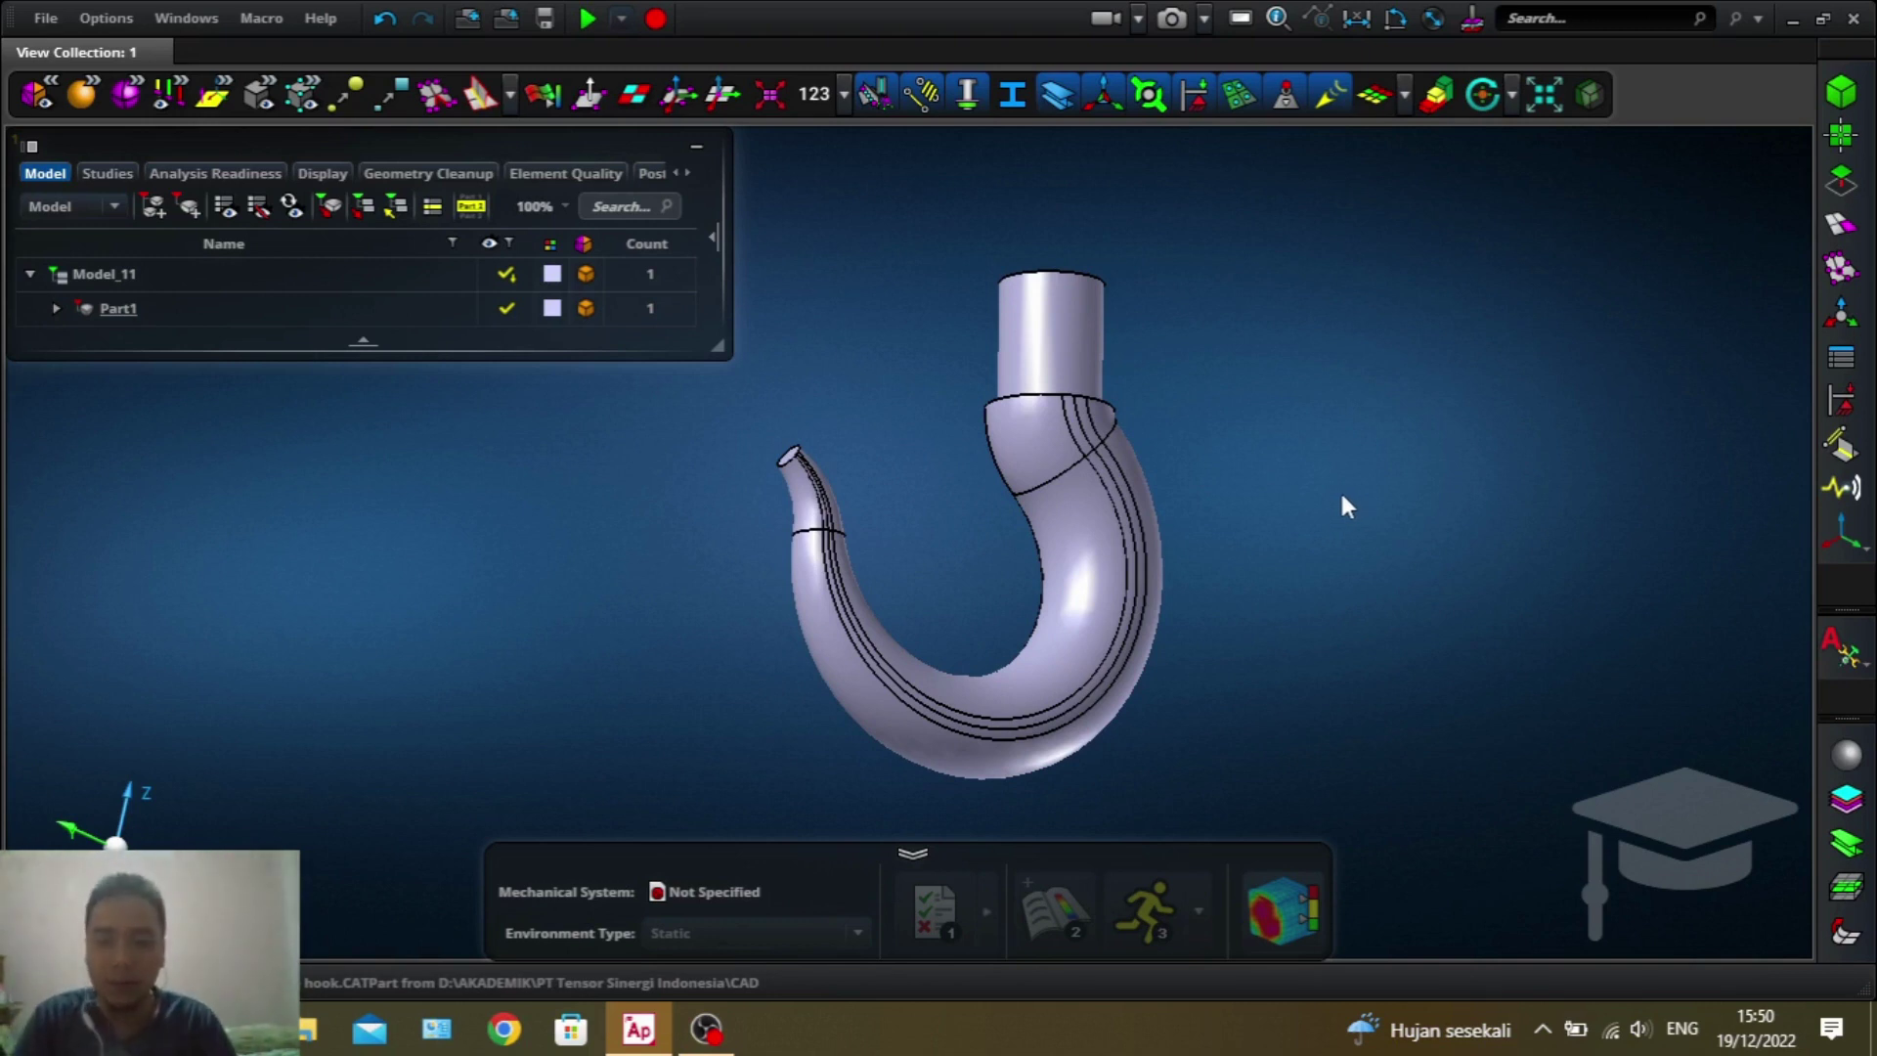
ctrl+drag(1329, 511, 1292, 530)
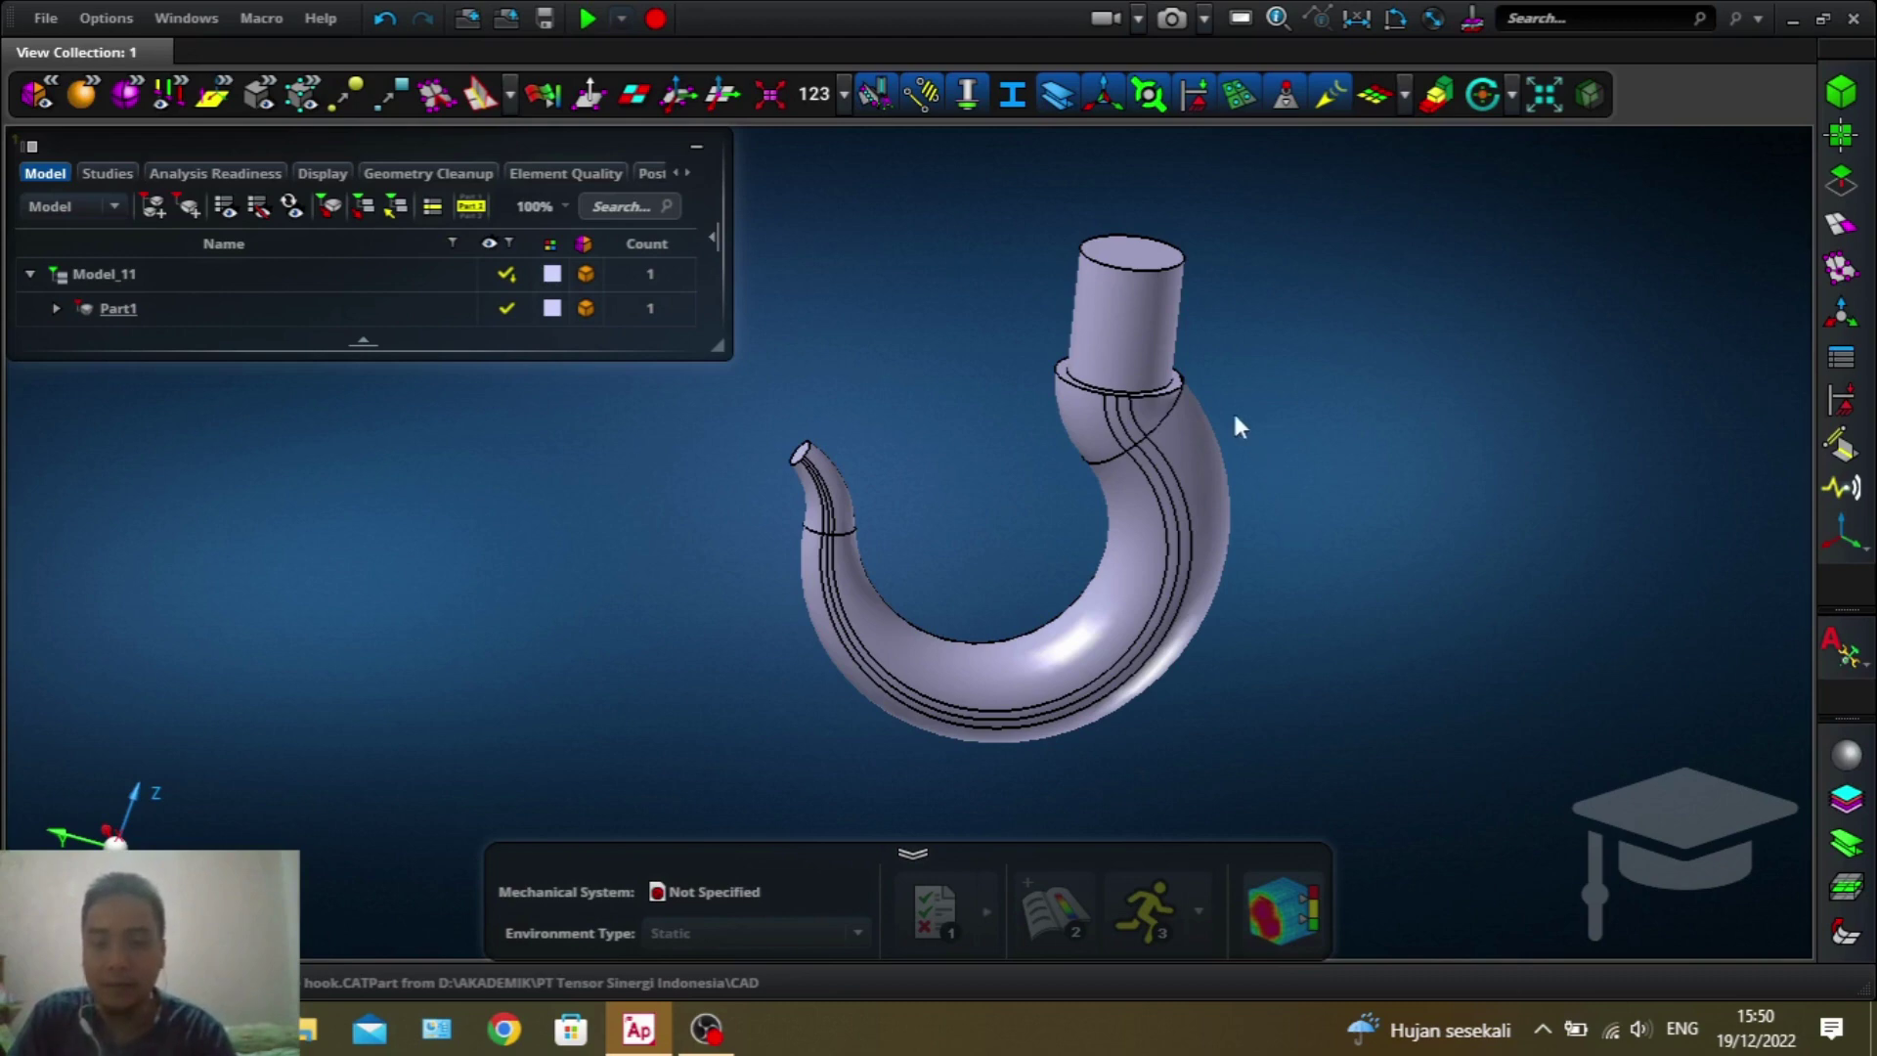
scroll(1281, 604, up, 5)
scroll(1274, 600, down, 7)
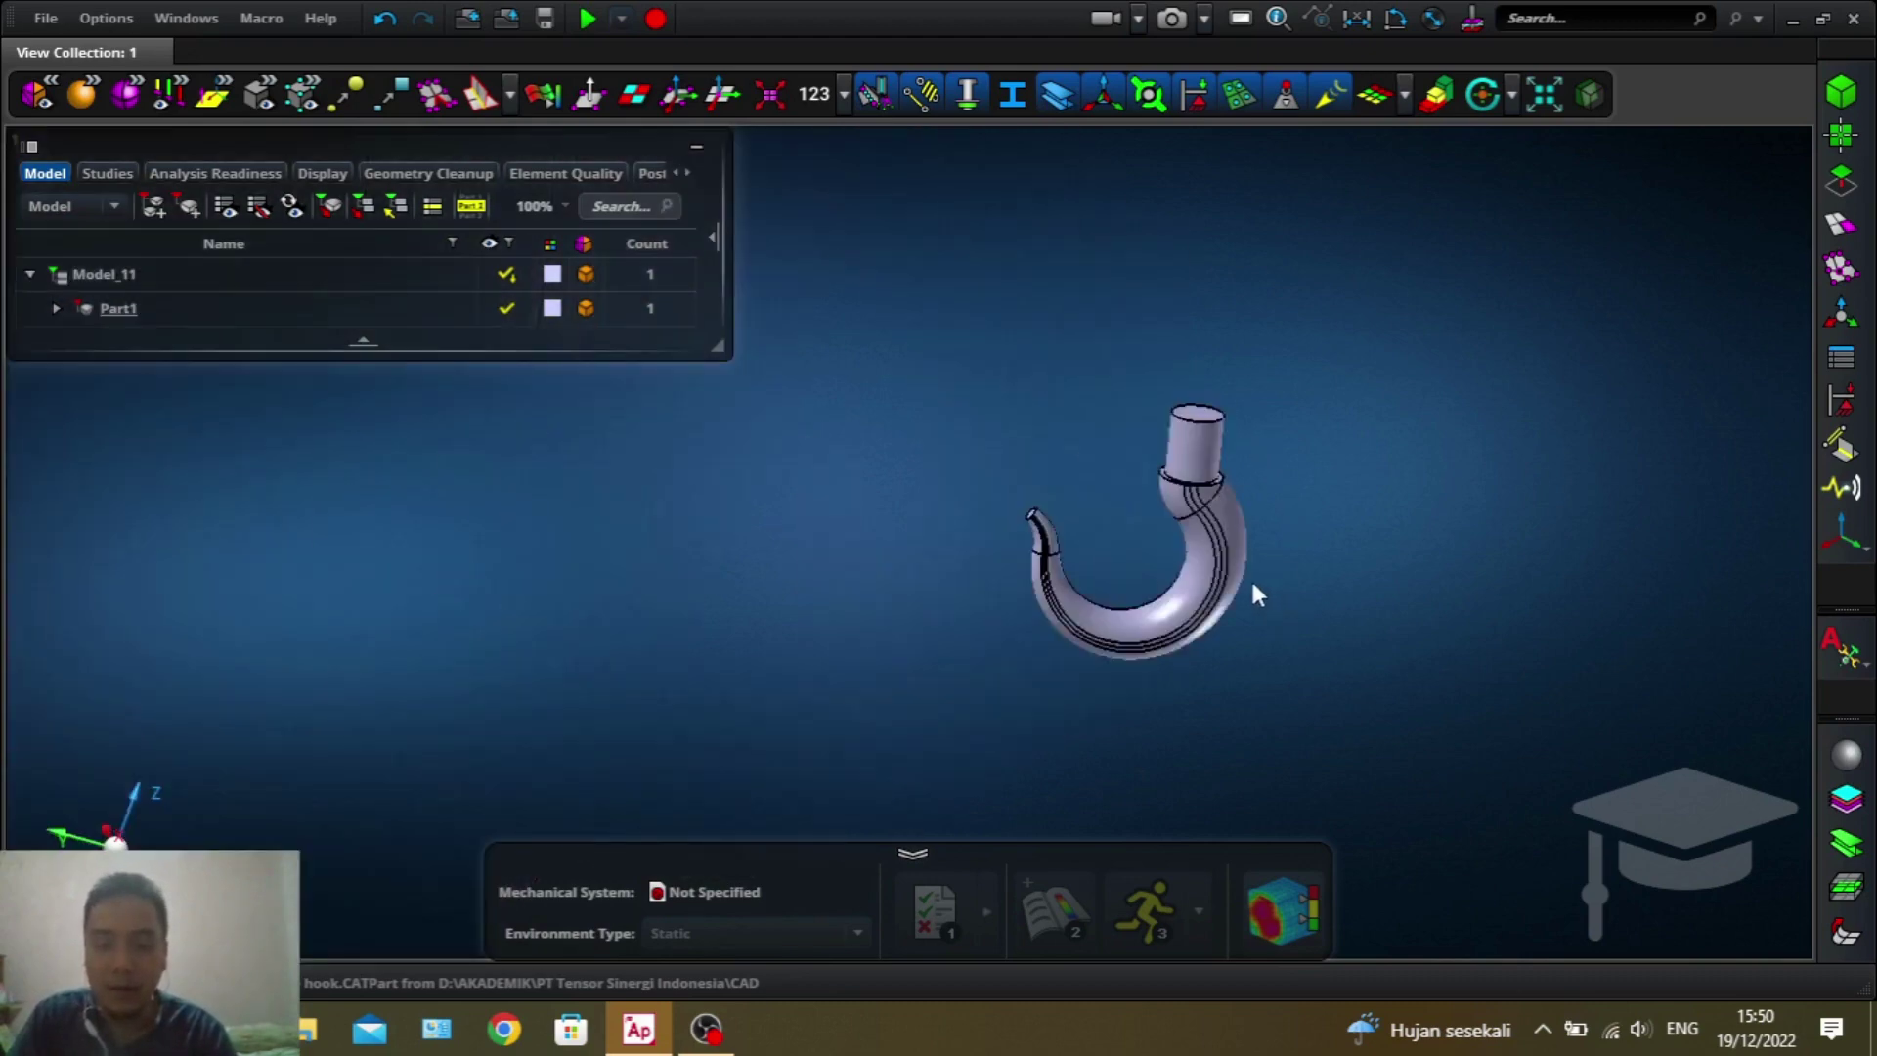
ctrl+drag(1255, 590, 1102, 406)
scroll(1095, 381, up, 5)
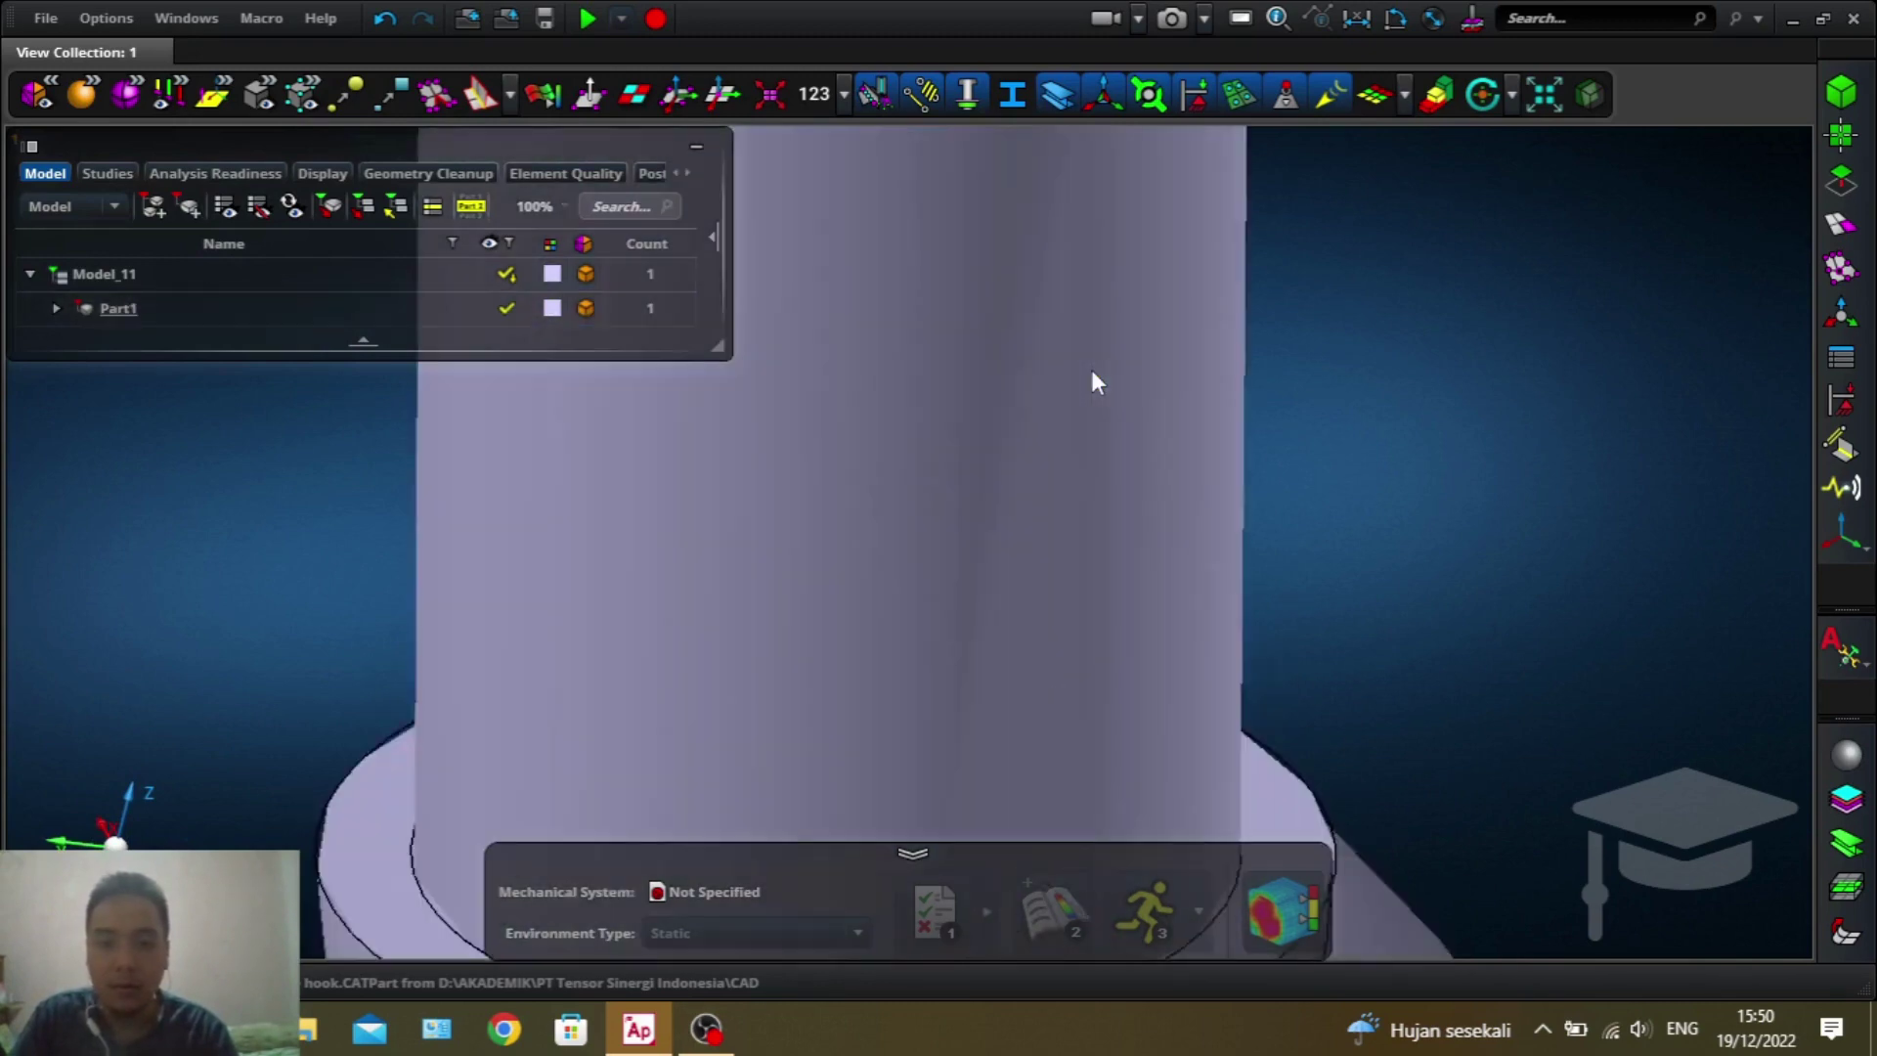
scroll(1091, 370, down, 5)
ctrl+drag(1194, 637, 1020, 384)
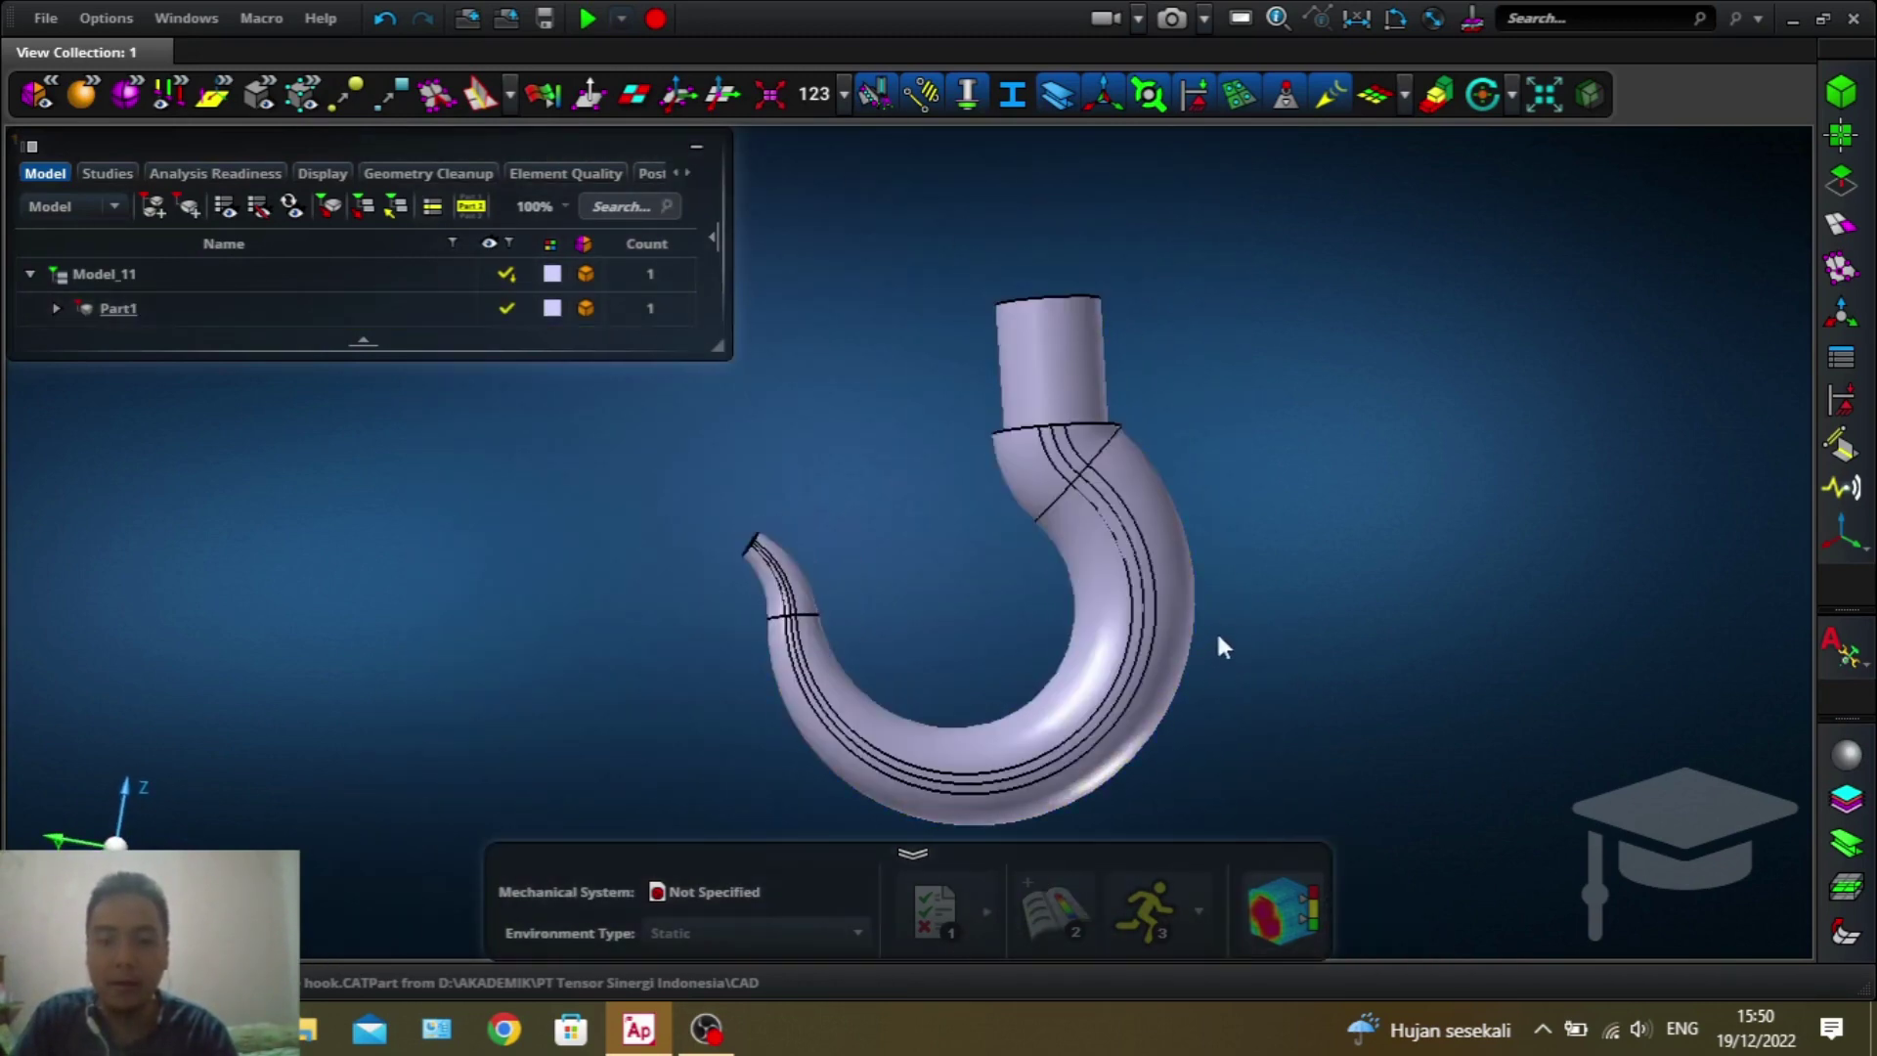
scroll(1287, 469, down, 3)
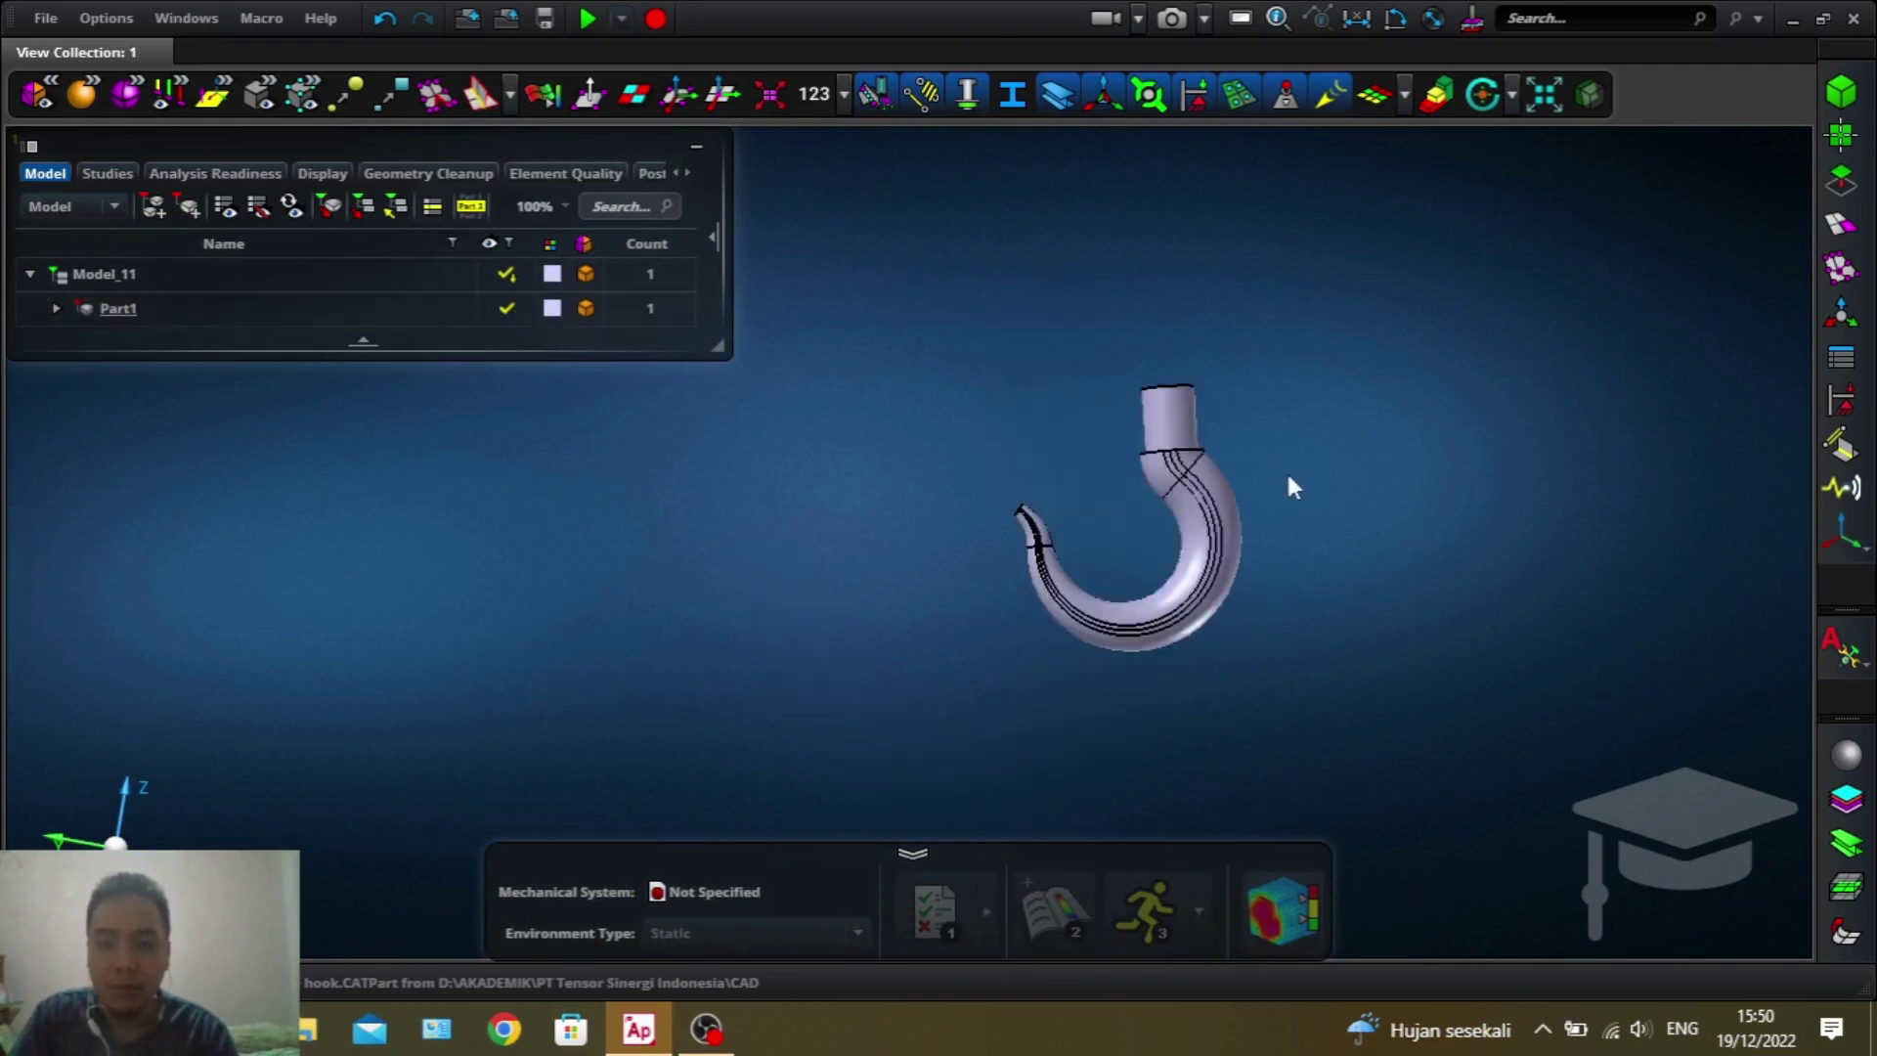
ctrl+drag(1264, 479, 1009, 600)
scroll(1183, 562, up, 5)
scroll(1180, 552, down, 5)
scroll(1183, 545, up, 5)
click(1049, 580)
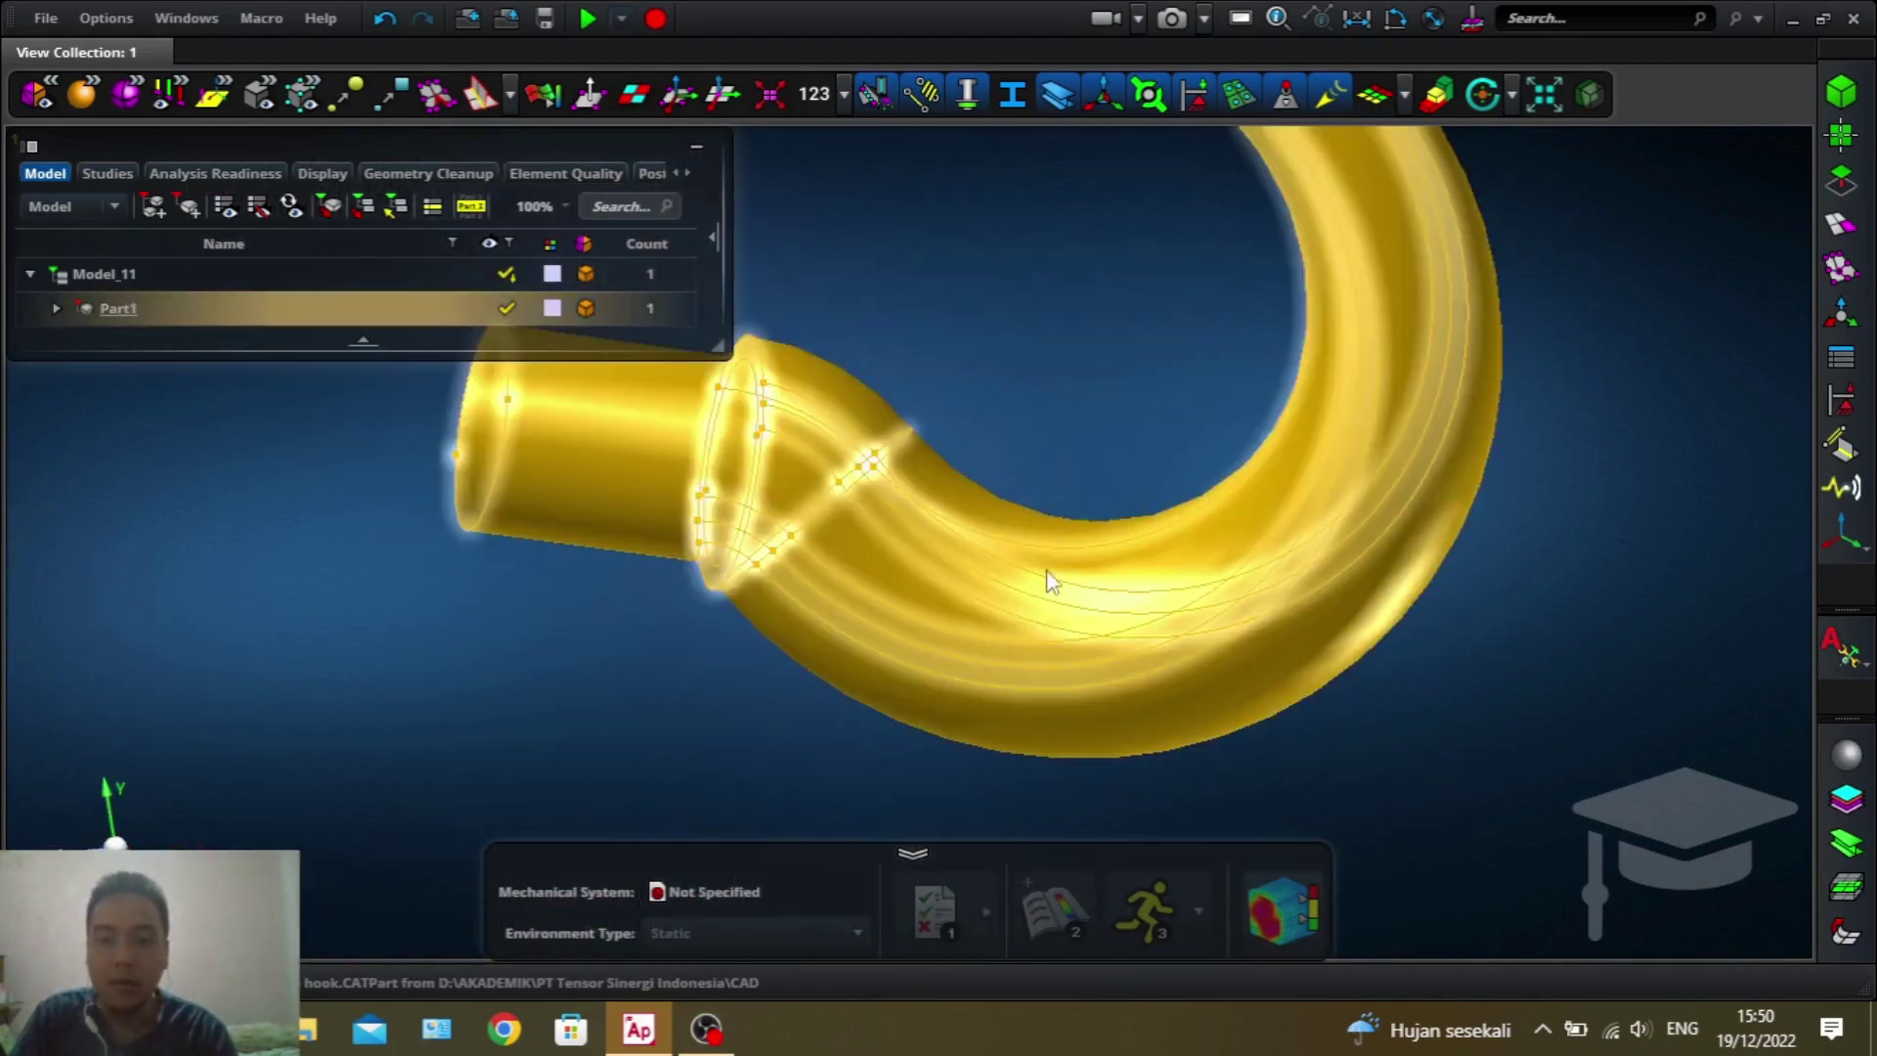
scroll(1049, 582, down, 5)
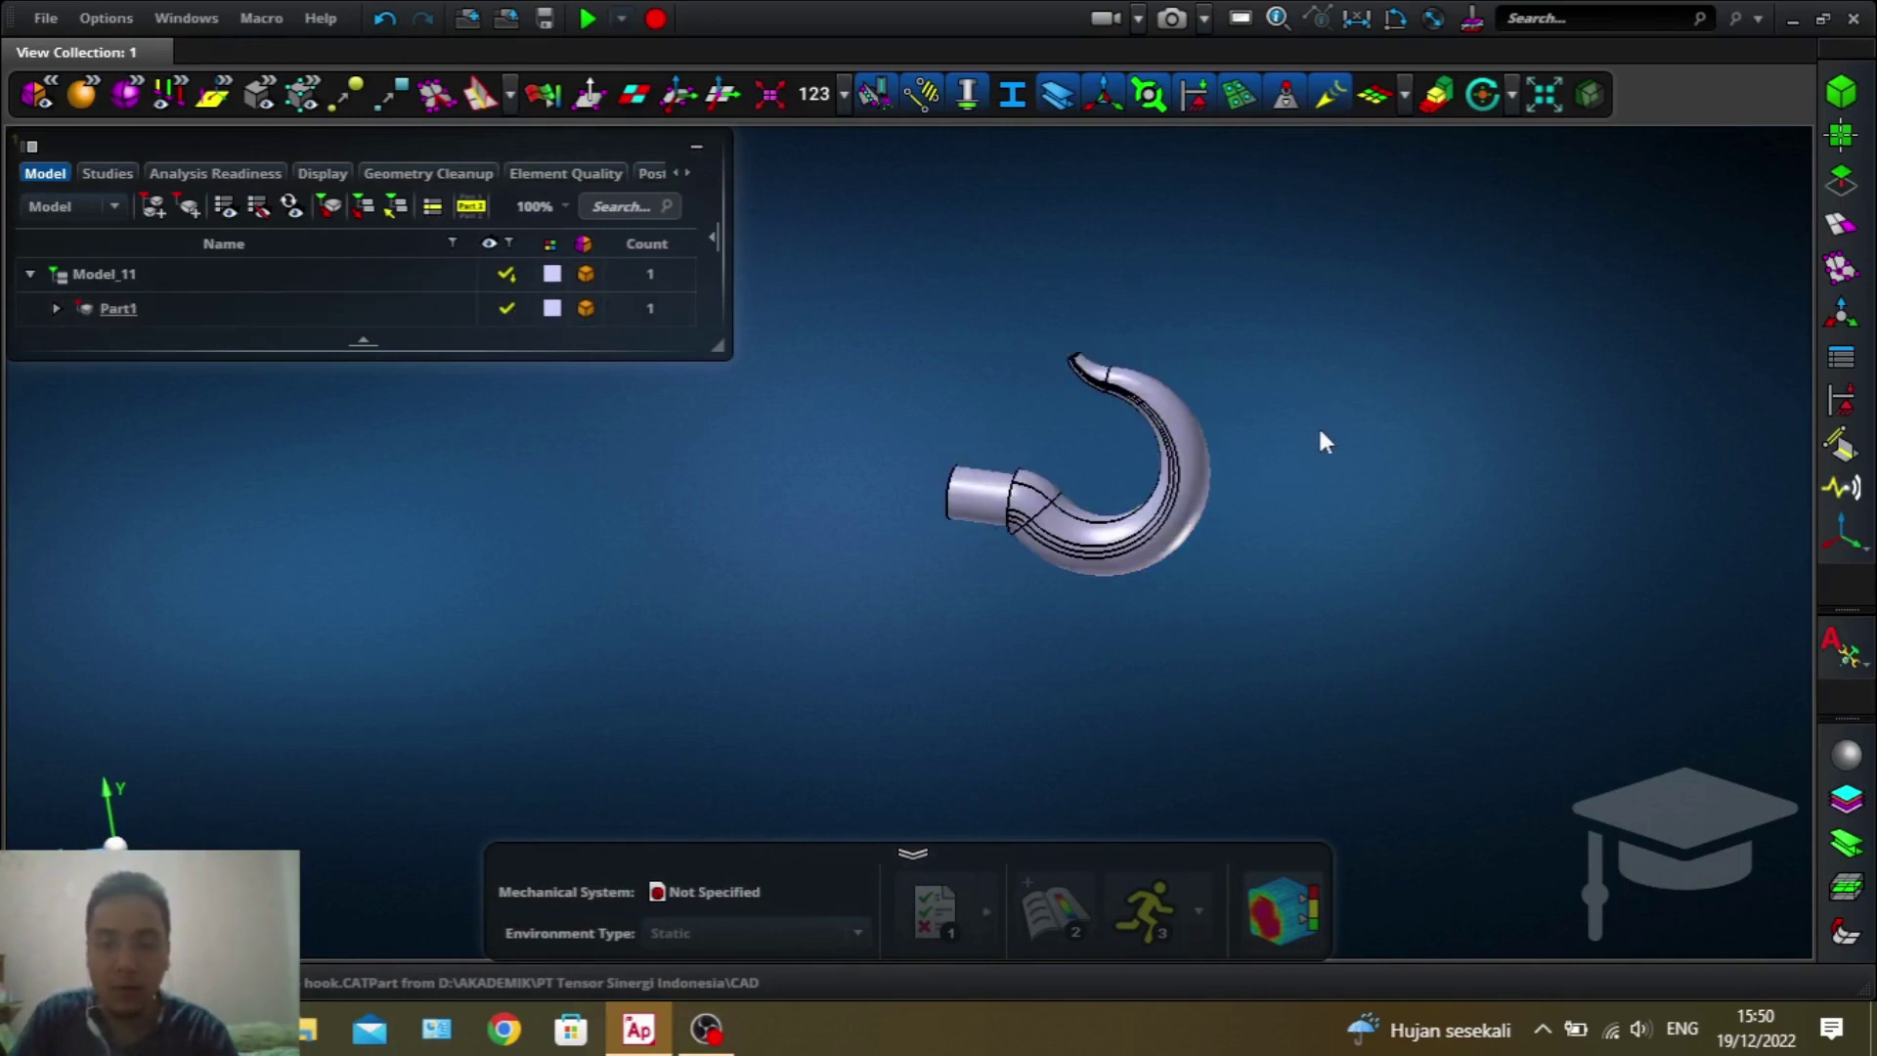
ctrl+right_drag(1311, 444, 1383, 427)
ctrl+drag(1382, 427, 1232, 565)
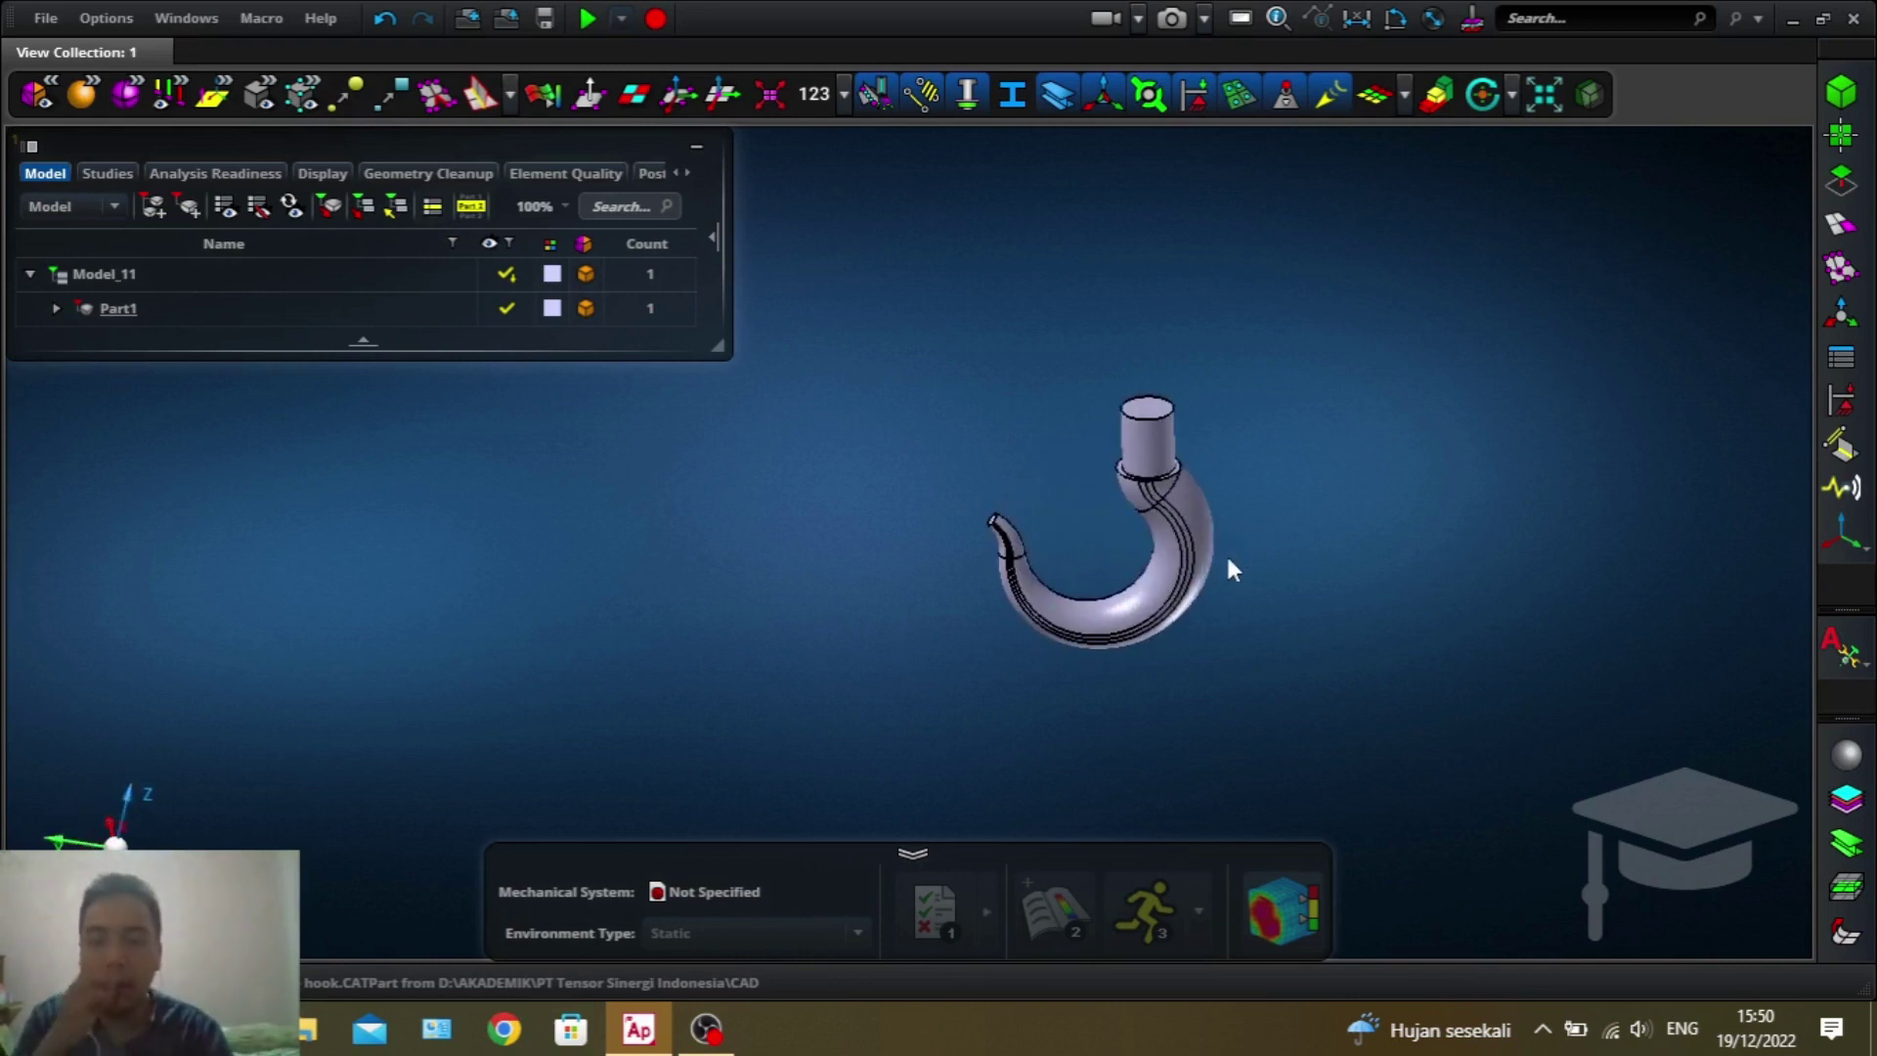
ctrl+right_drag(1310, 572, 1073, 368)
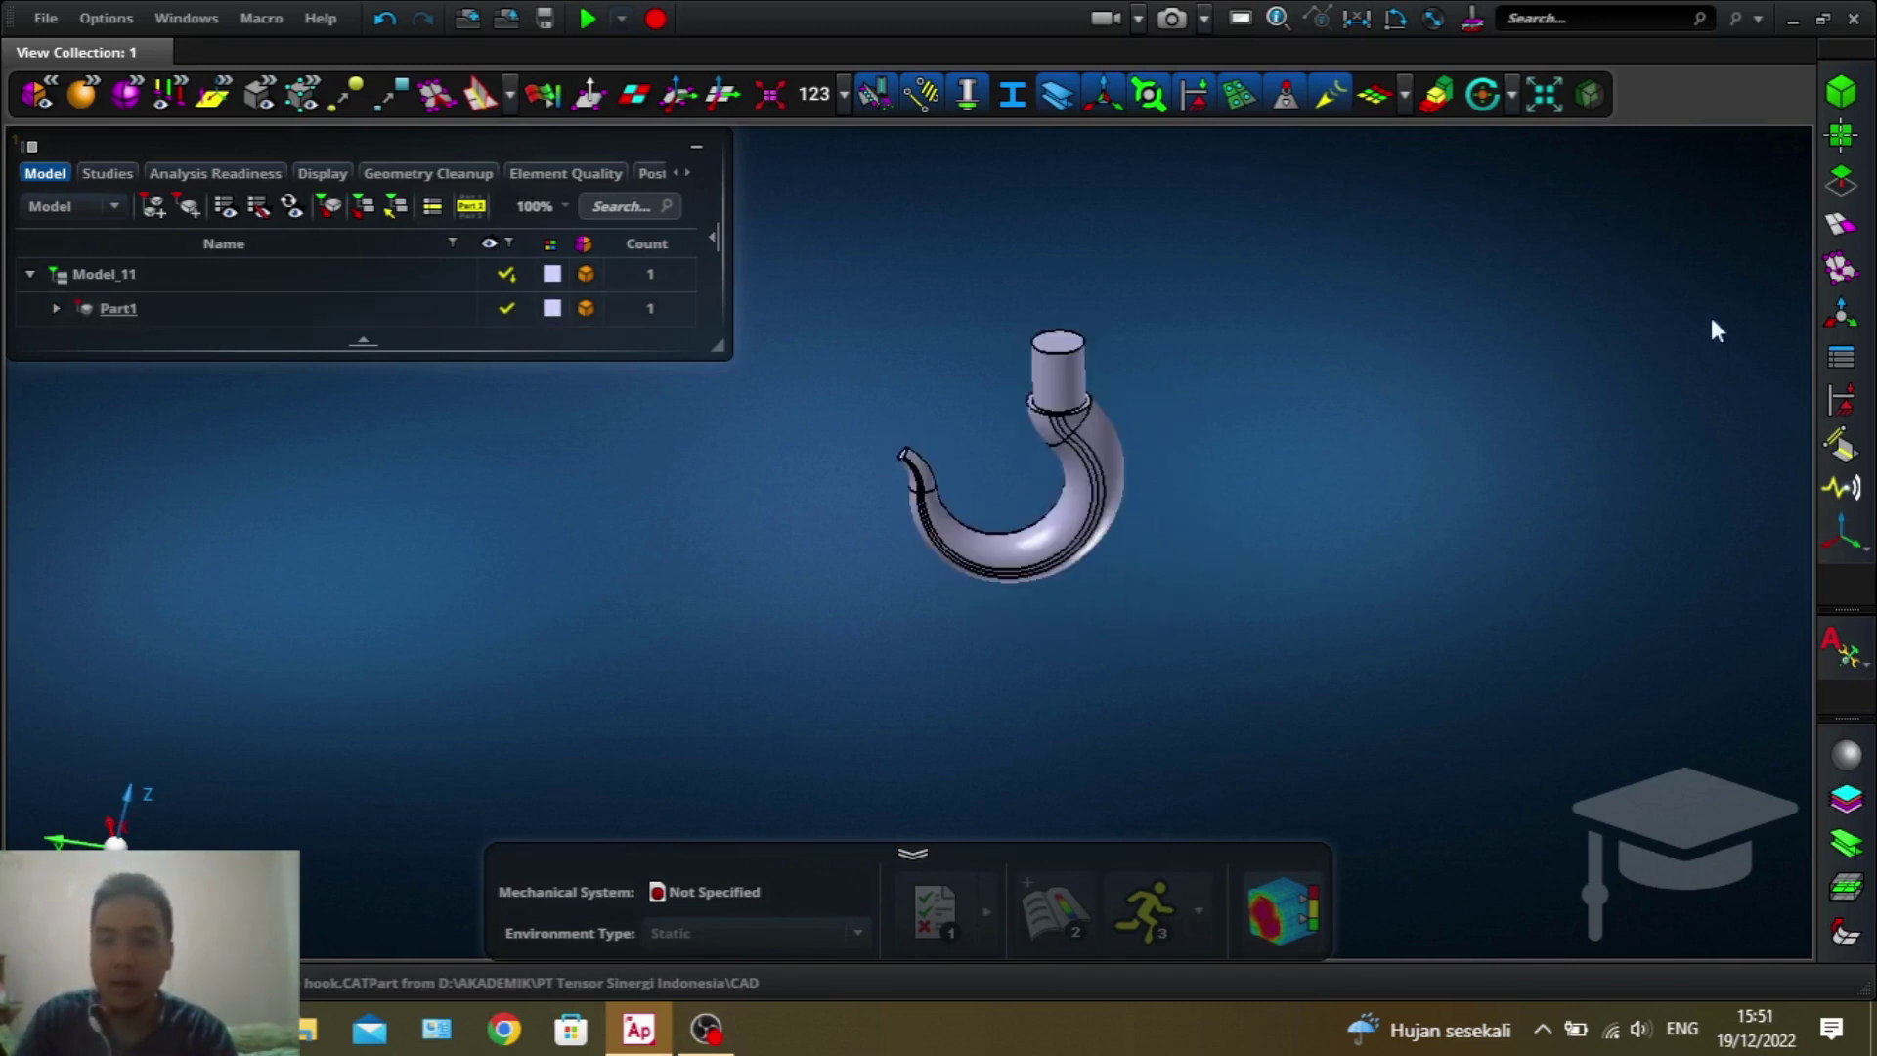
- Generate a solid mesh on the hook body with a mesh size of 10 mm
click(1844, 219)
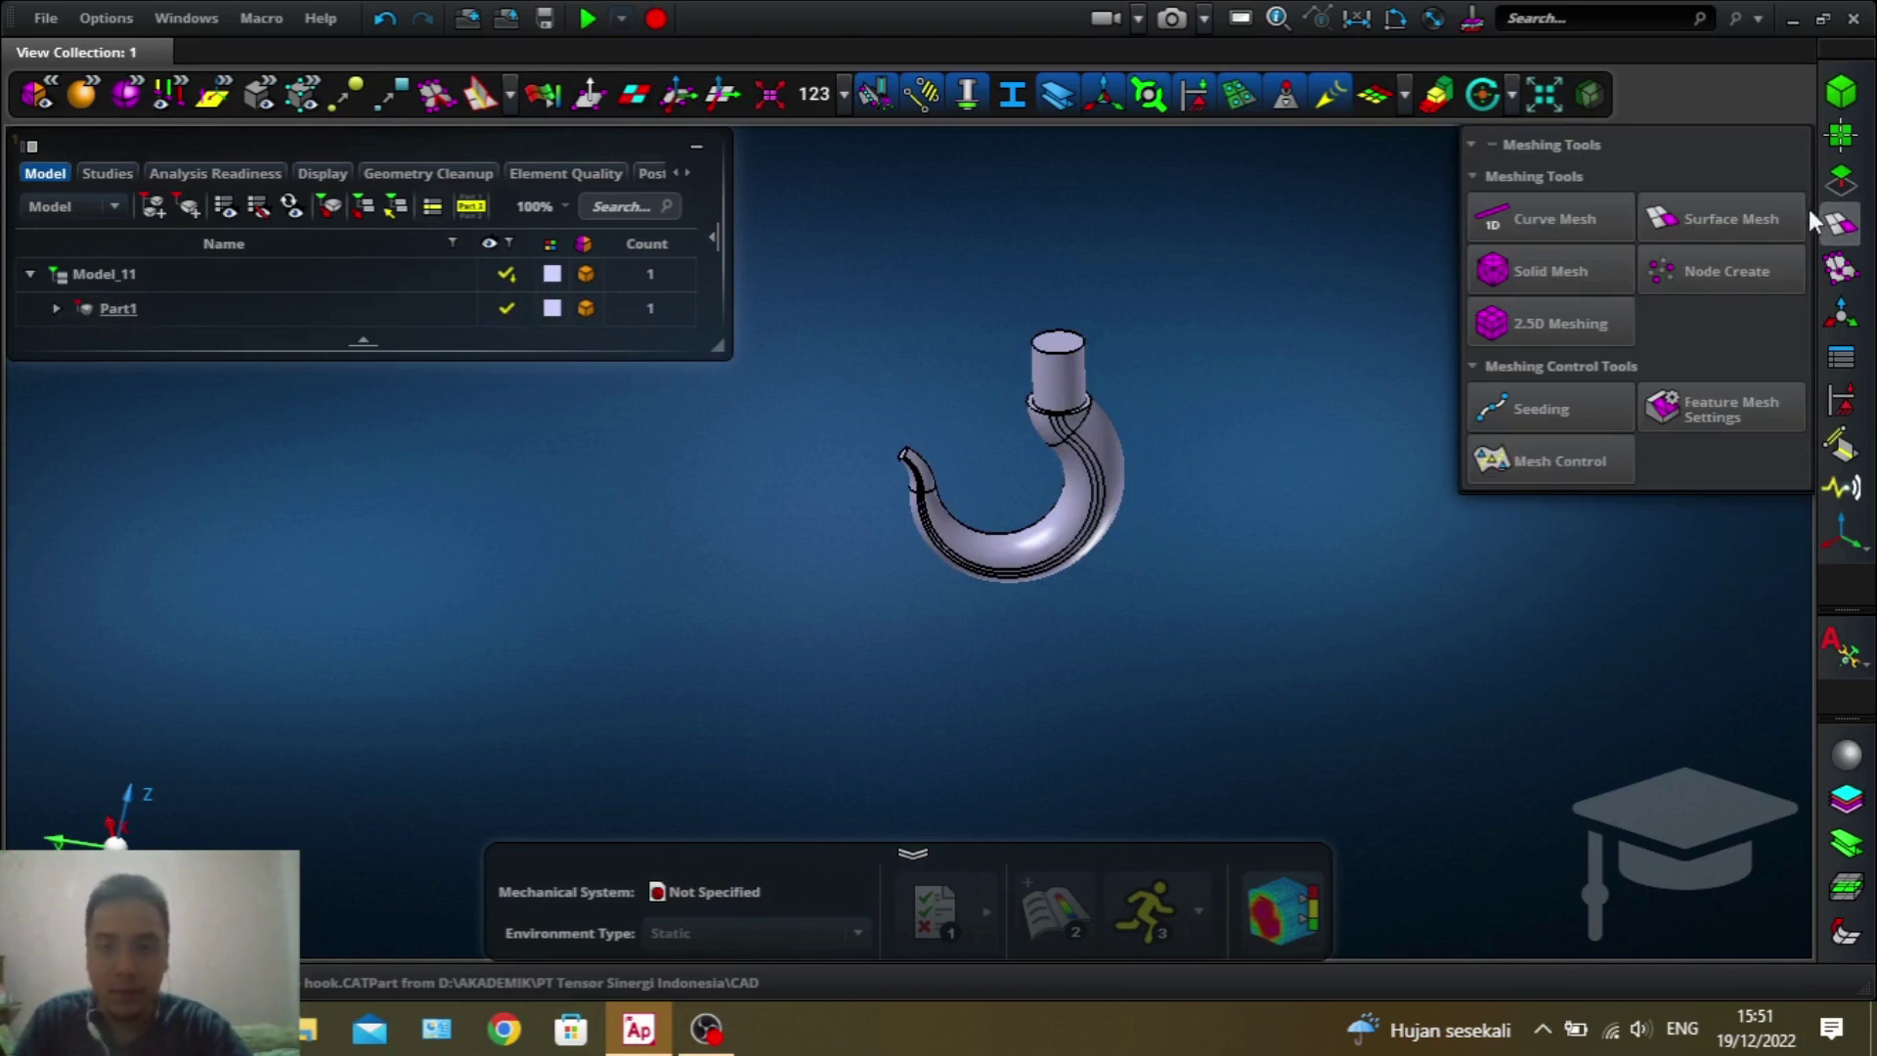
click(1591, 266)
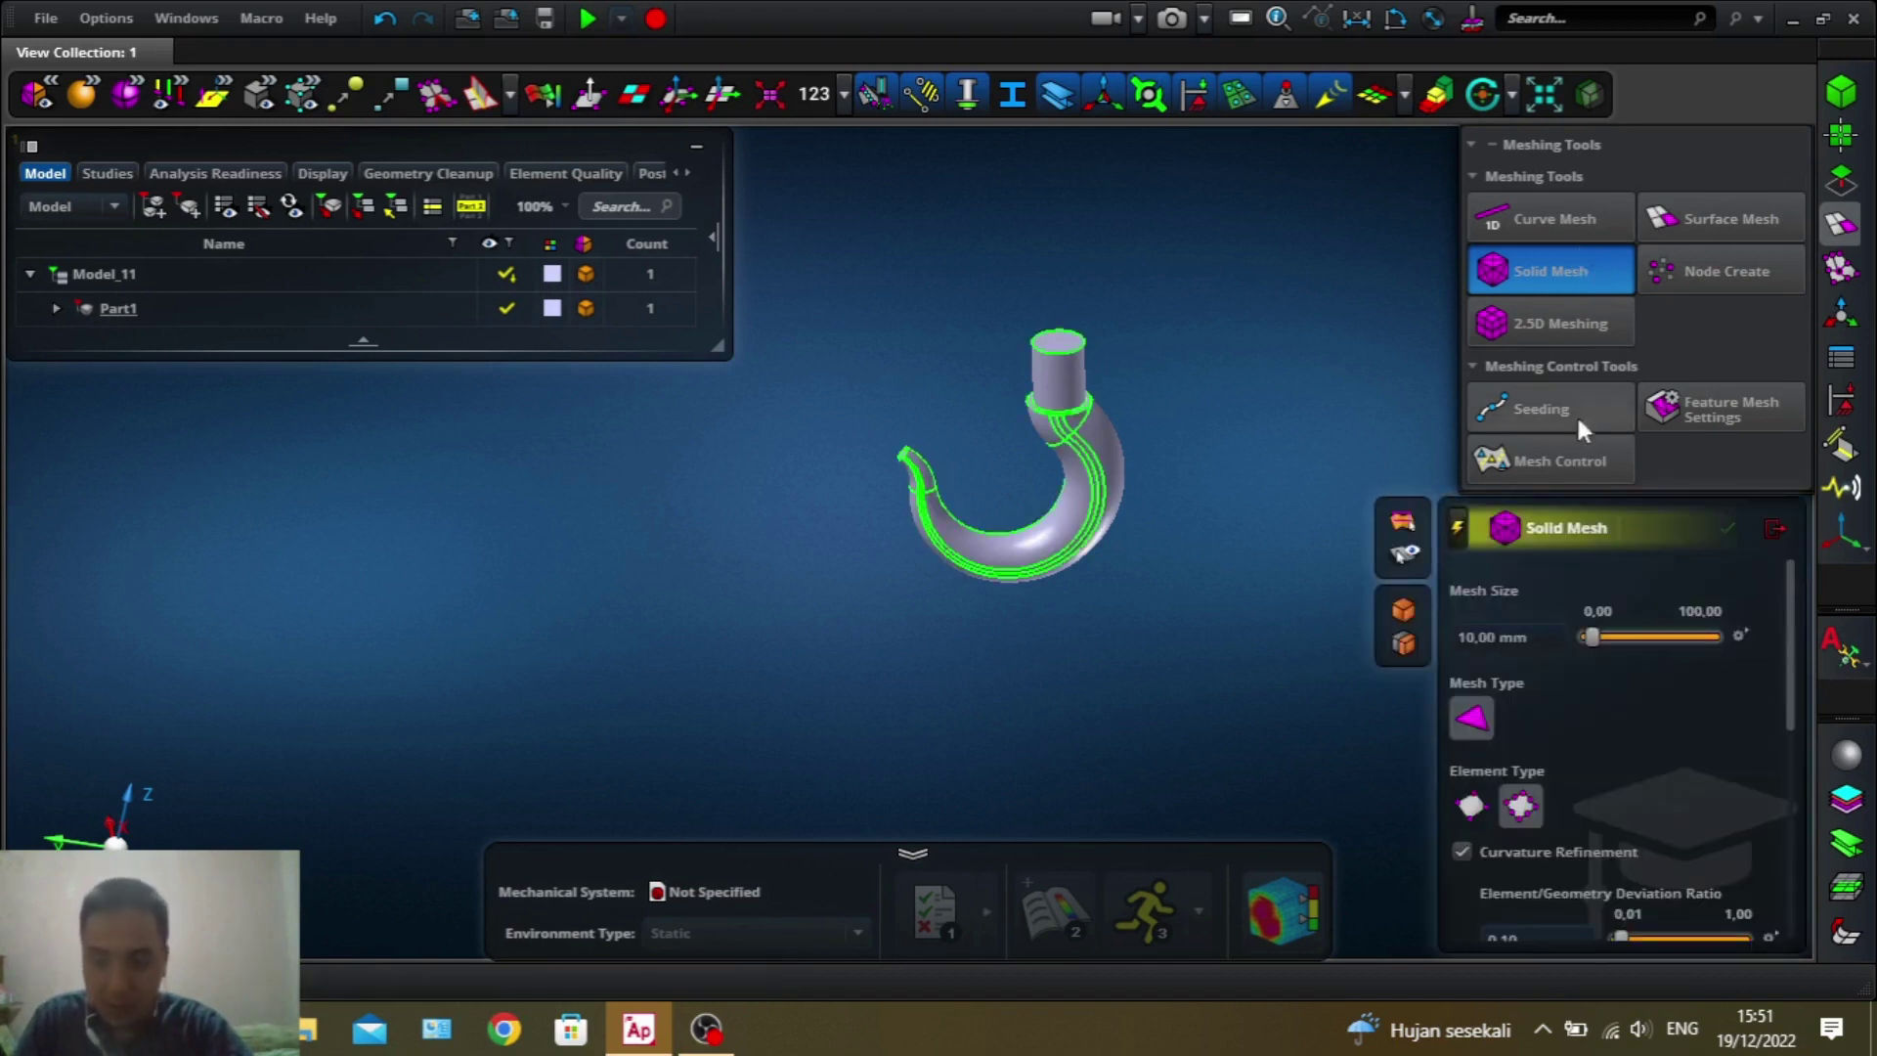
click(1090, 460)
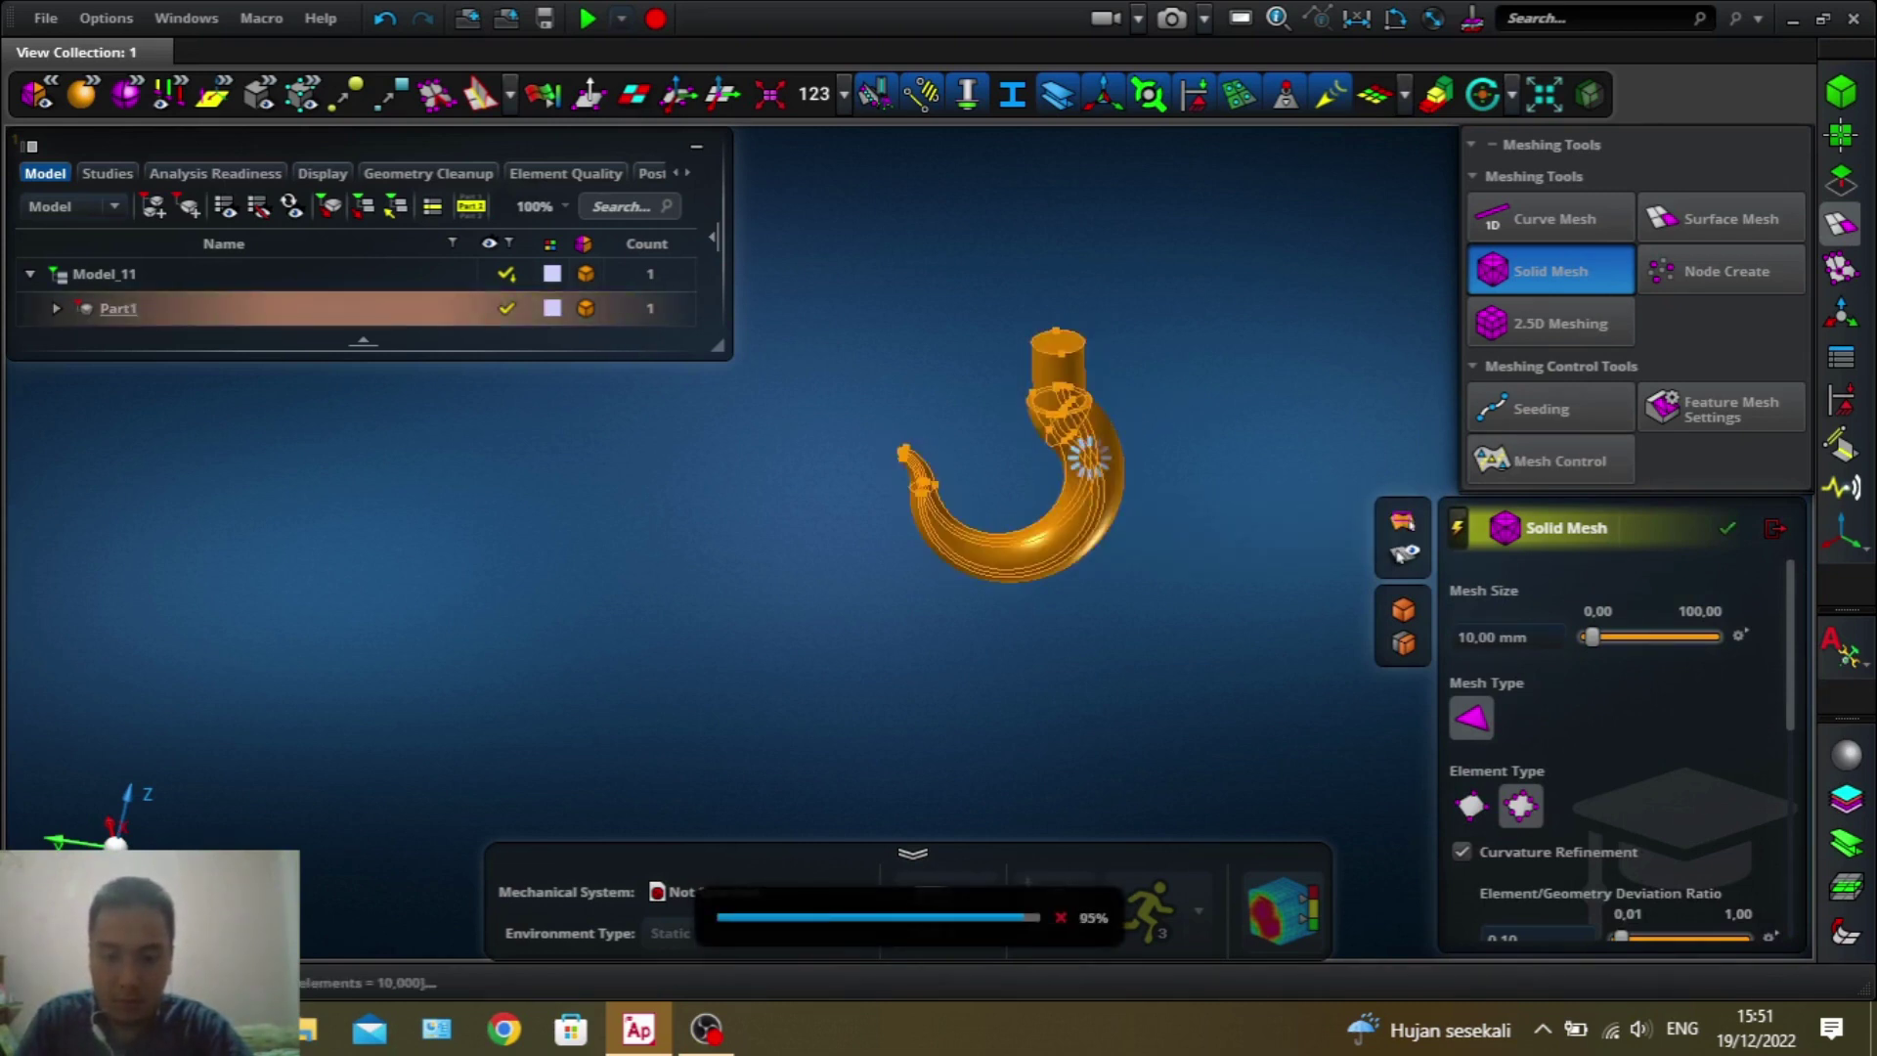
scroll(1132, 552, up, 5)
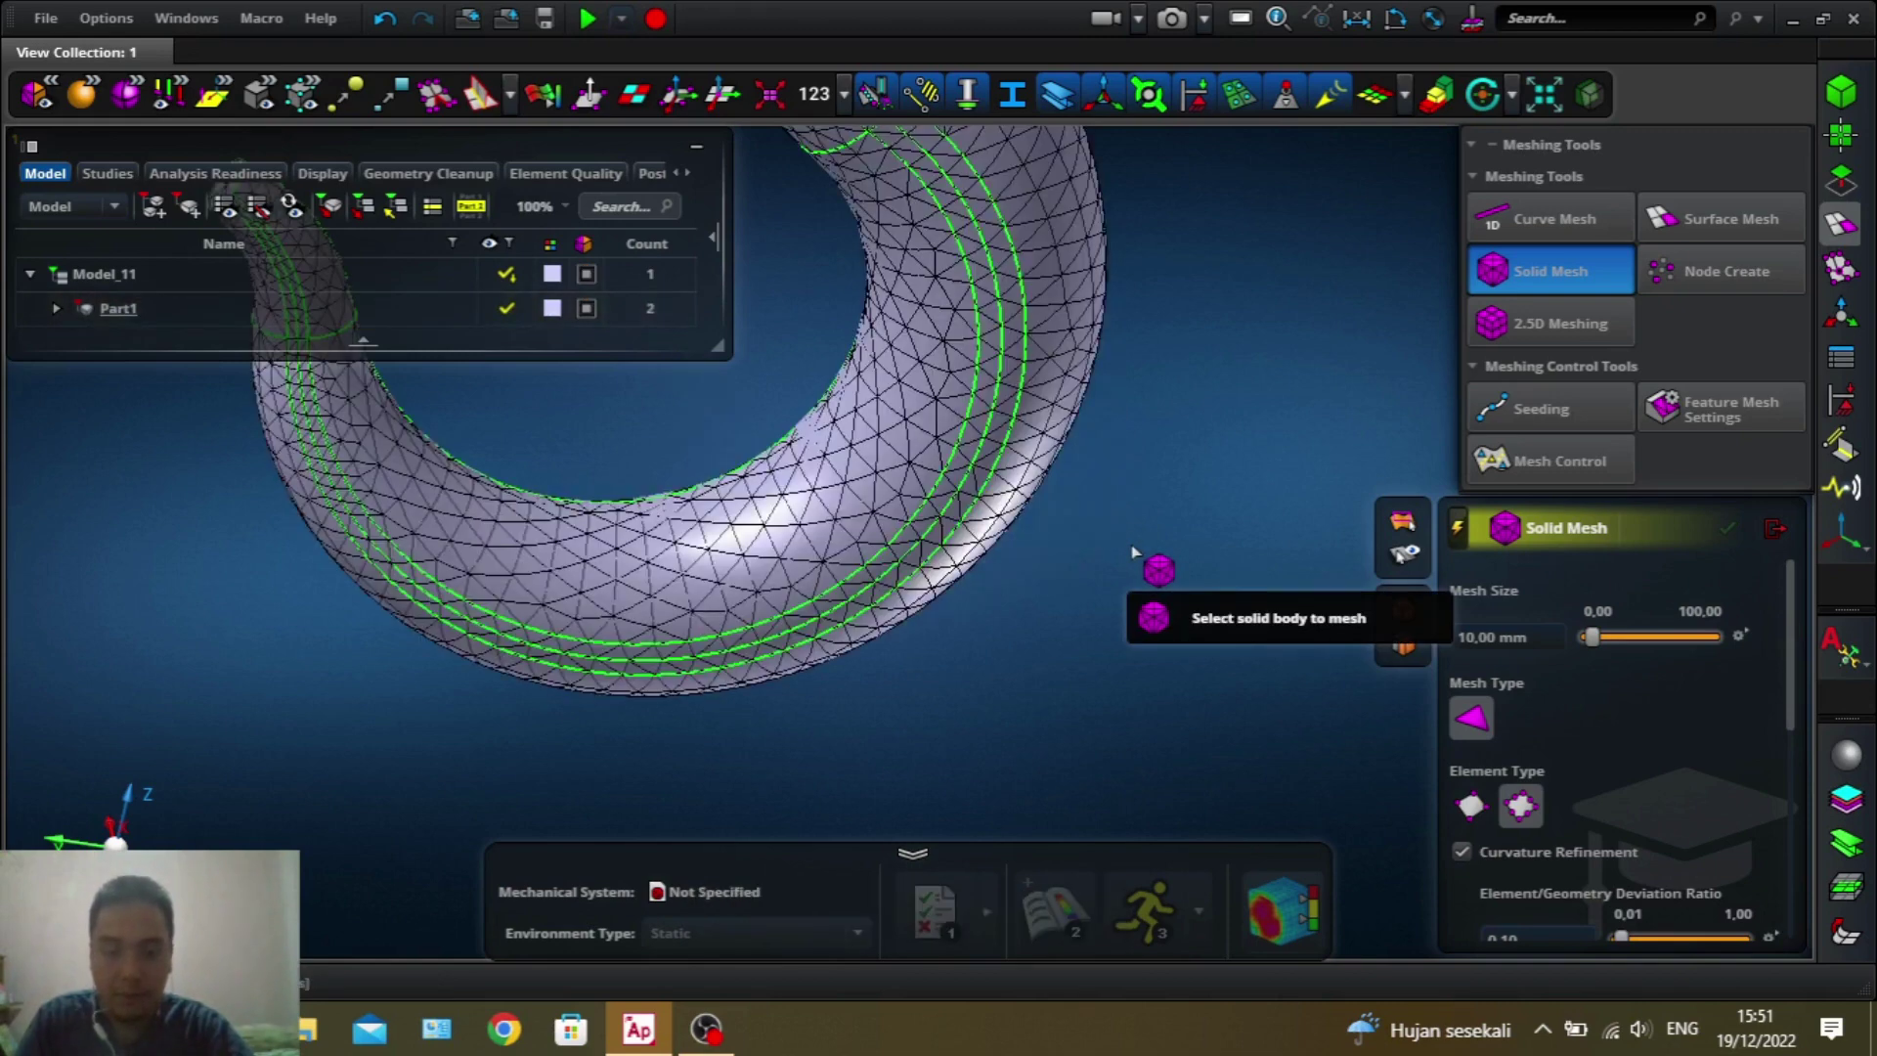
scroll(1133, 552, down, 5)
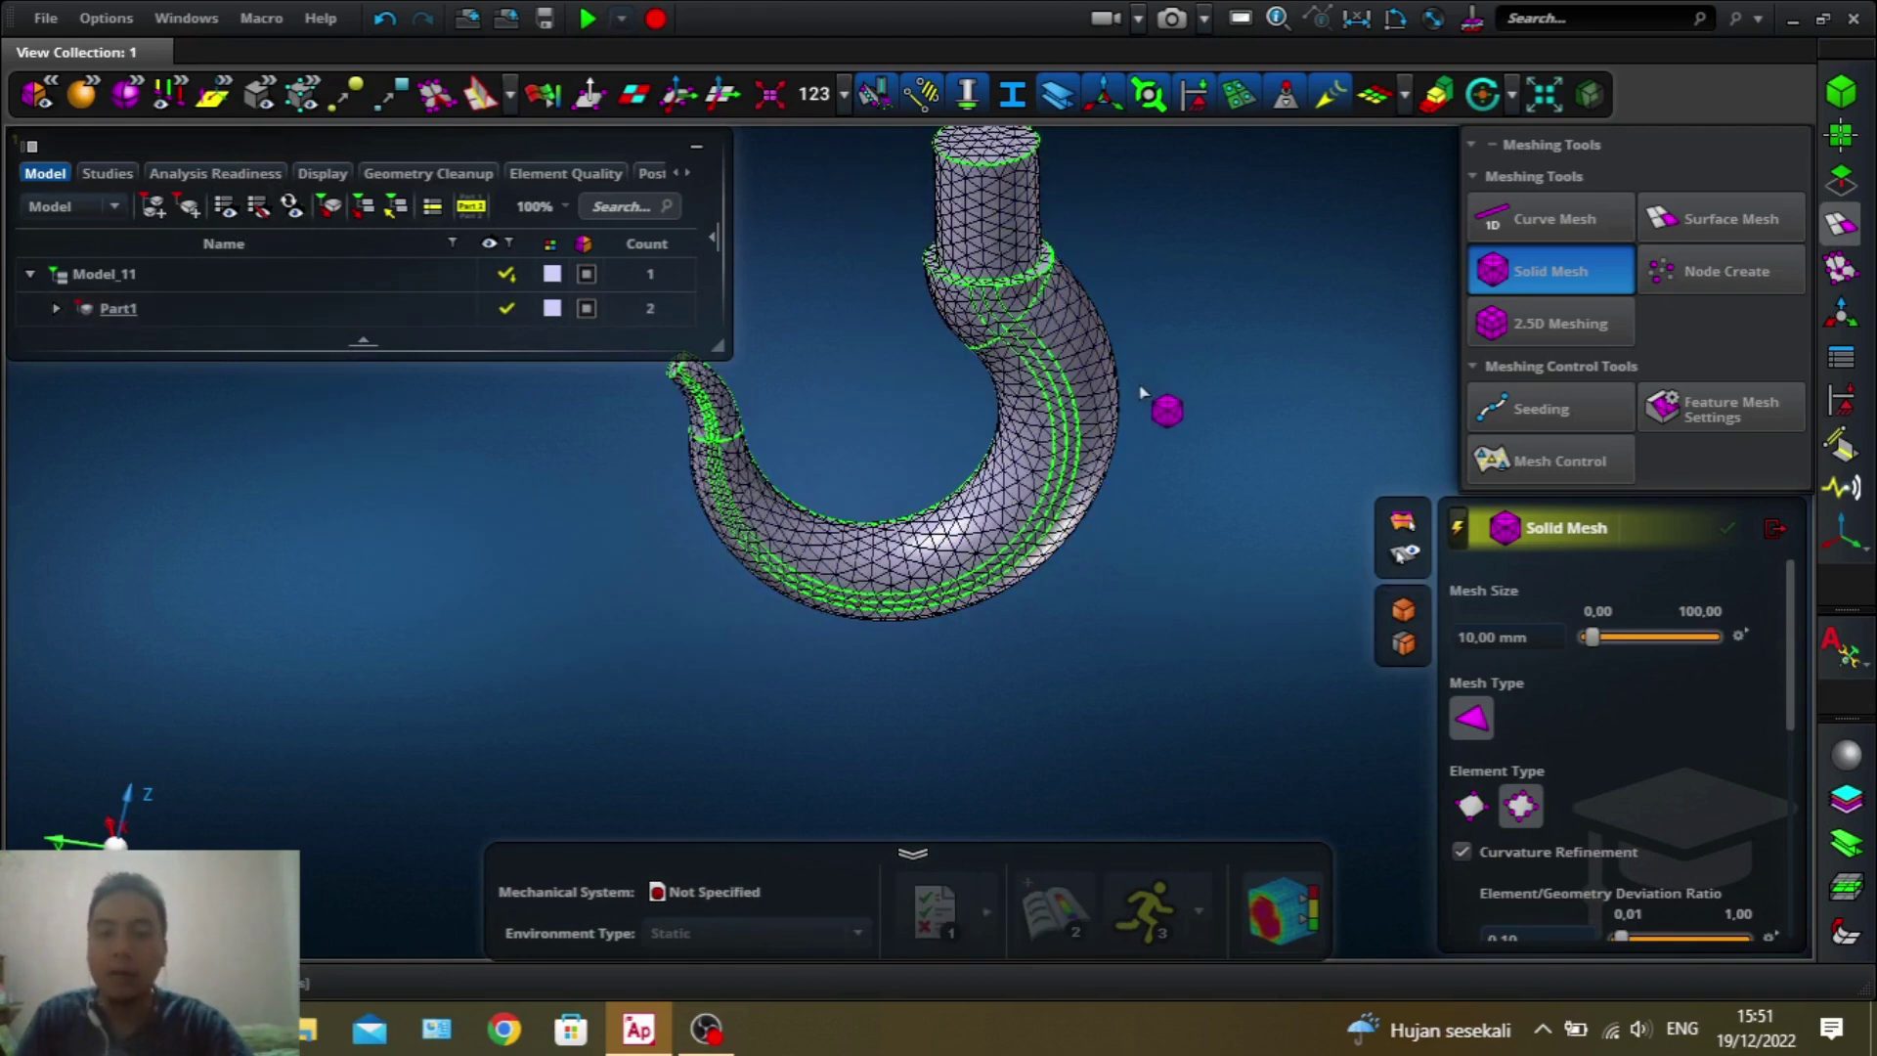
right_drag(1156, 434, 1139, 530)
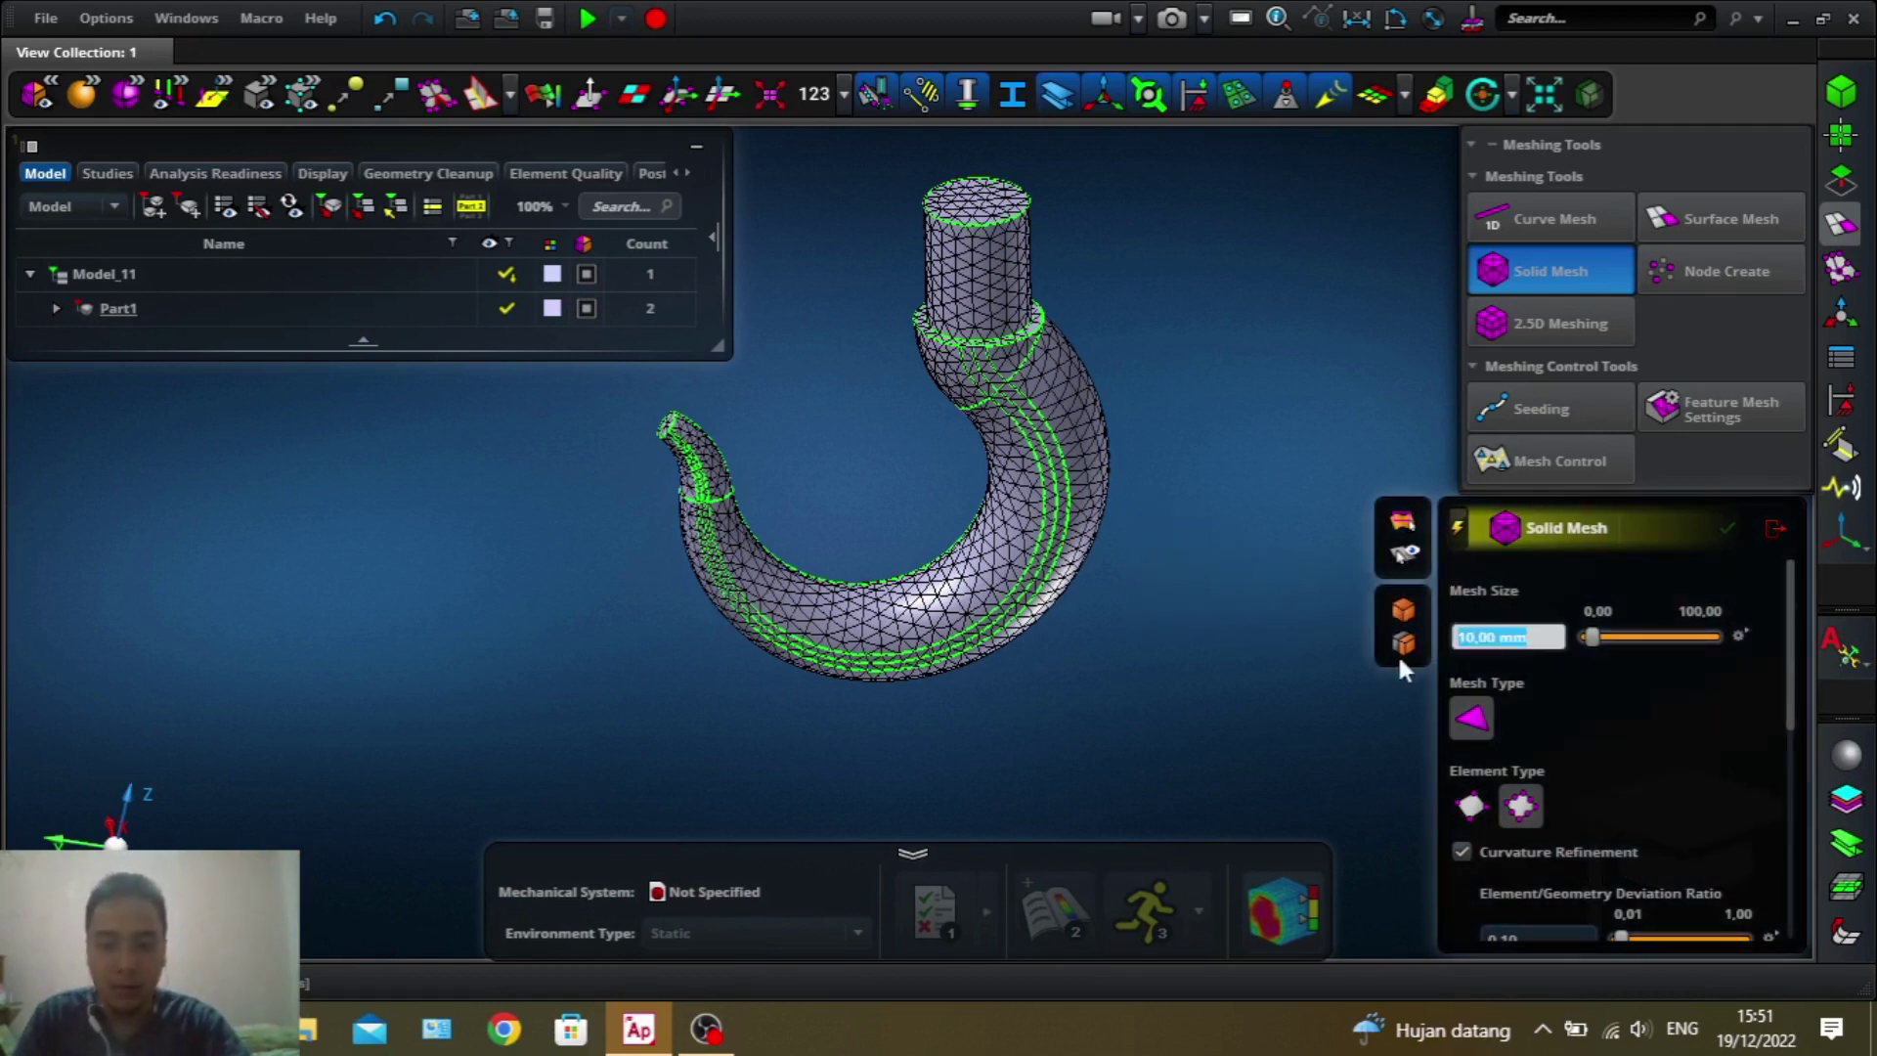
- Try to remesh the hook body with a mesh size of 5 mm
click(1458, 645)
text(5)
key(Return)
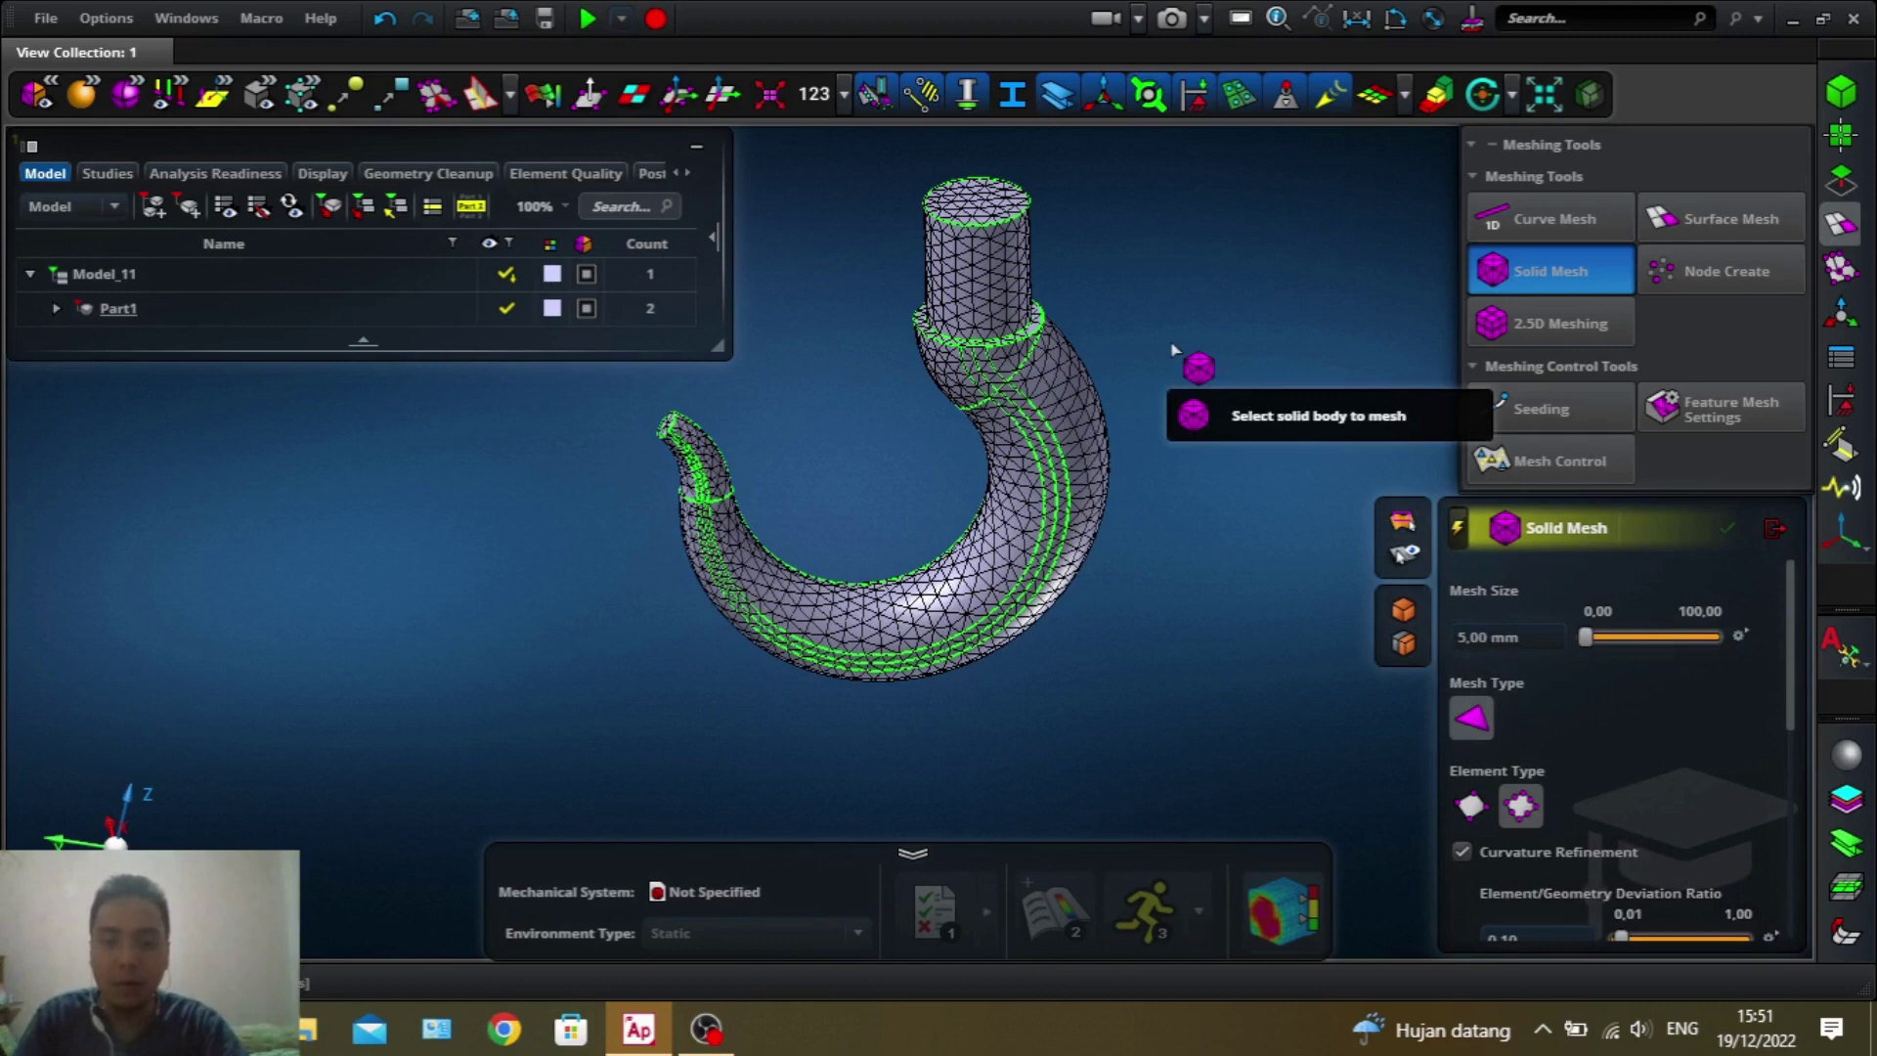
click(988, 303)
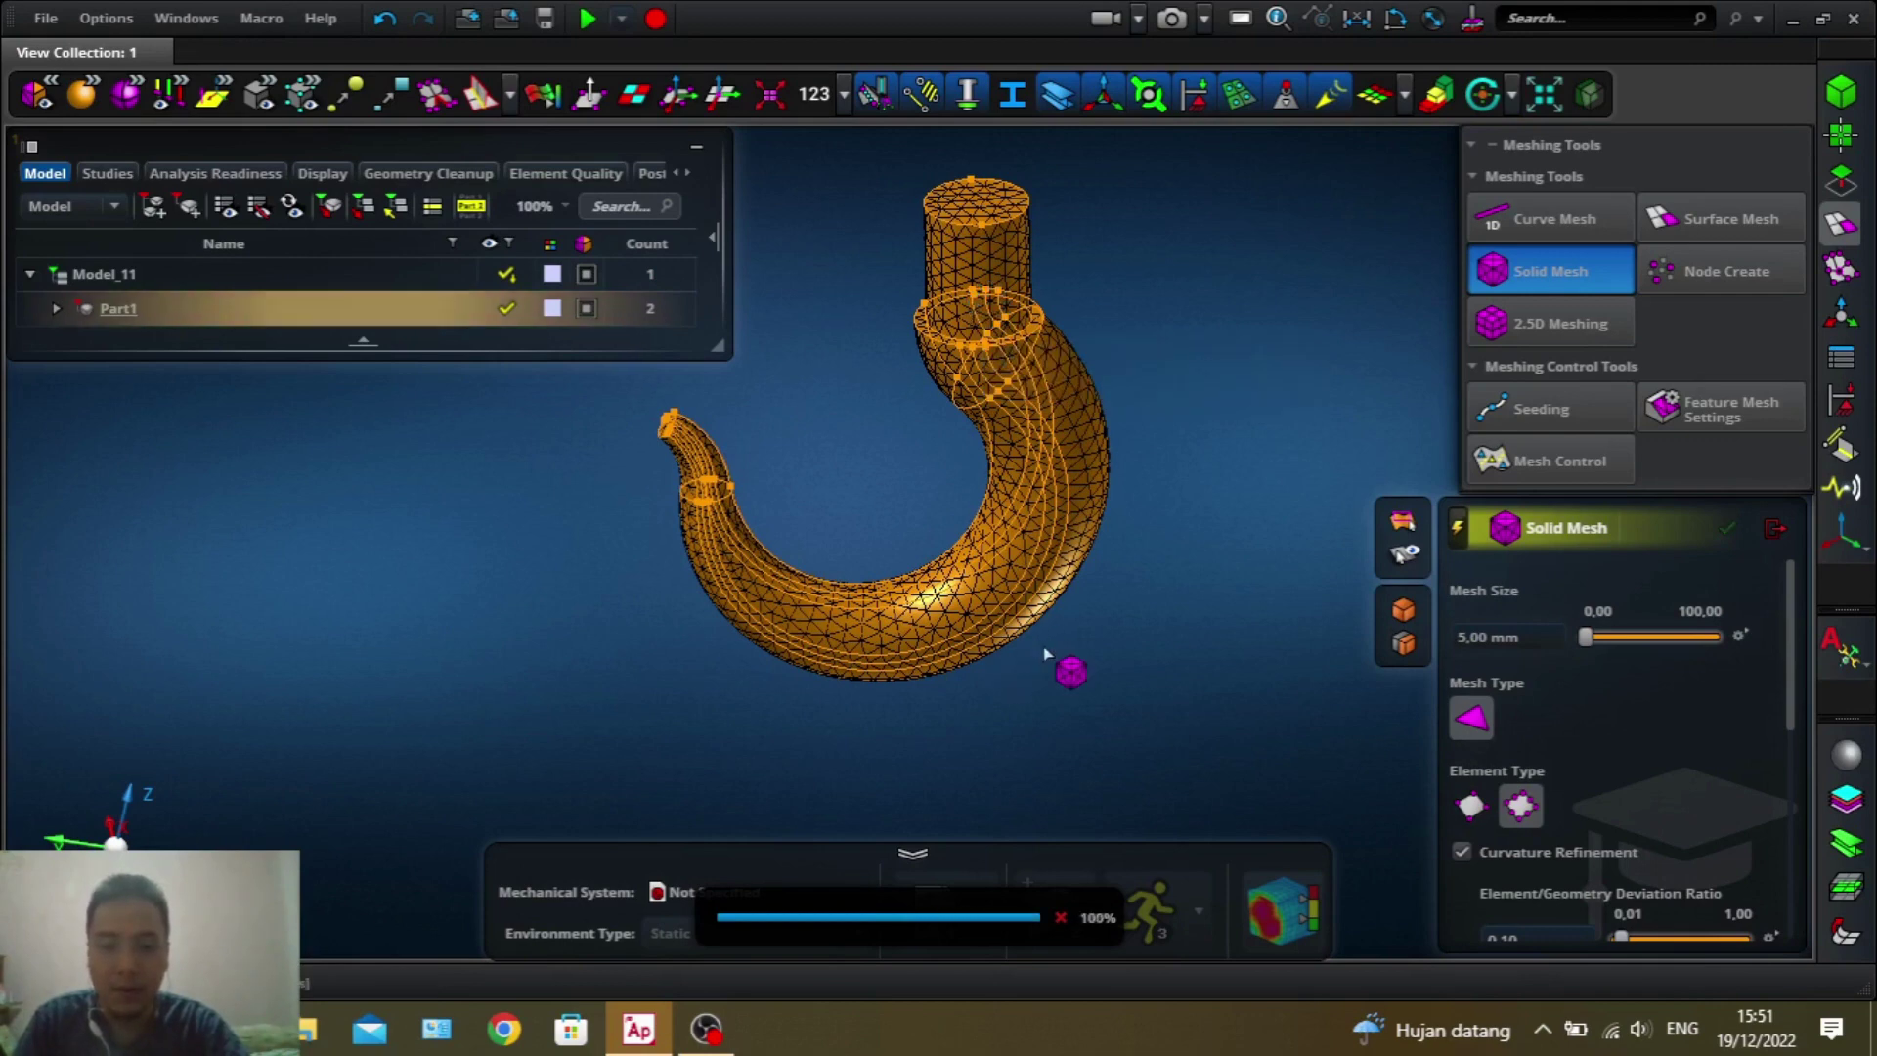
click(1041, 604)
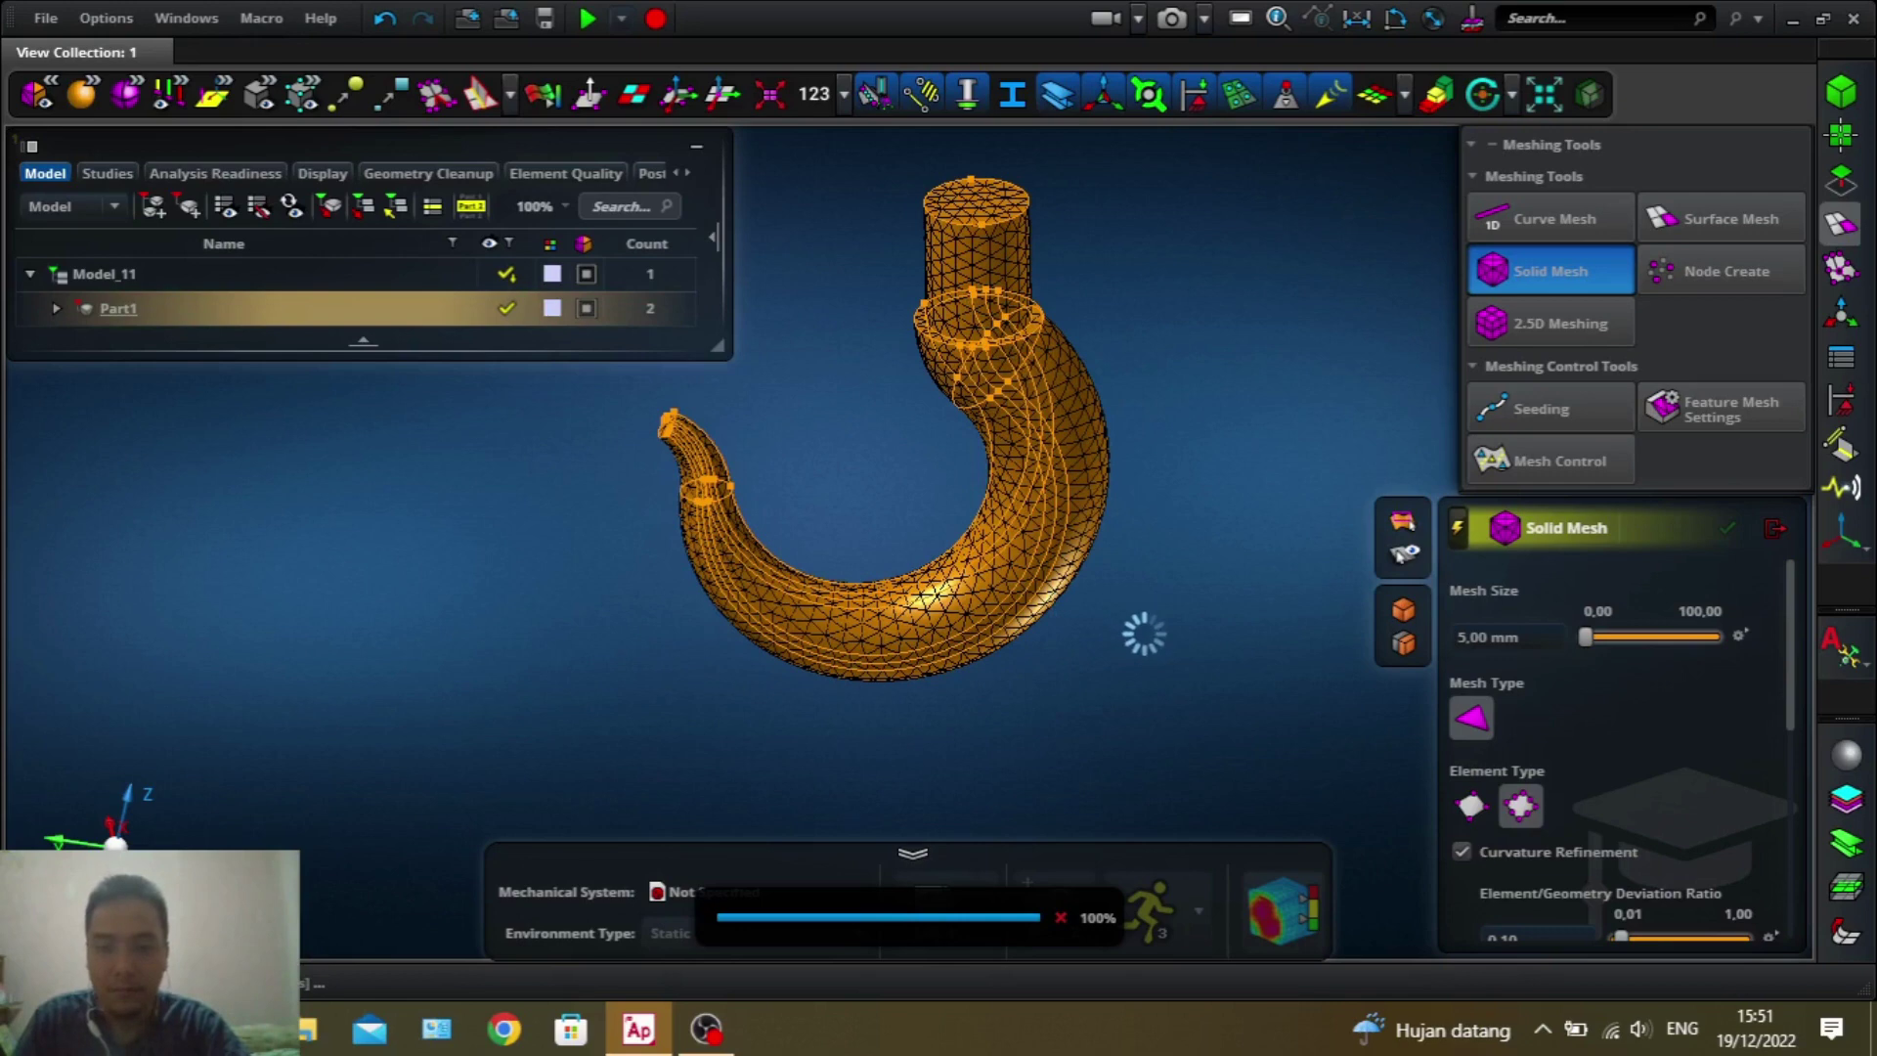
- Remesh the hook body with a mesh size of 7 mm and leave the Solid Mesh tool
click(1543, 637)
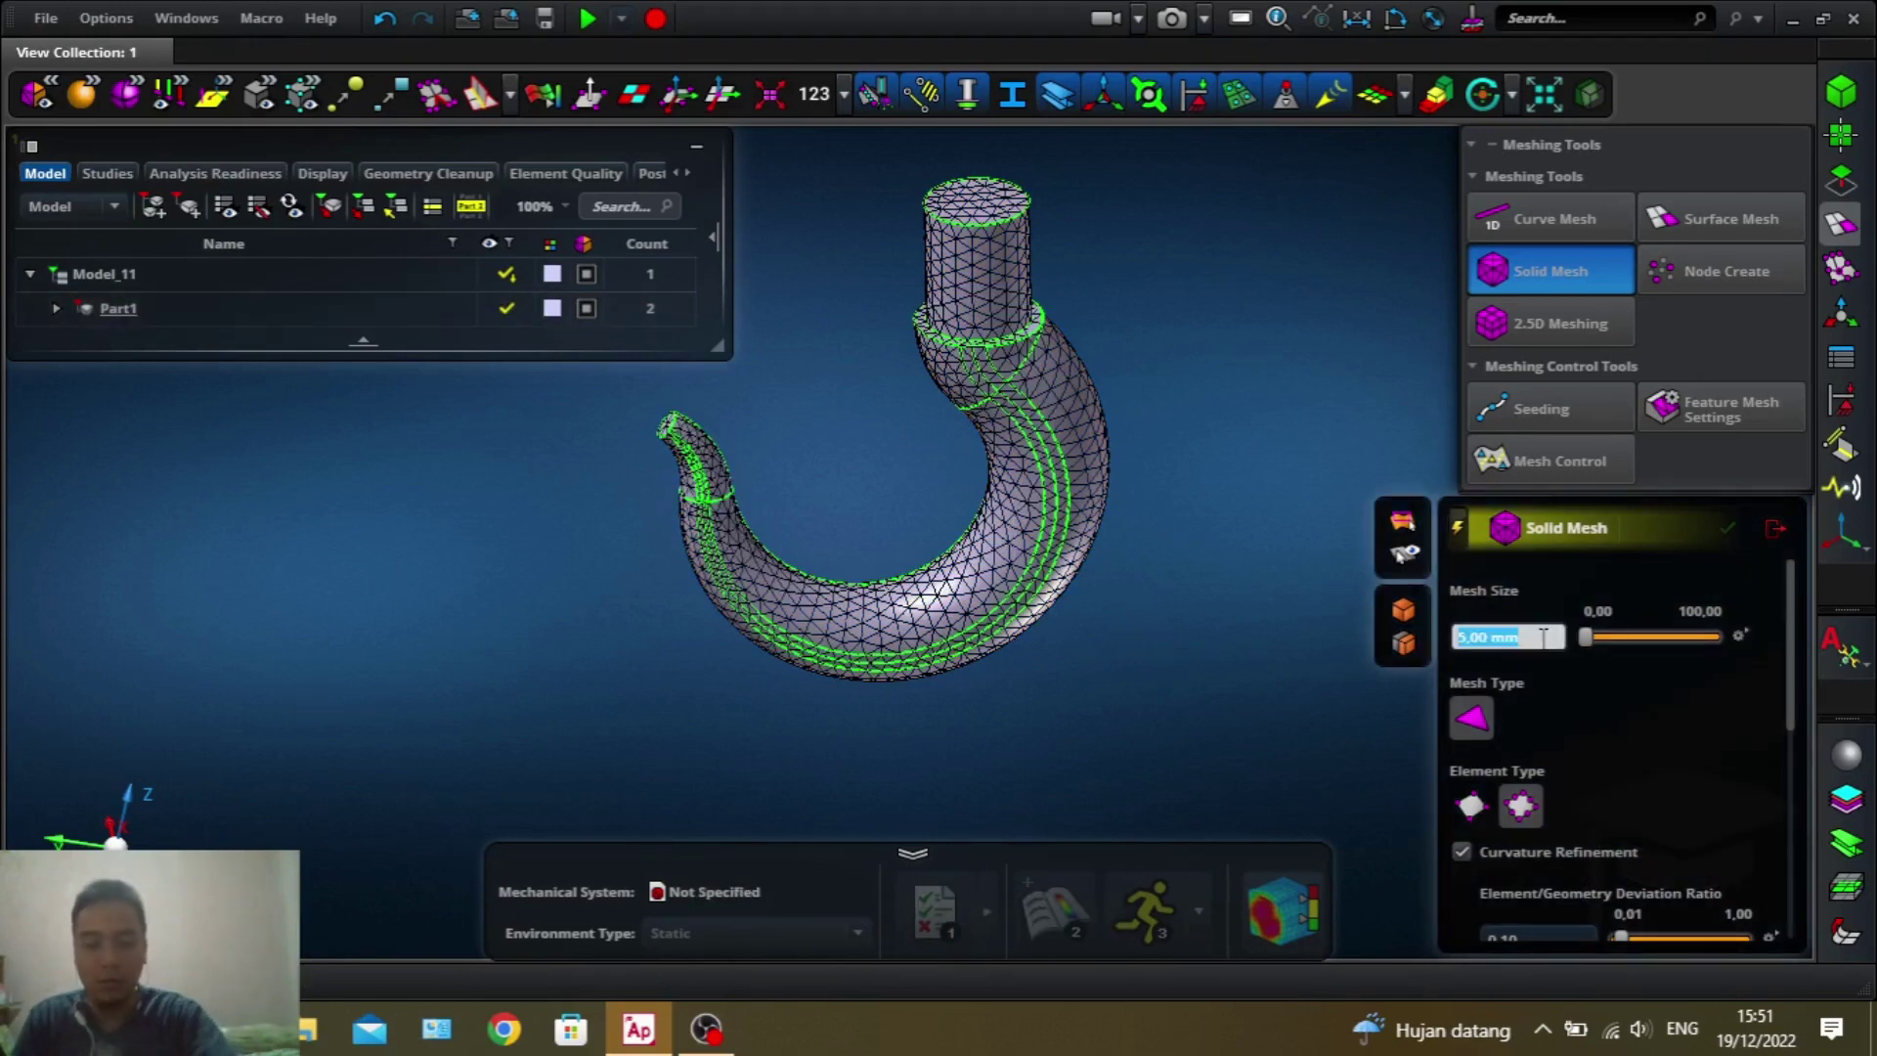
text(7)
key(Return)
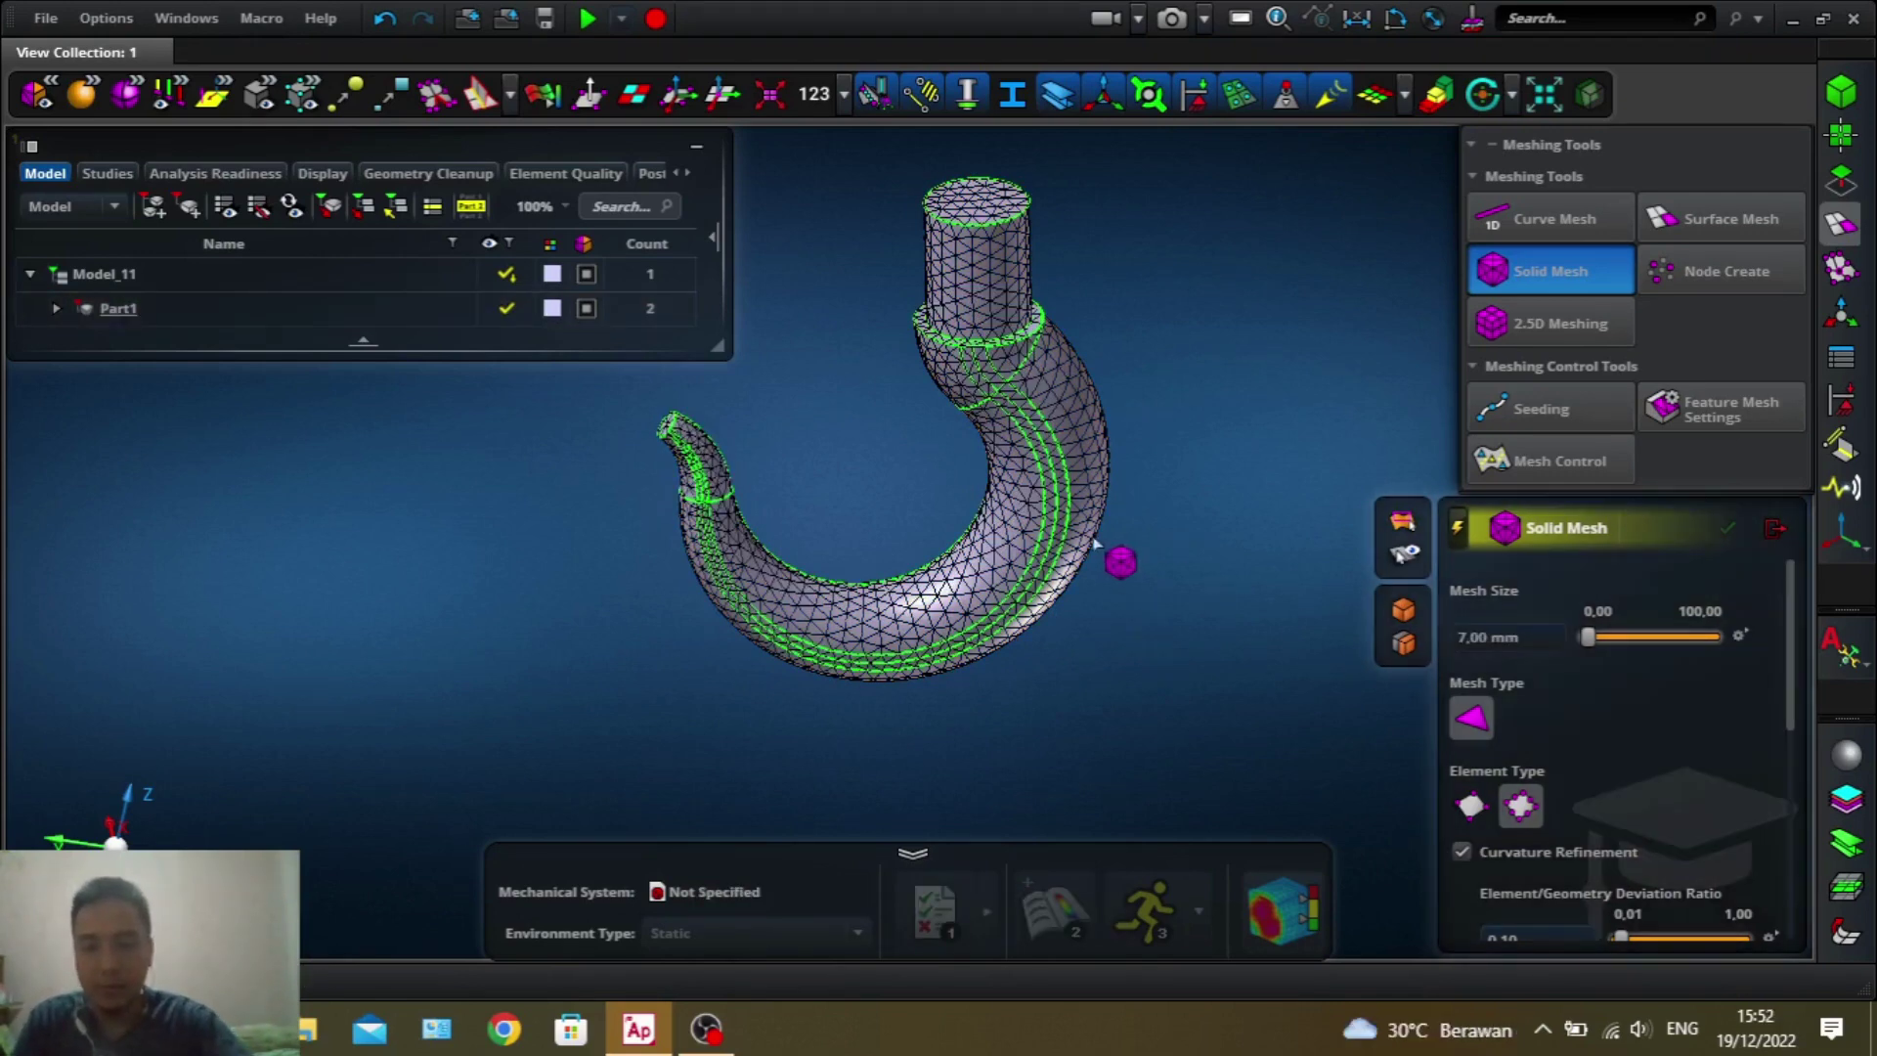
click(1049, 501)
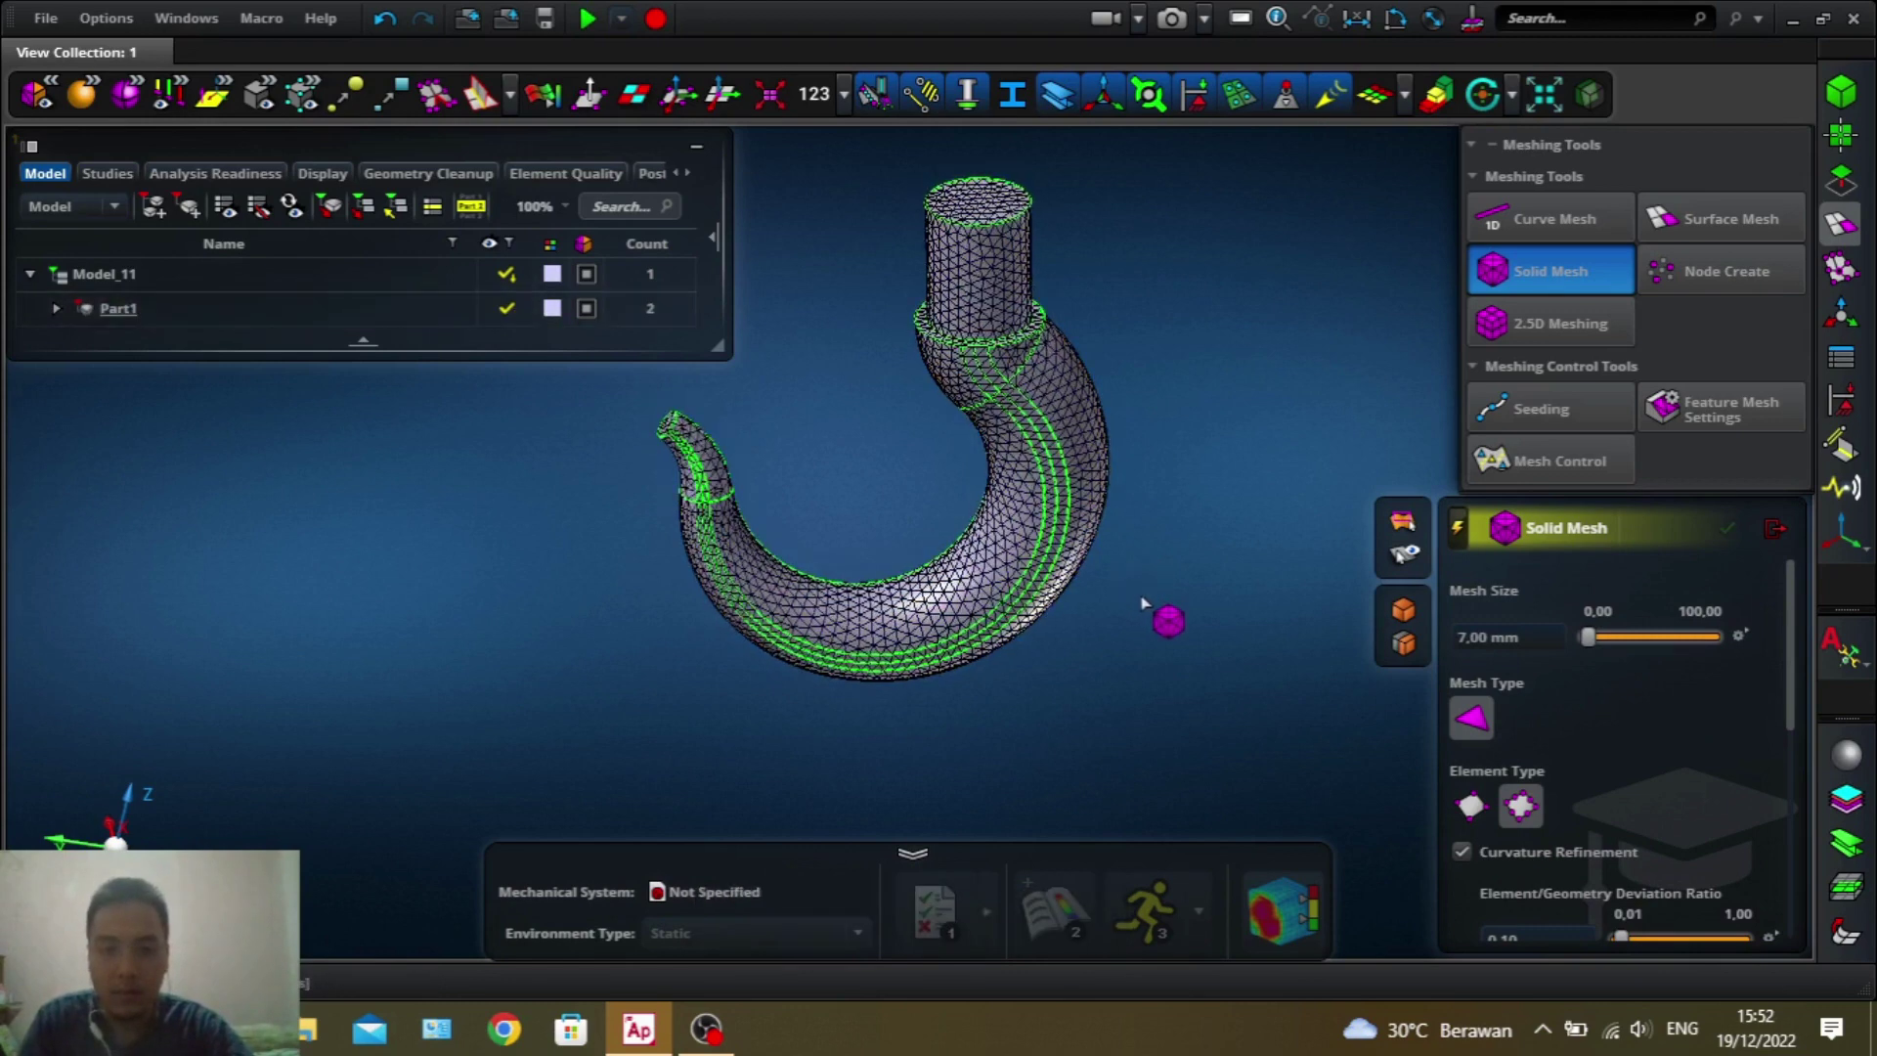
mouse_move(1142, 599)
right_down()
mouse_move(1173, 599)
mouse_move(1152, 587)
right_up()
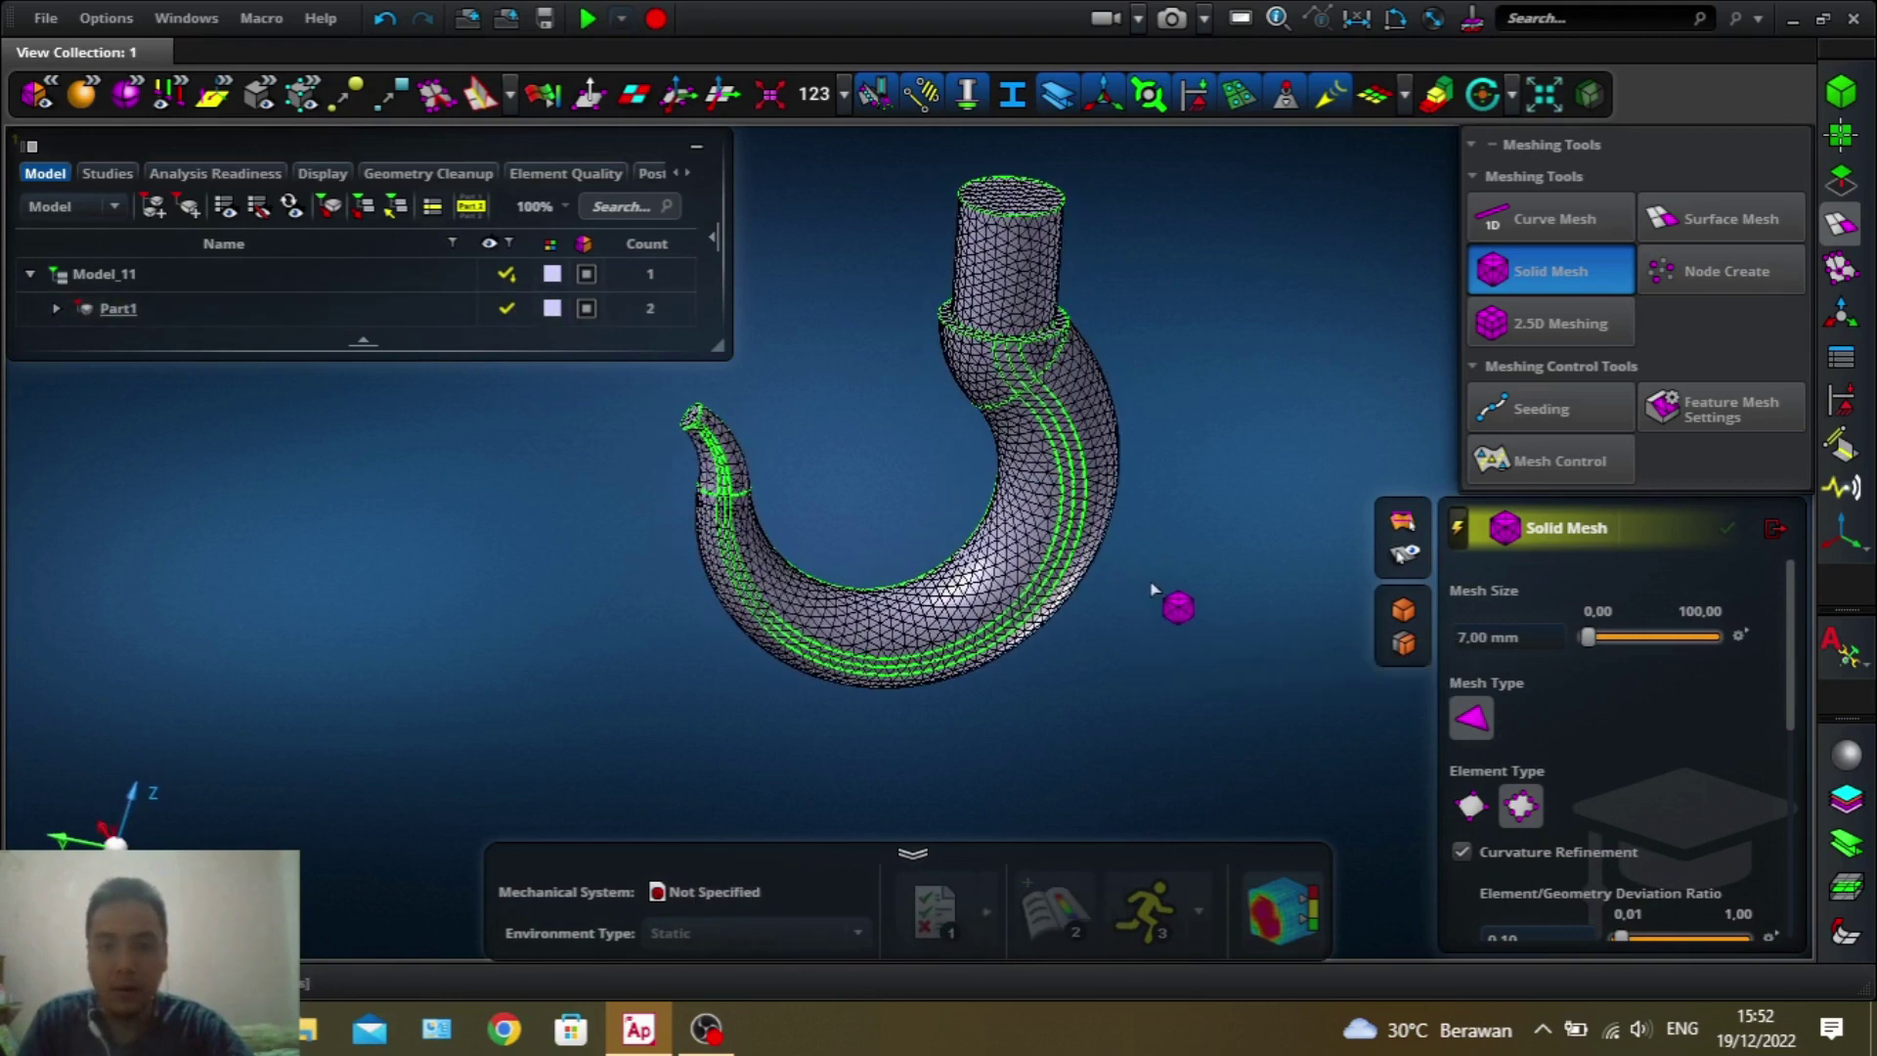
click(1777, 529)
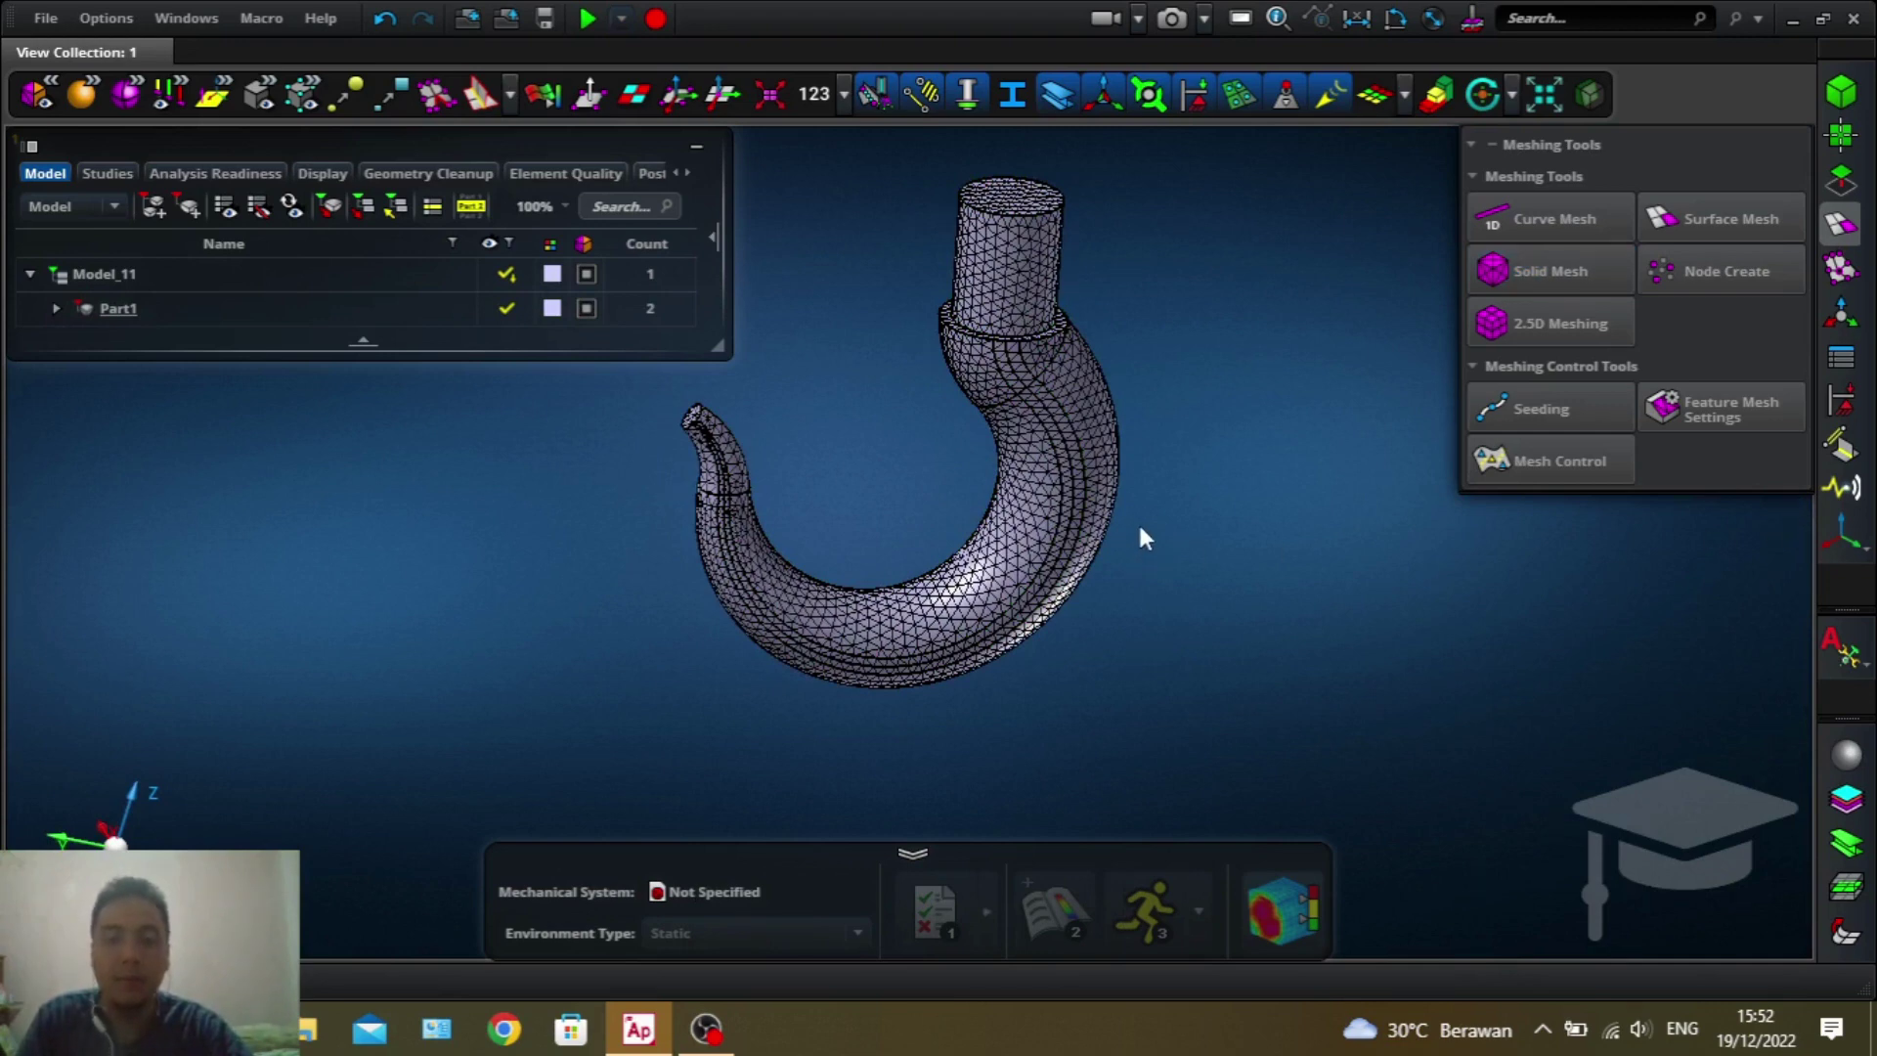
middle_drag(1139, 529, 1156, 605)
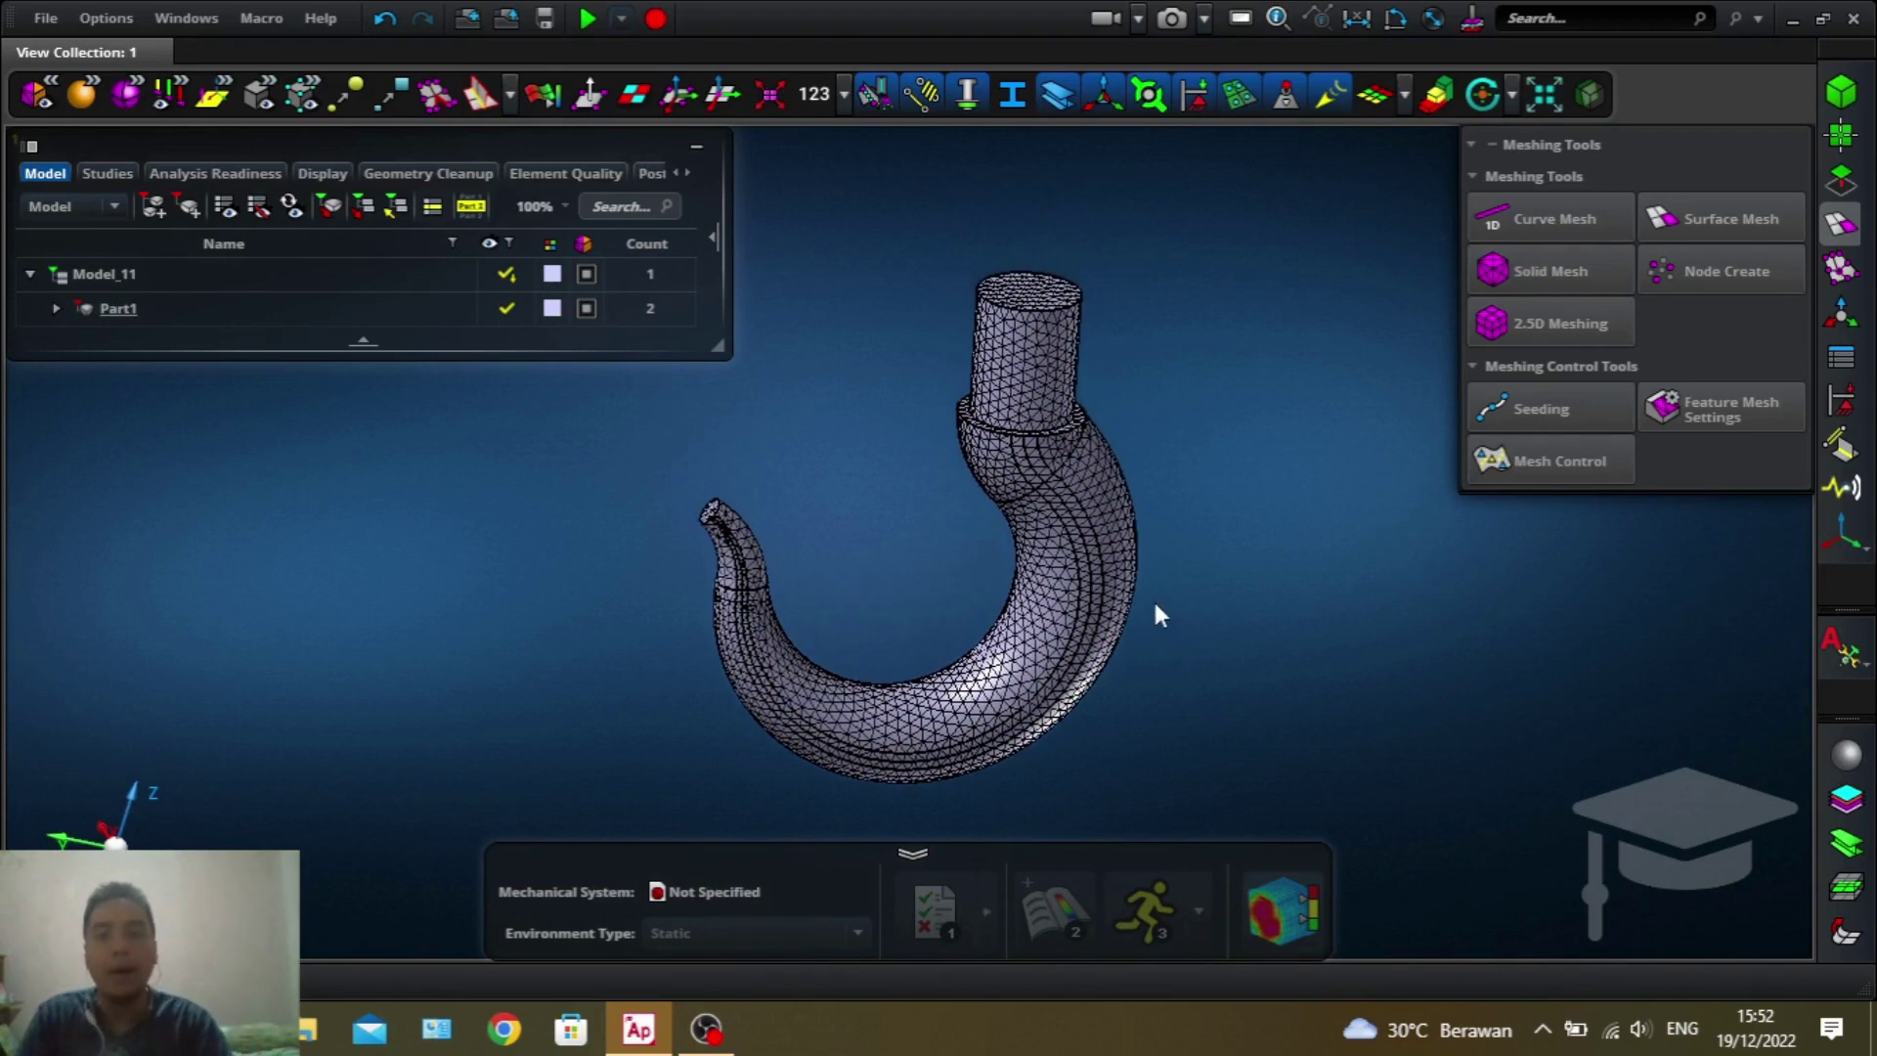
right_drag(1156, 612, 1125, 591)
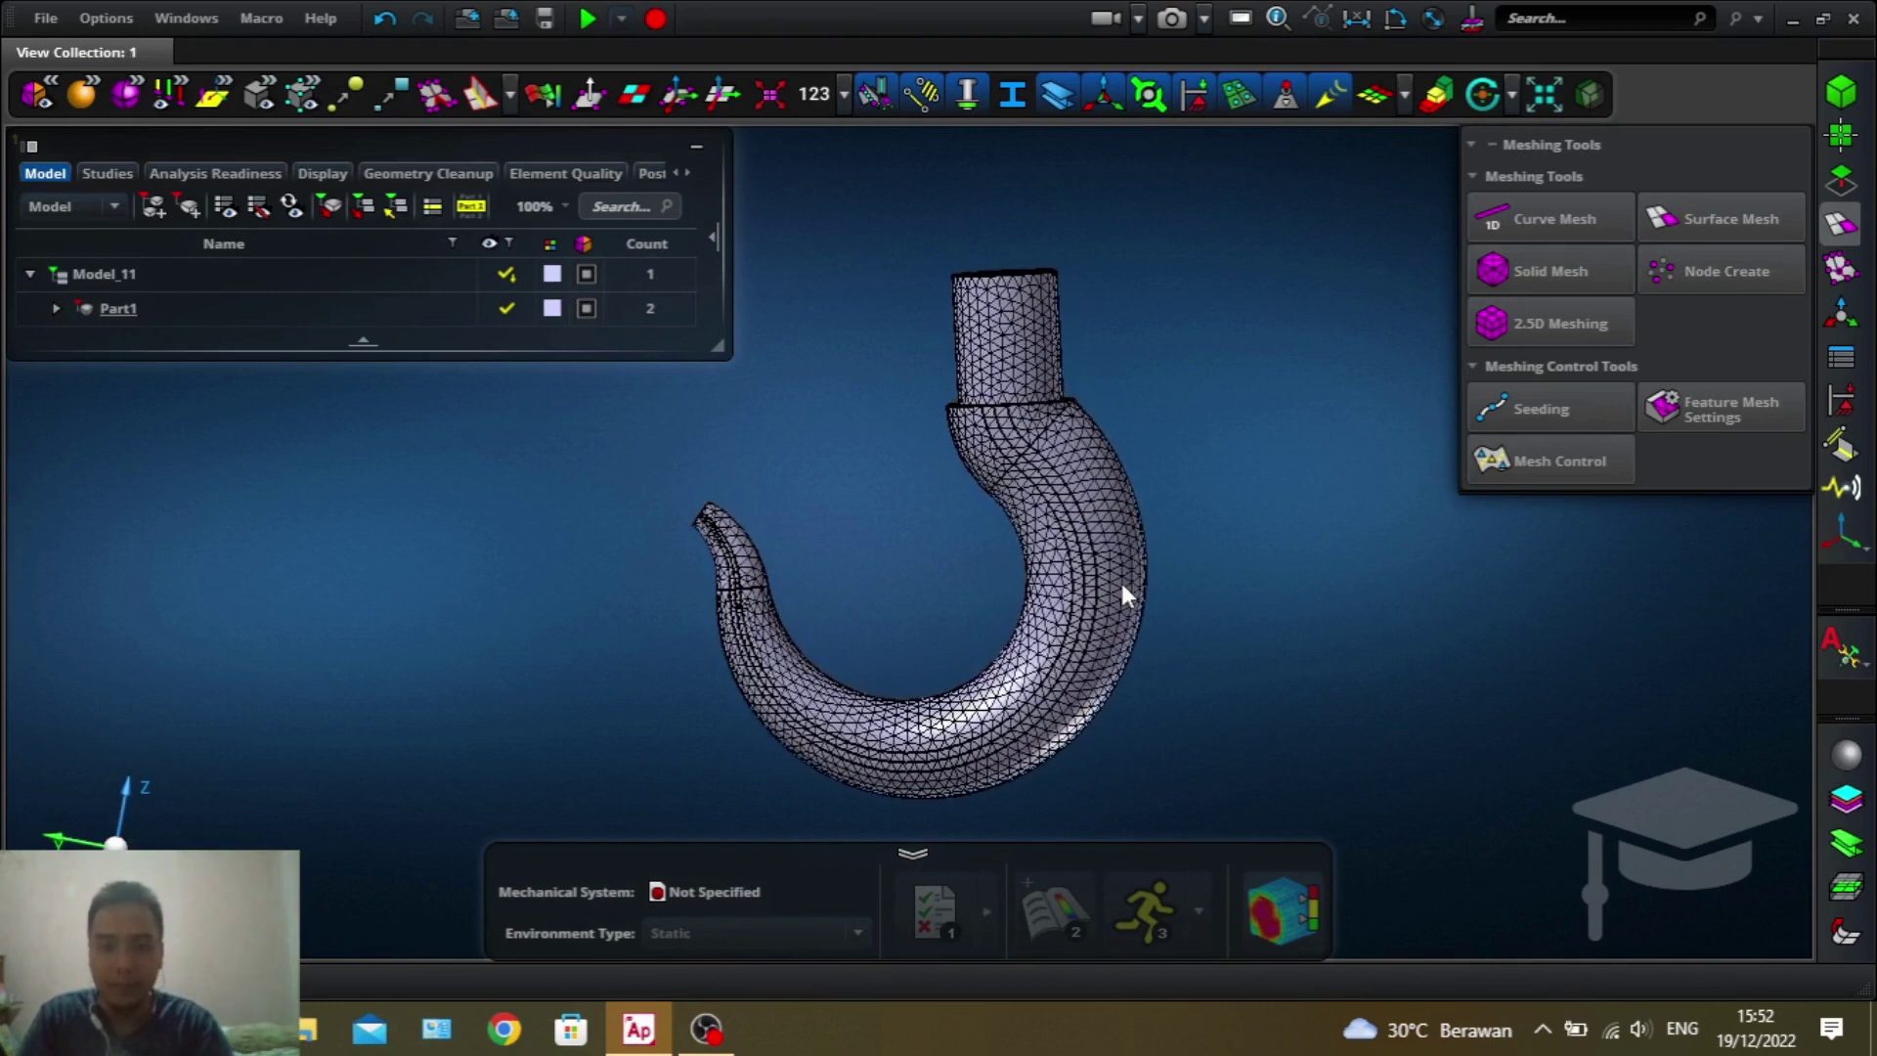
middle_drag(1123, 597, 1166, 557)
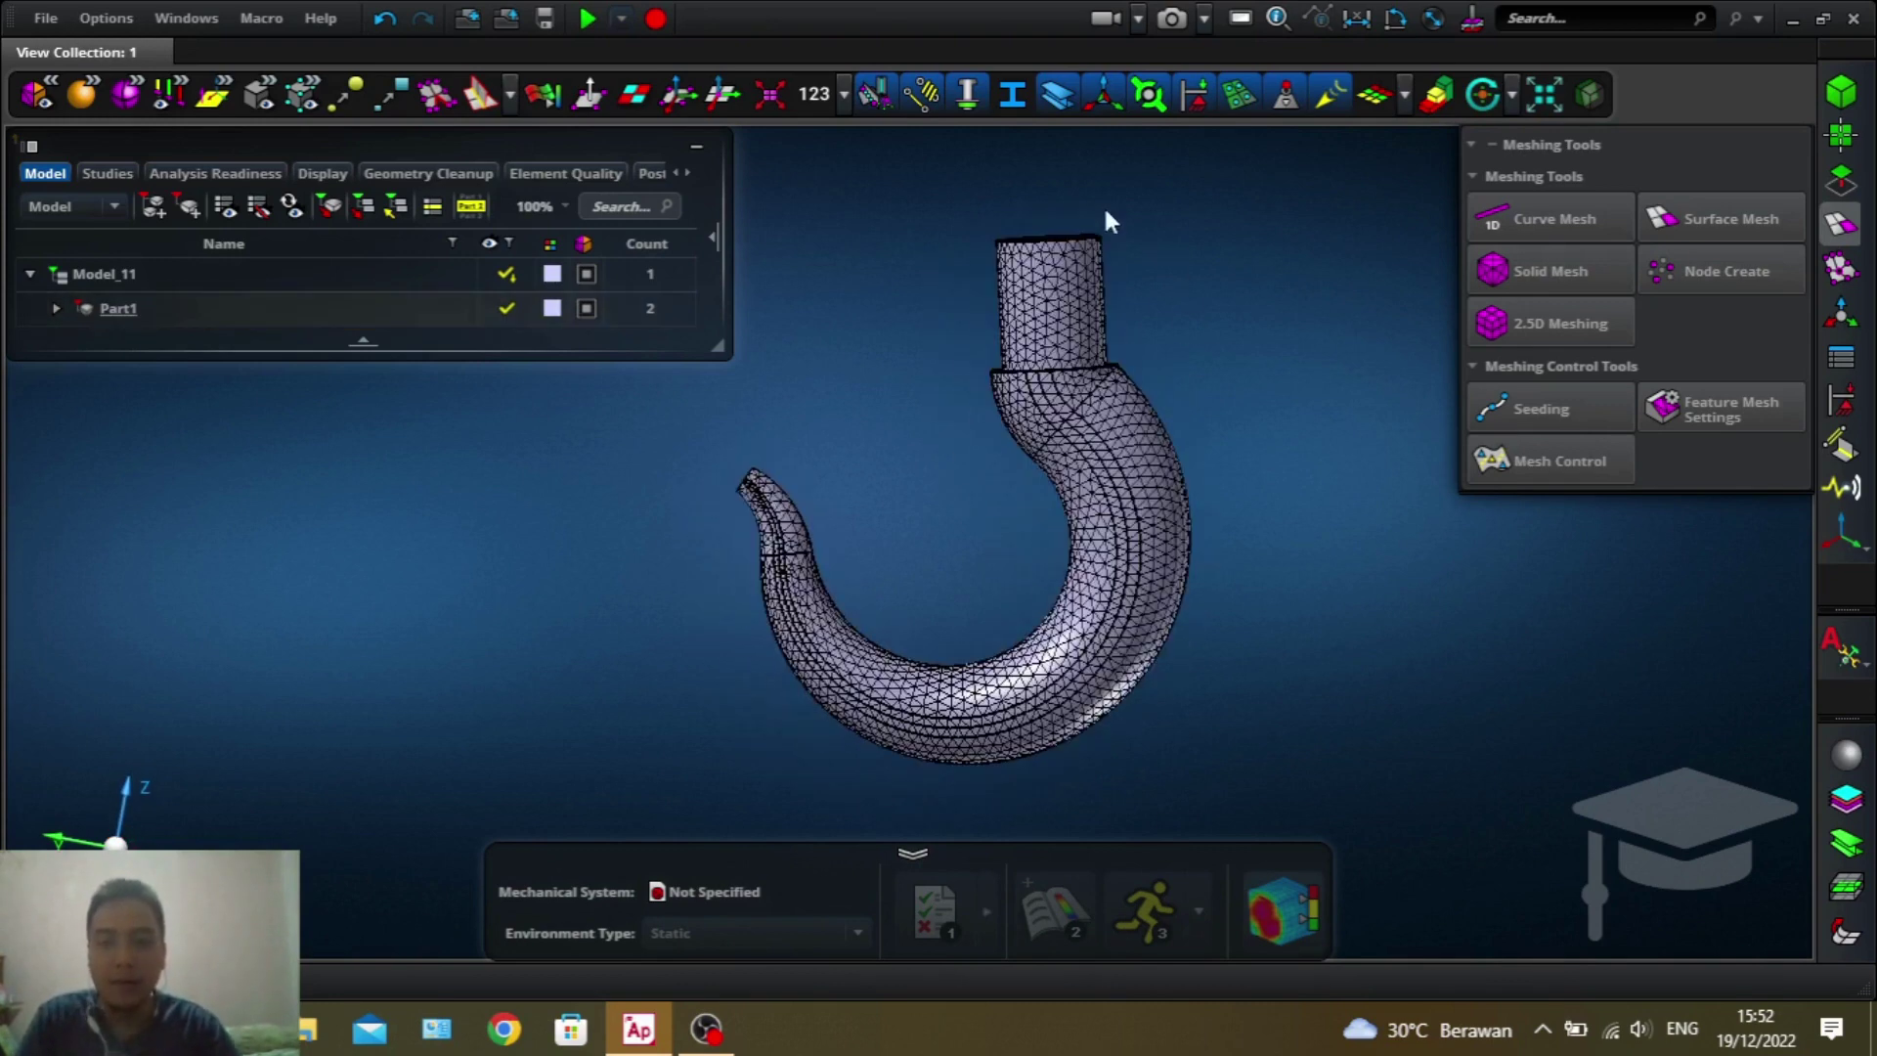
right_drag(1061, 213, 1075, 279)
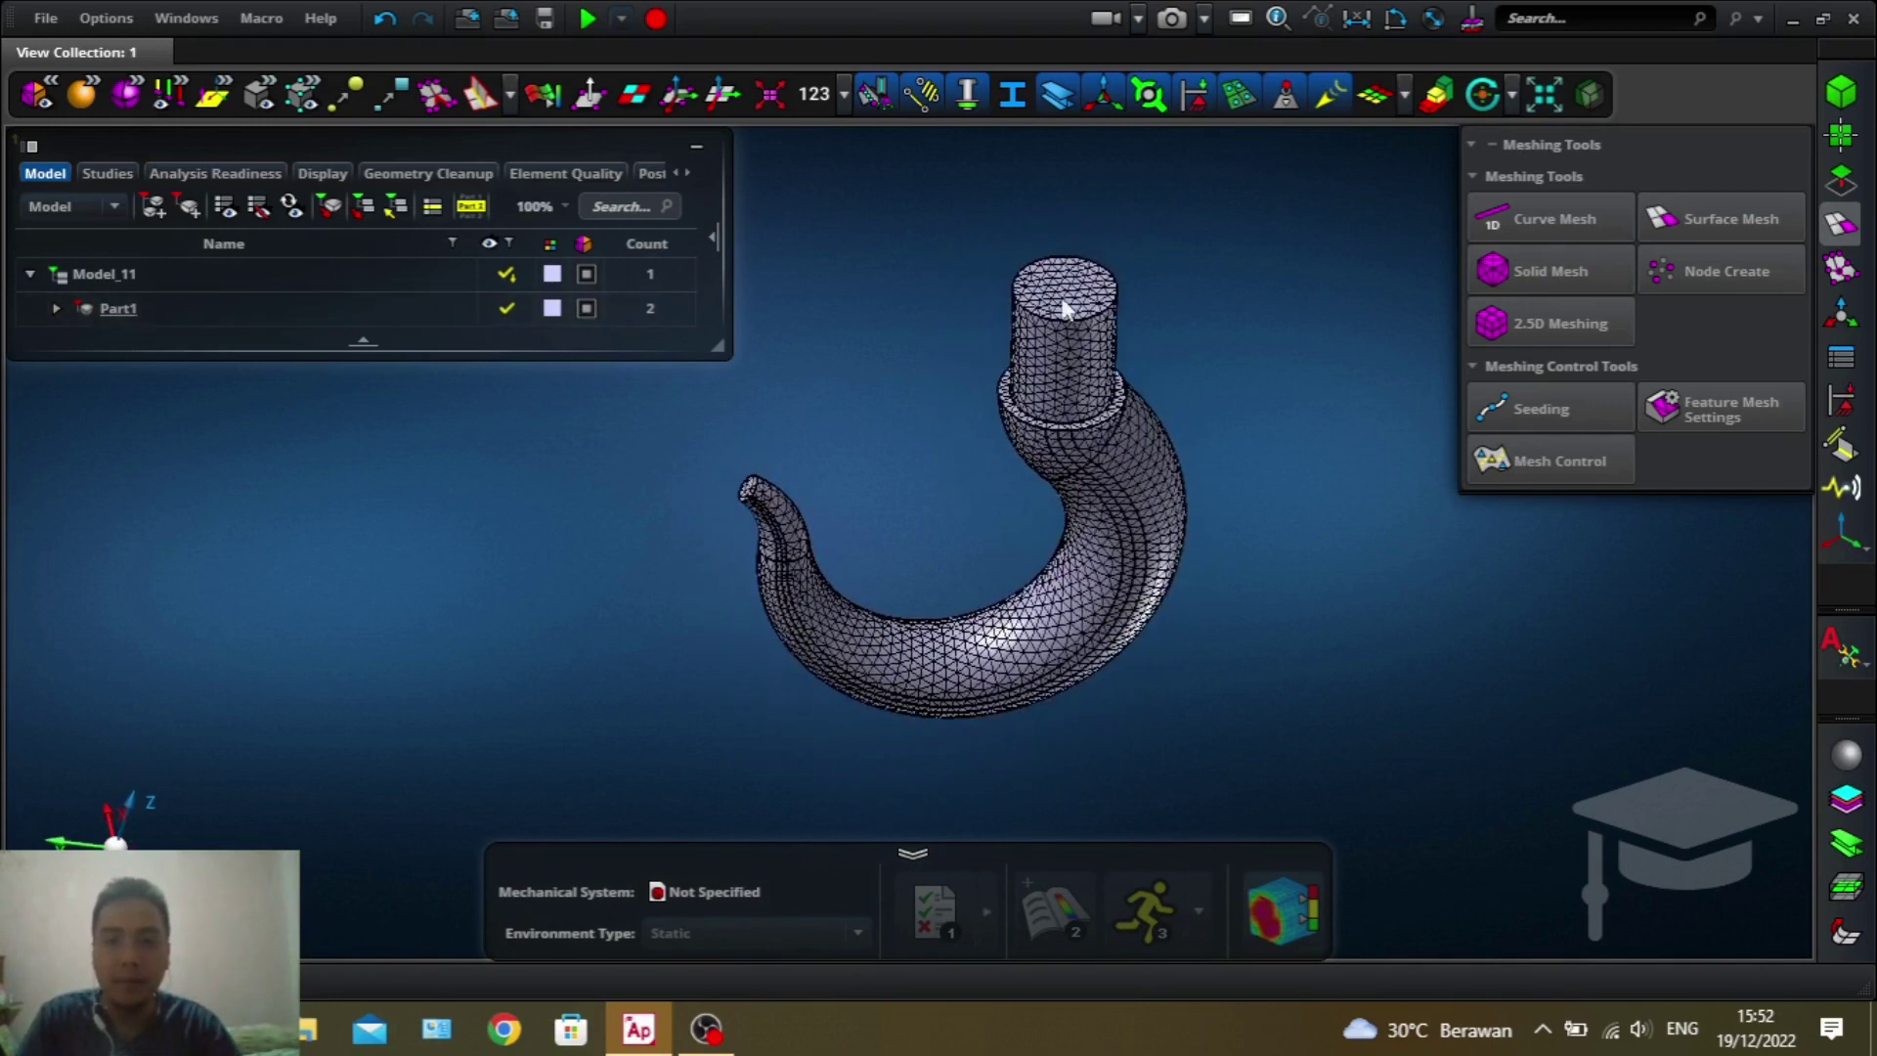
- Apply a clamped displacement constraint to the flat end face of the hook's shank and leave the constraint tool
right_drag(1509, 502, 1075, 651)
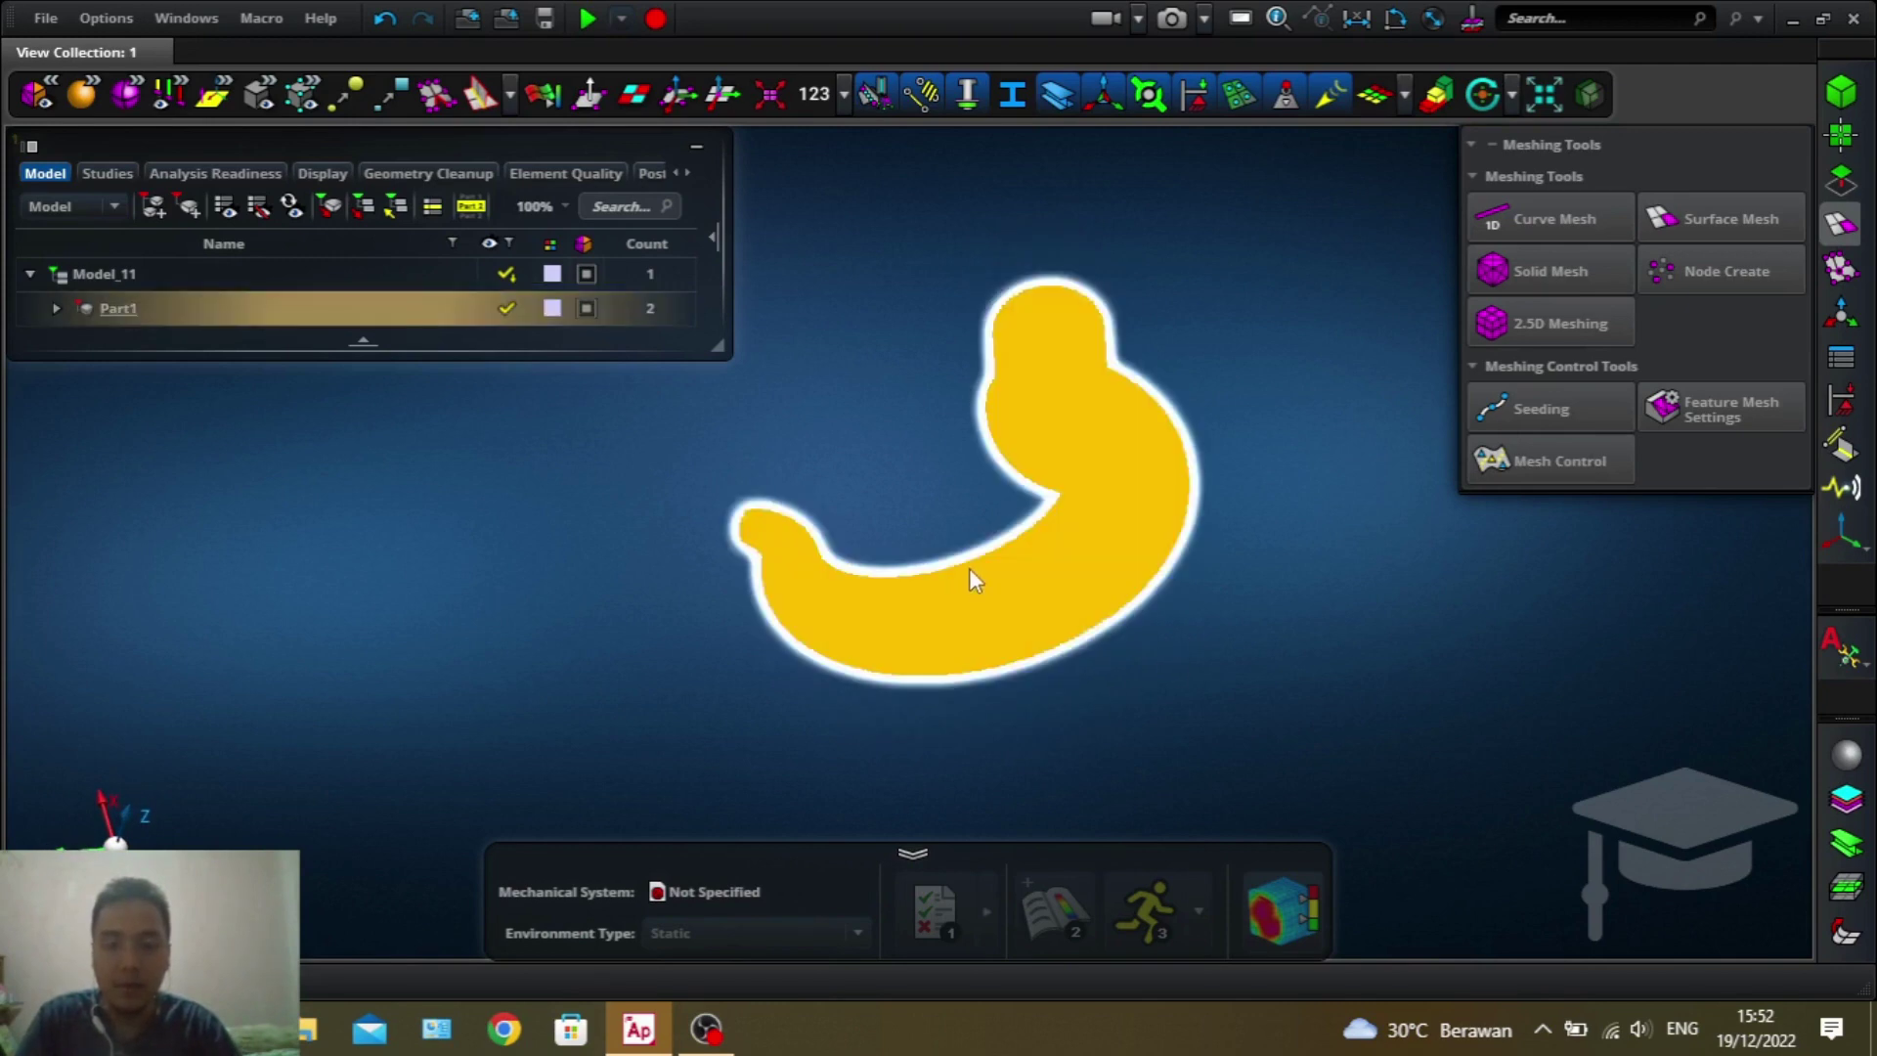
right_drag(1046, 720, 1360, 469)
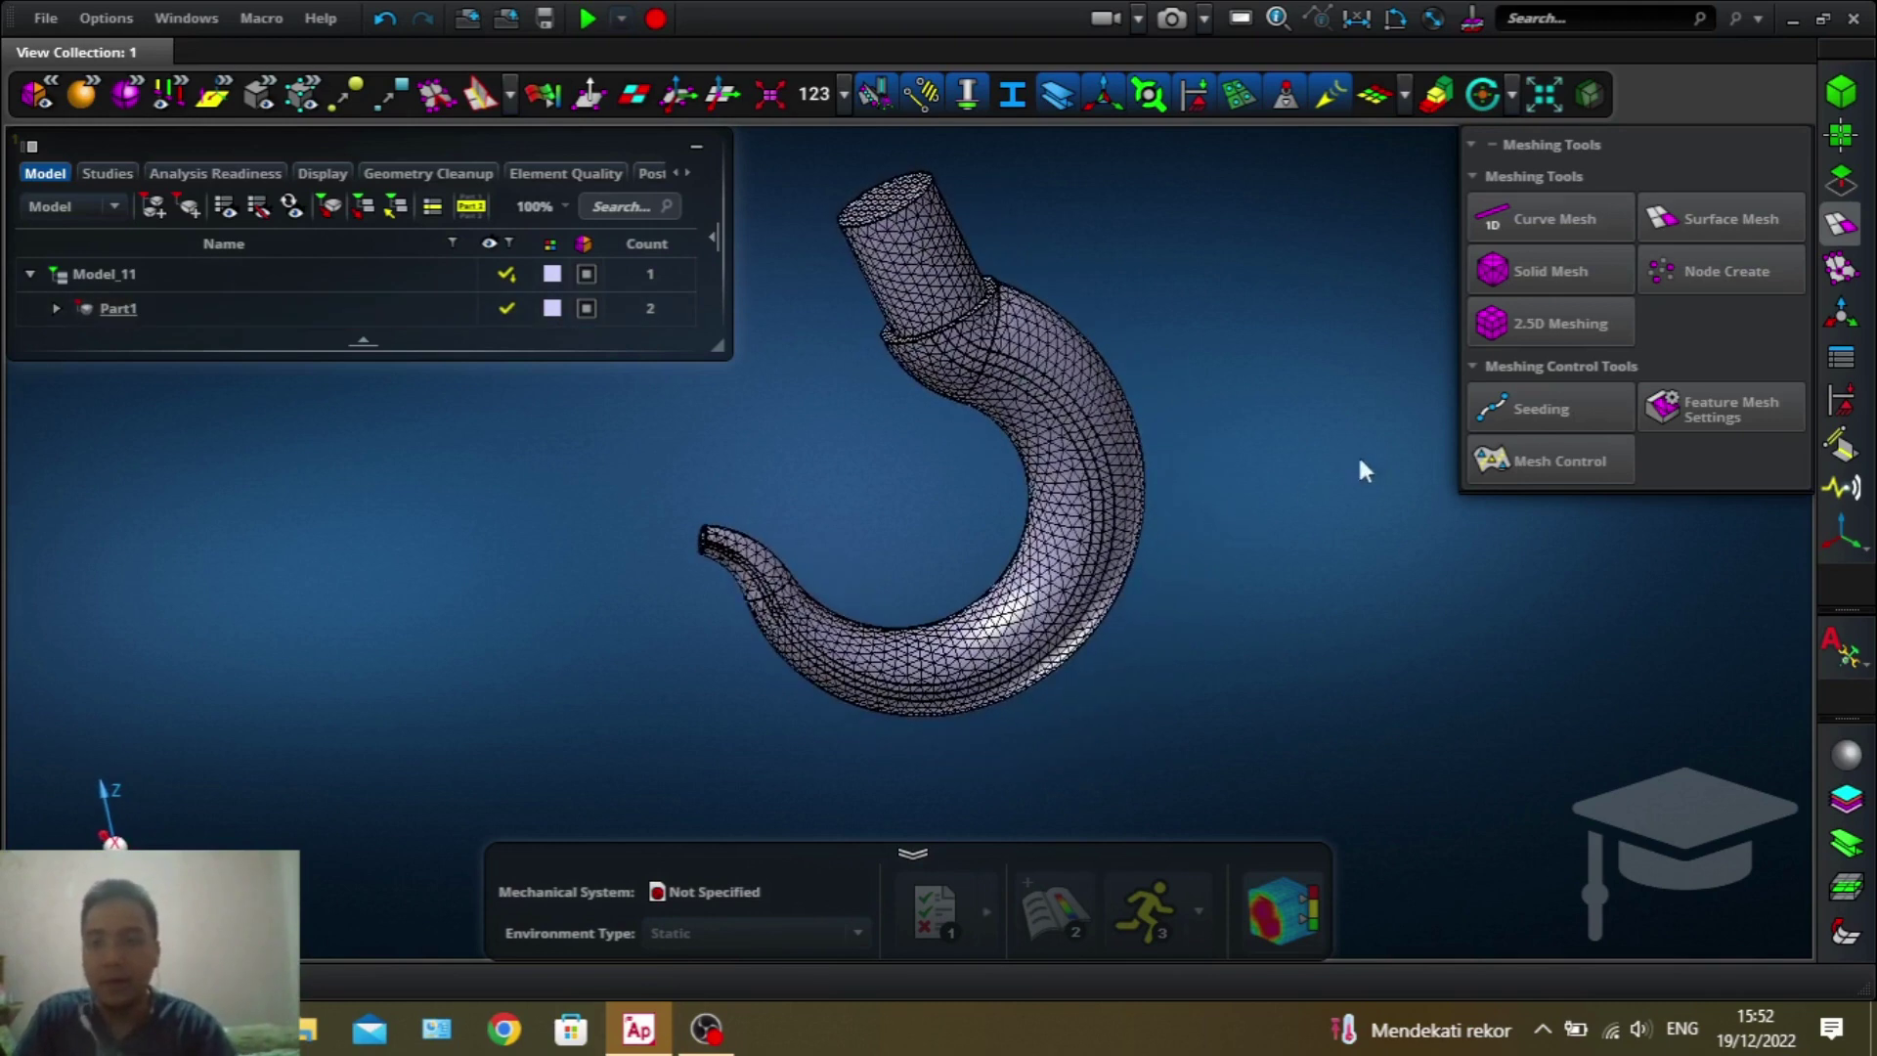
click(1844, 395)
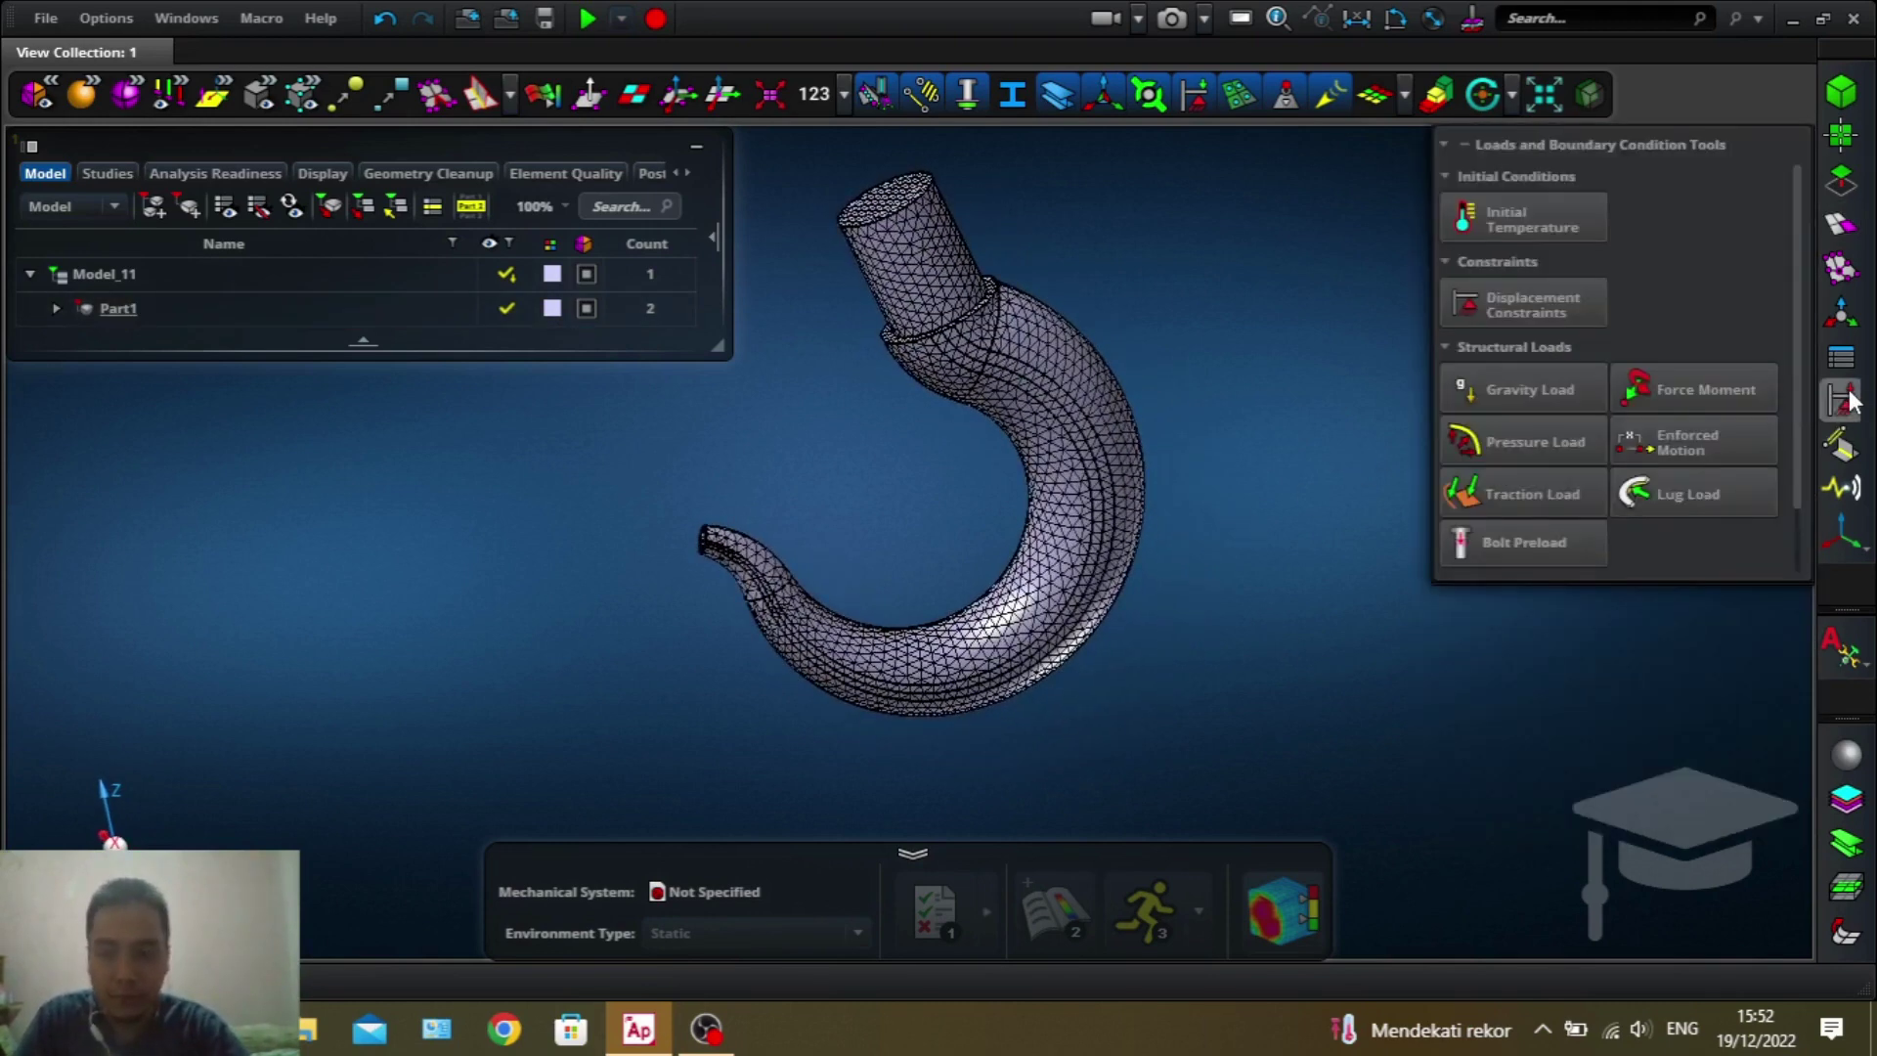
click(1528, 308)
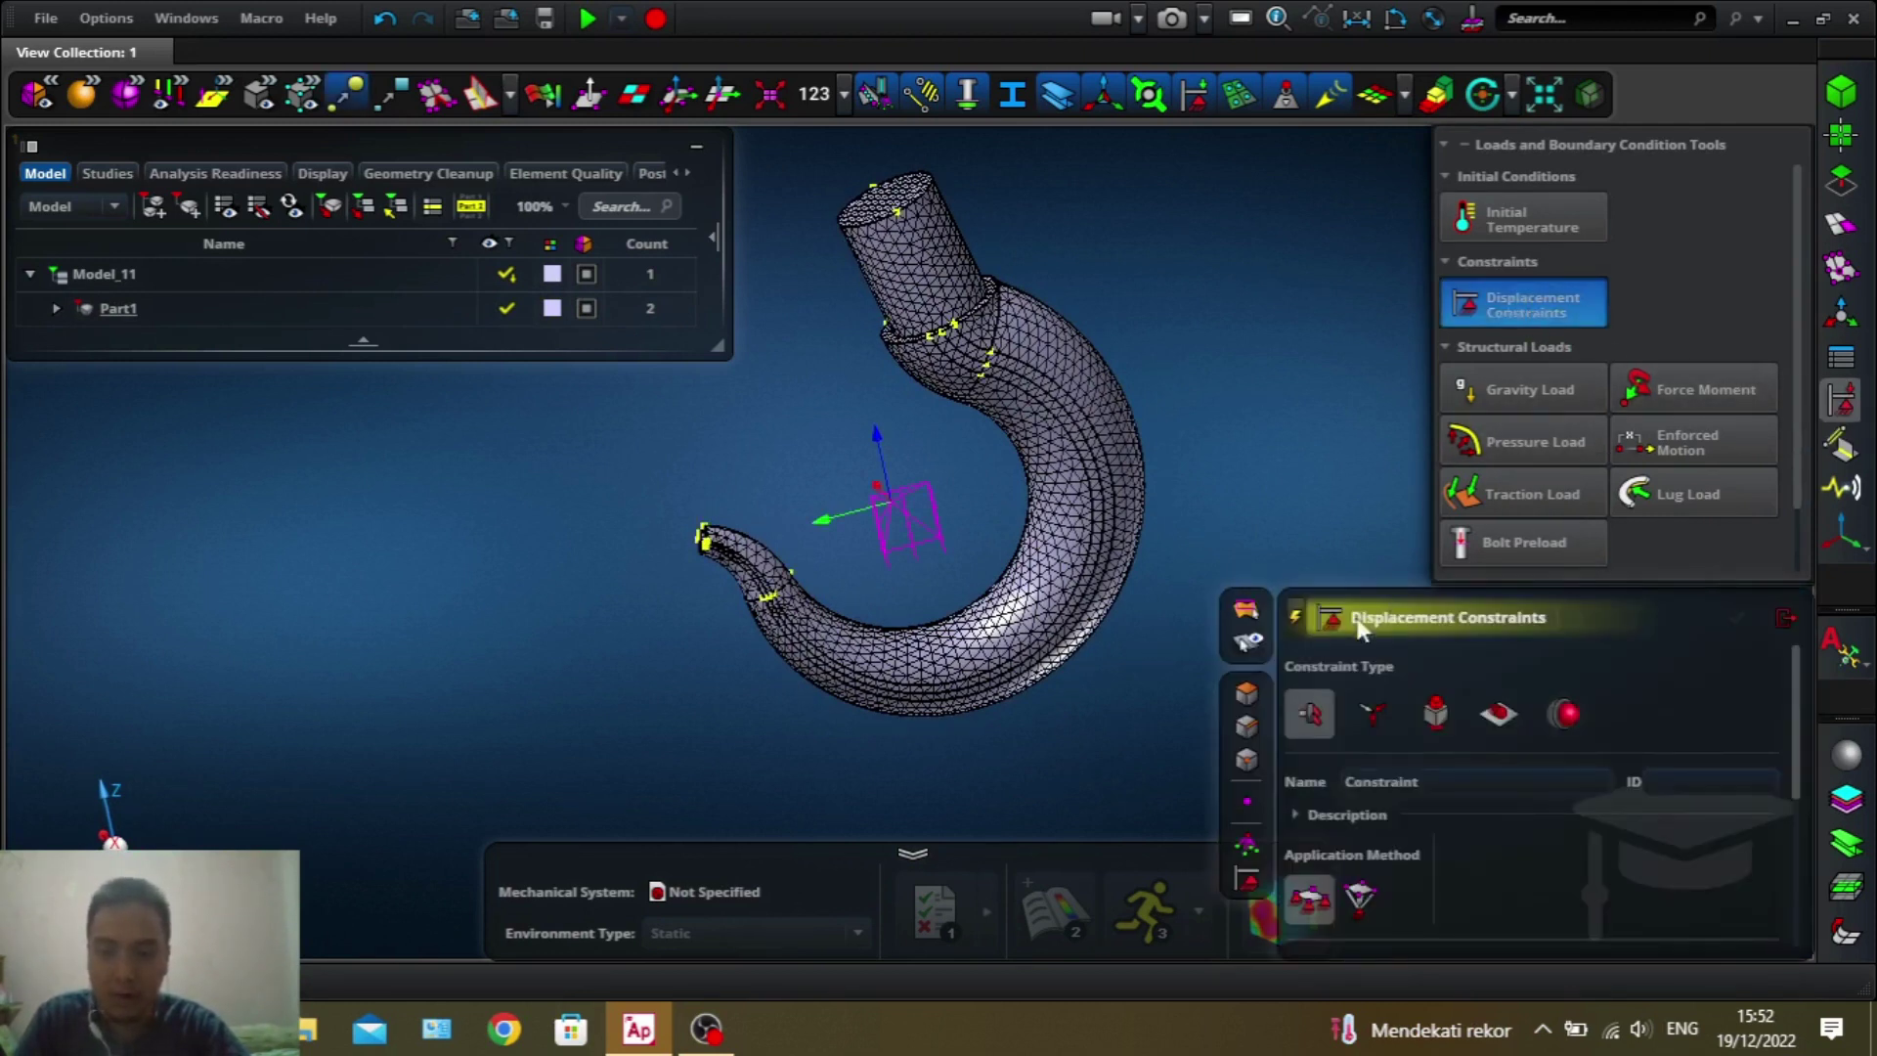
click(1311, 716)
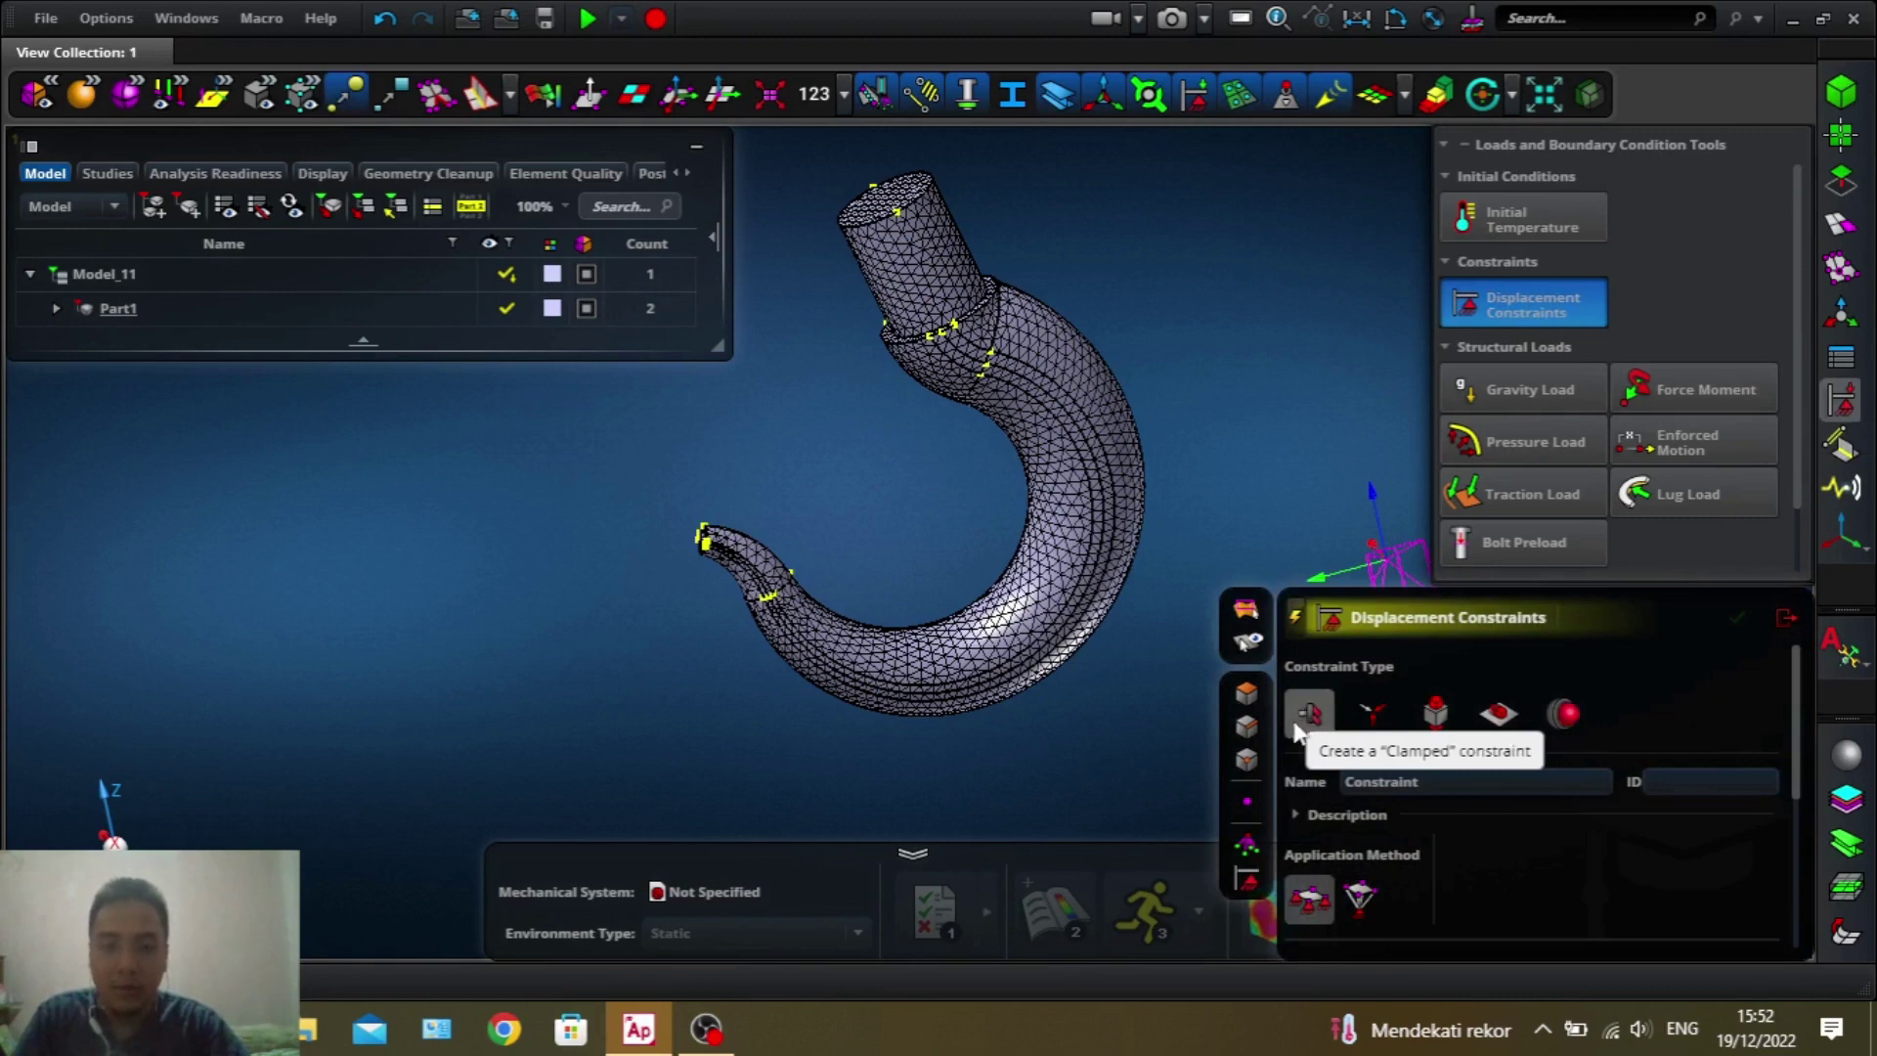
click(1249, 693)
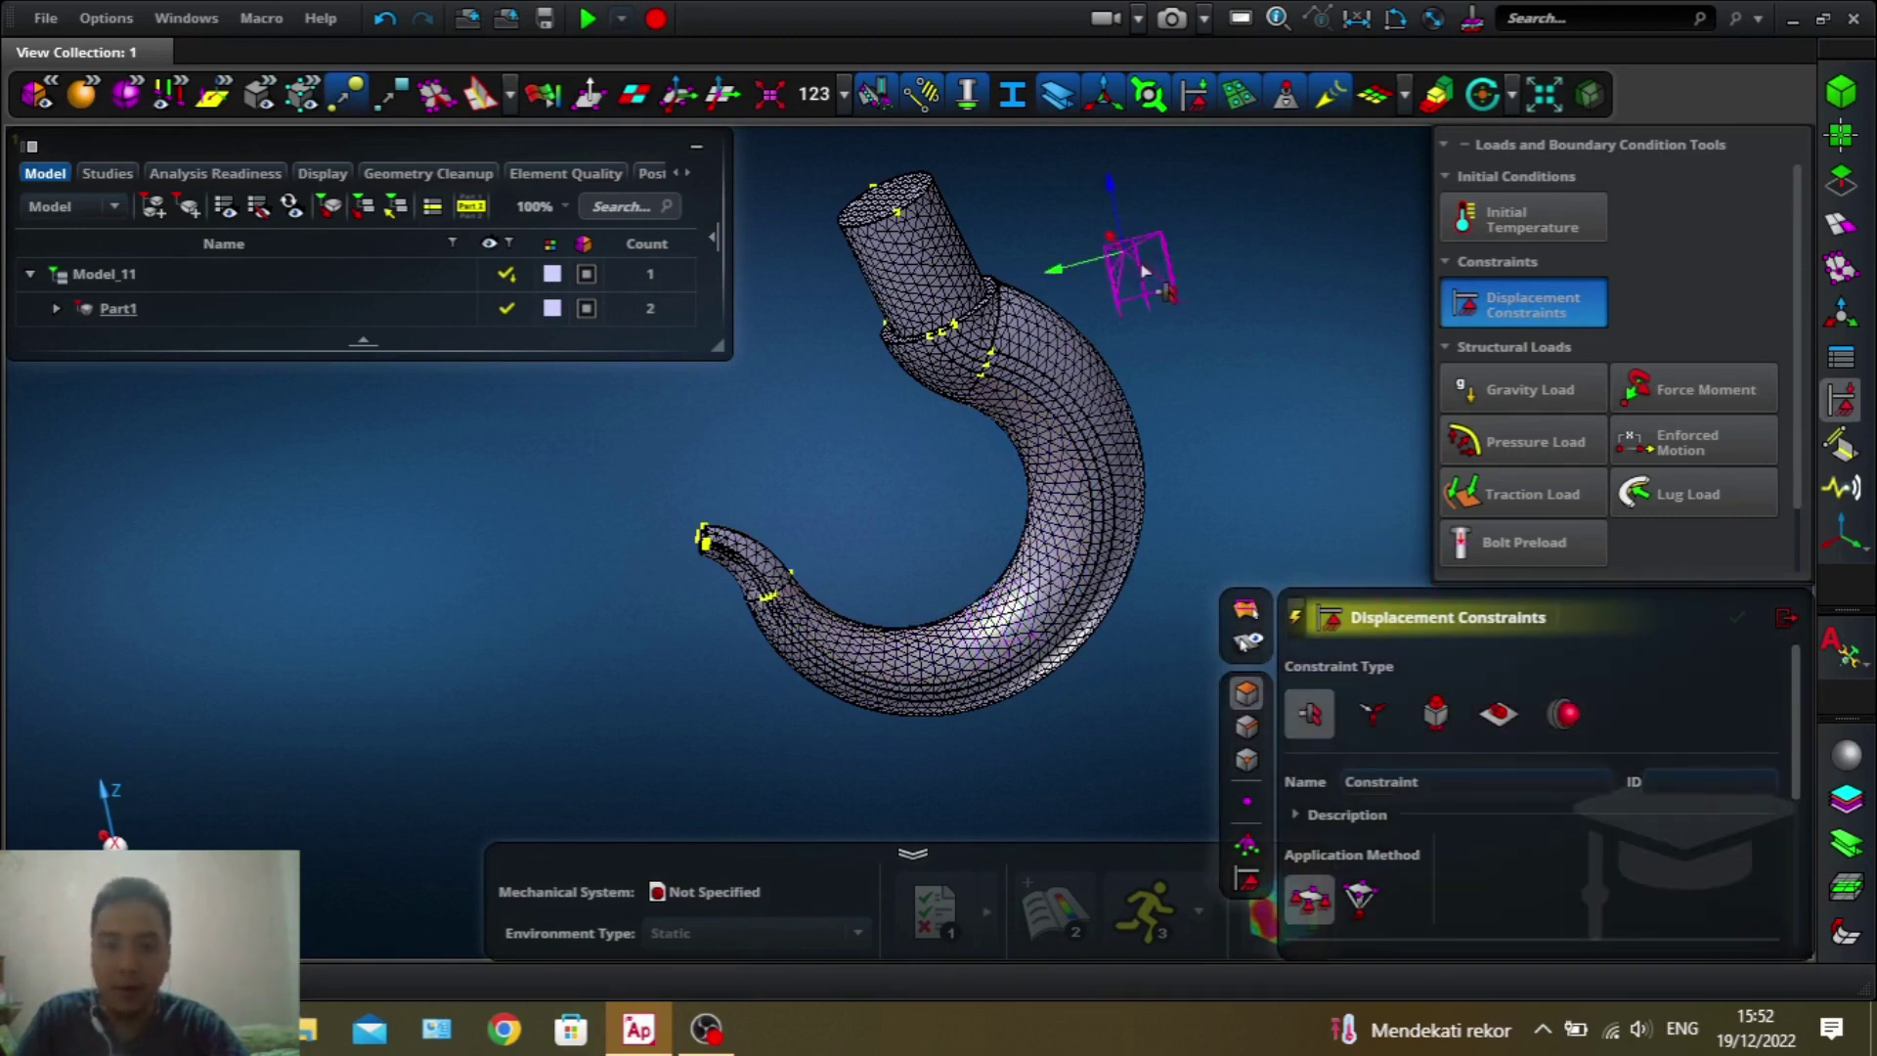
right_drag(1124, 274, 914, 217)
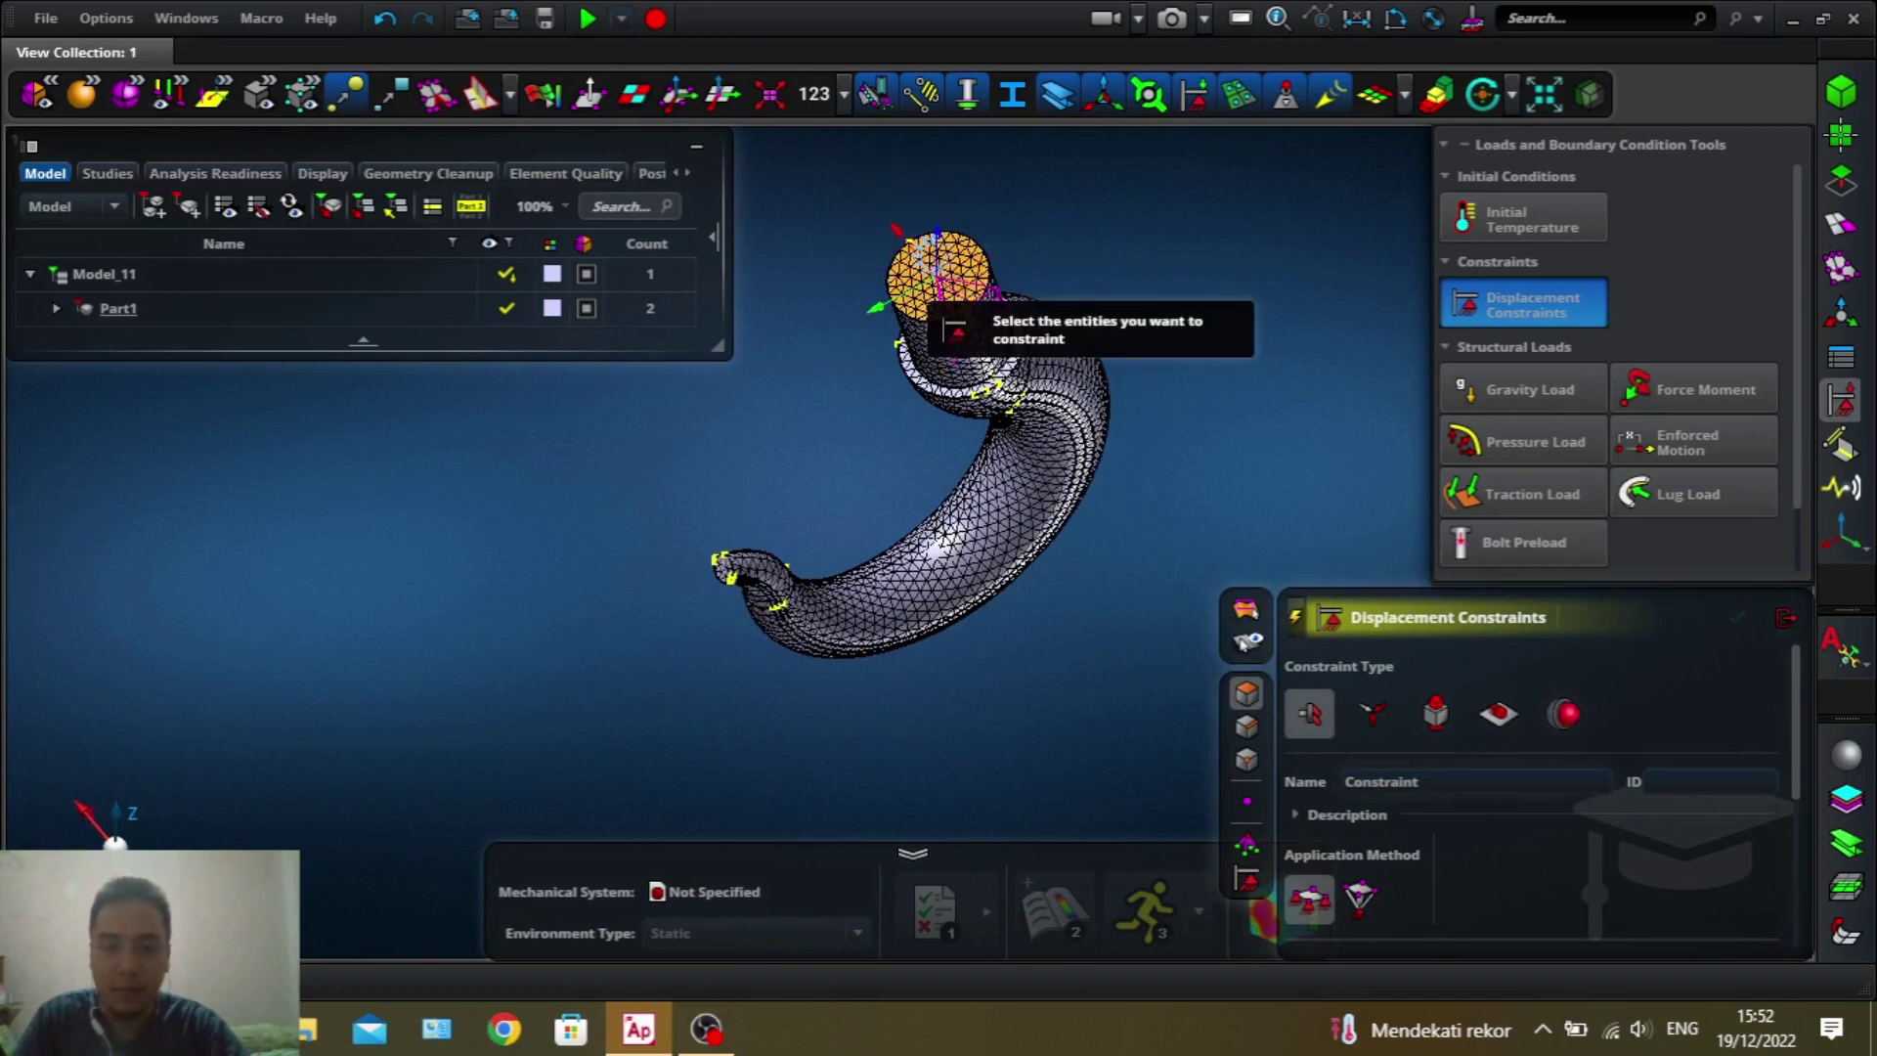
click(923, 288)
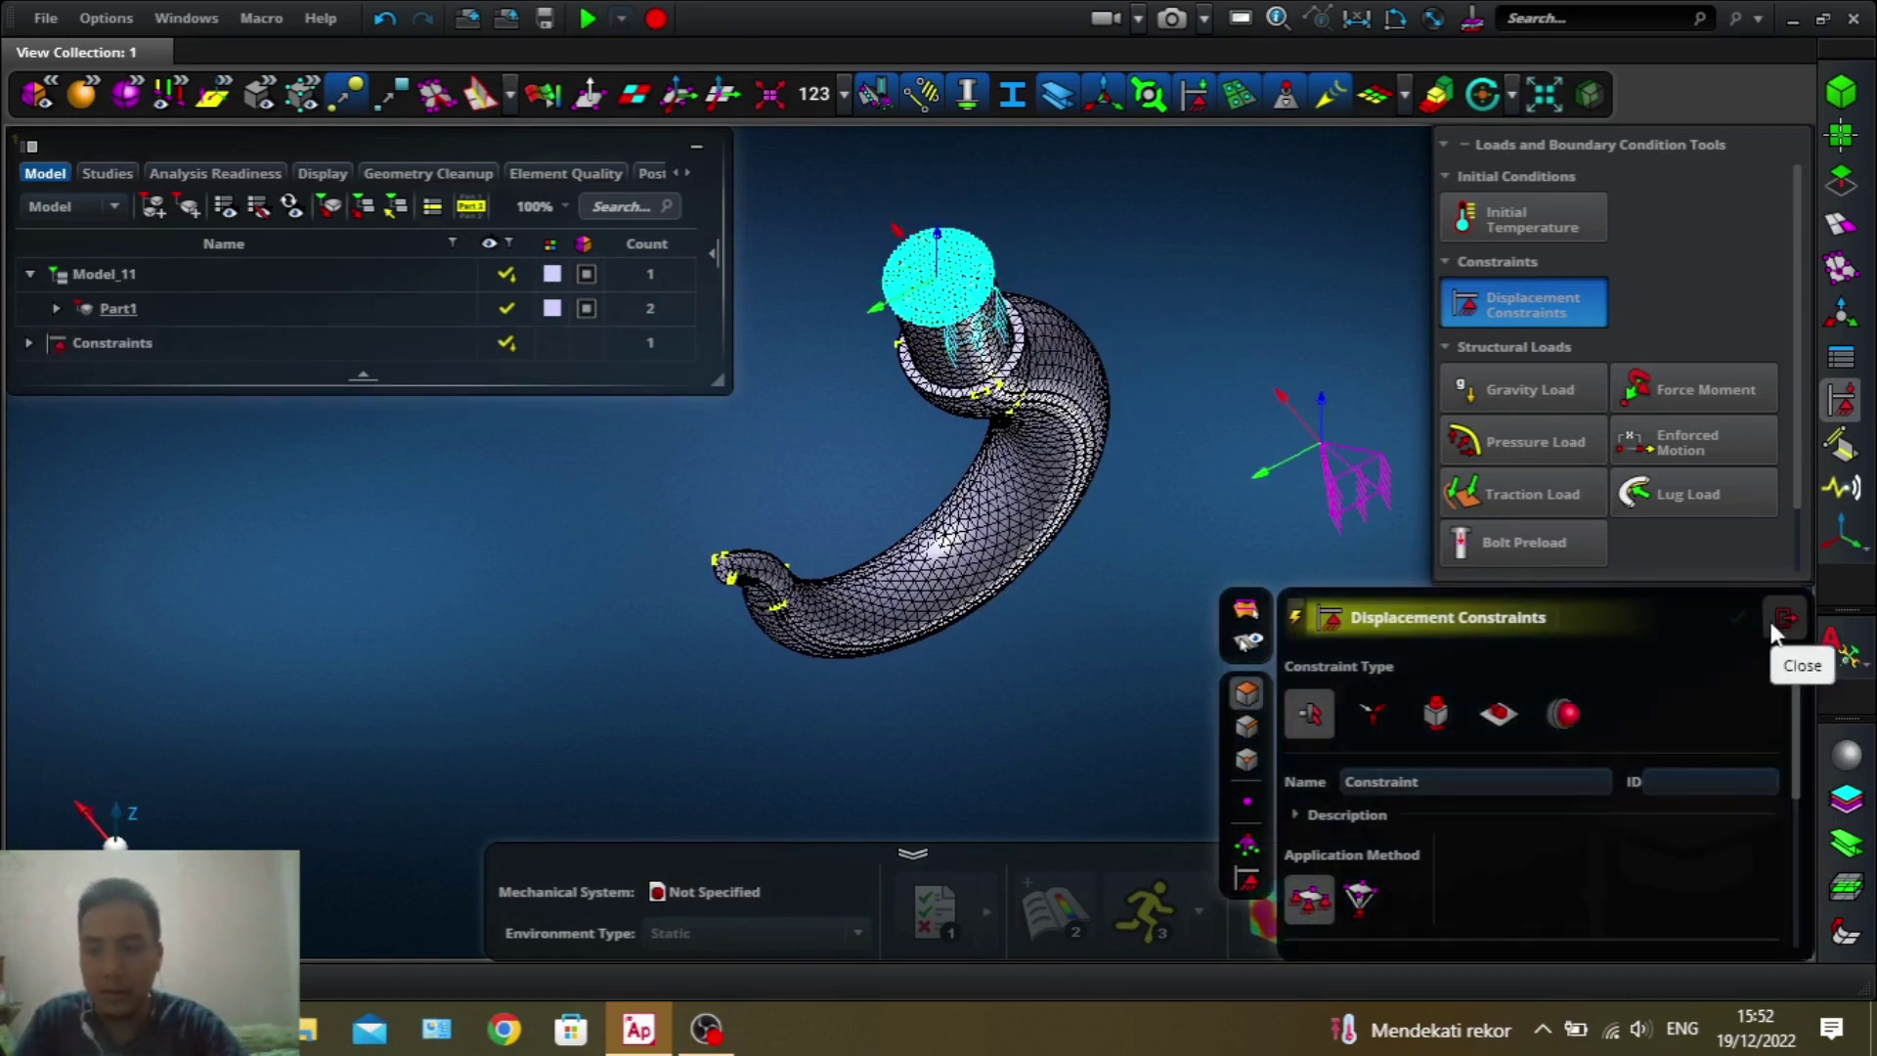
click(1781, 620)
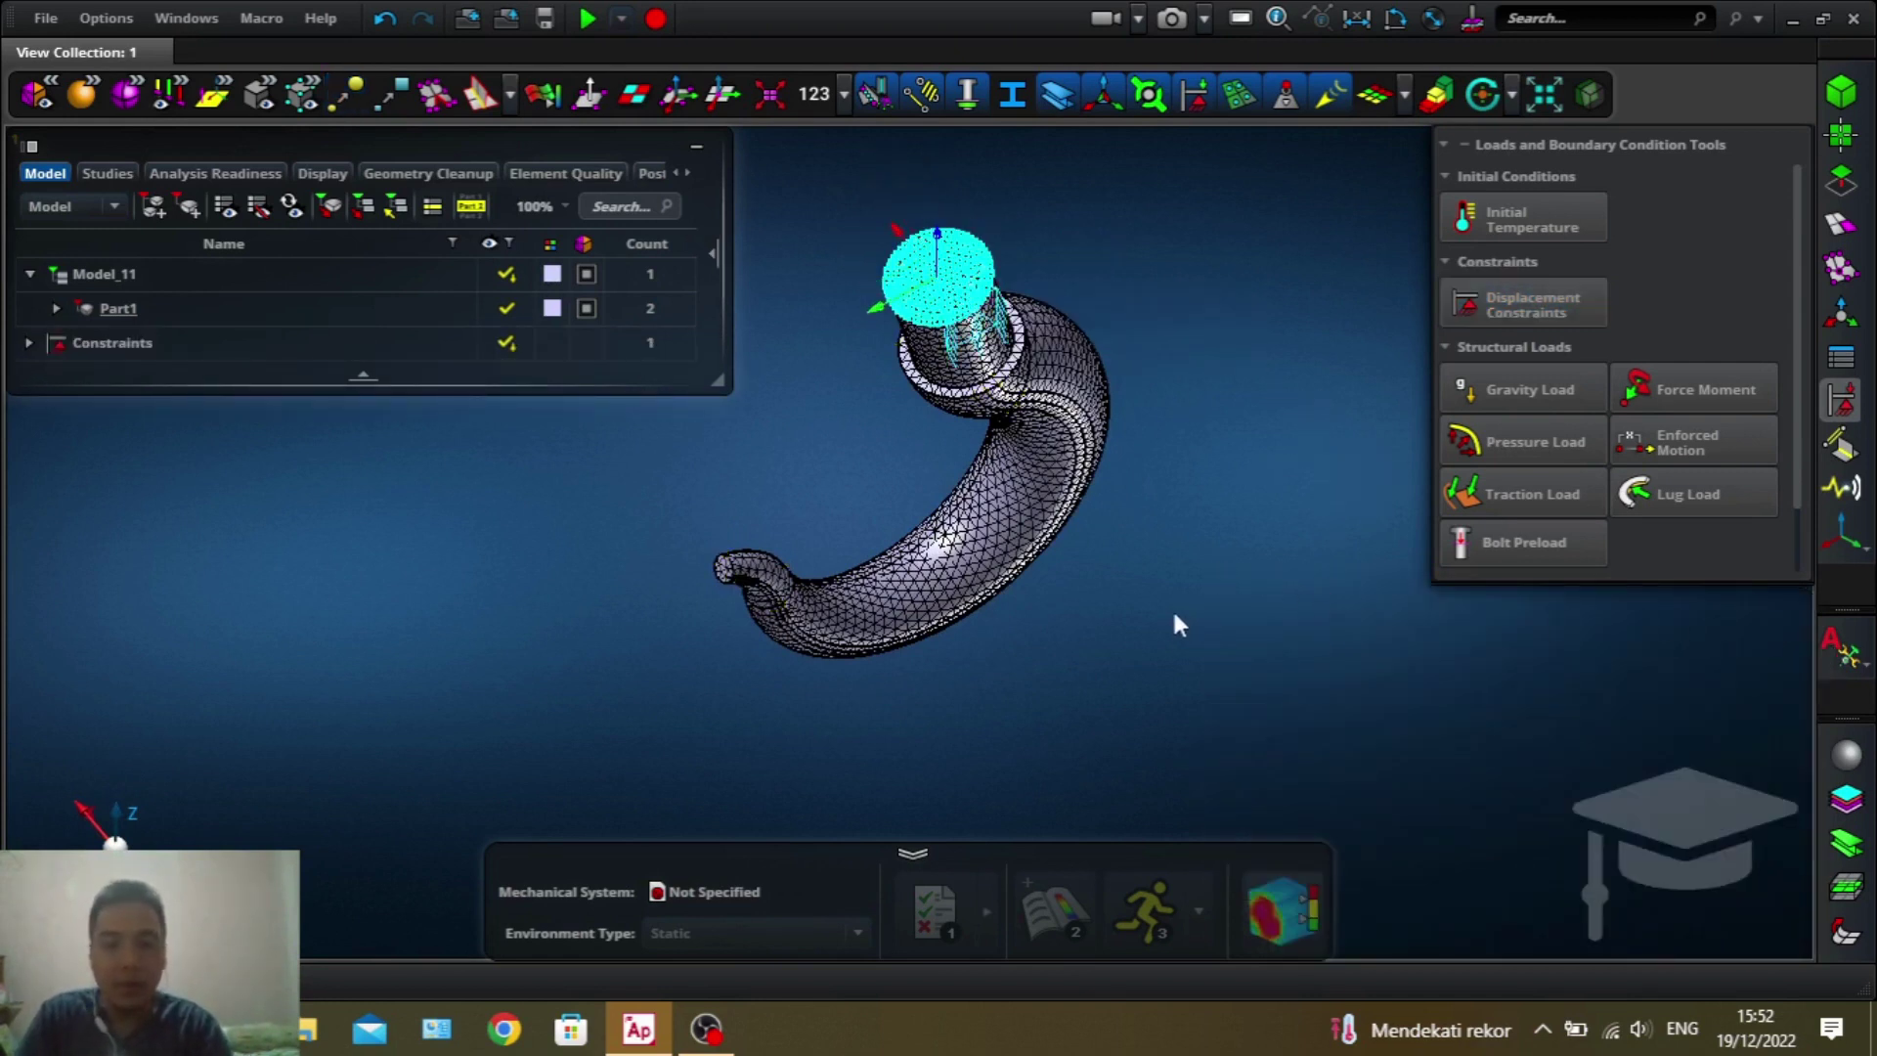
- Start a Force Moment load applied through a single point with rigid distribution, and restrict picking to mesh nodes
middle_drag(1172, 607, 1269, 595)
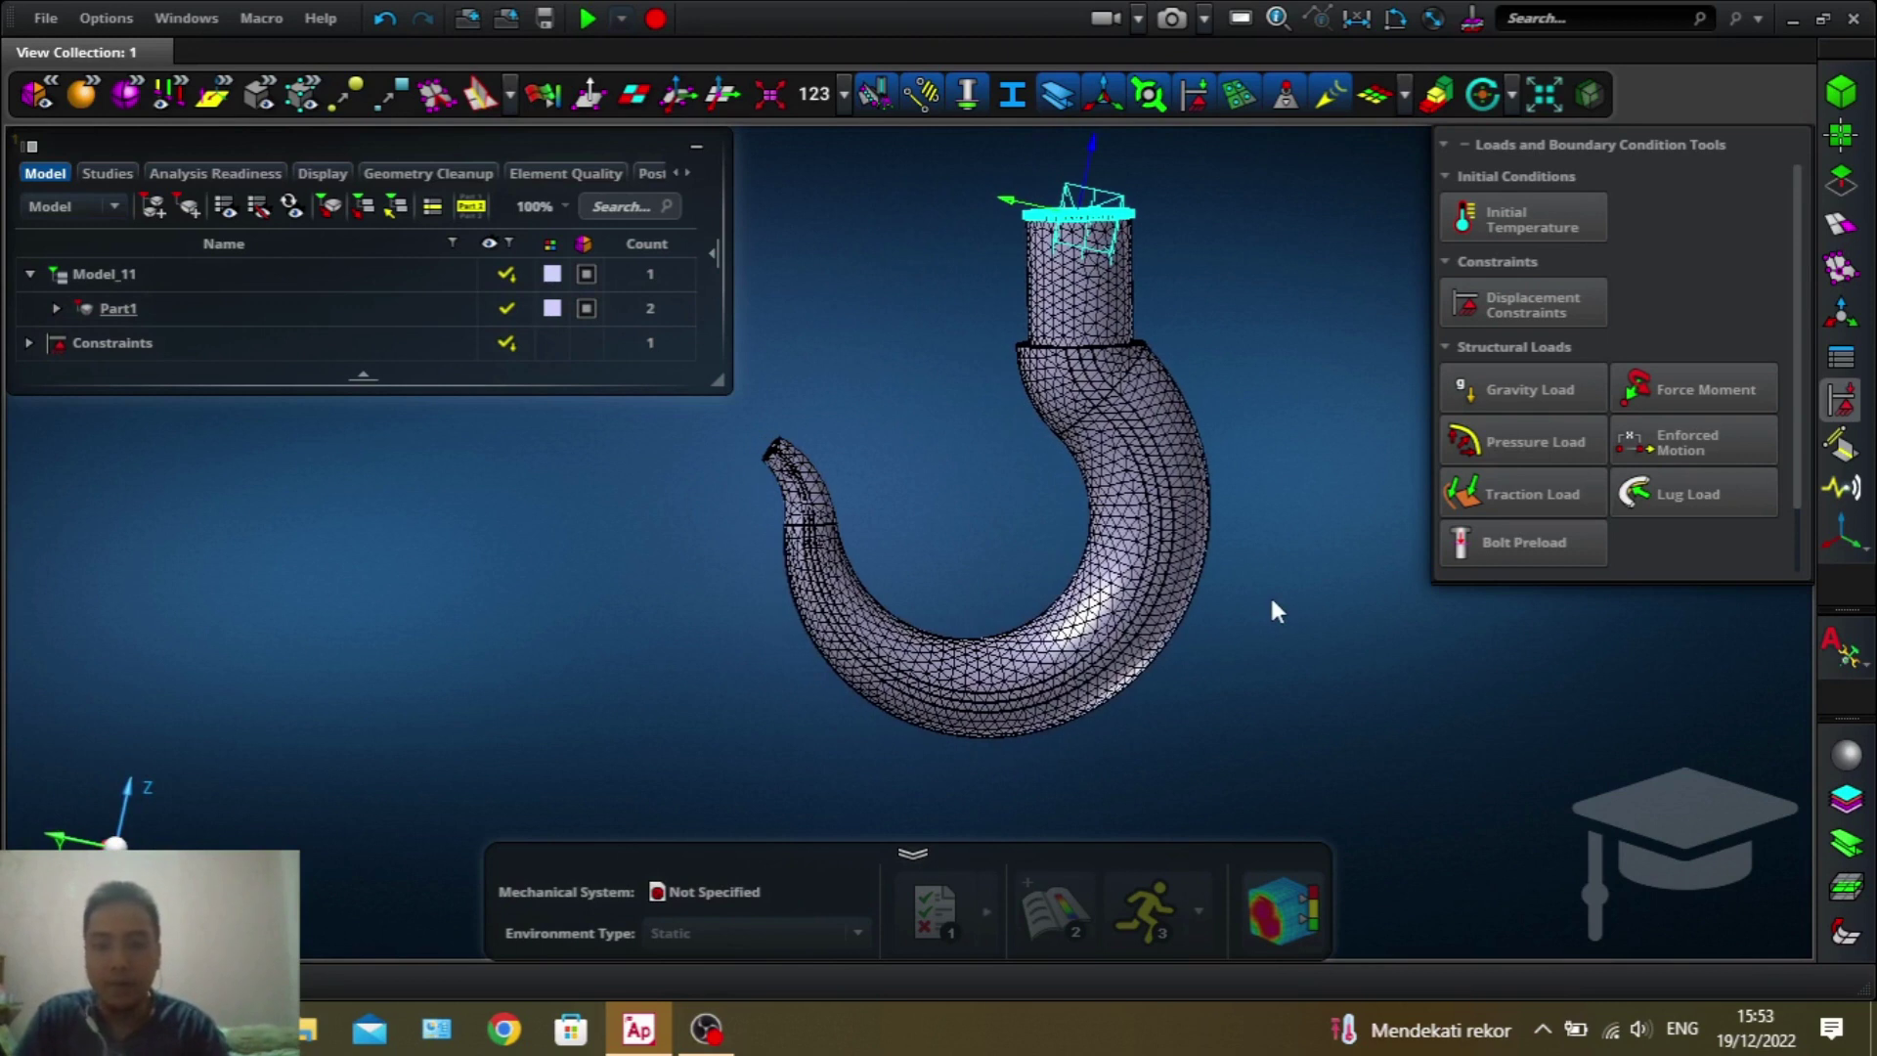
click(1660, 389)
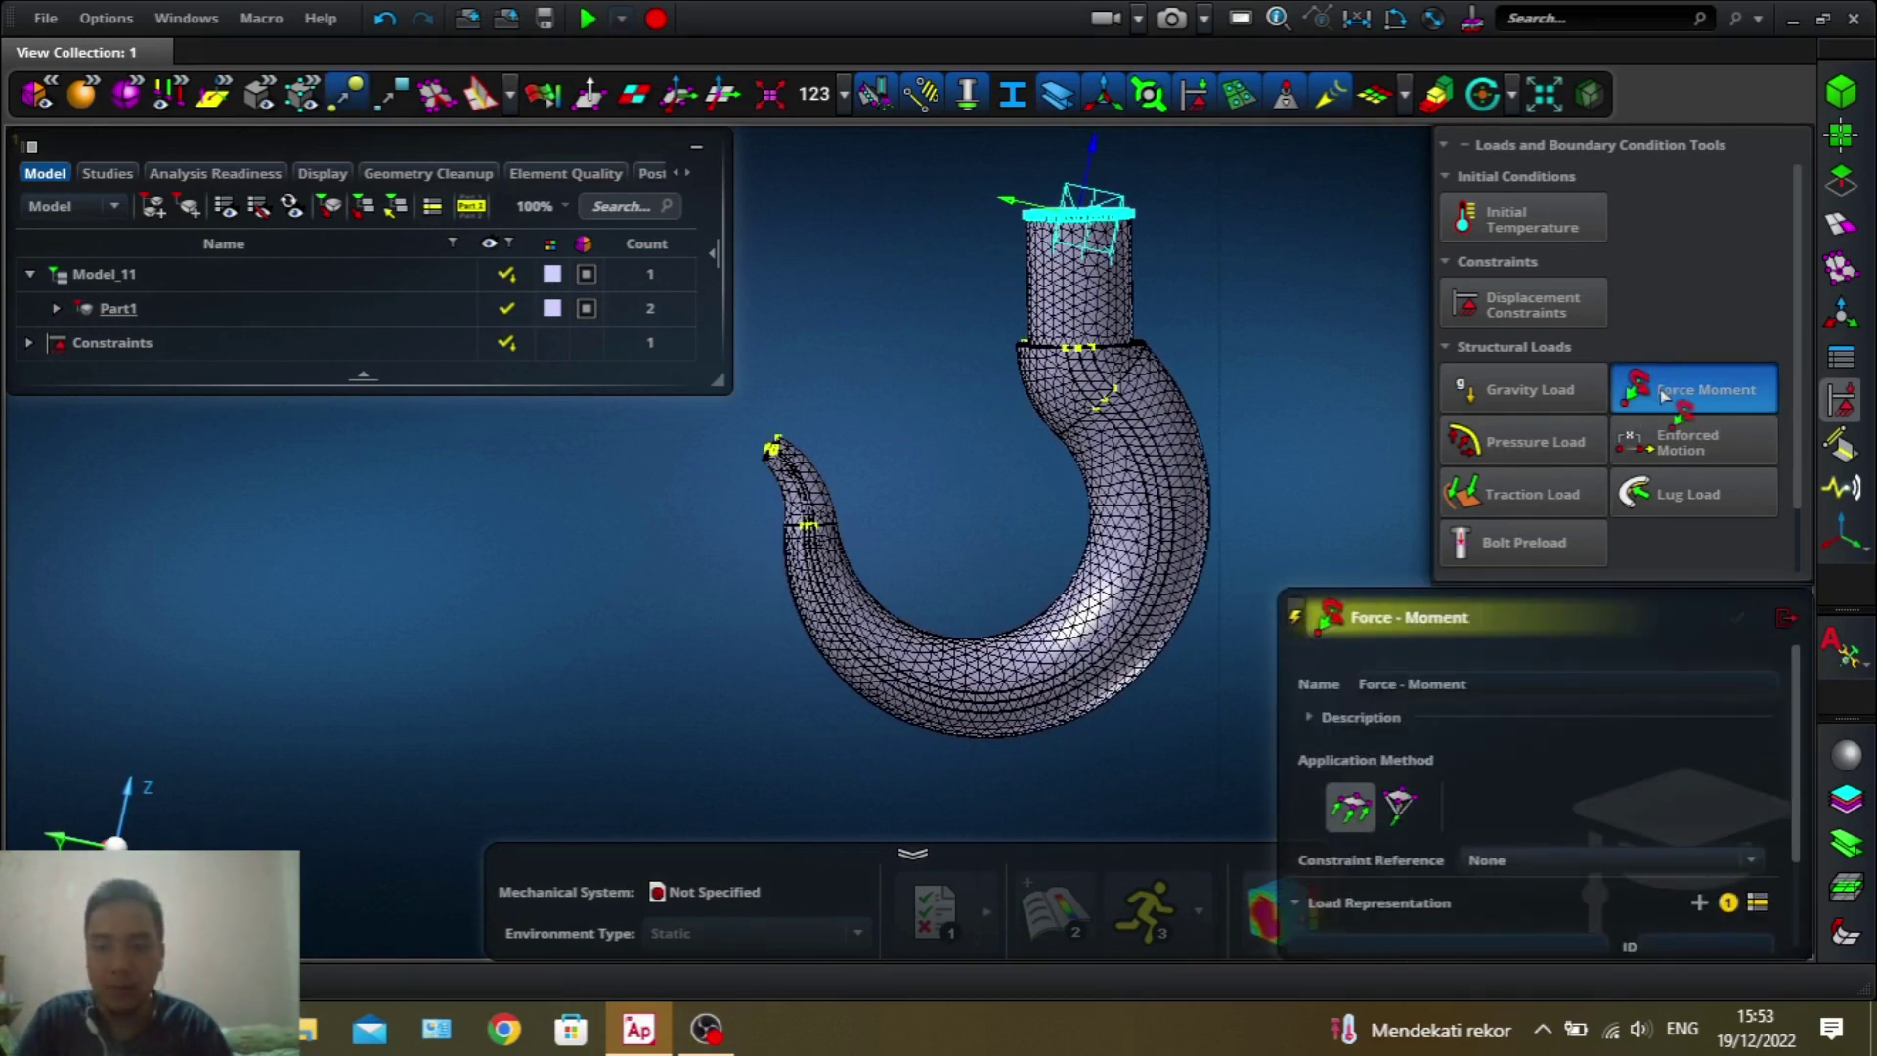
click(1406, 803)
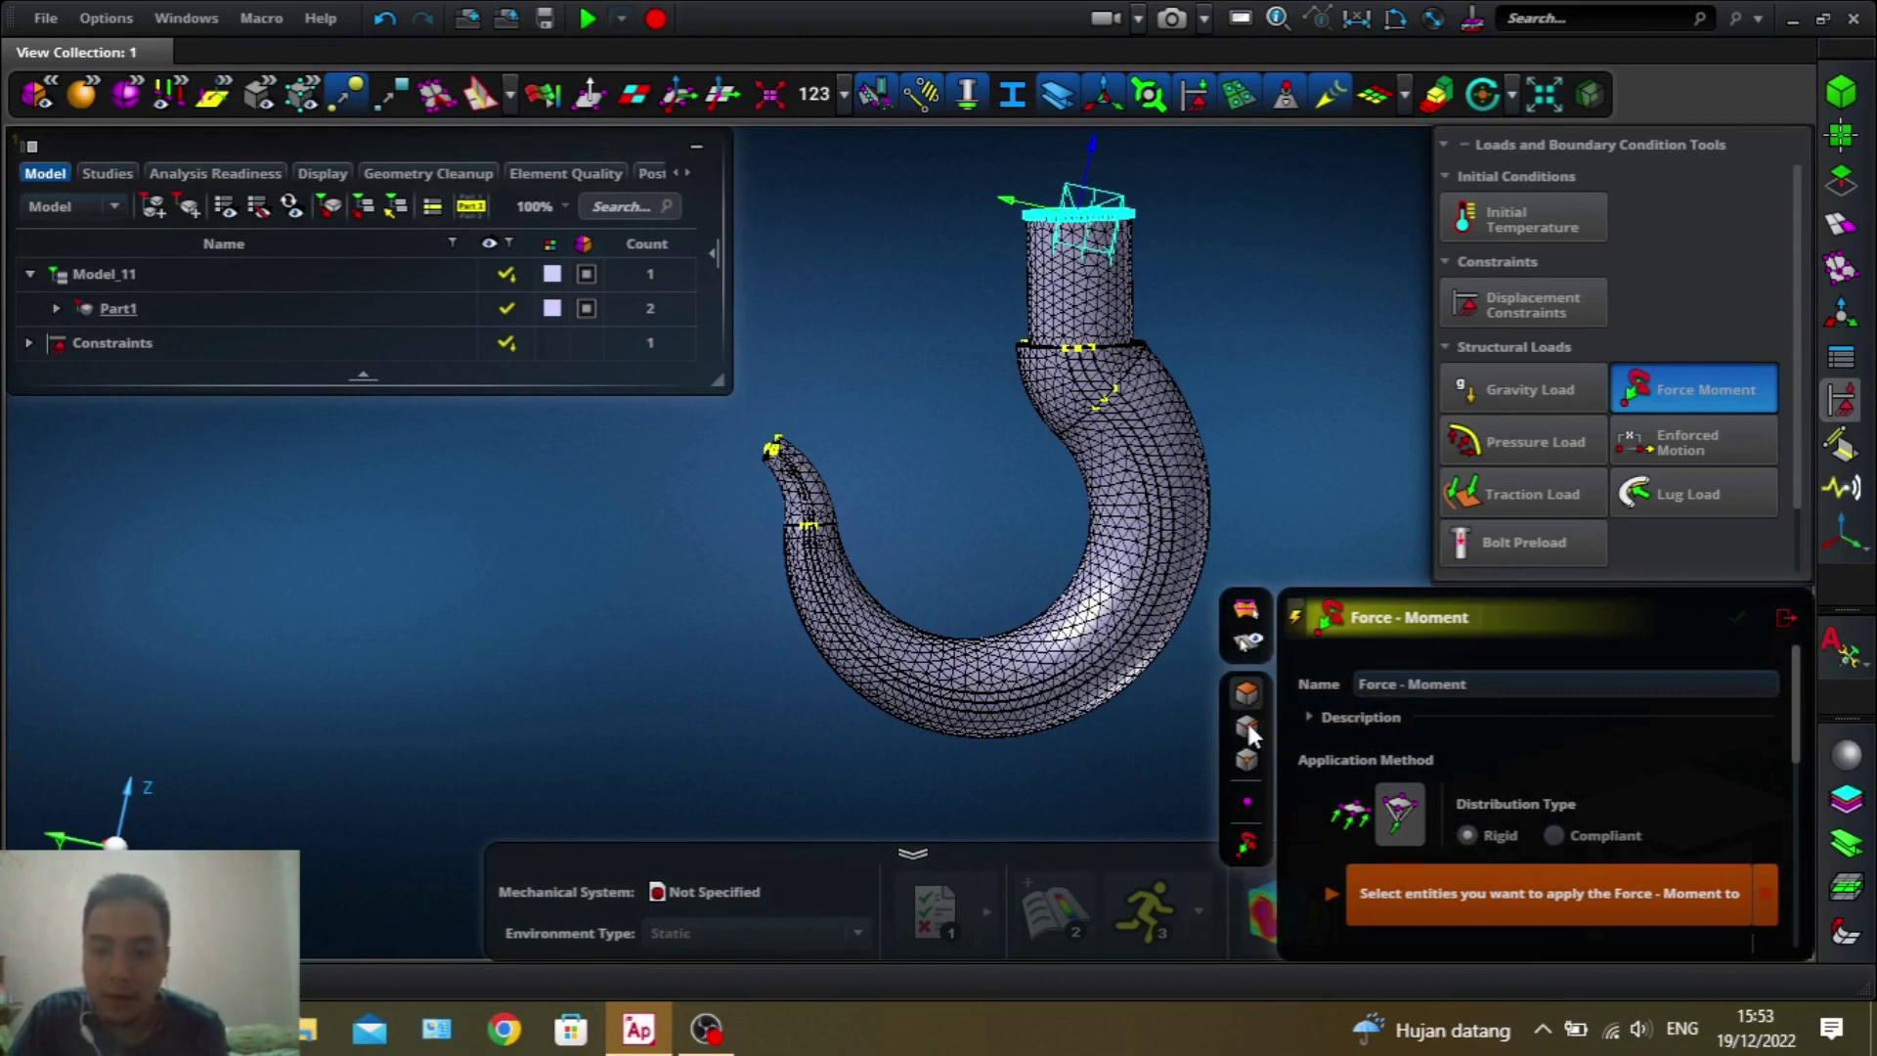
click(1252, 804)
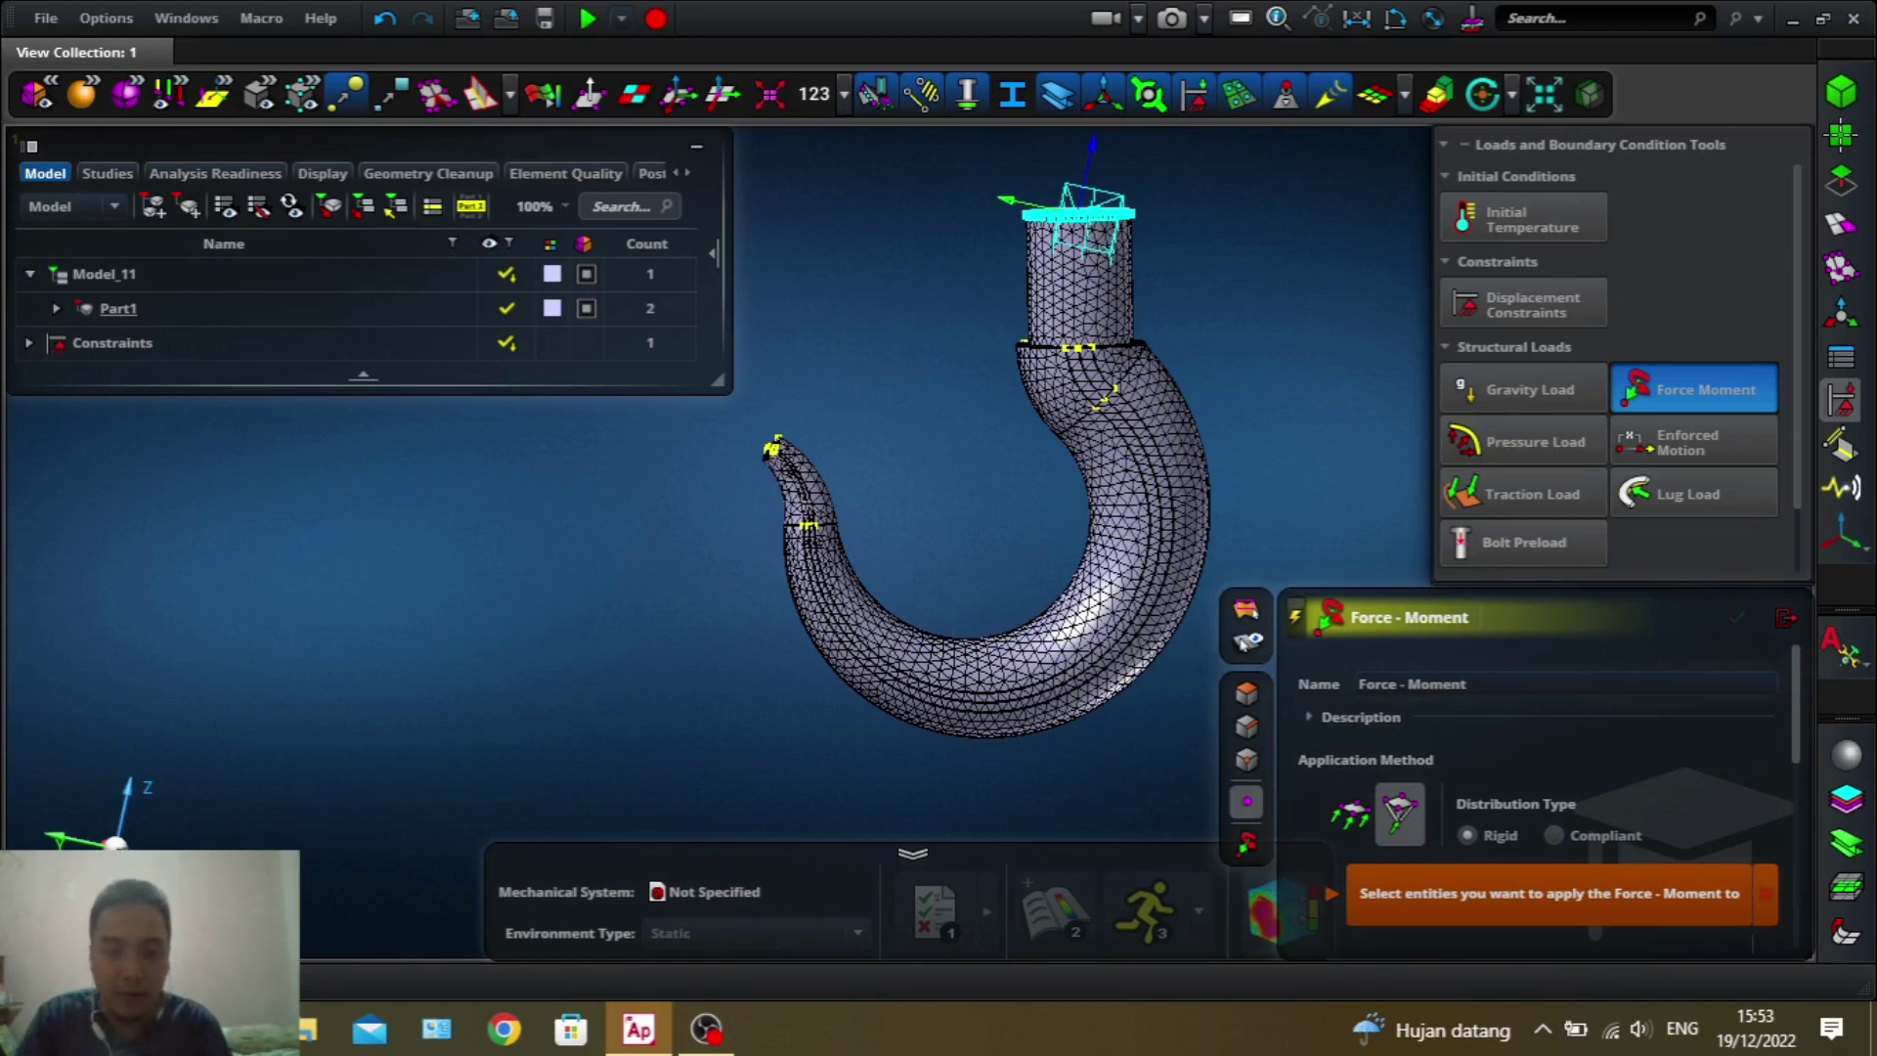
- Select the mesh nodes on the inner saddle of the hook's lower curve as the Force Moment load's target
middle_drag(587, 635, 782, 635)
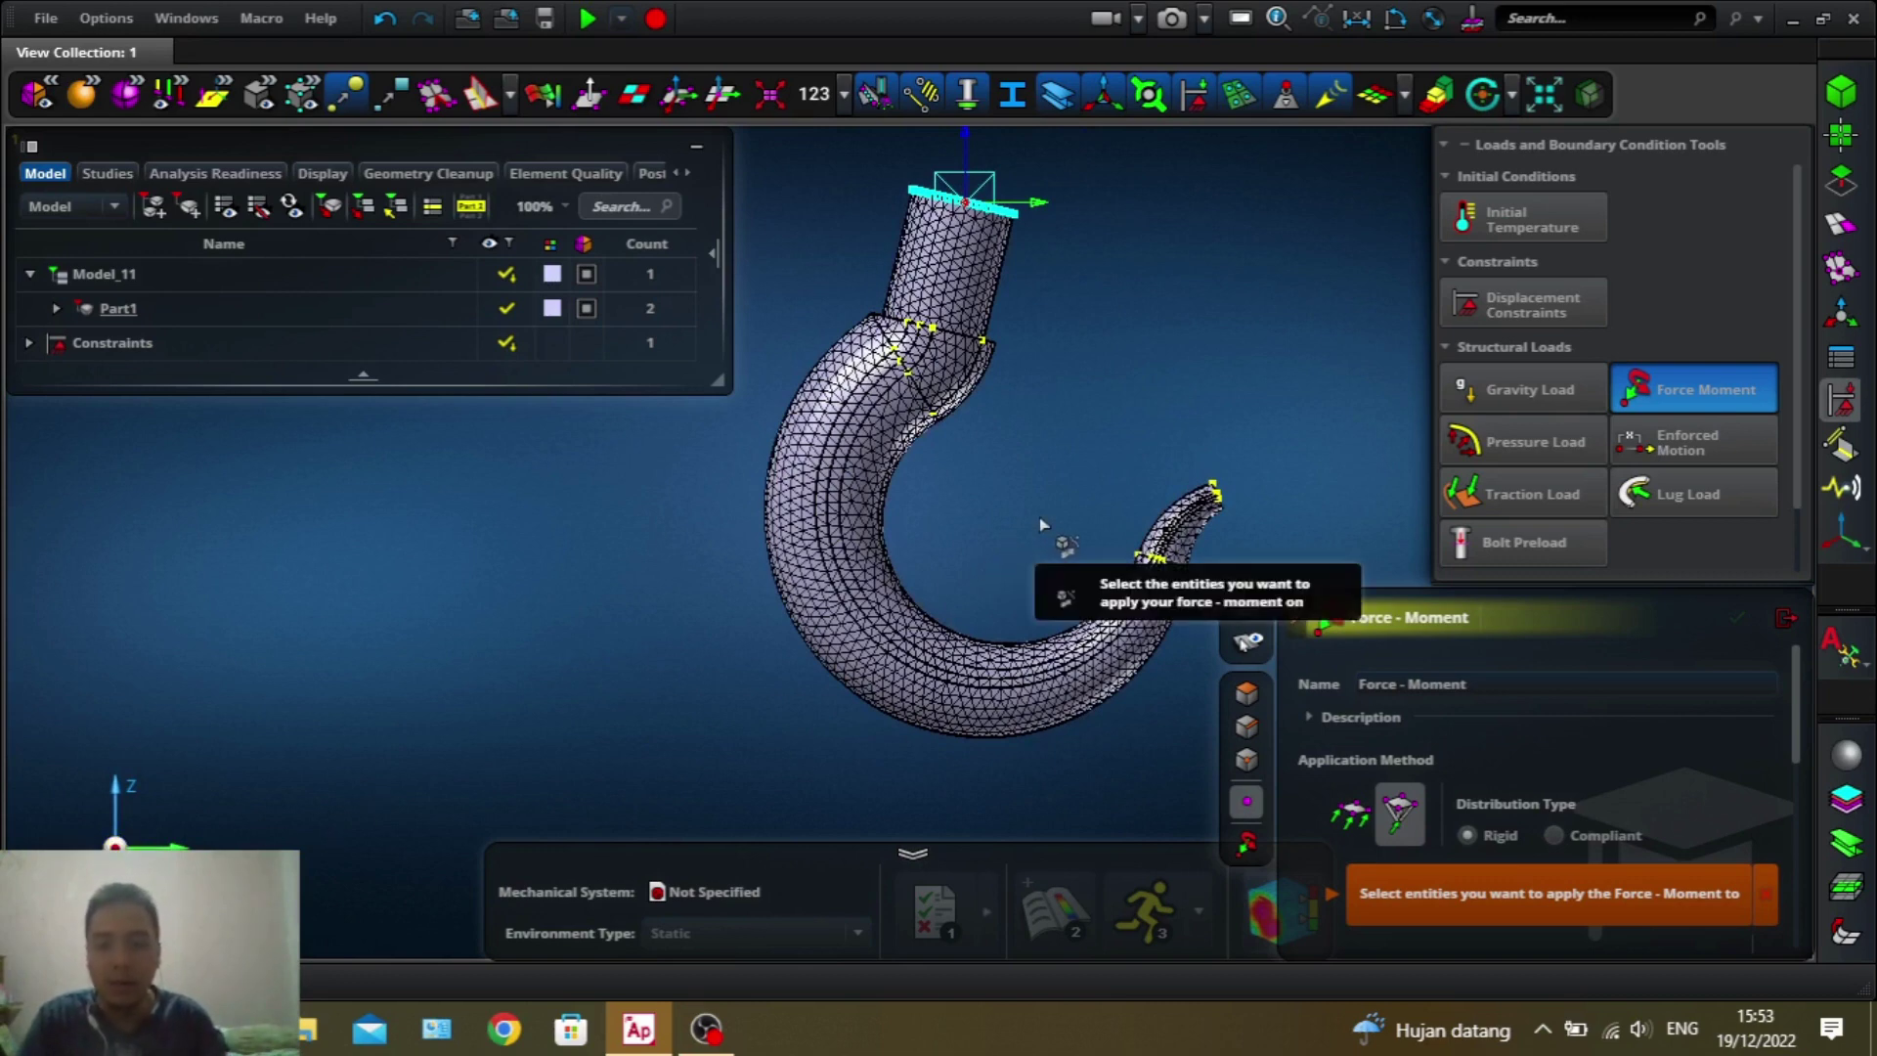
scroll(1034, 546, up, 3)
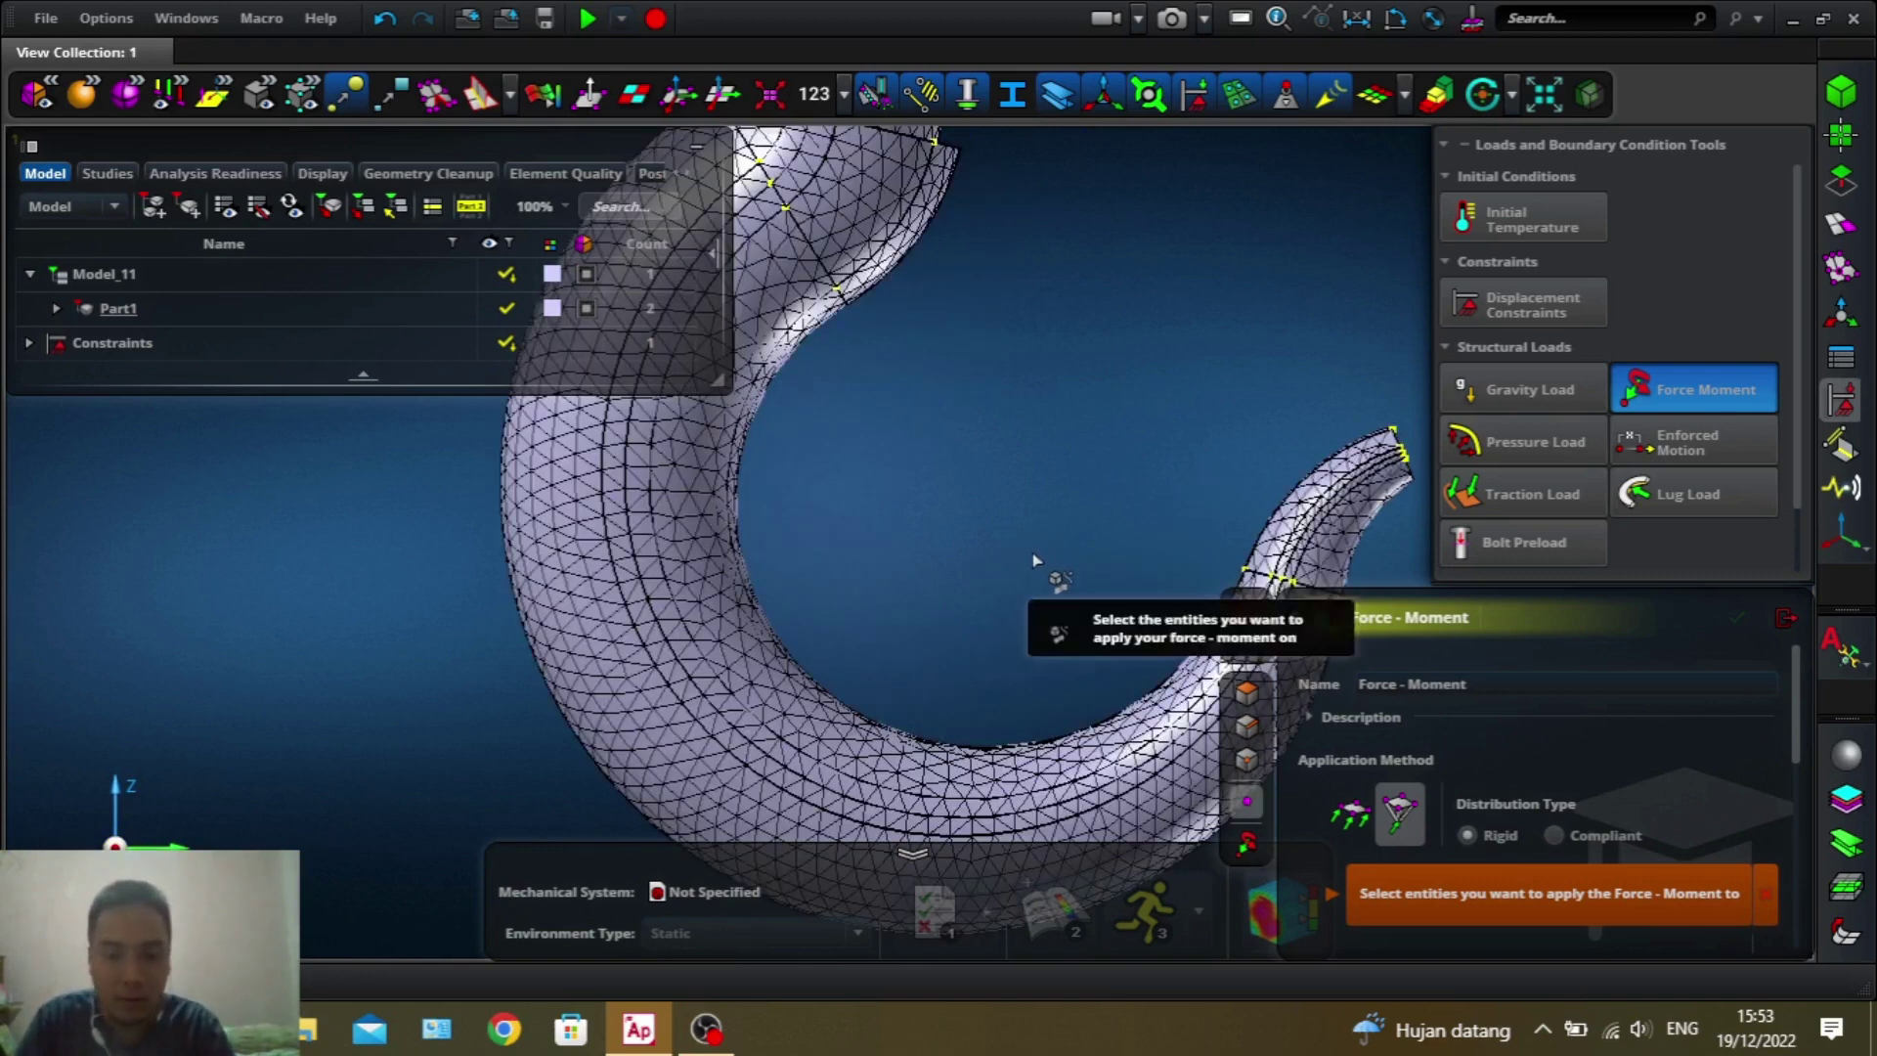
scroll(1043, 558, up, 5)
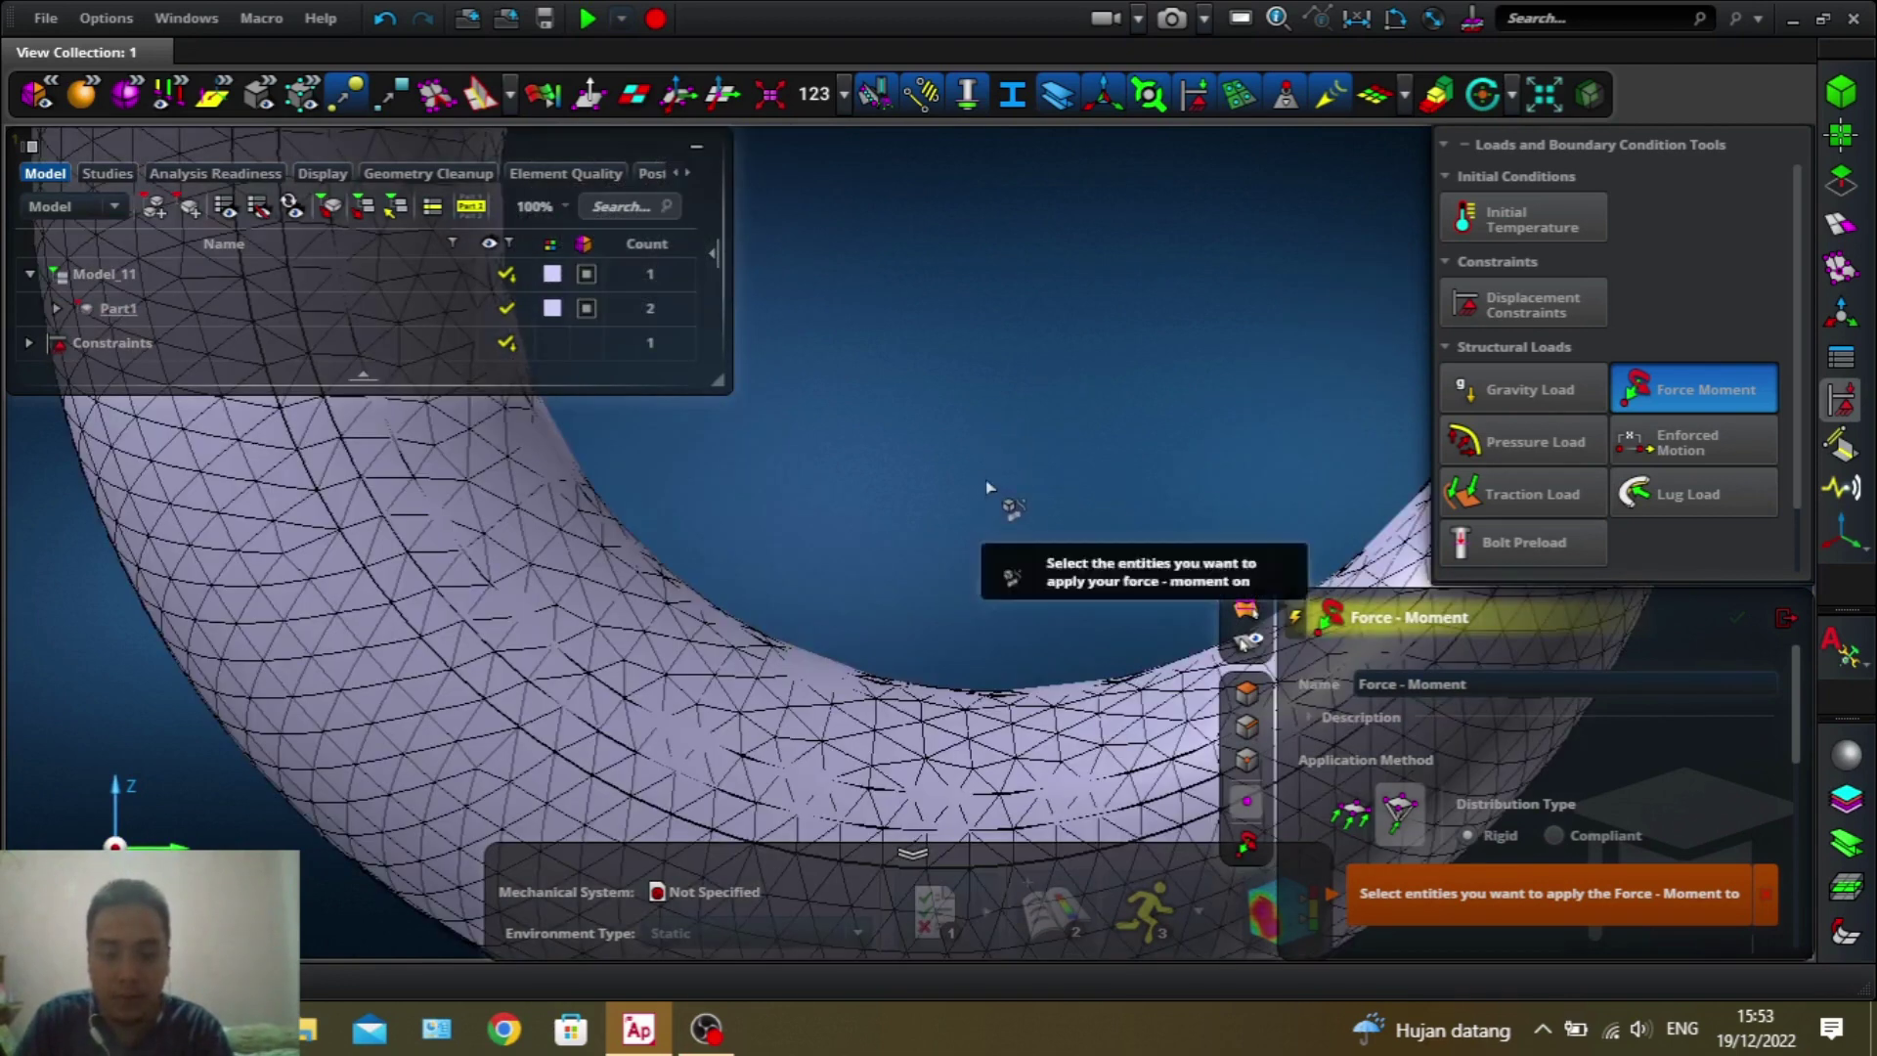
middle_drag(993, 495, 1006, 348)
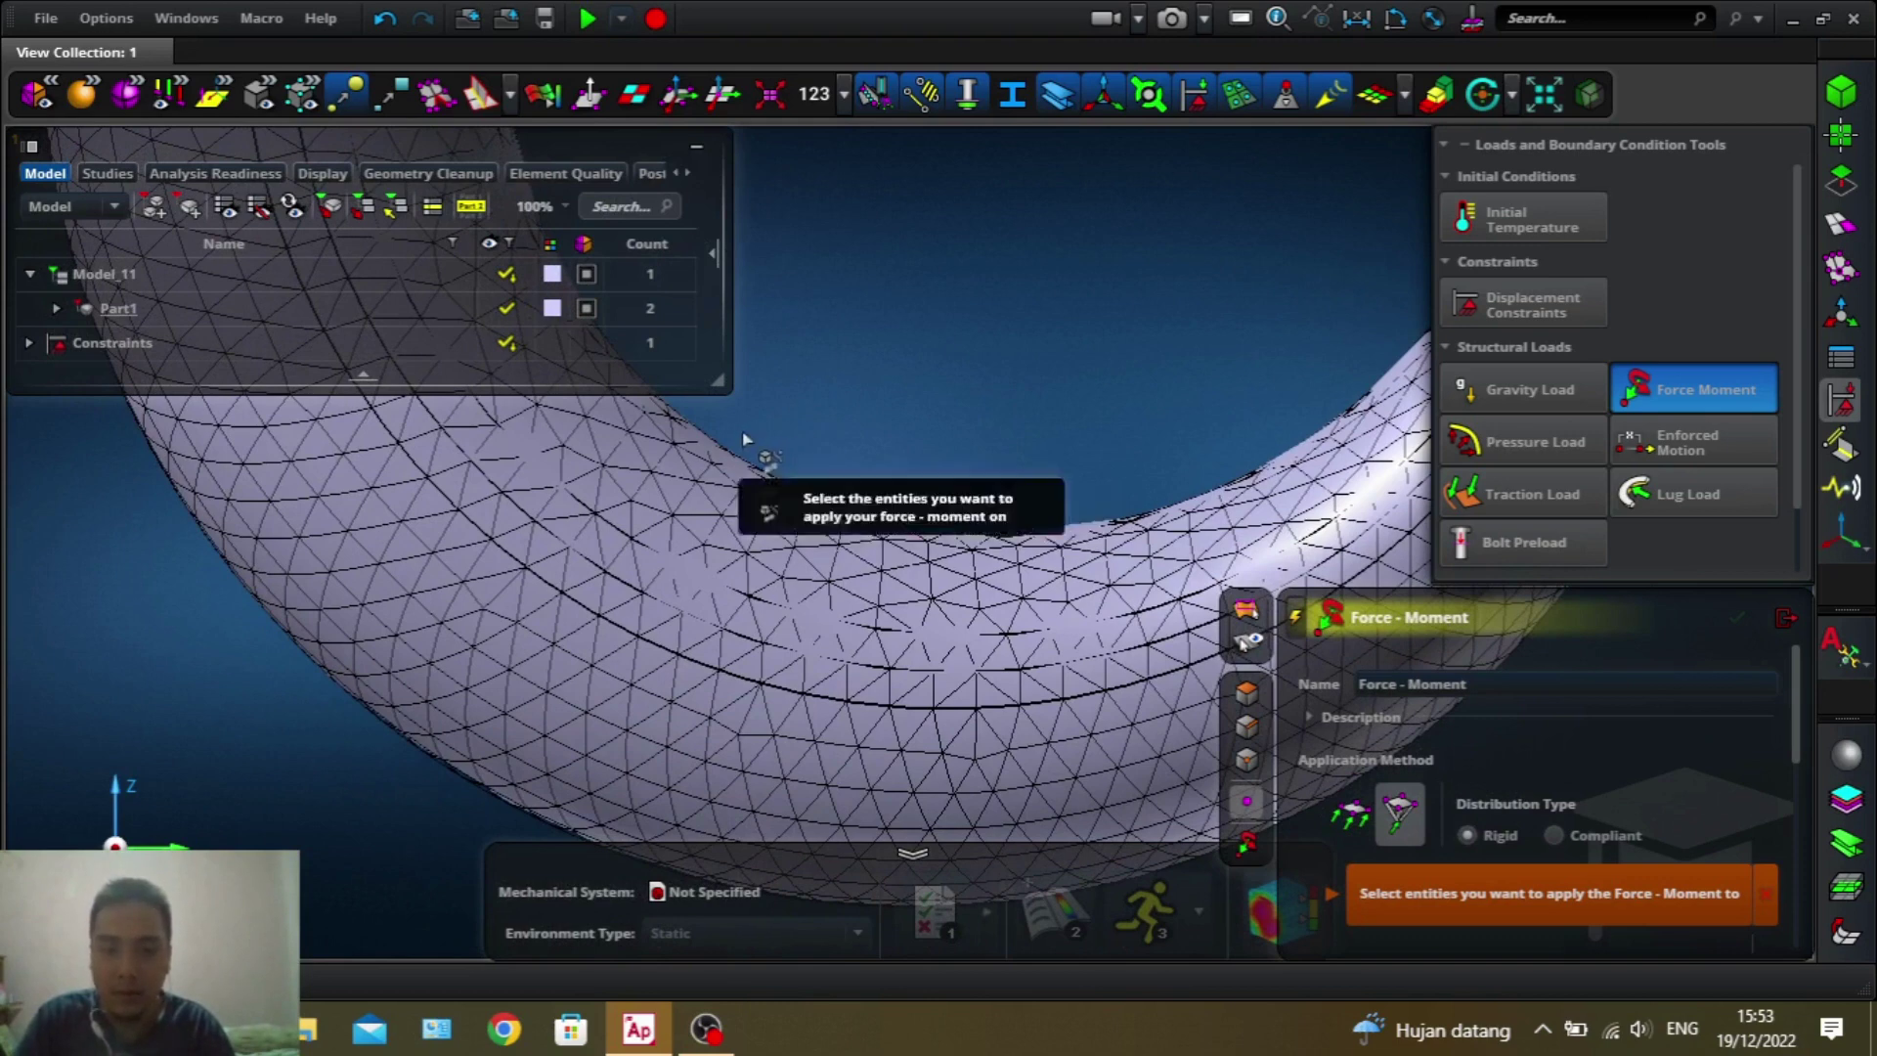
scroll(824, 425, down, 5)
scroll(830, 423, up, 4)
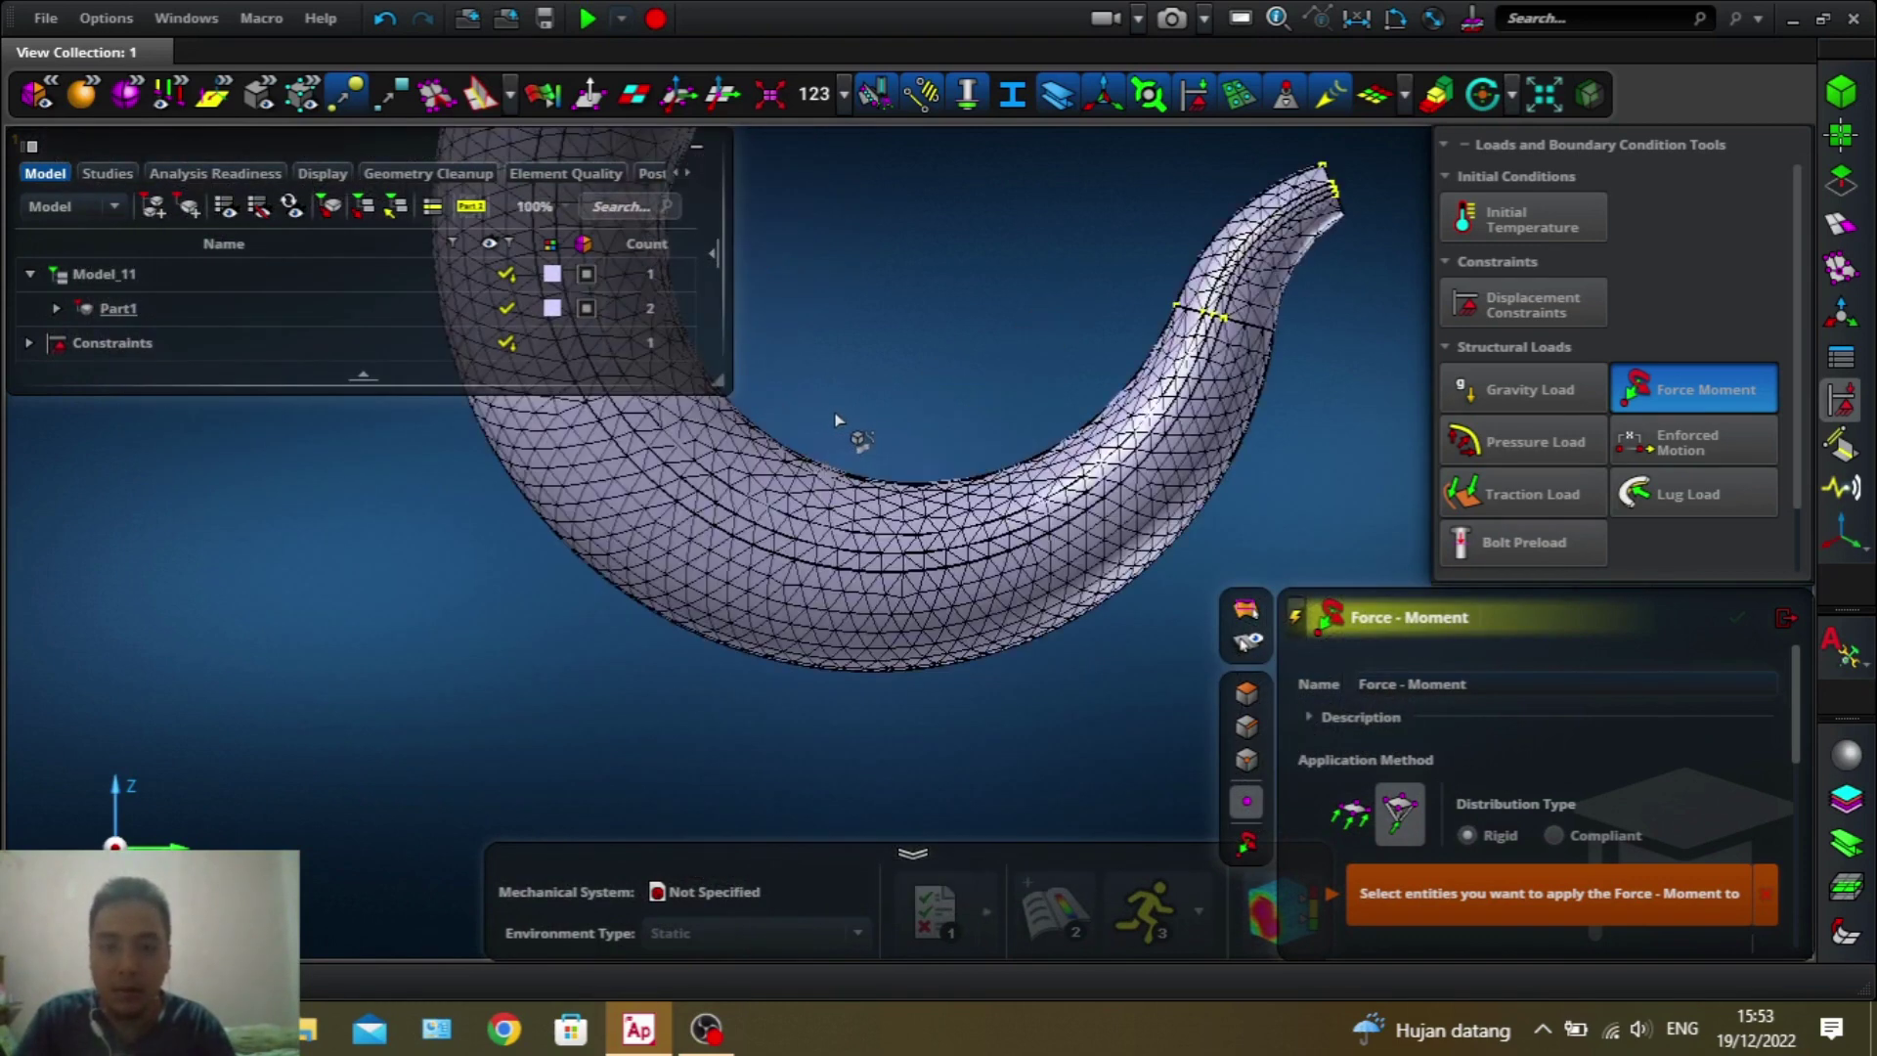
drag(851, 458, 1062, 502)
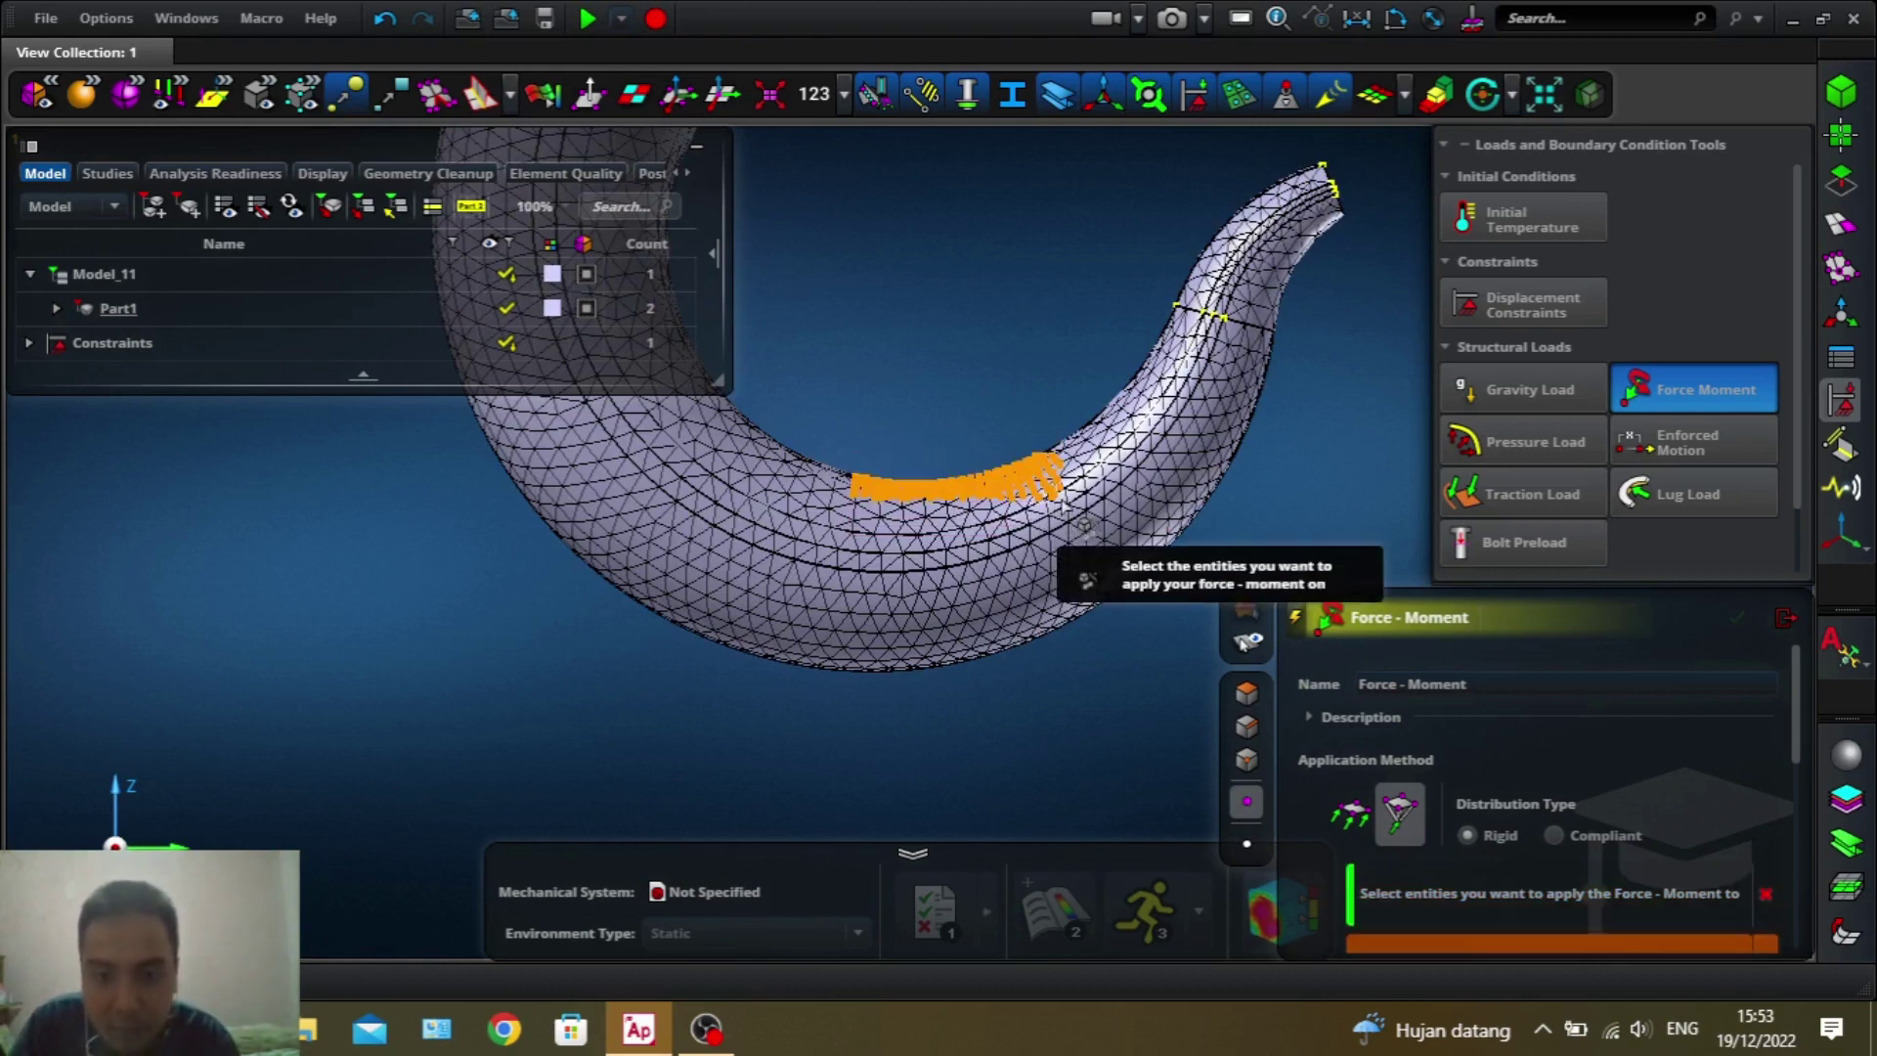
- Place the load's application point at the centre of the selected saddle nodes and leave the Force Moment tool
middle_drag(1036, 504, 1036, 560)
drag(1037, 557, 900, 386)
scroll(971, 460, up, 5)
scroll(893, 387, down, 3)
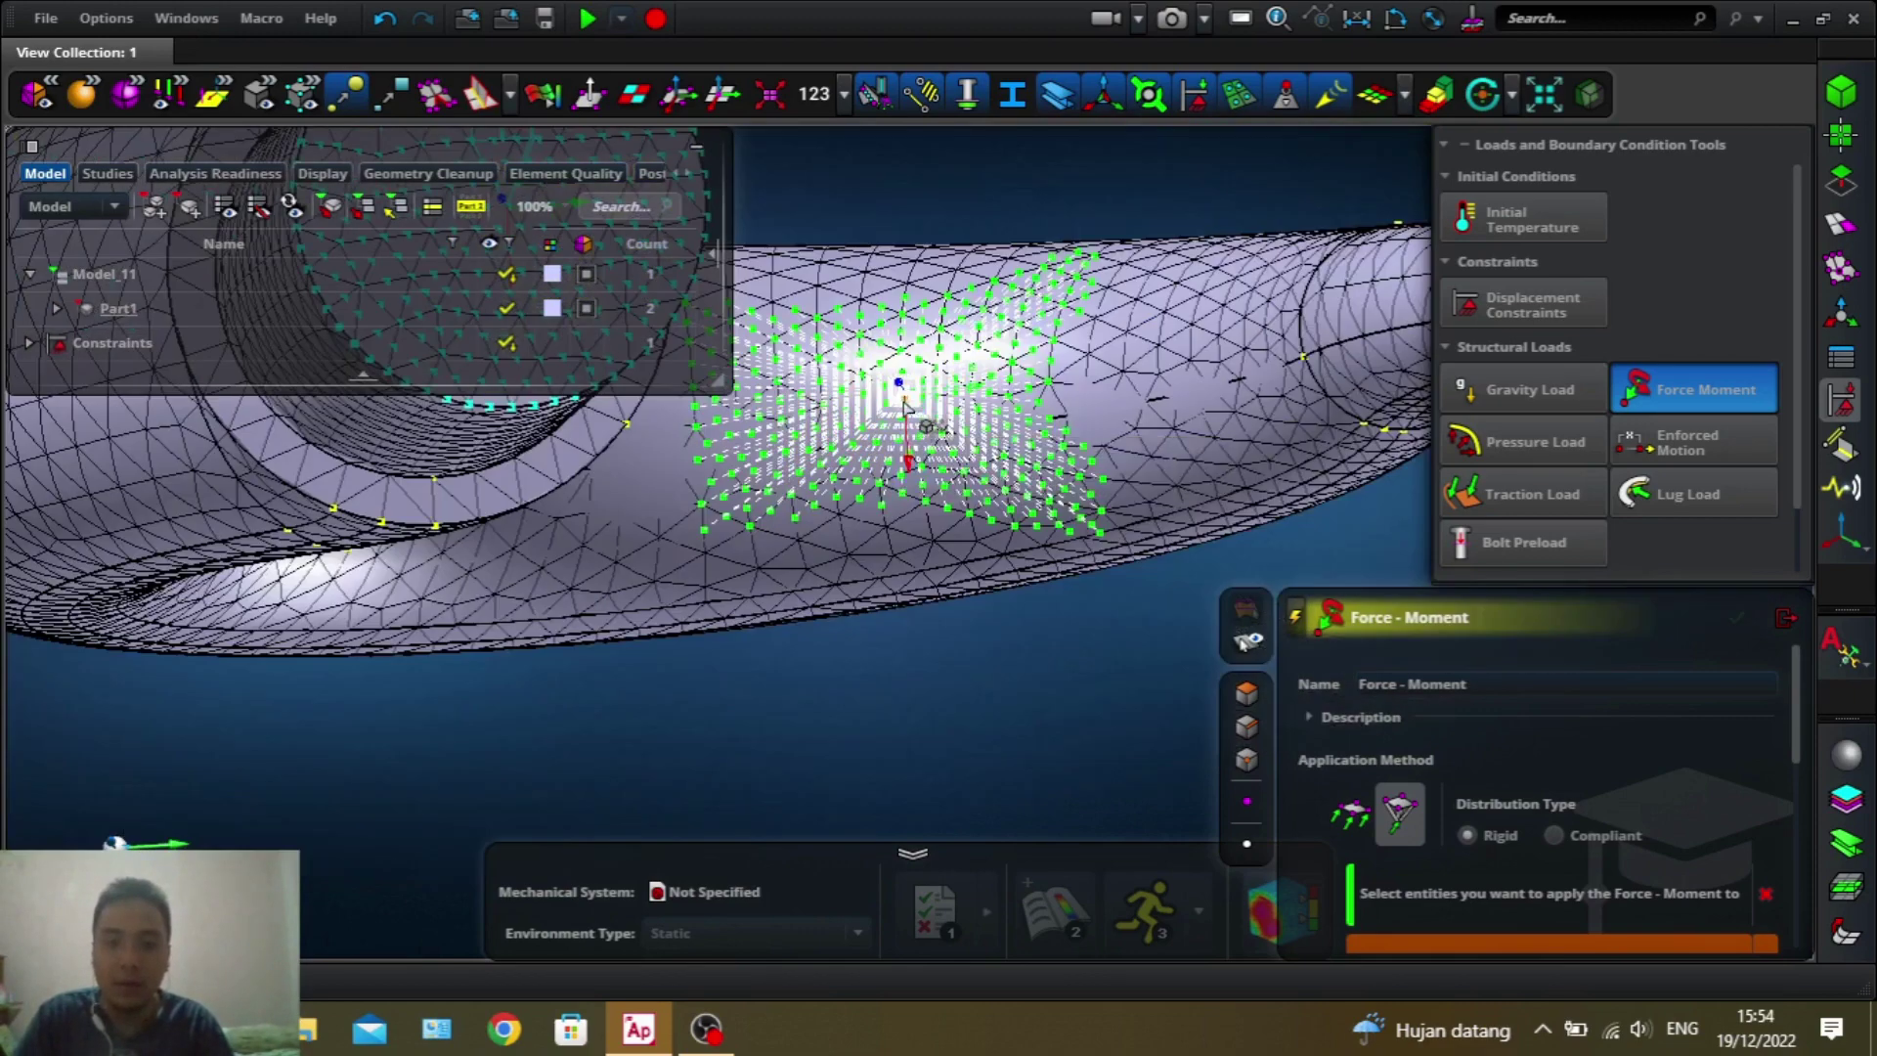
scroll(880, 427, up, 5)
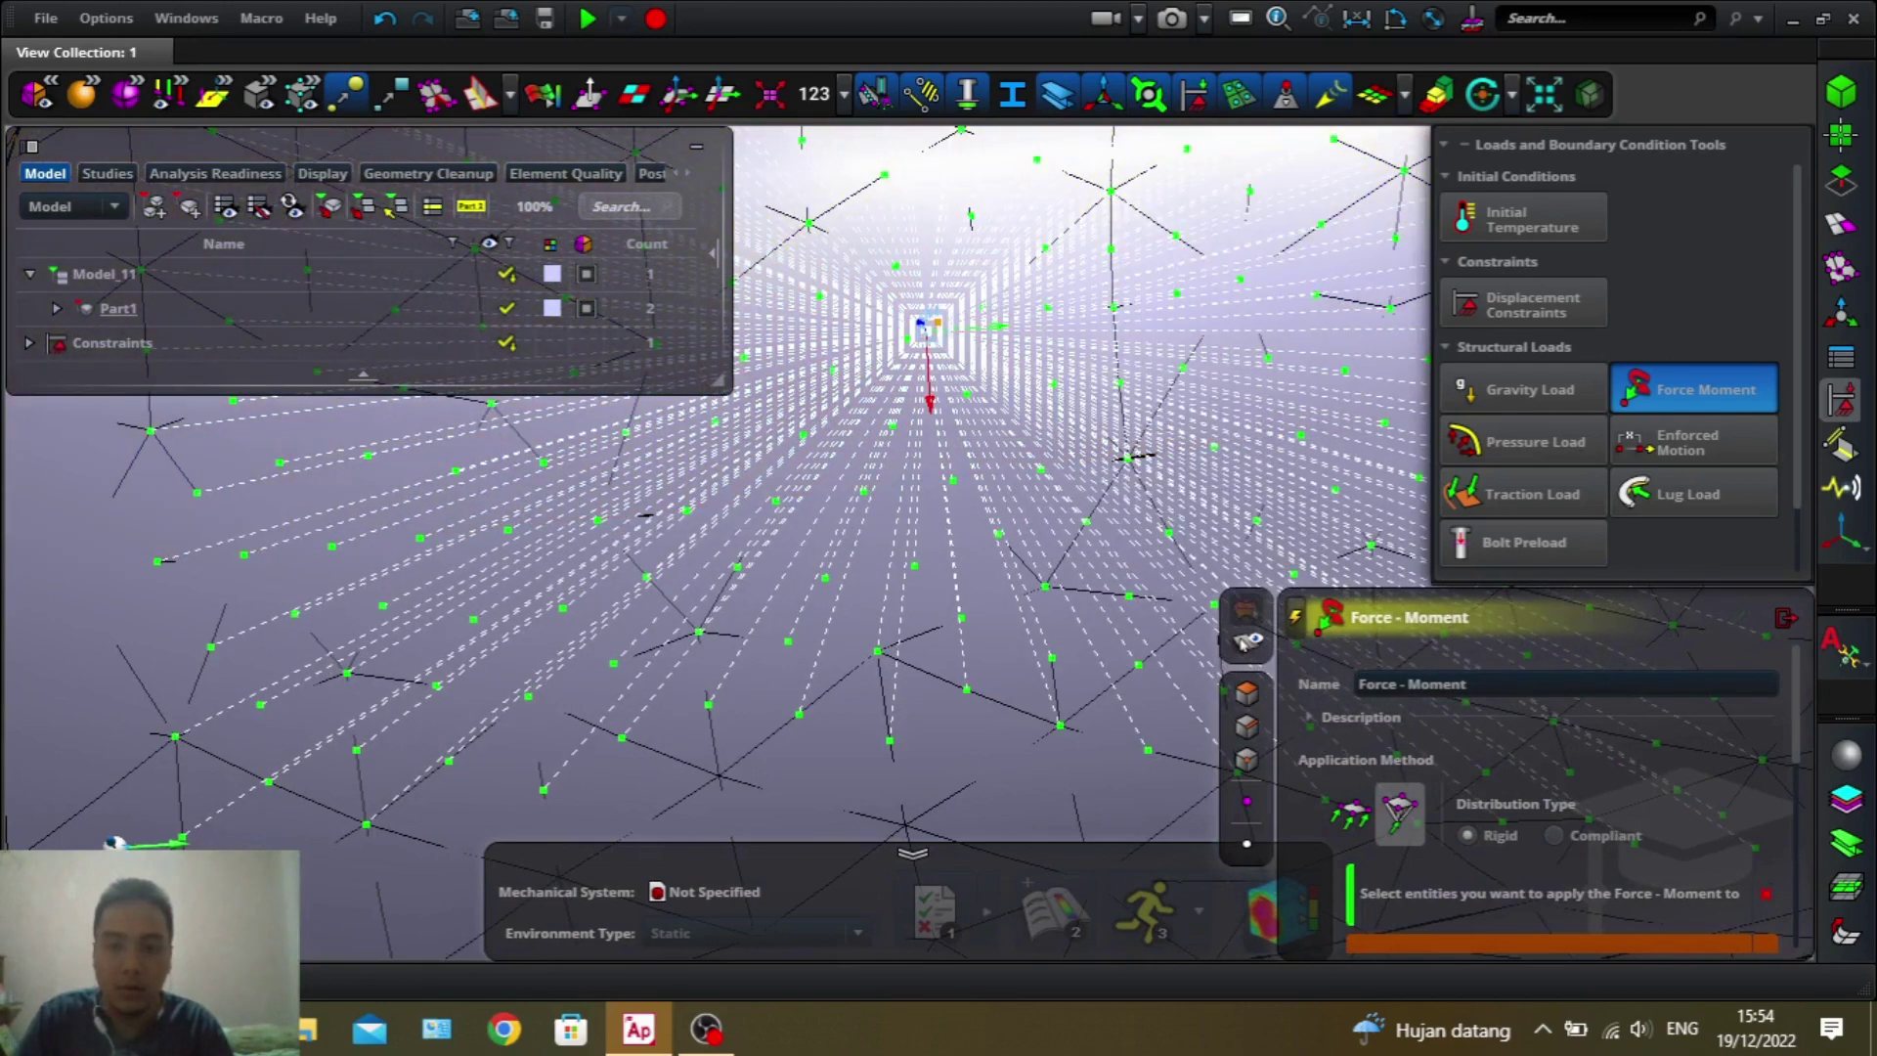
click(933, 327)
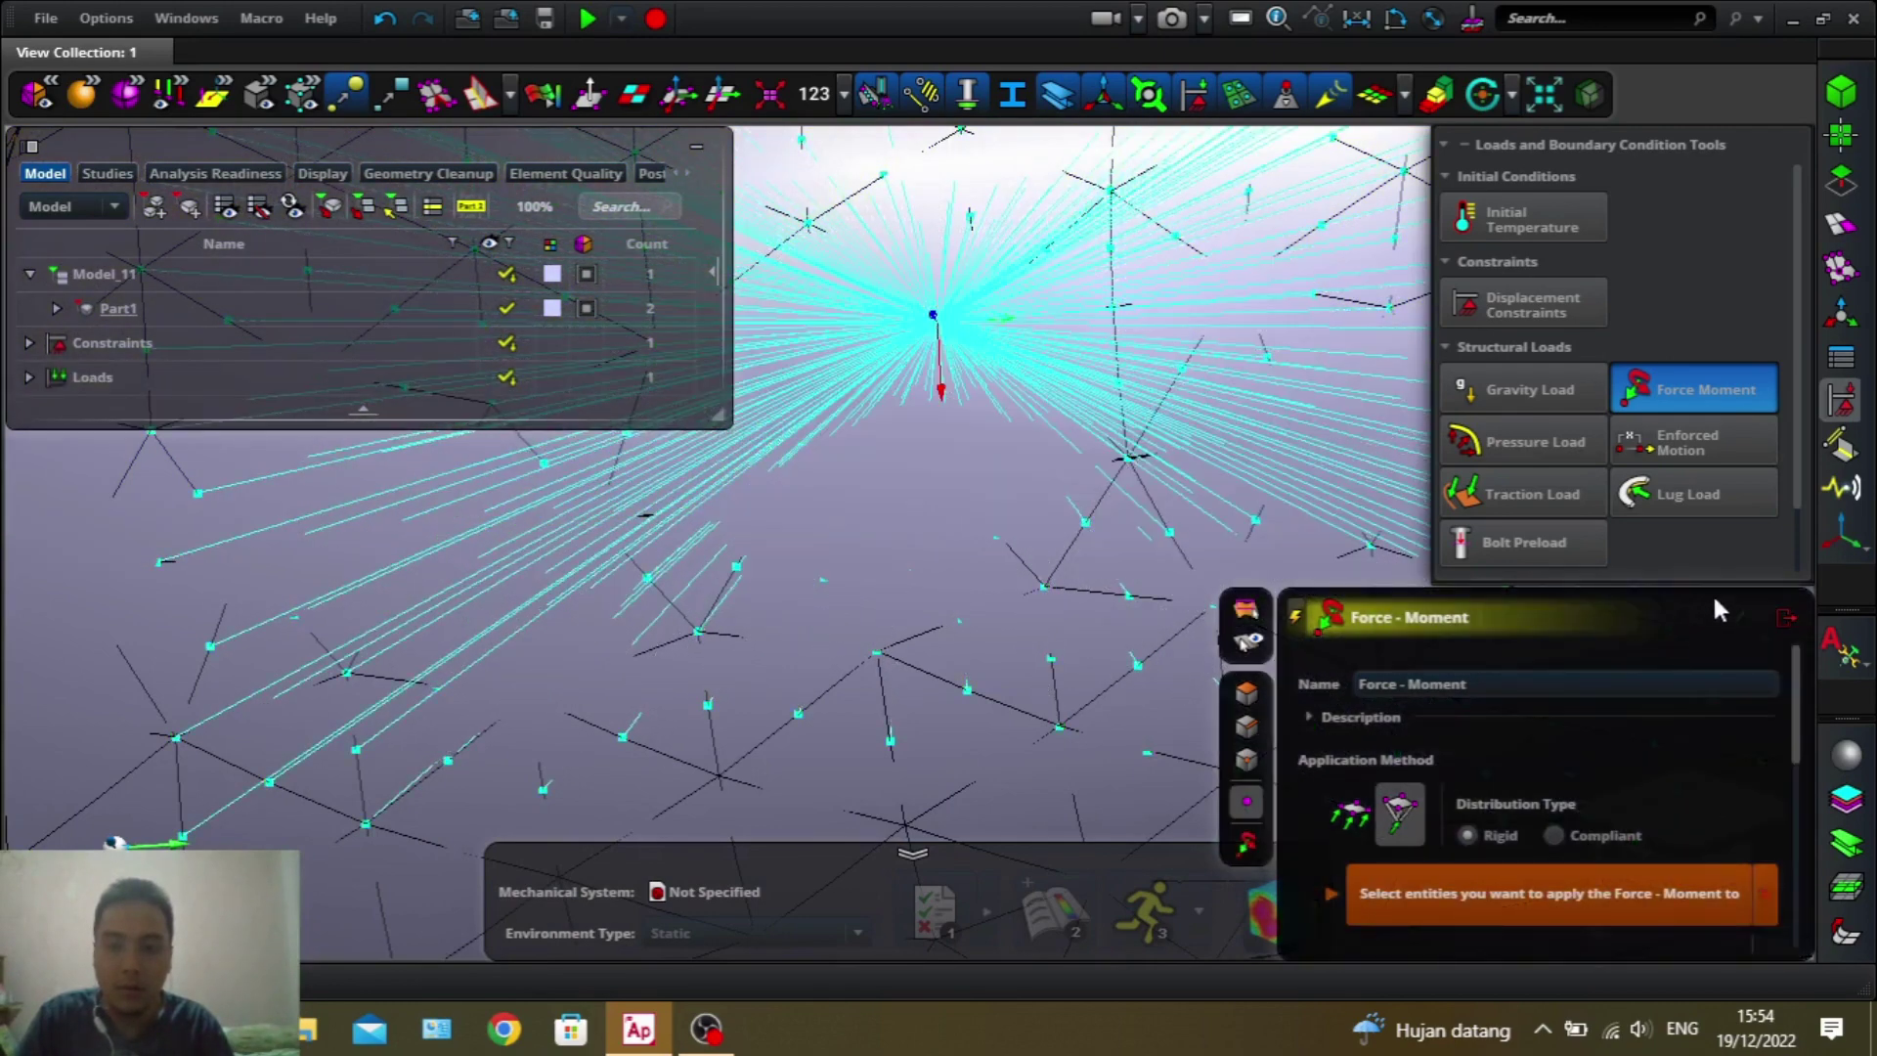
click(1779, 616)
- Undo the Force Moment load on the hook's saddle
scroll(1036, 532, down, 5)
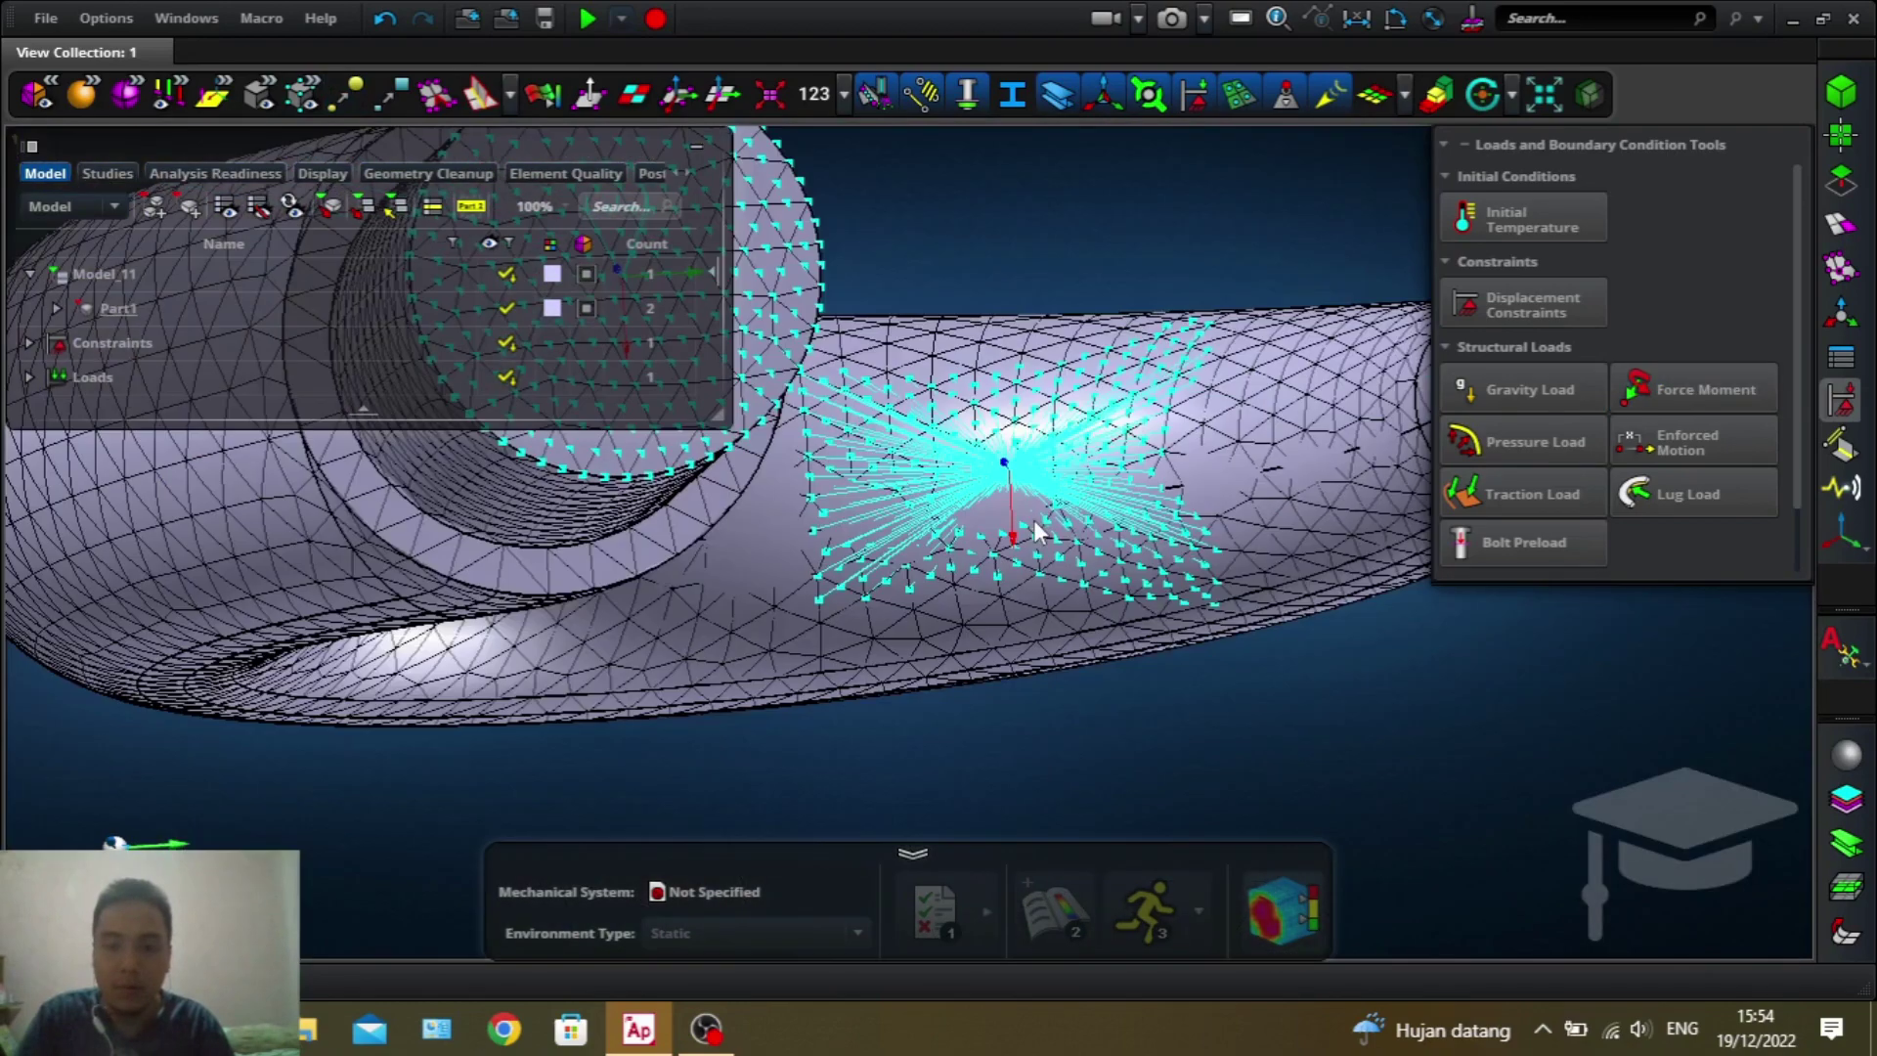
right_drag(1094, 621, 1085, 565)
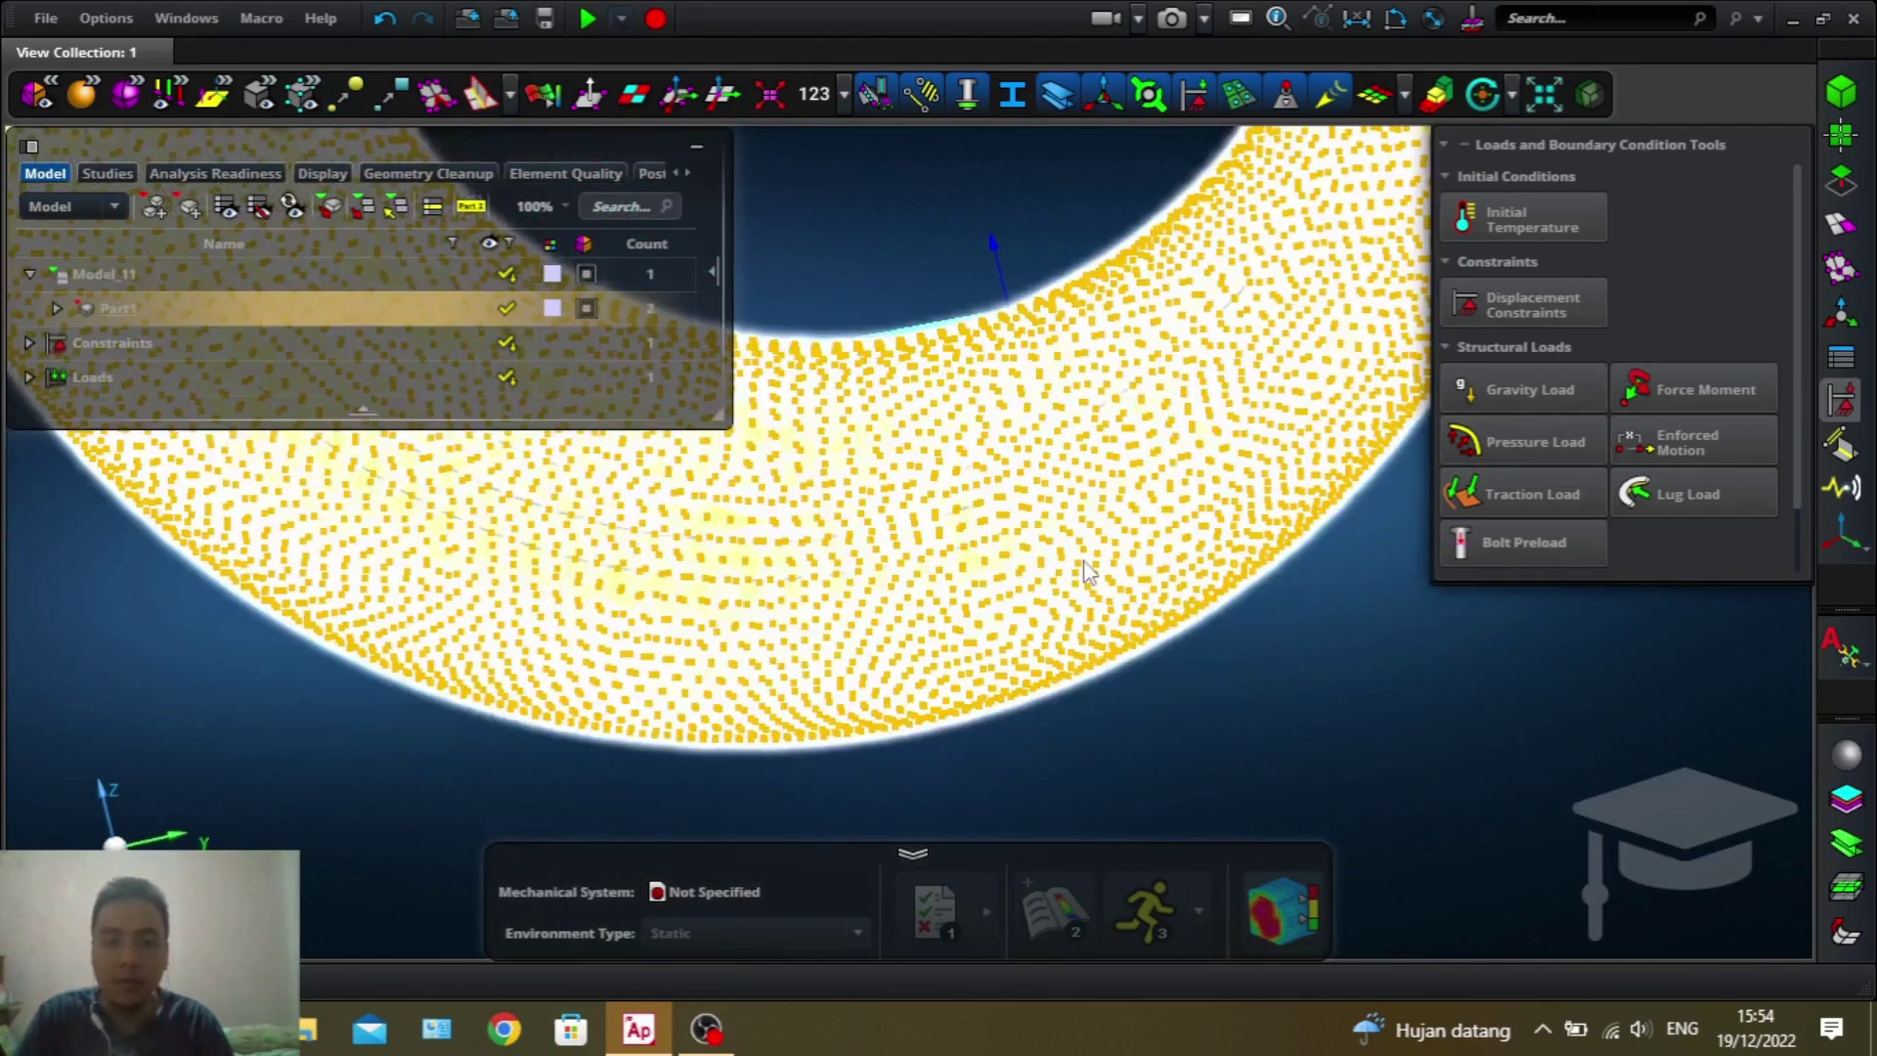
key(ctrl+z)
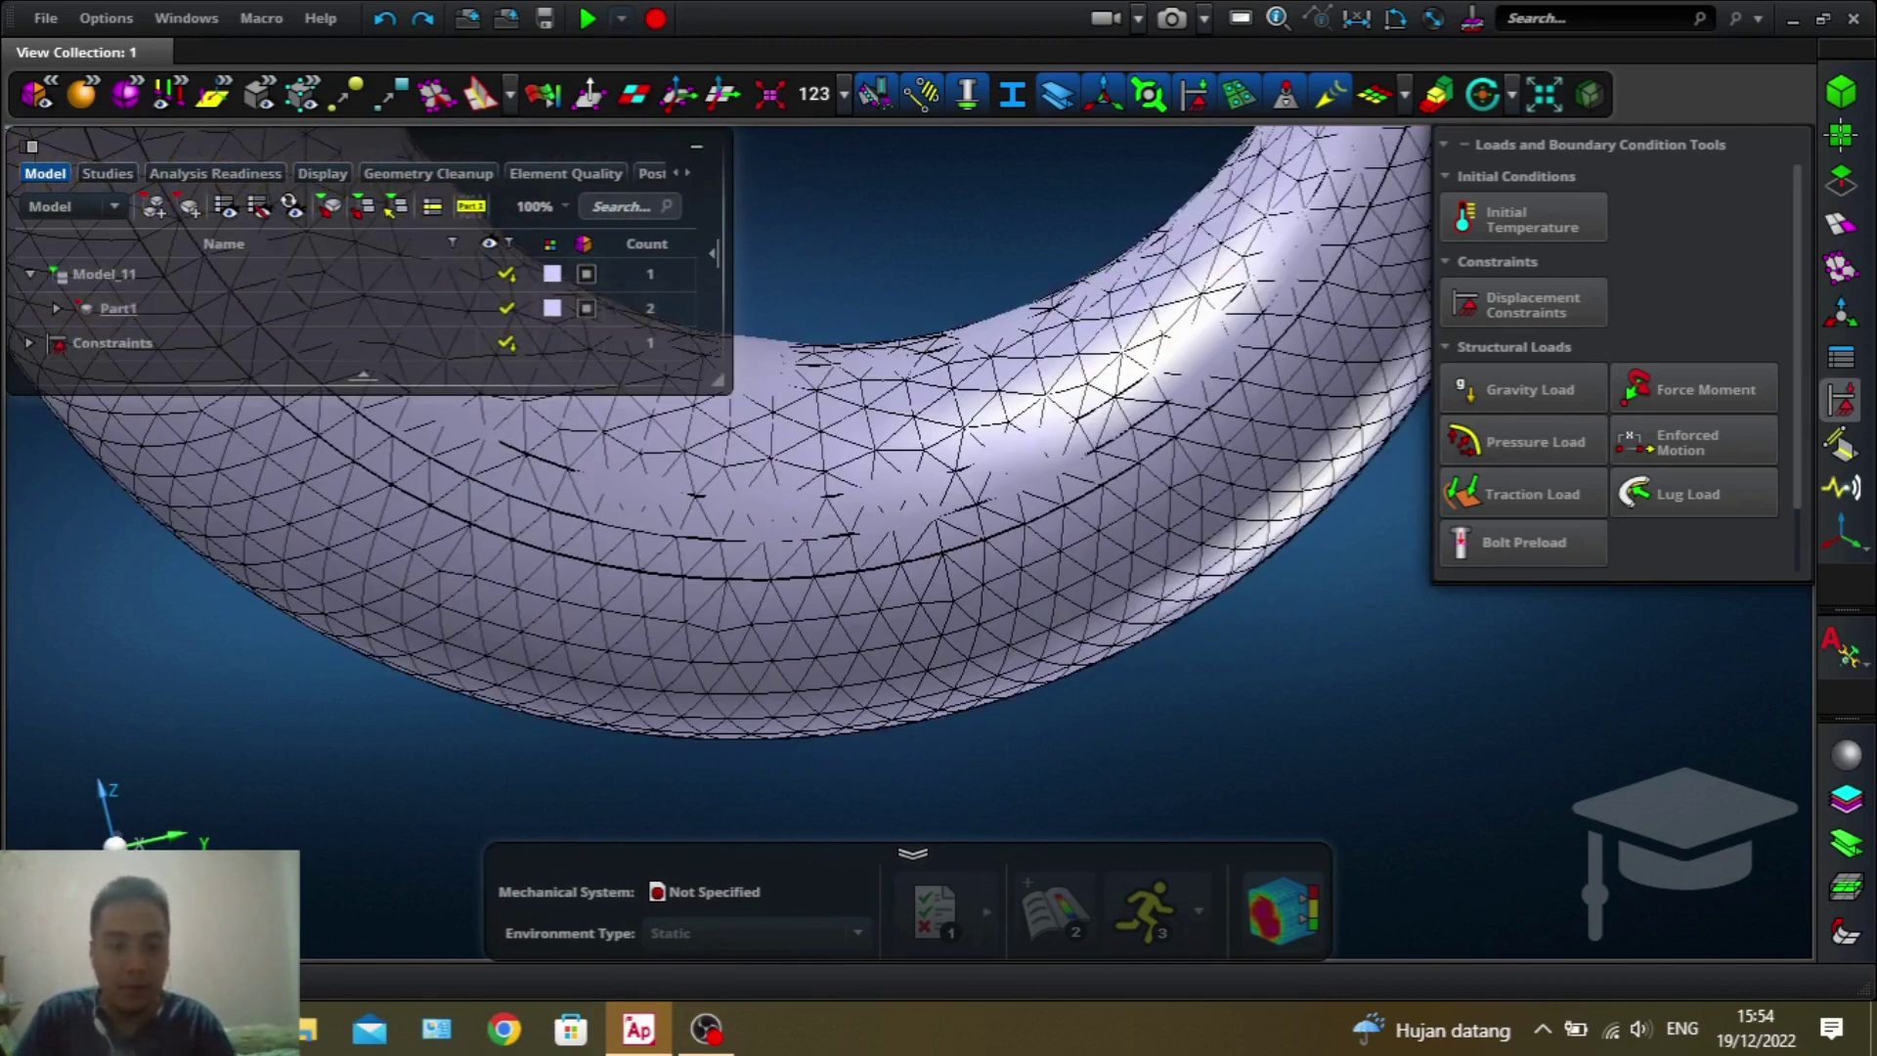
- Start a new Force Moment load with only the Fz force component active and set it to -1000 N
scroll(992, 562, down, 5)
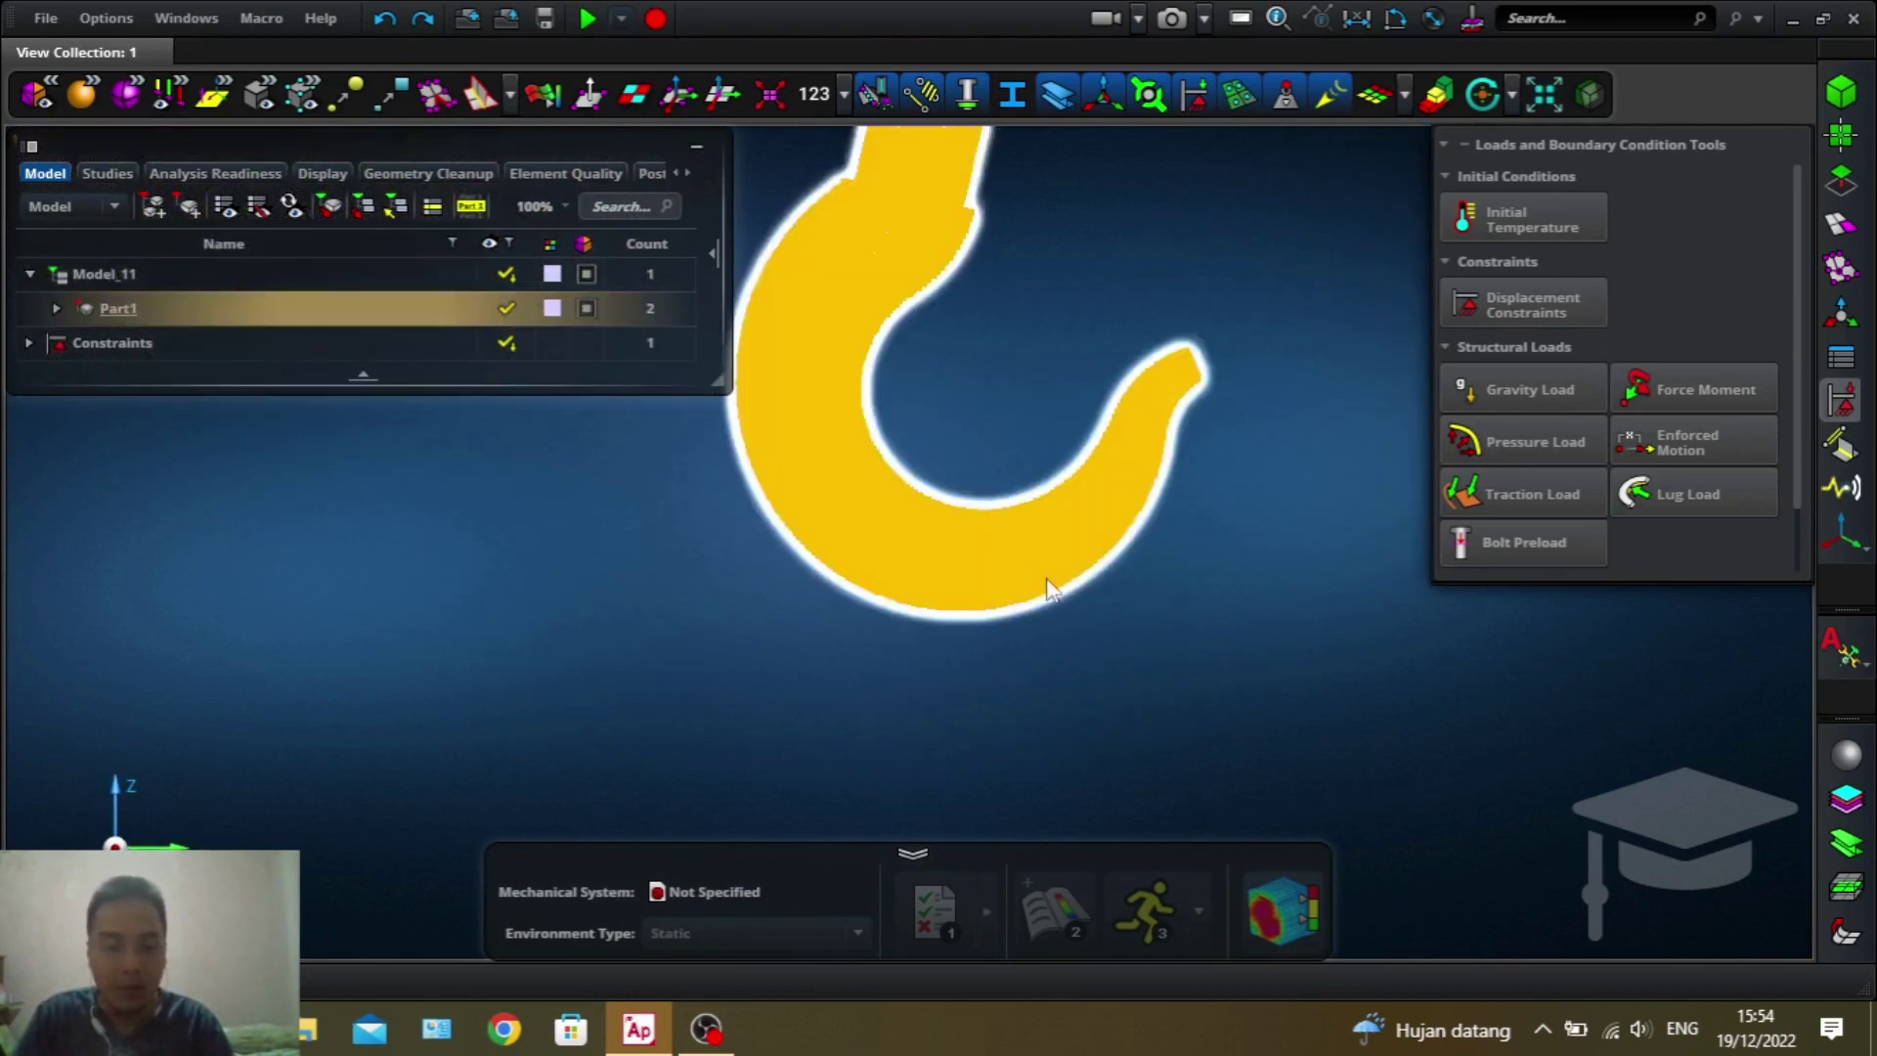
click(1648, 388)
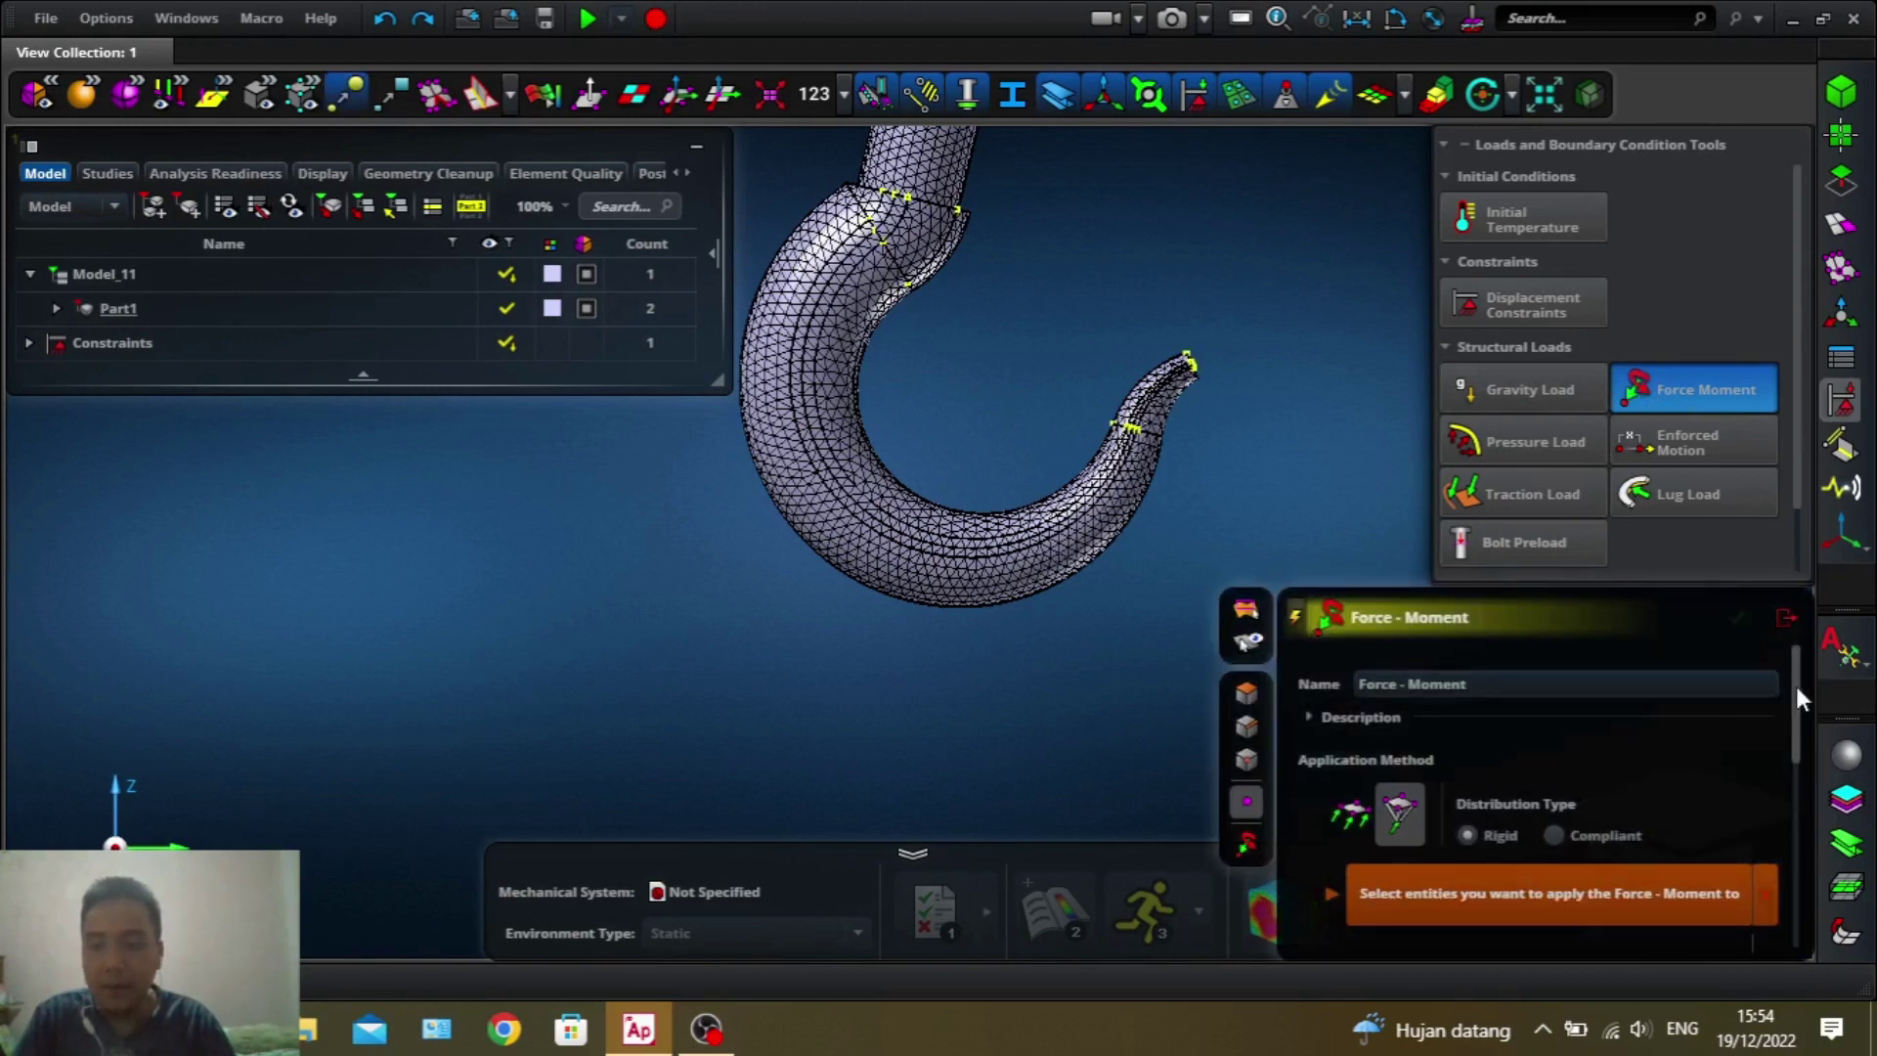
drag(1797, 687, 1787, 848)
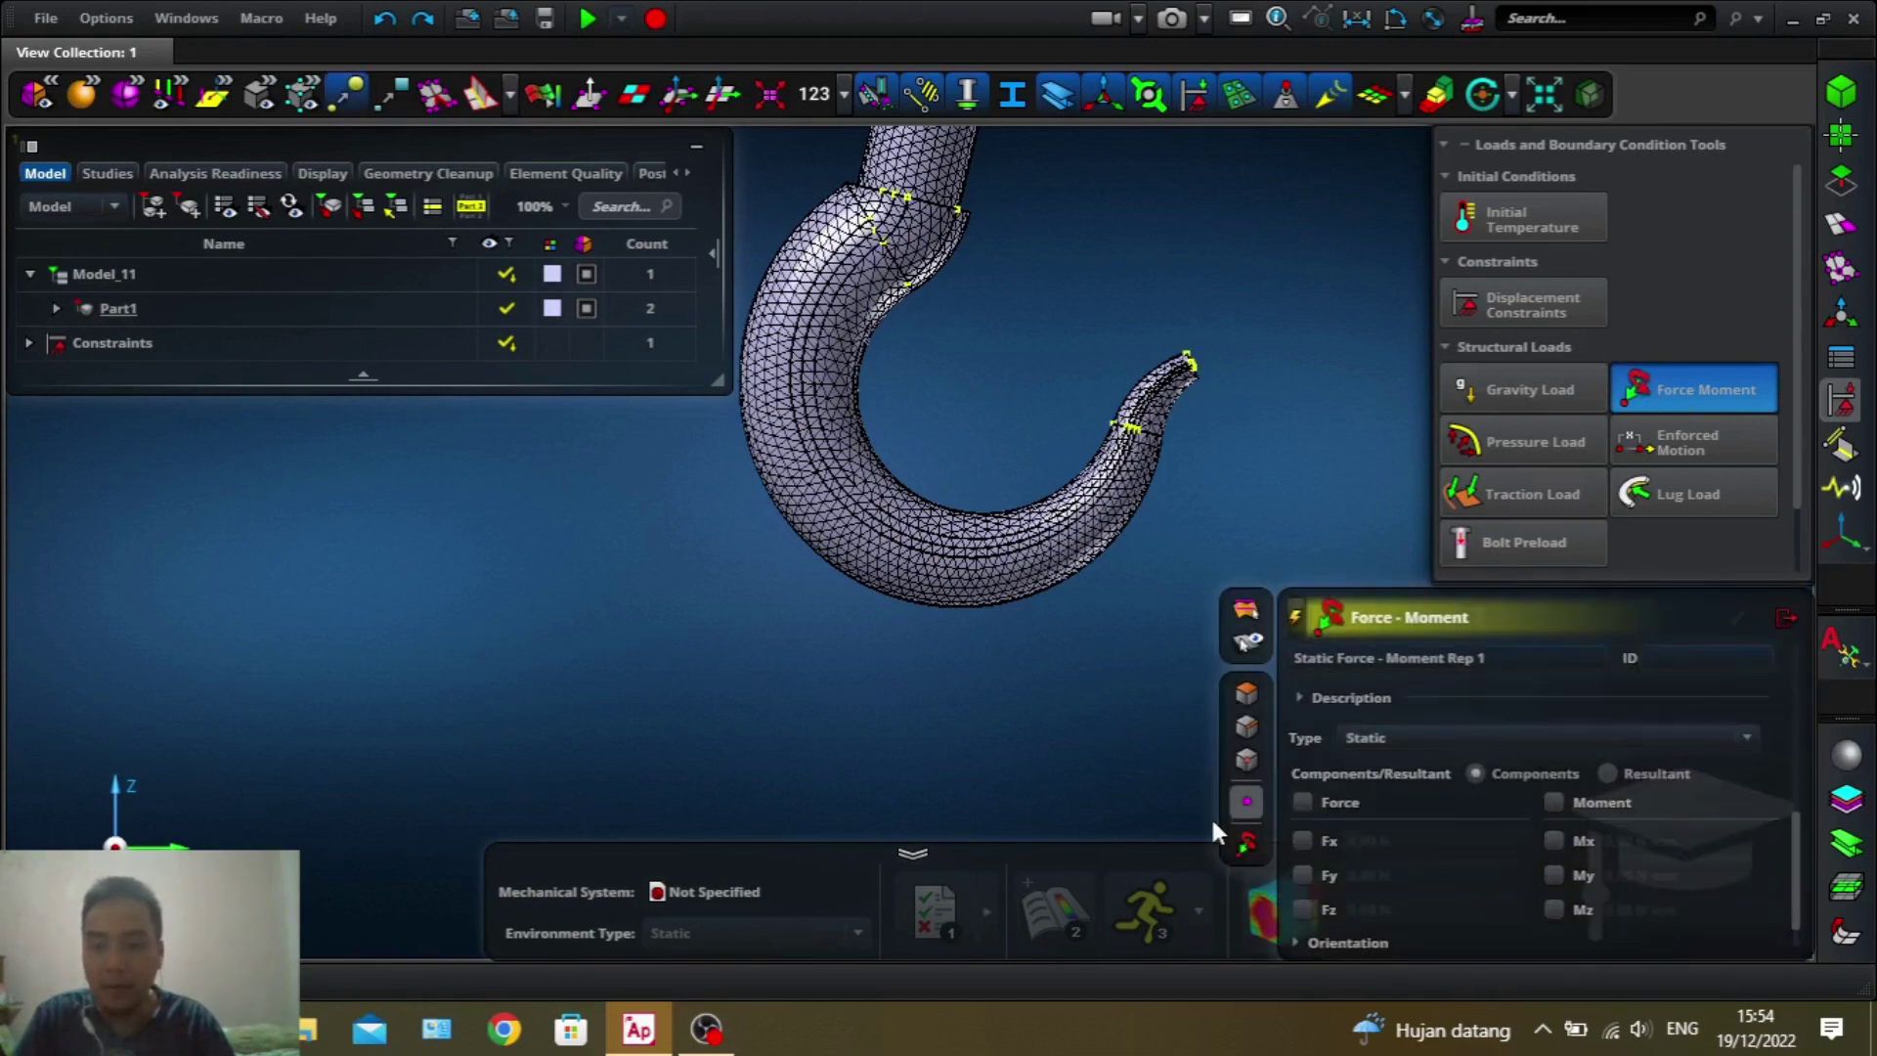
click(1301, 801)
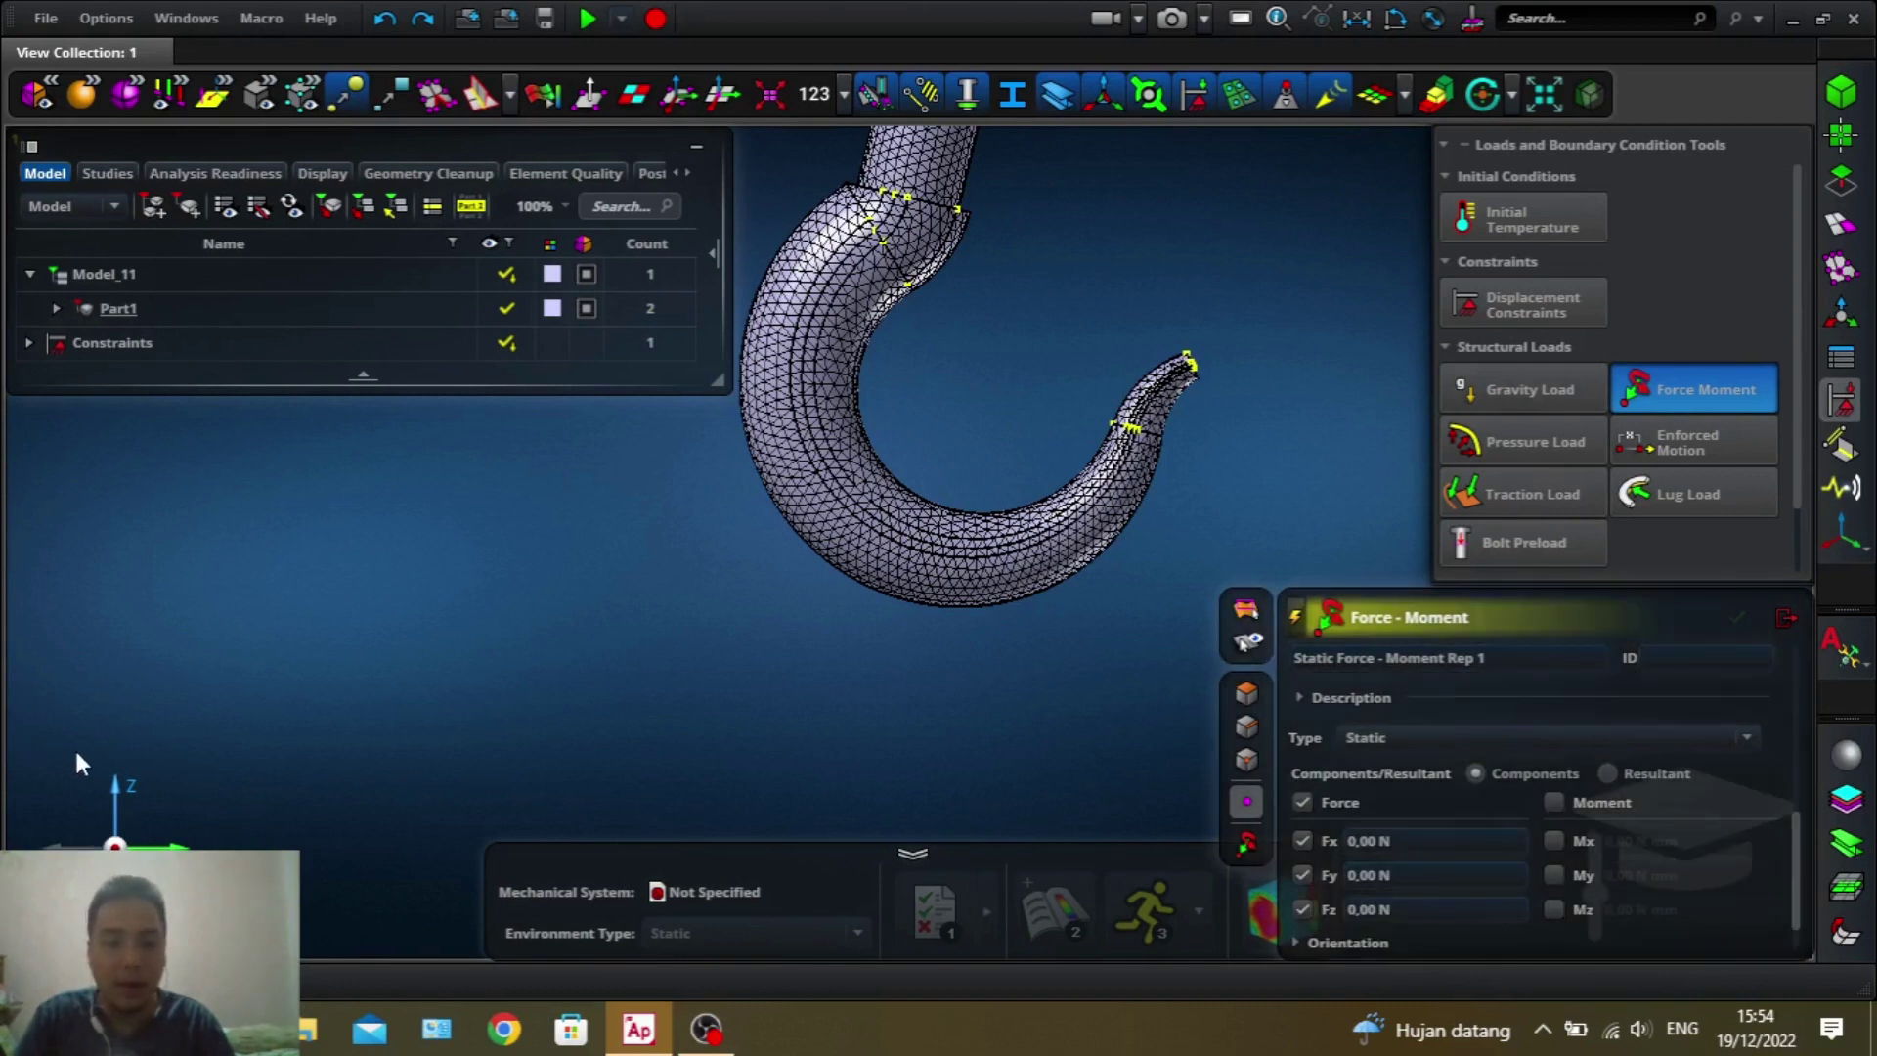
click(1300, 847)
click(1308, 868)
click(1425, 905)
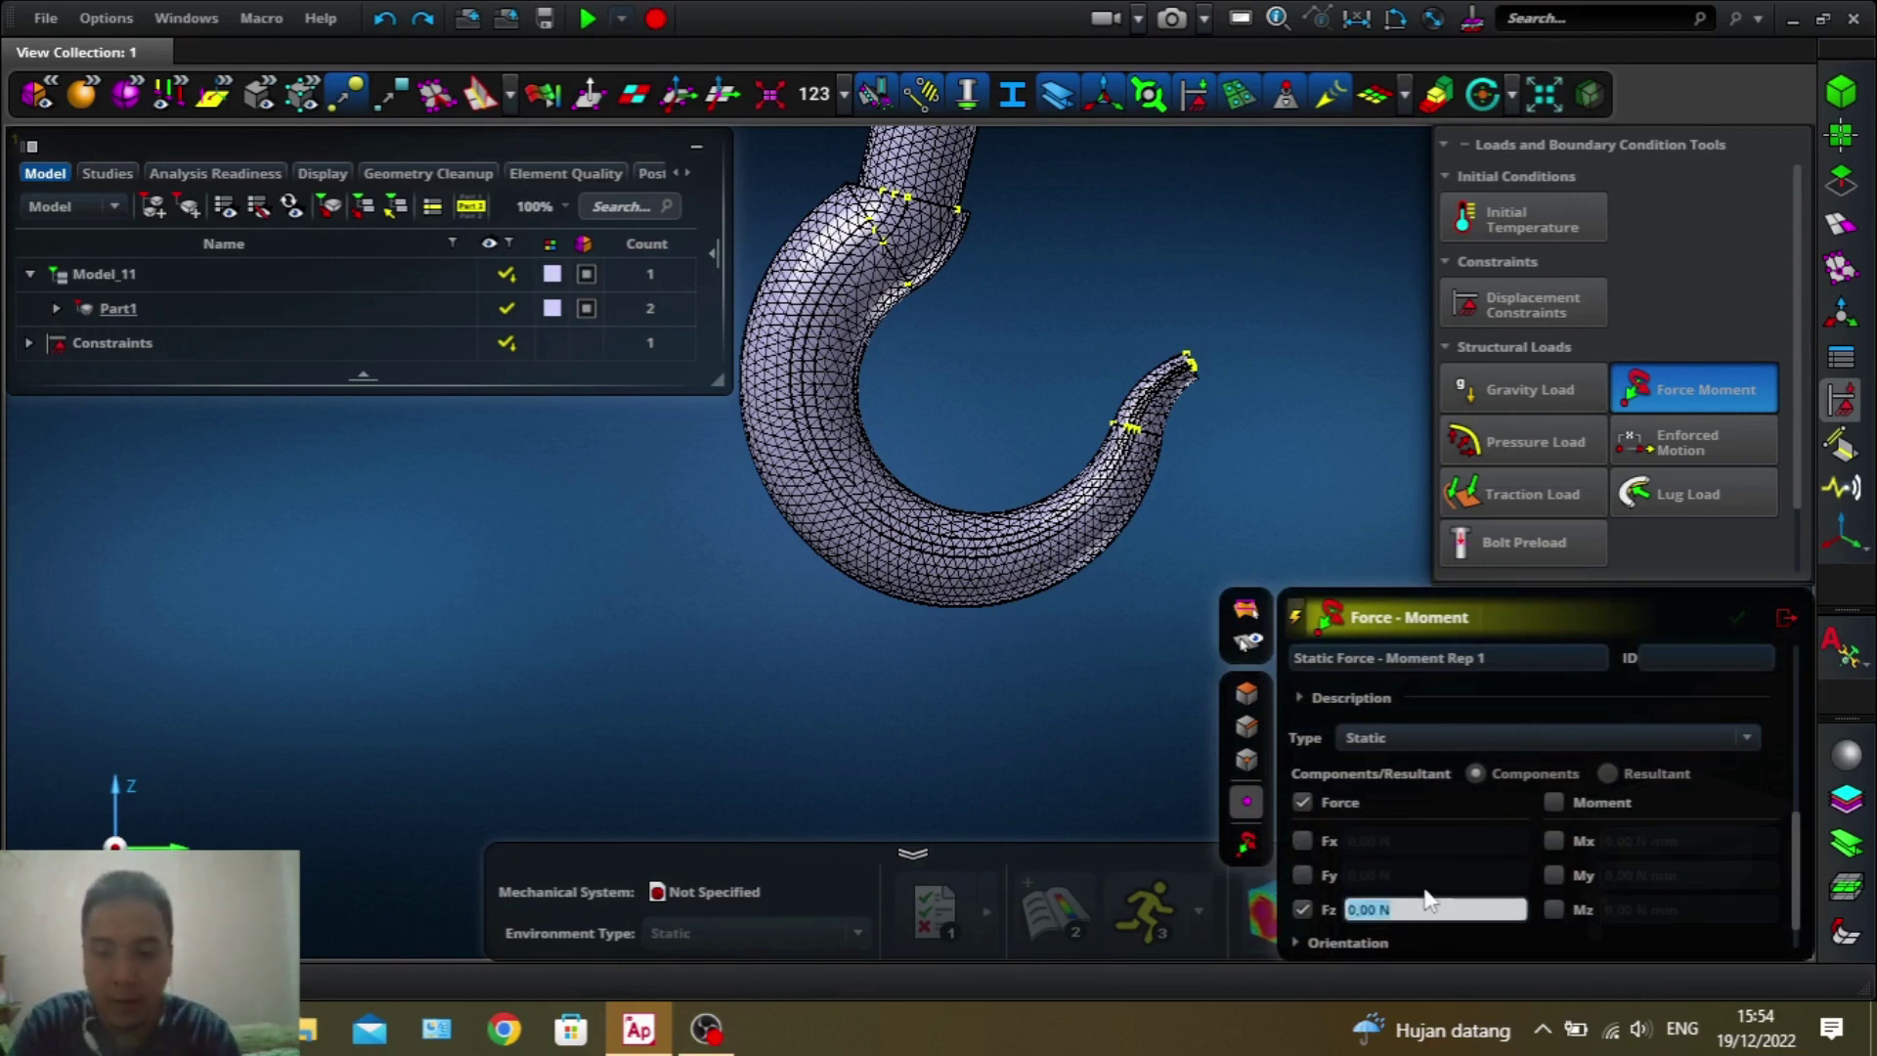
text(-100)
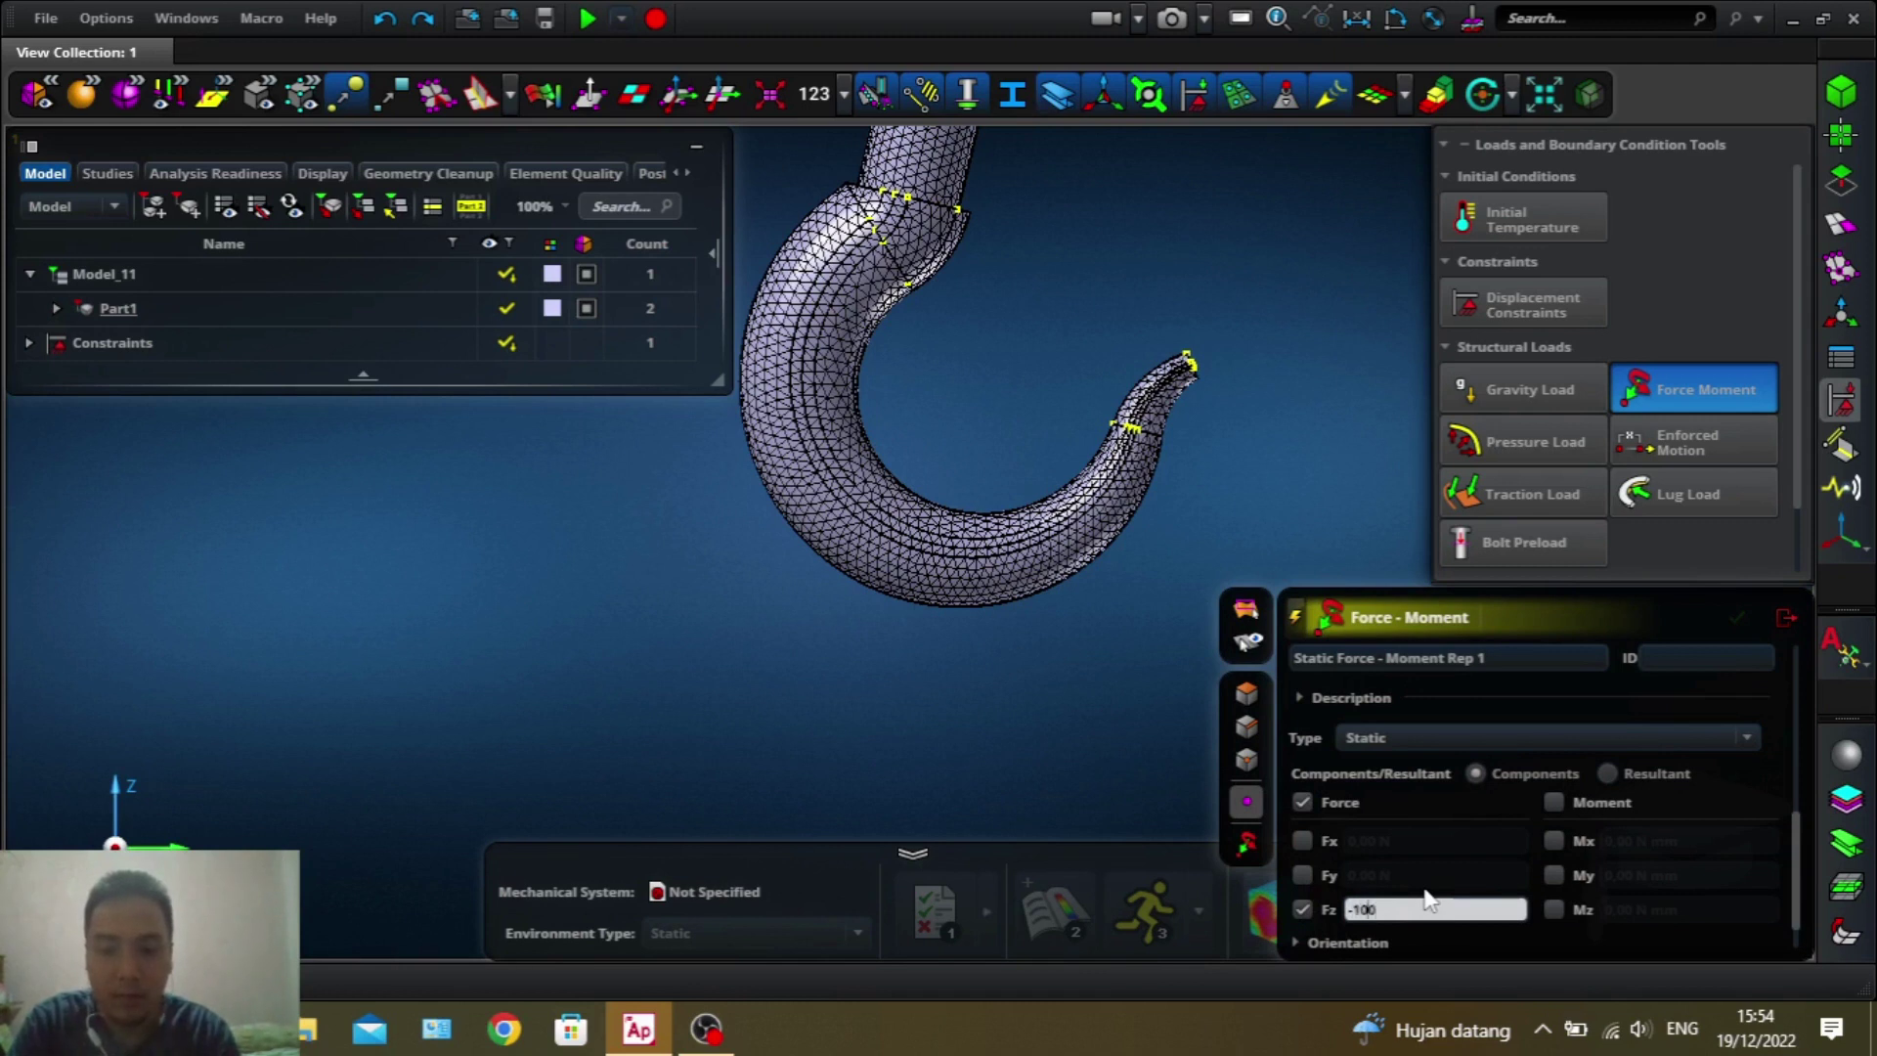
text(0)
key(Return)
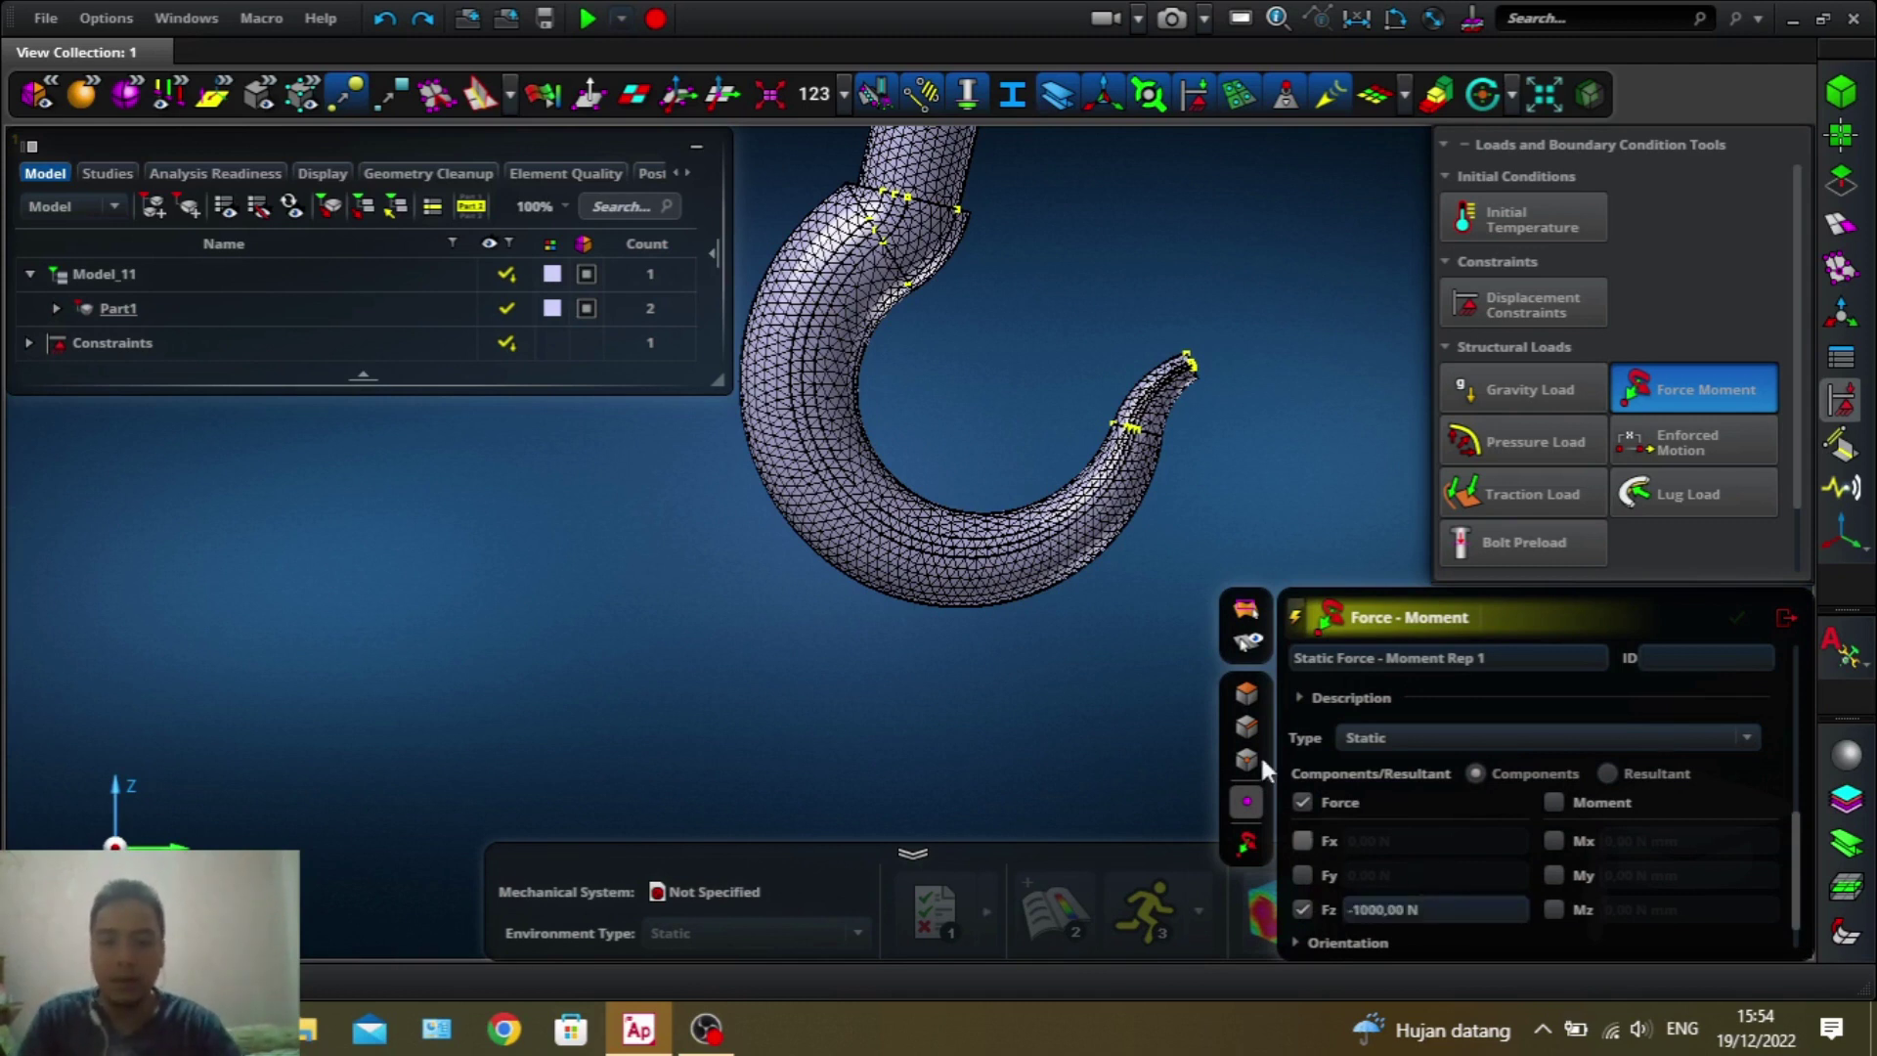
- Select the mesh nodes along the hook's inner saddle as the target of the -1000 N Fz load
scroll(950, 471, up, 5)
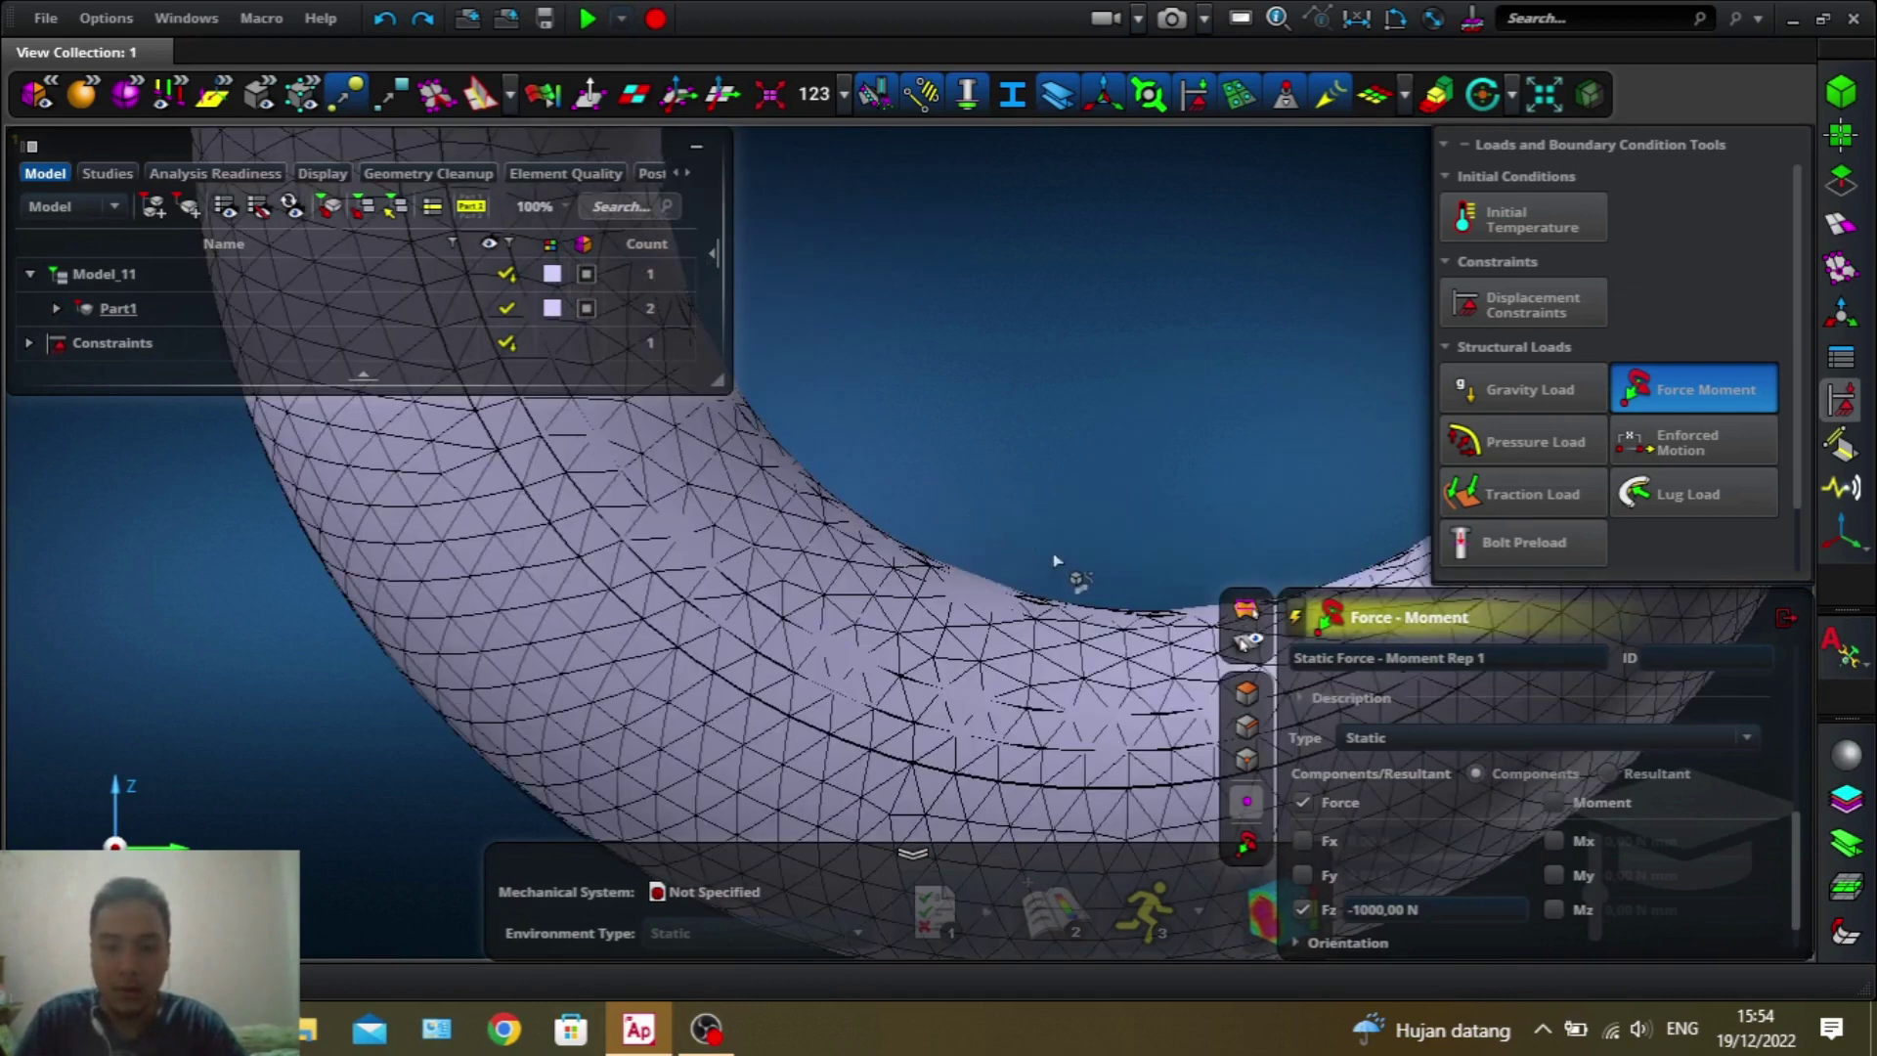
right_drag(1092, 560, 729, 473)
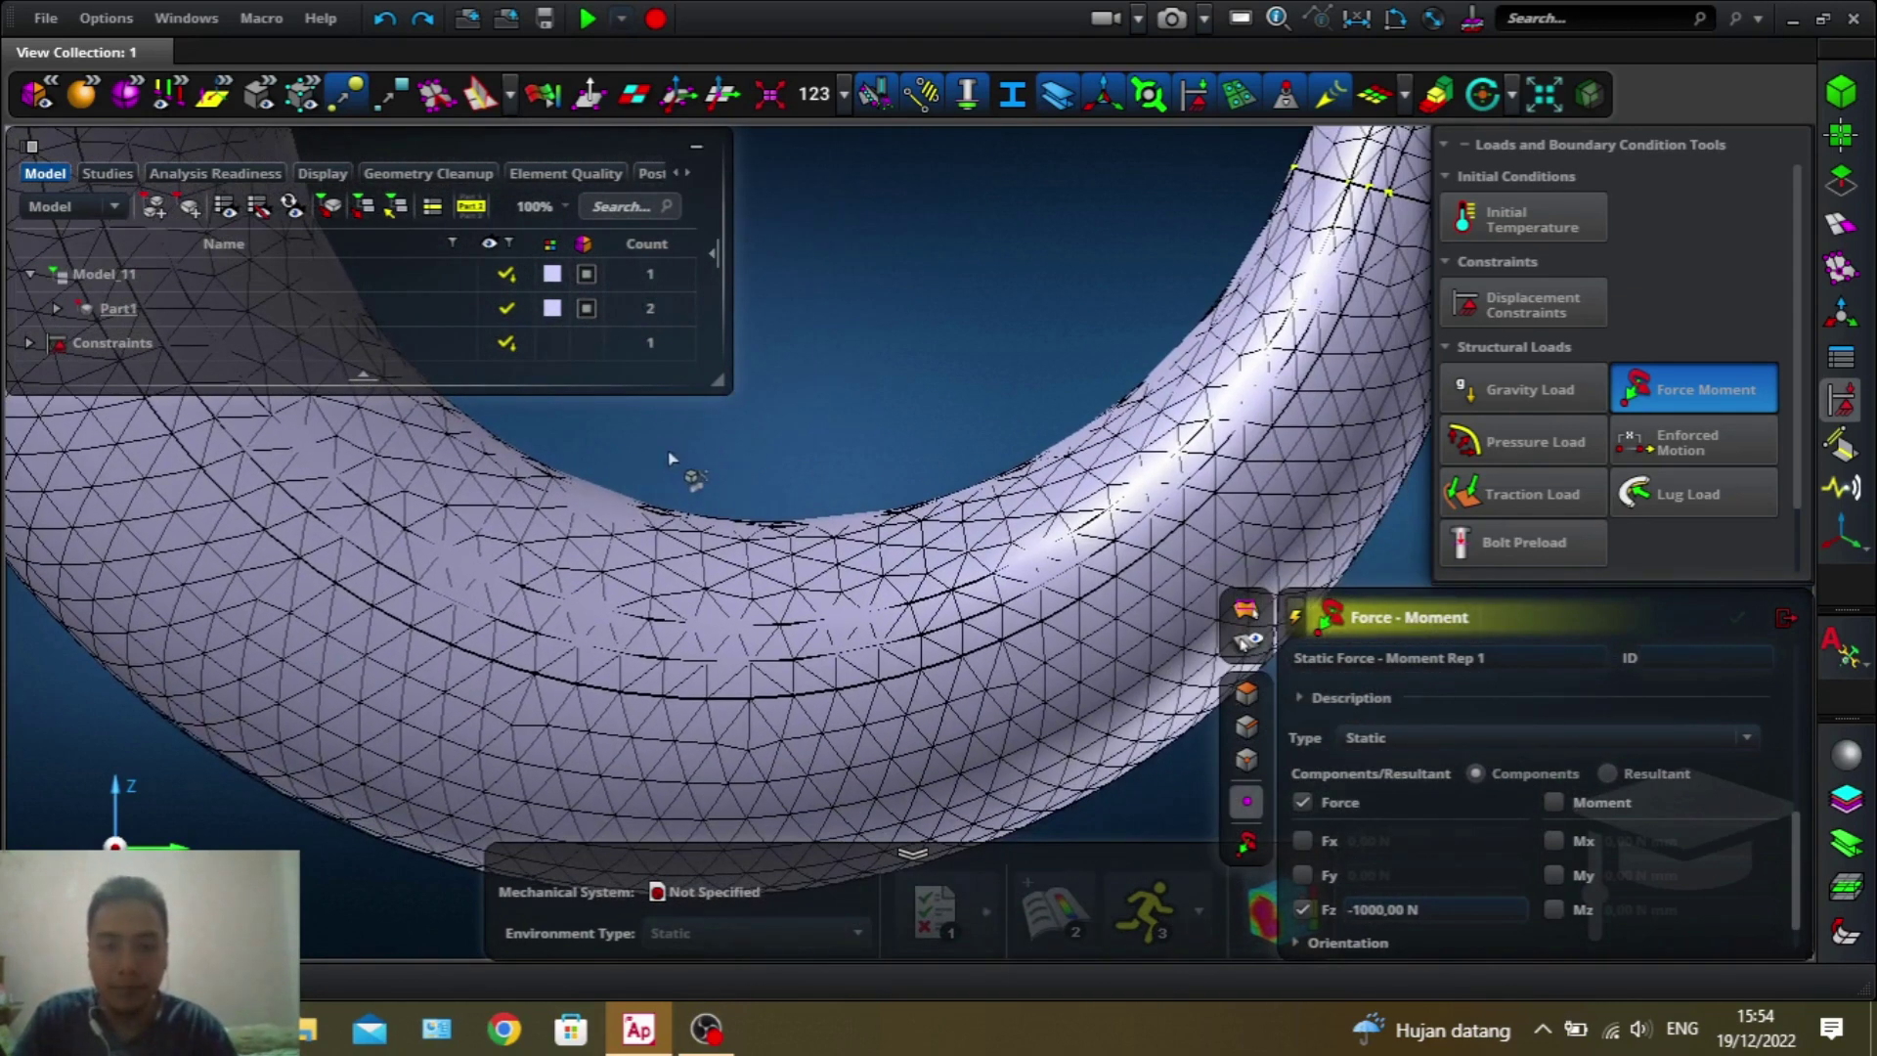
drag(631, 479, 1044, 545)
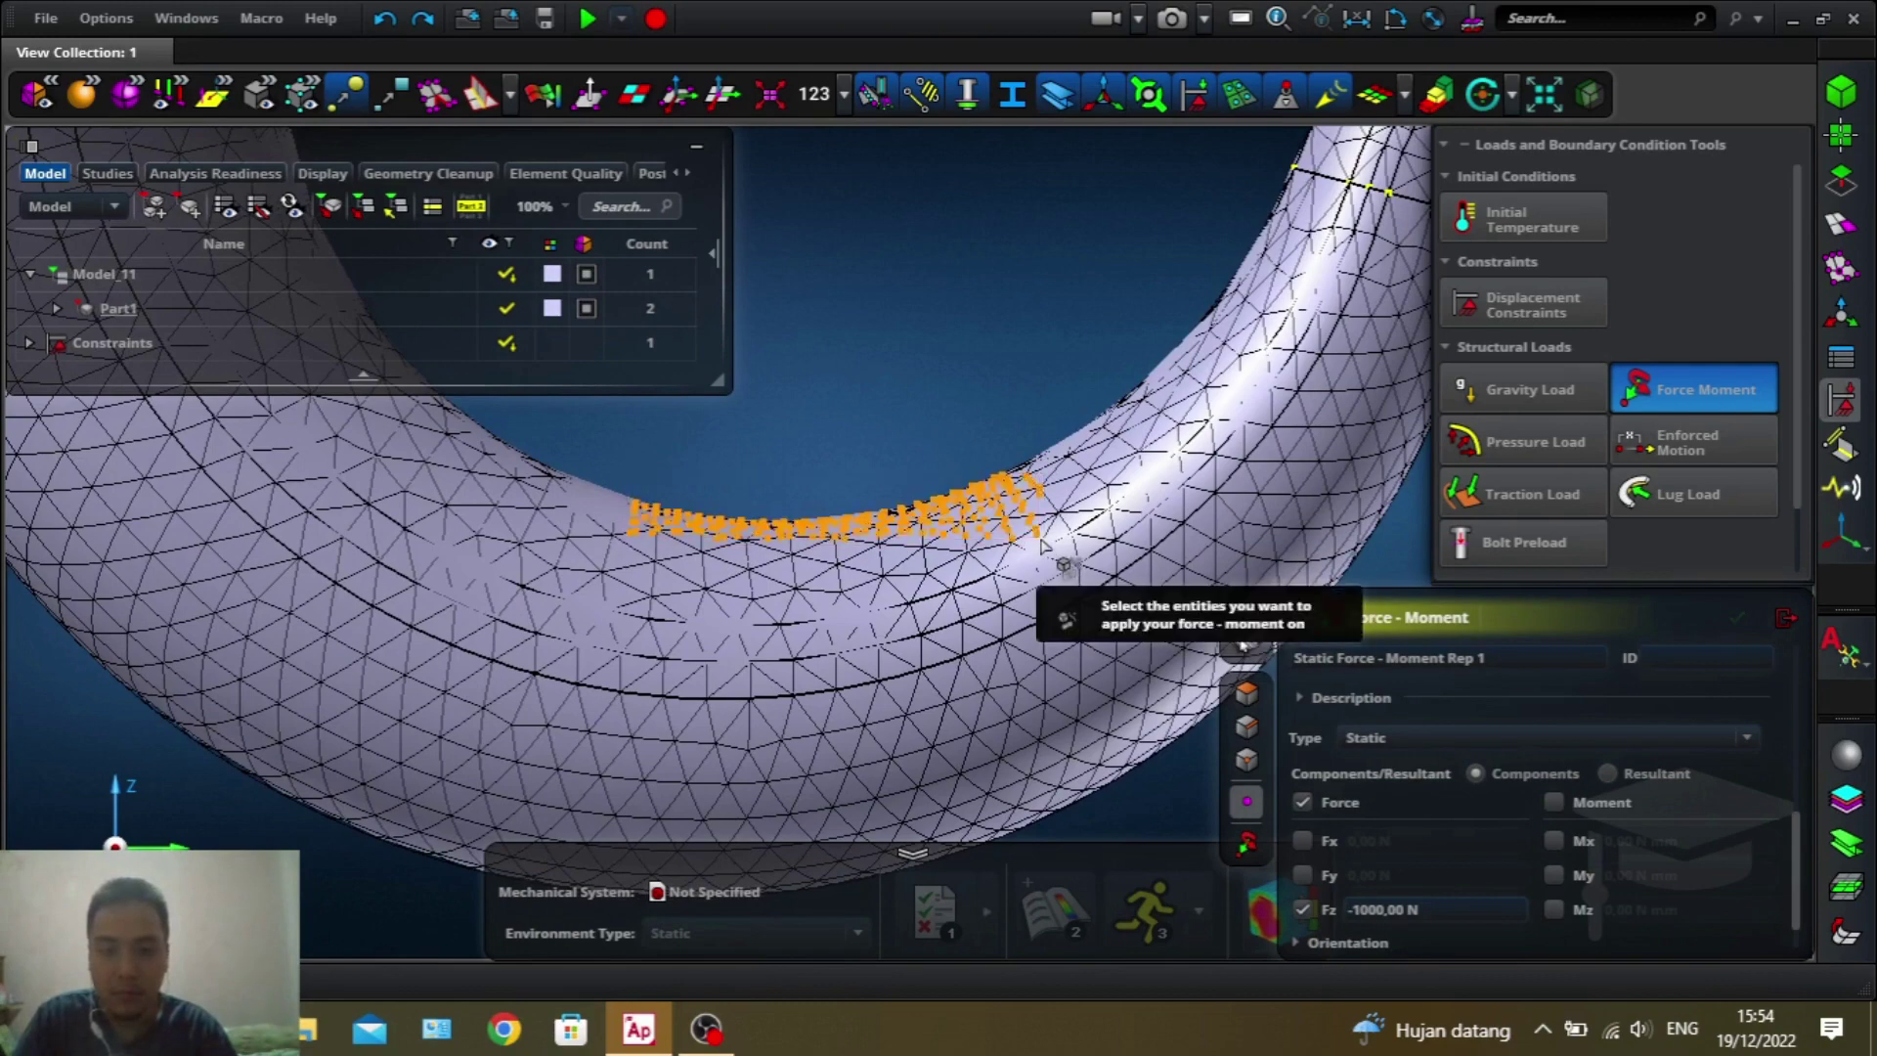
- Place the load's application point at the centre of the selected saddle nodes and leave the Force Moment tool
right_drag(890, 533, 821, 452)
scroll(811, 455, up, 5)
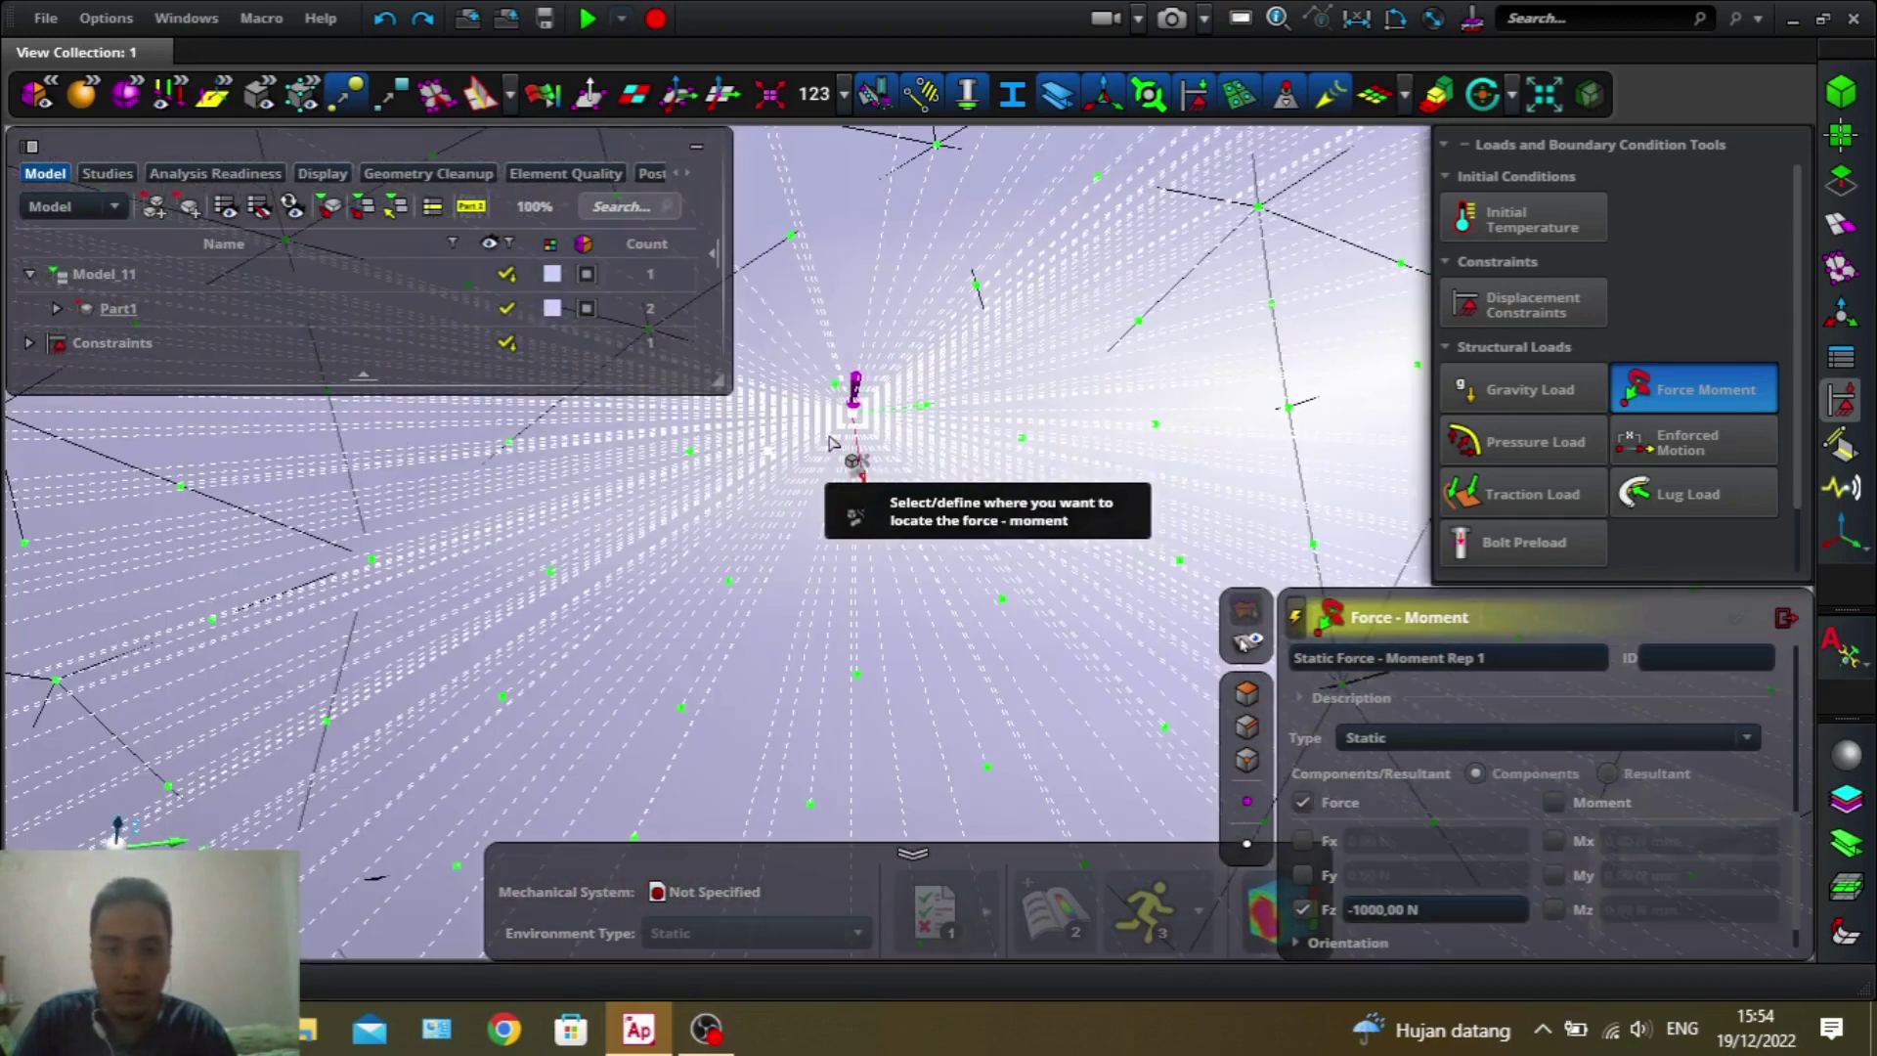
click(770, 445)
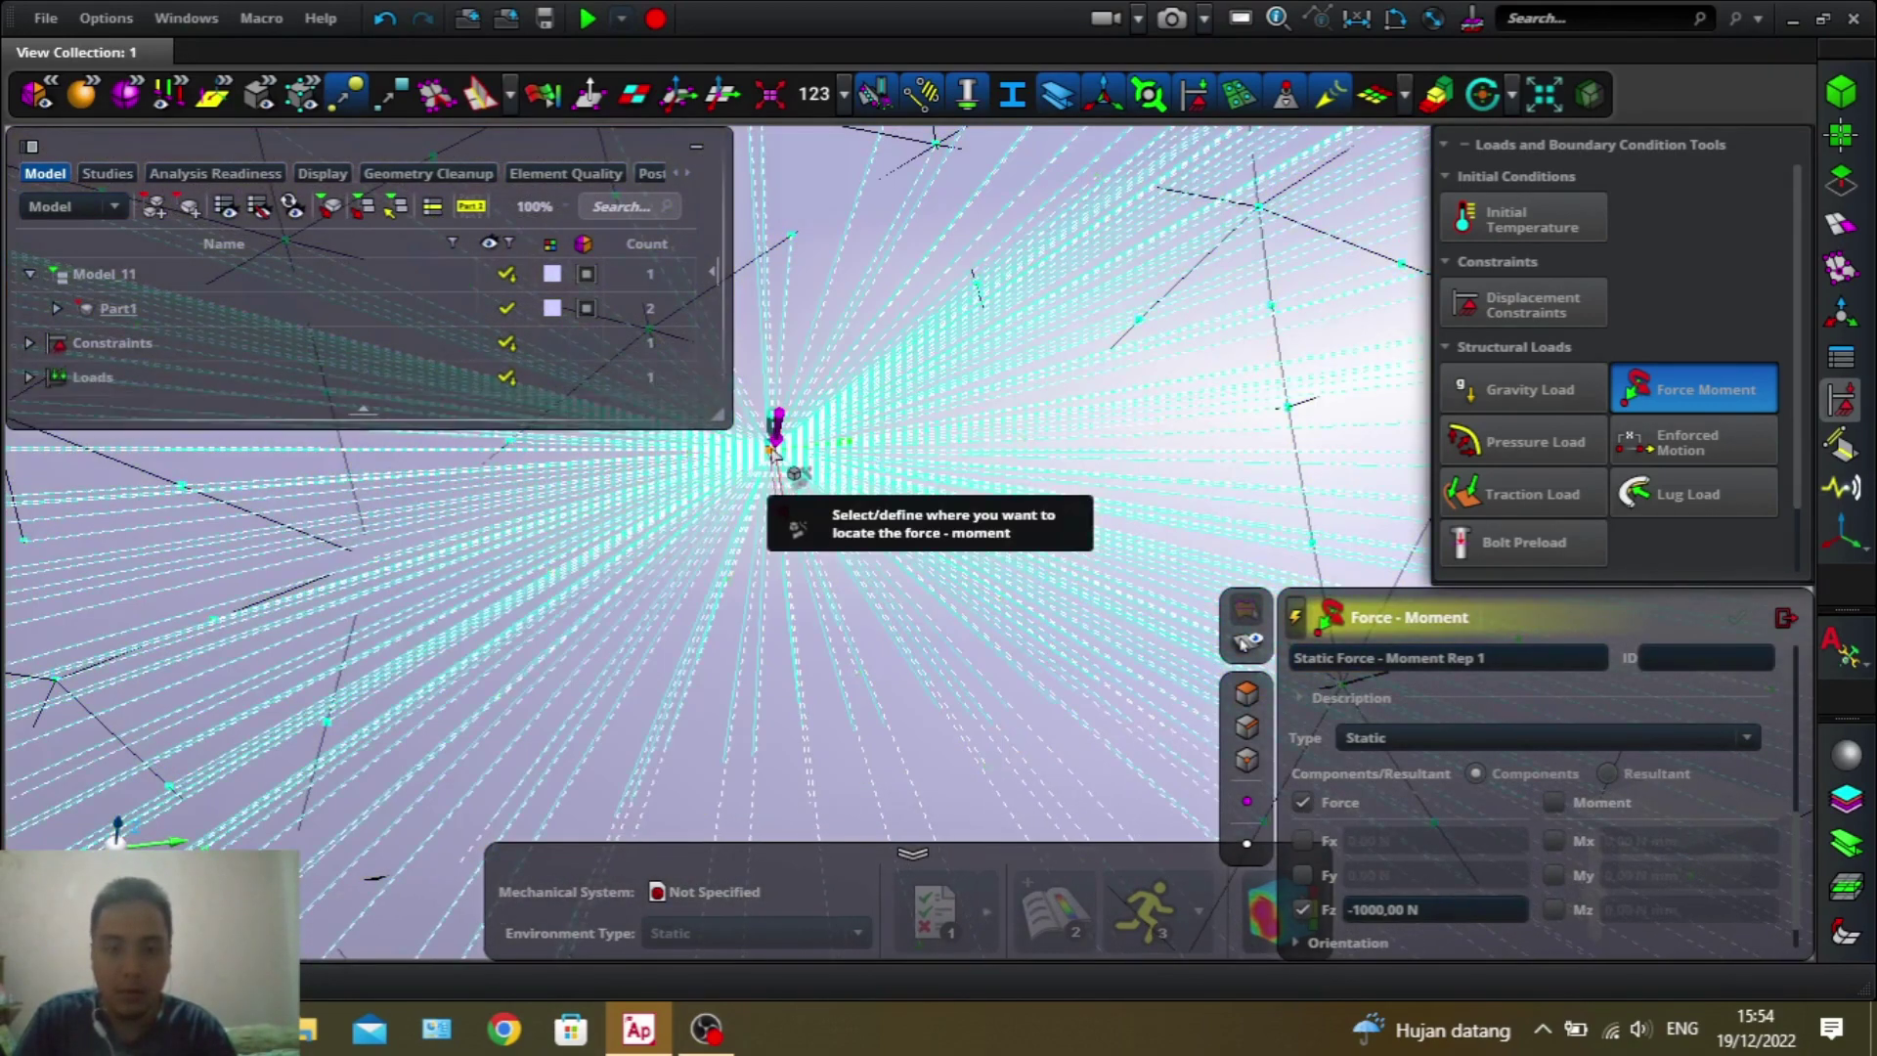
scroll(934, 451, down, 5)
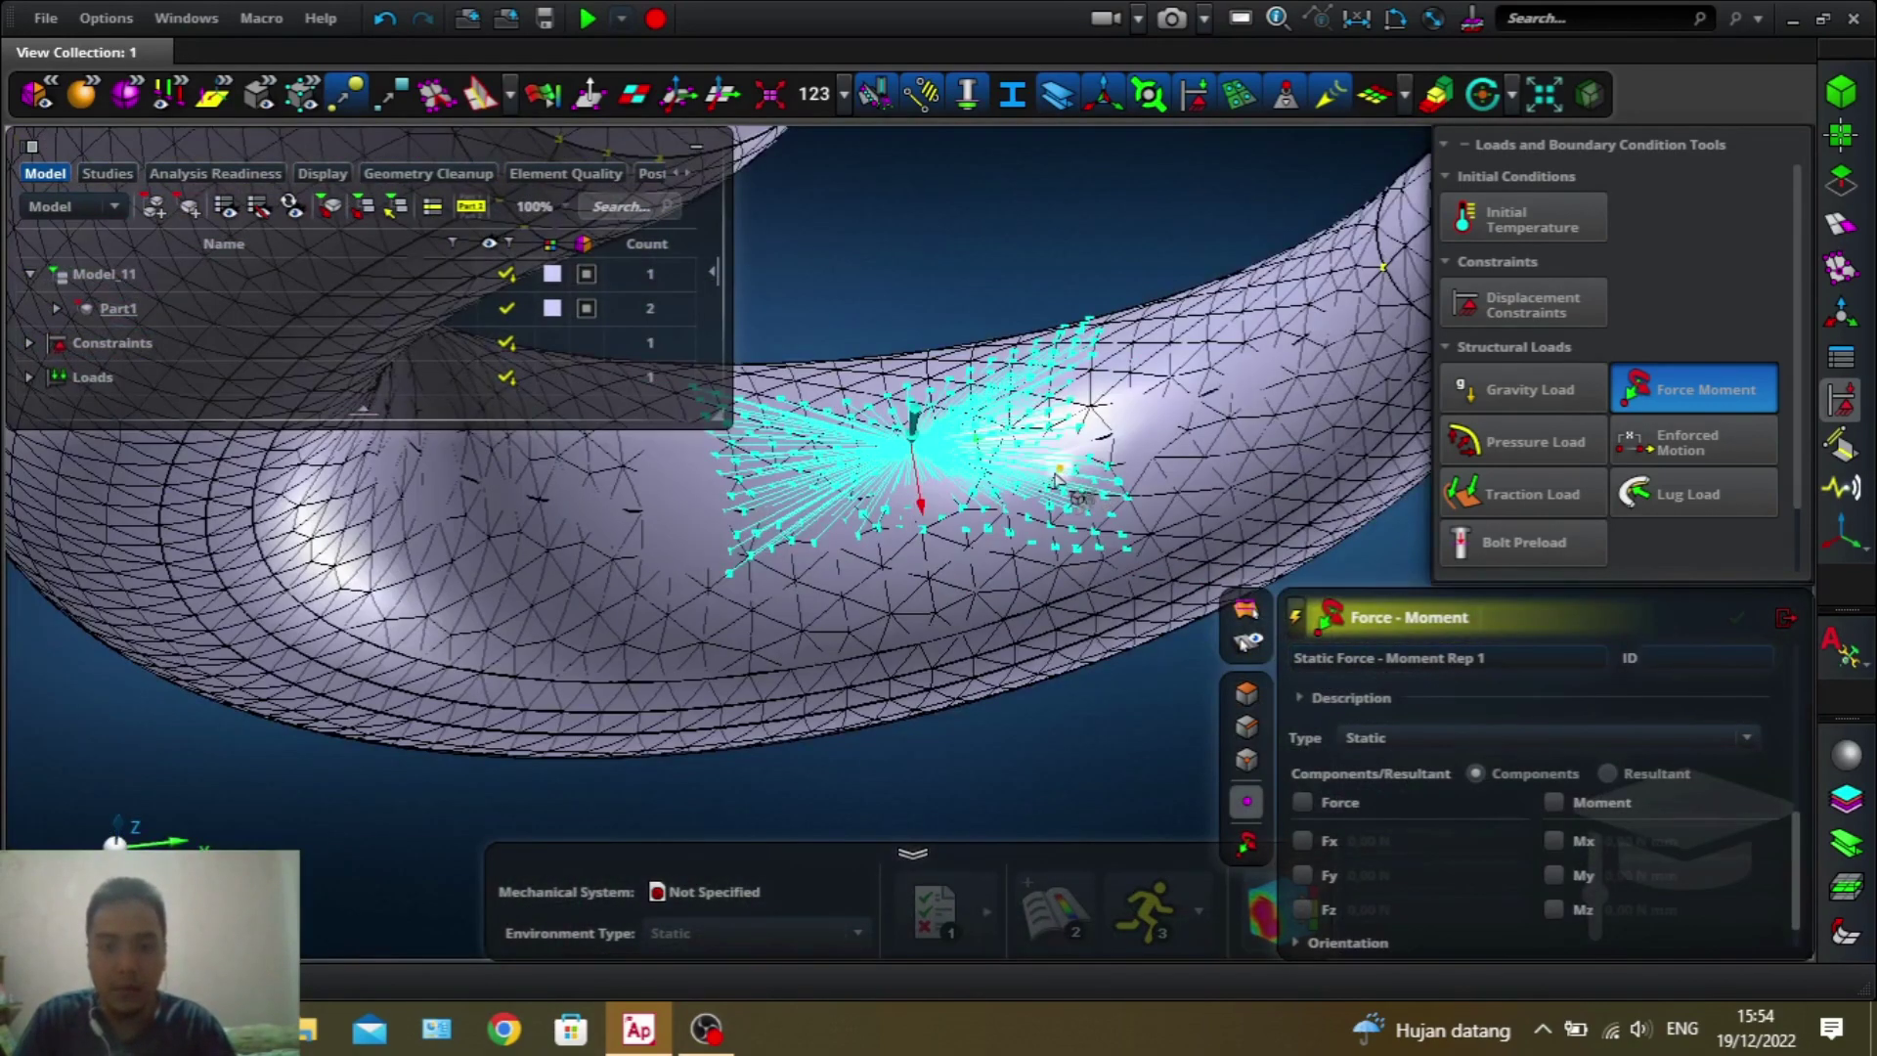
scroll(1044, 450, down, 8)
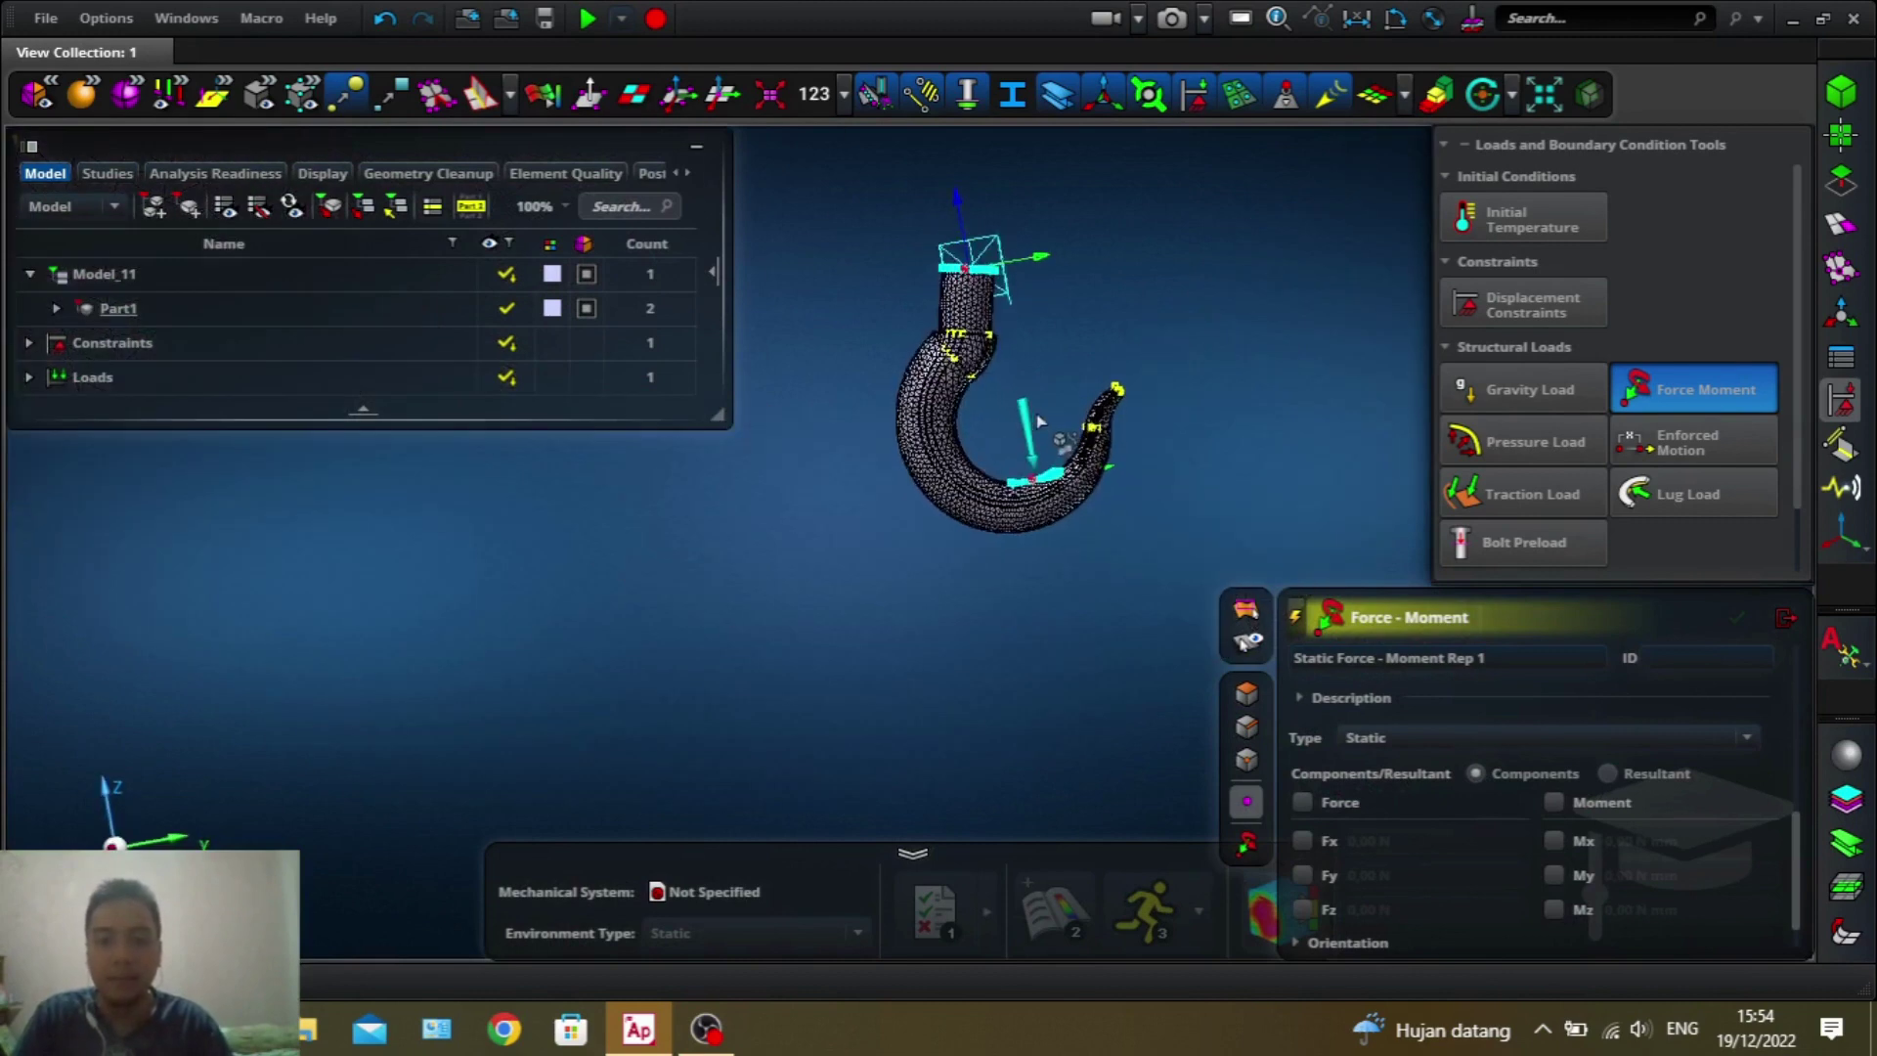
scroll(1044, 430, down, 2)
scroll(1056, 423, up, 5)
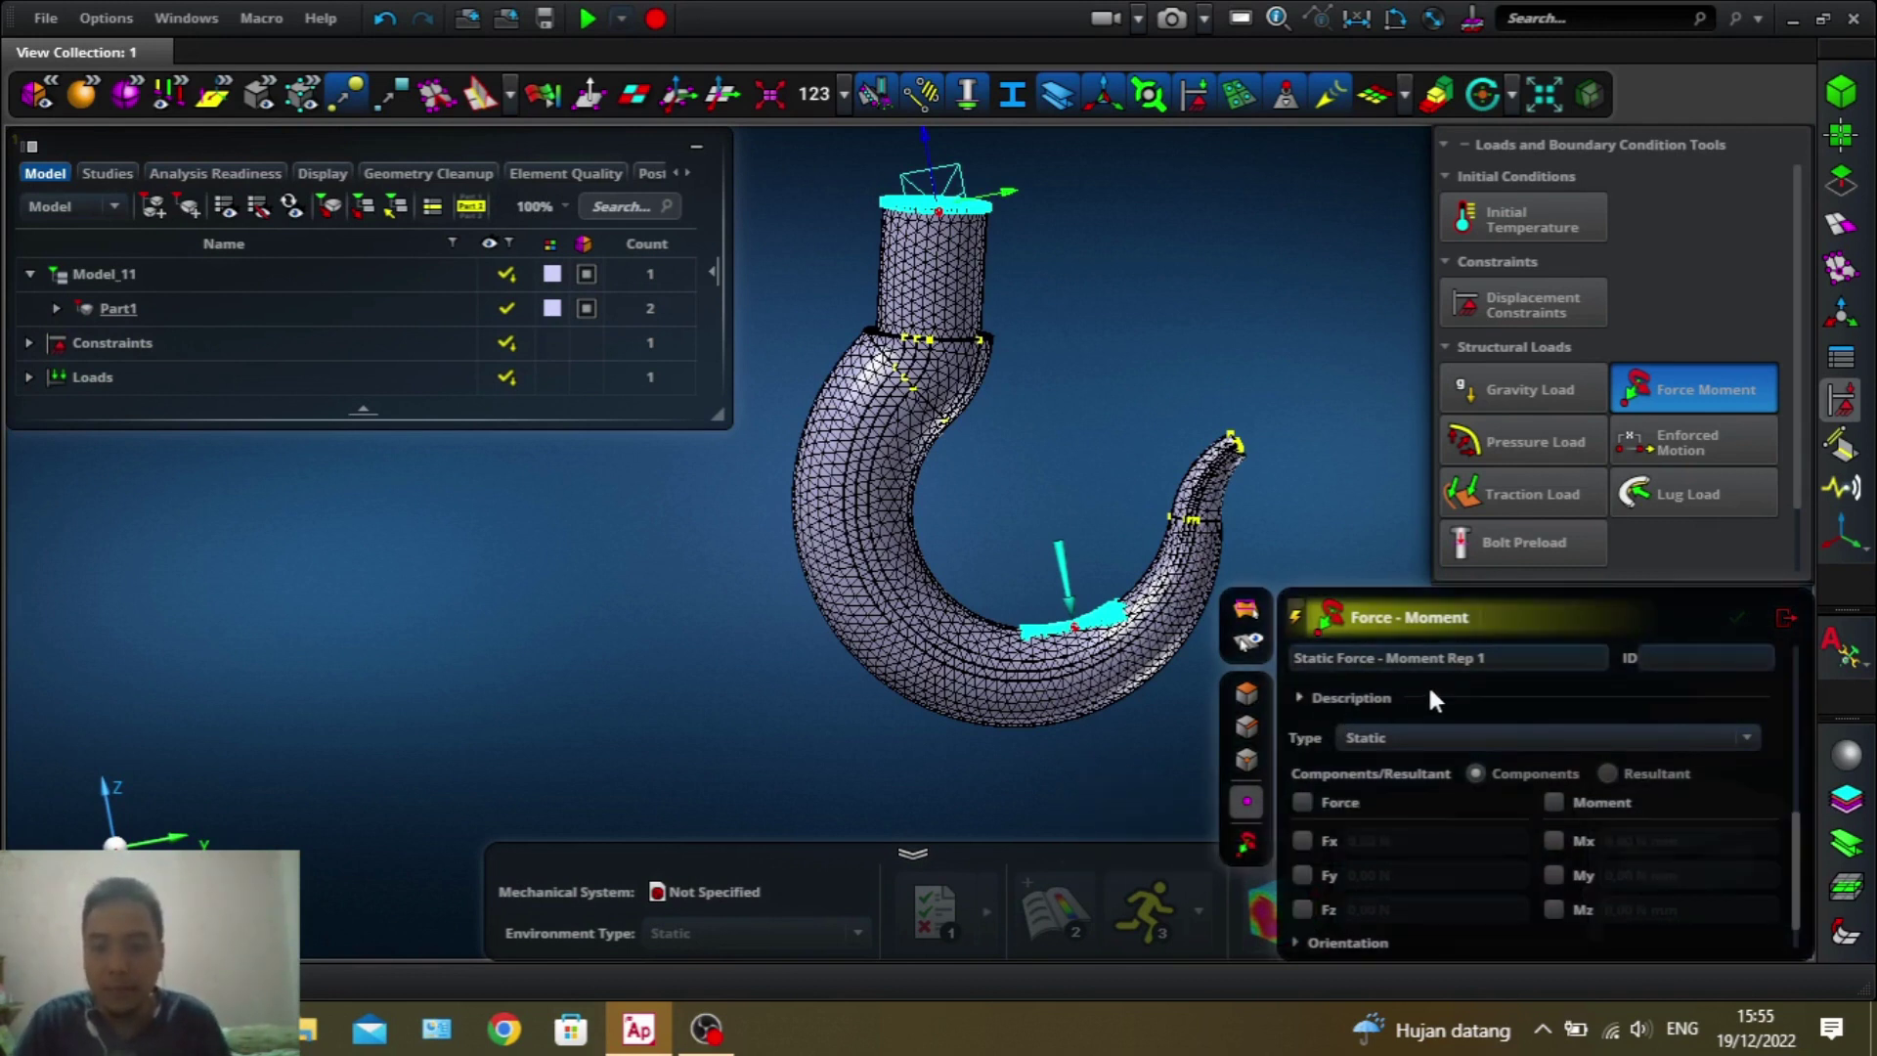
click(1785, 618)
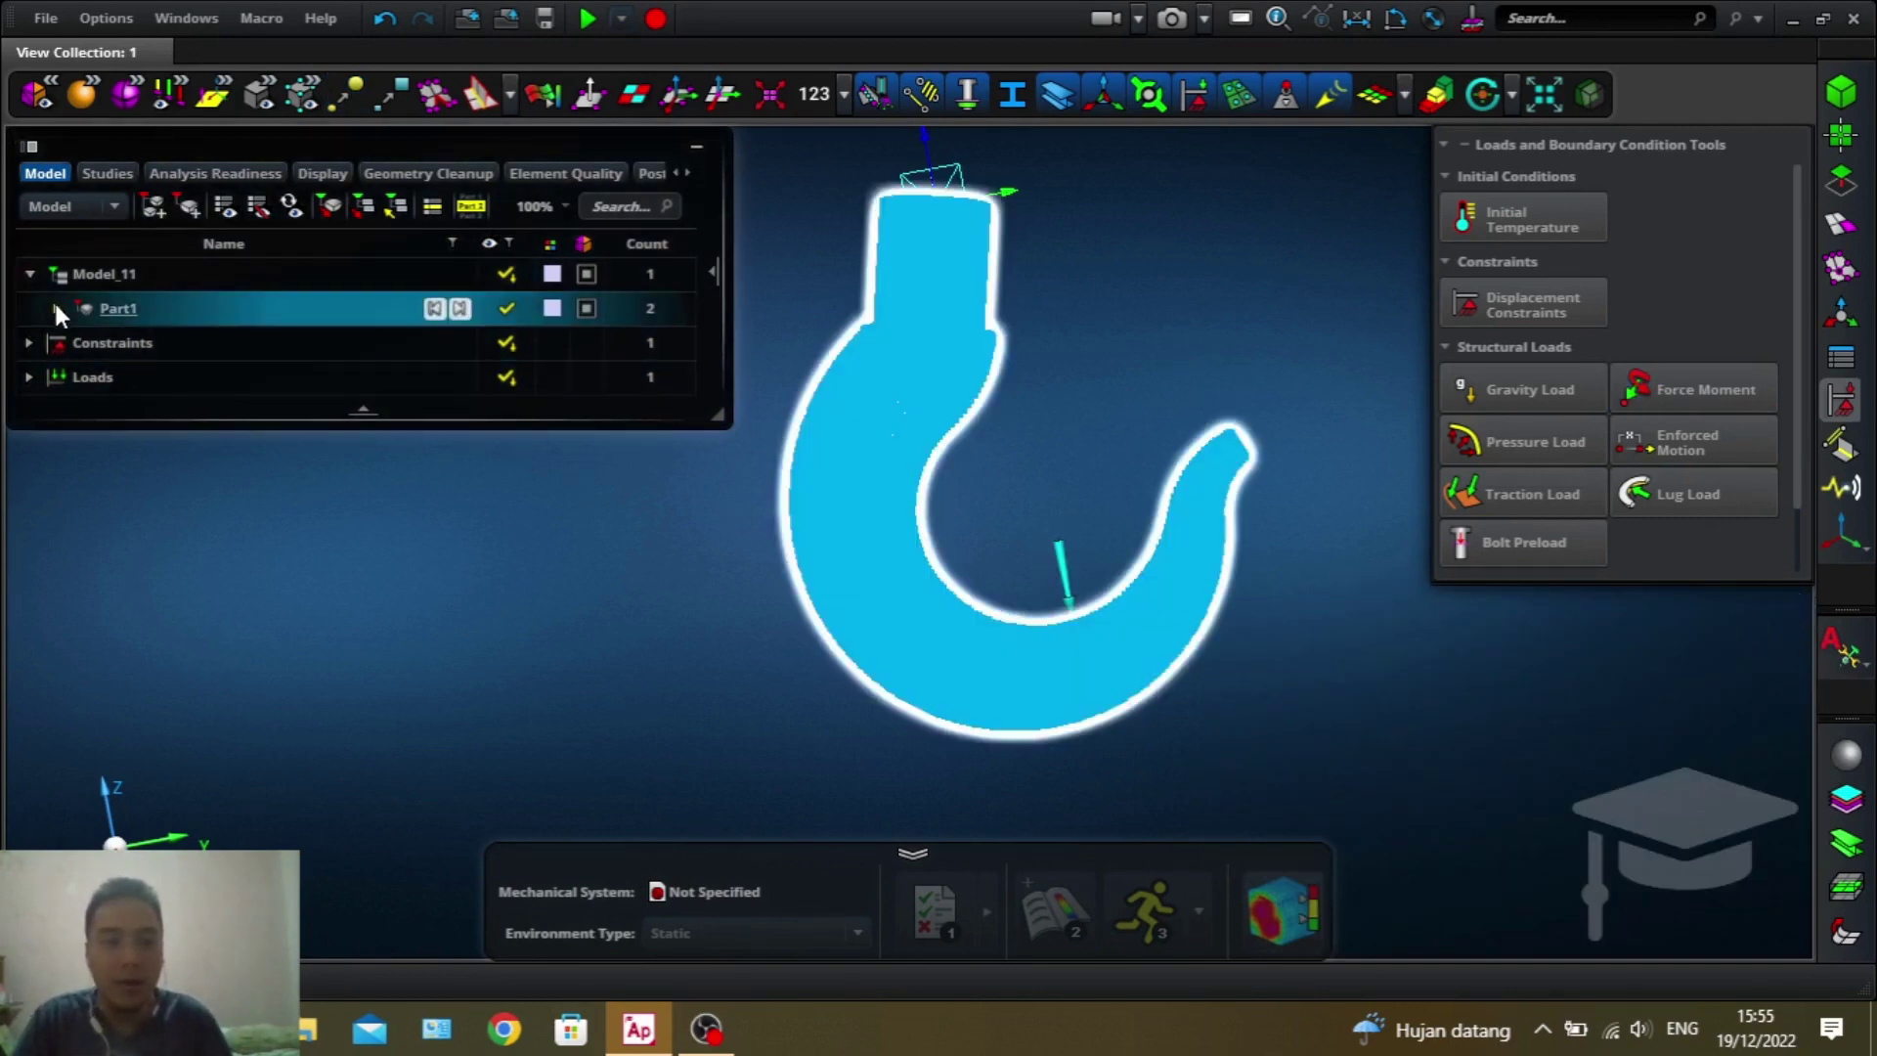
- Create a new isotropic material, add a Mass constitutive model alongside Elasticity, and close the material definition without entering property values
click(56, 307)
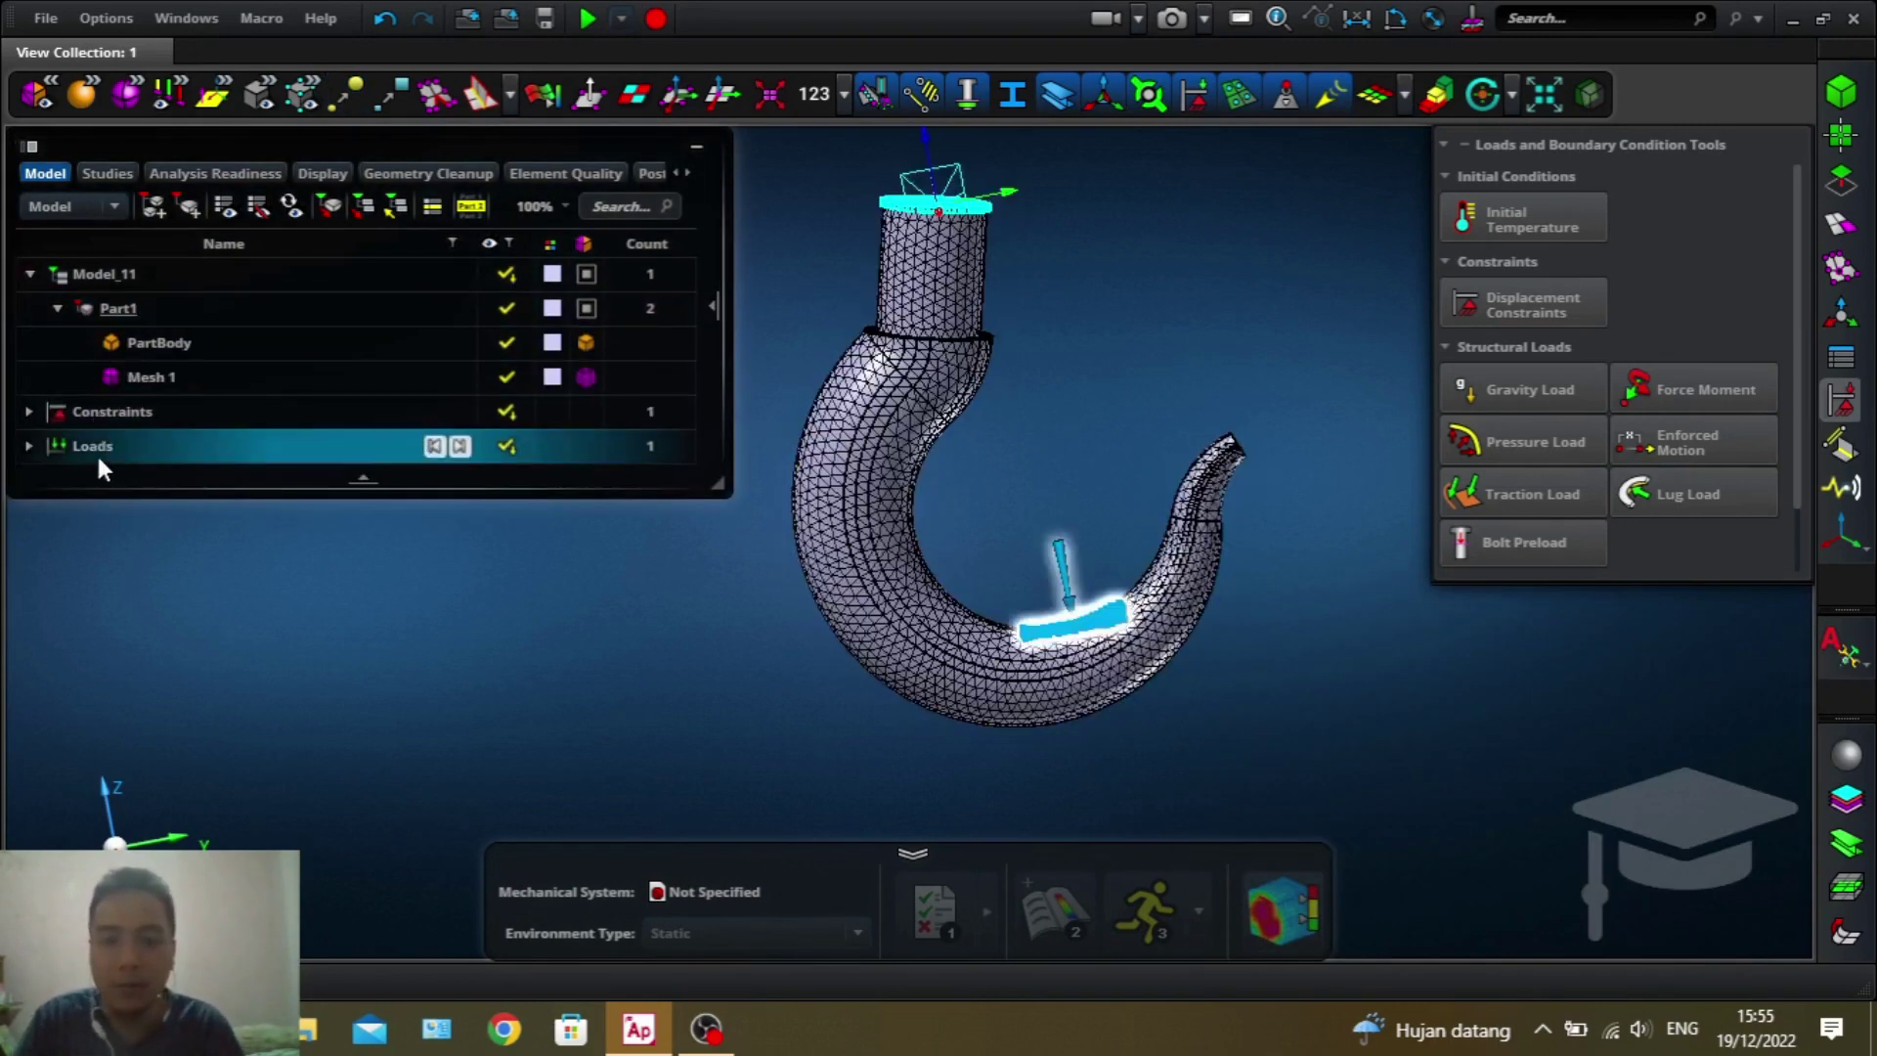
click(1846, 756)
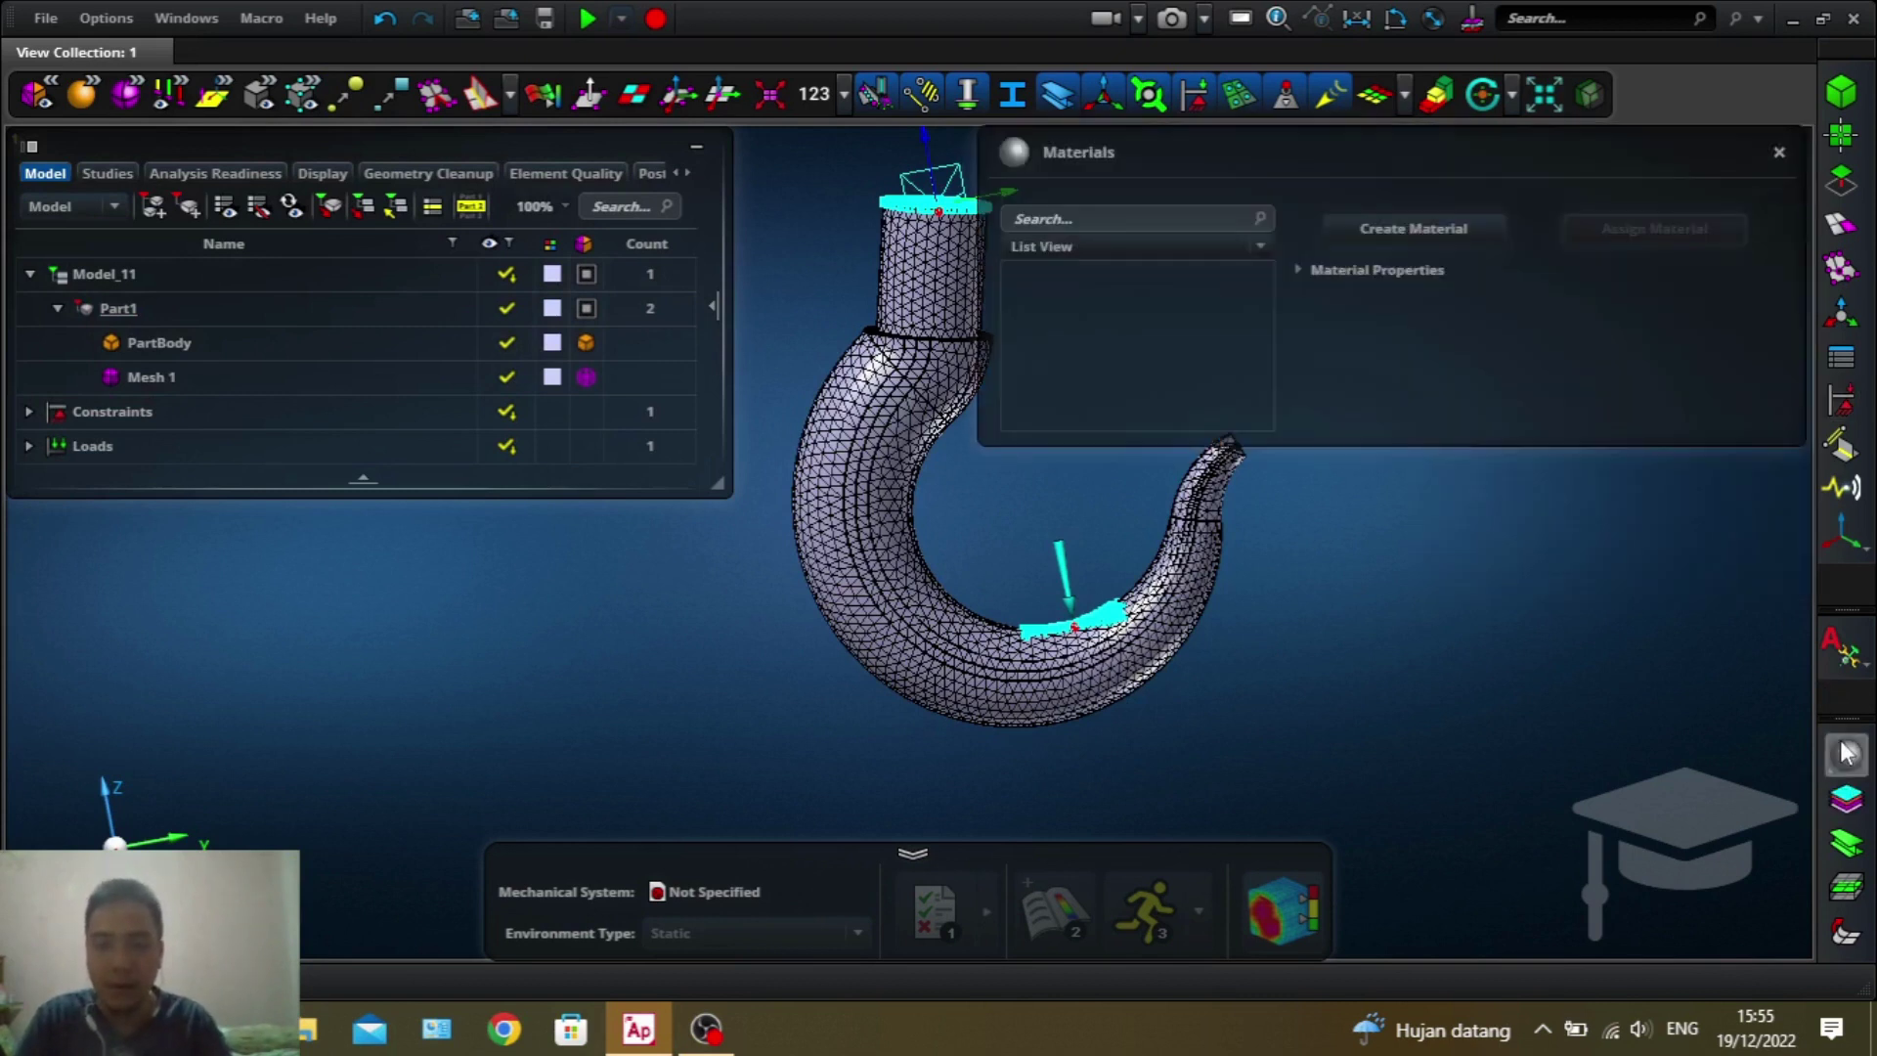
click(1406, 223)
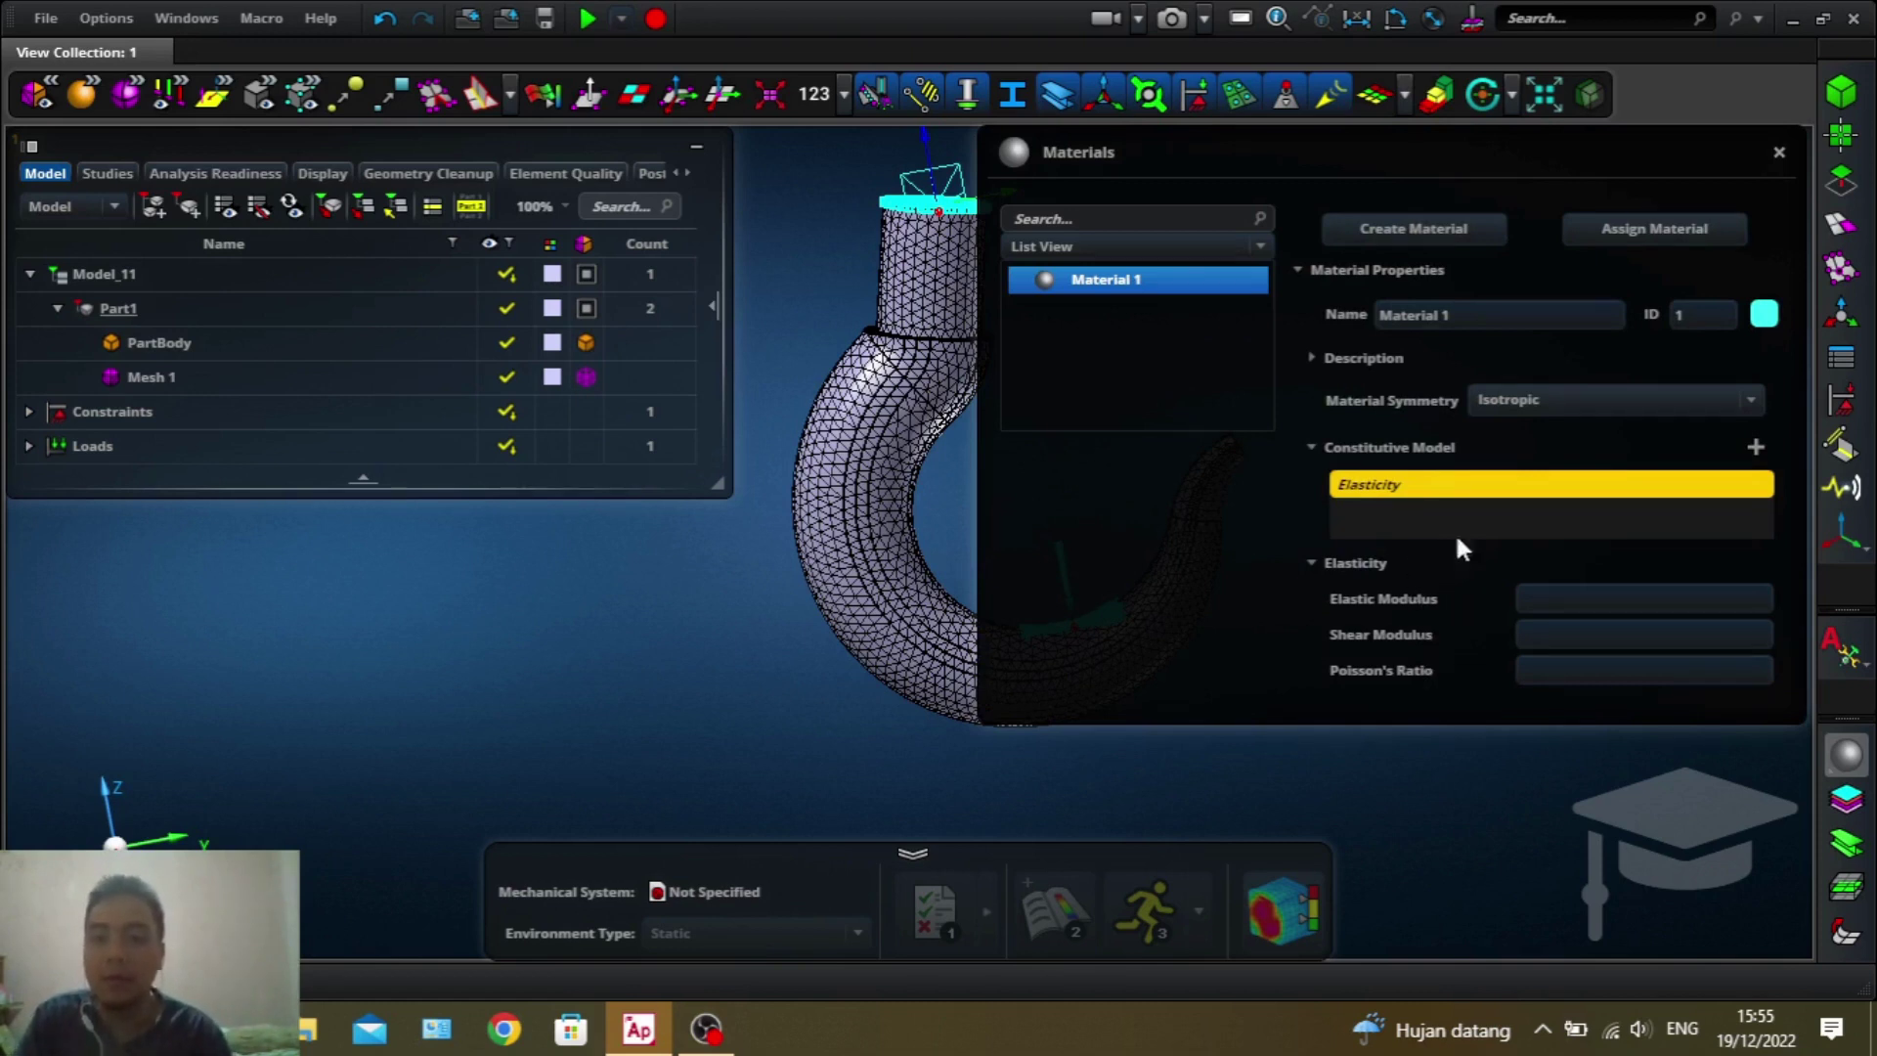
click(1759, 449)
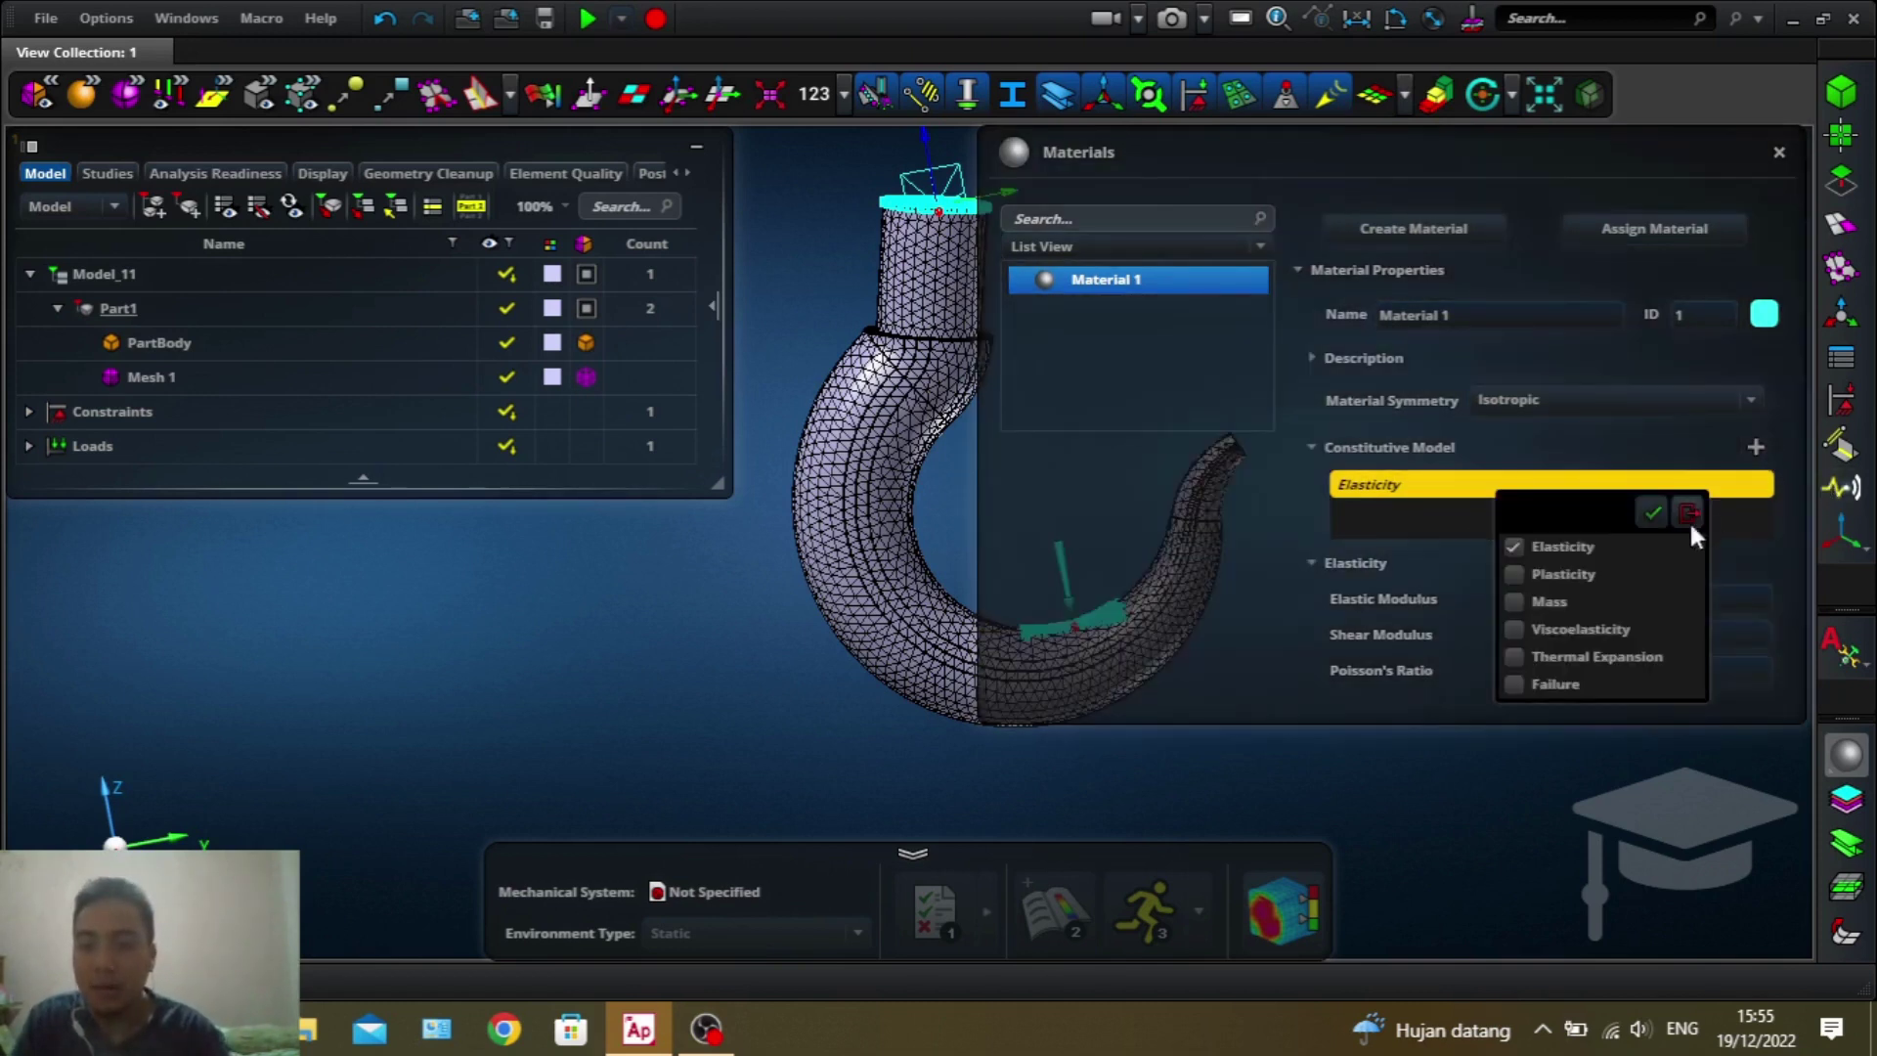
click(1651, 512)
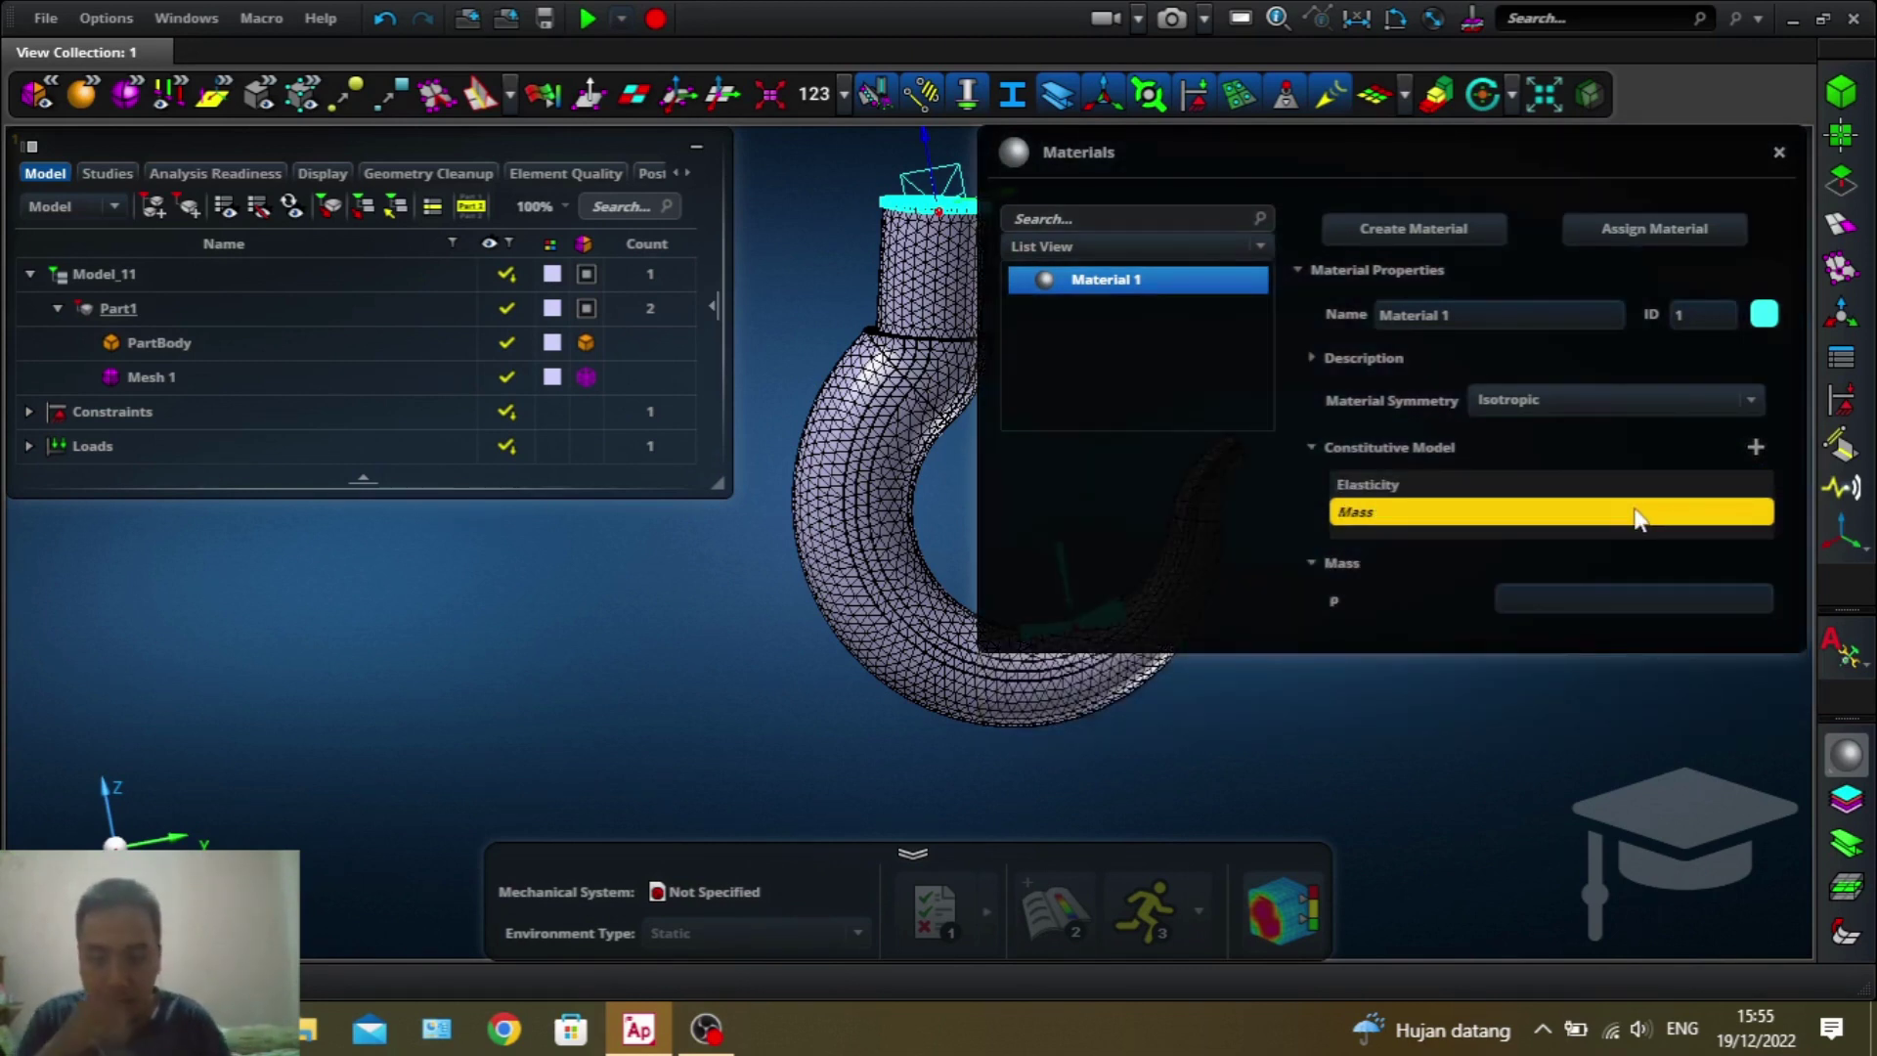
click(1413, 486)
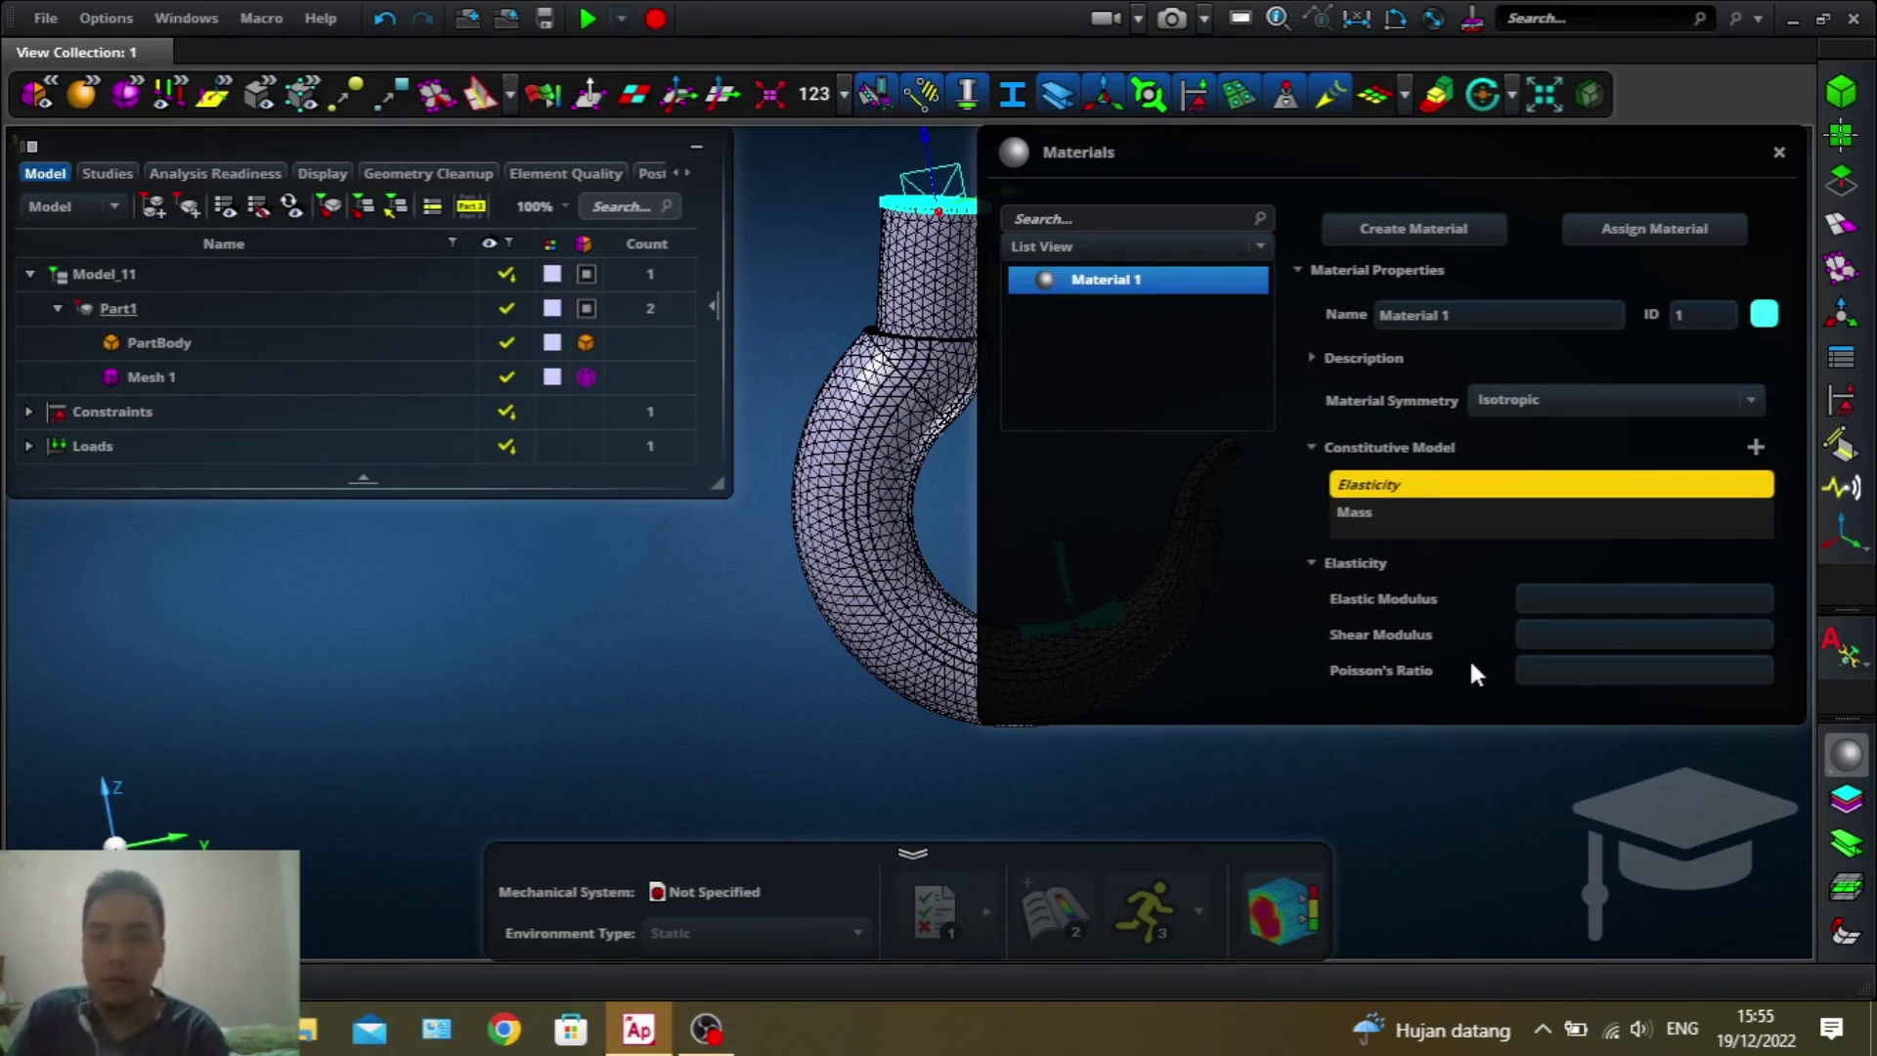
click(1777, 153)
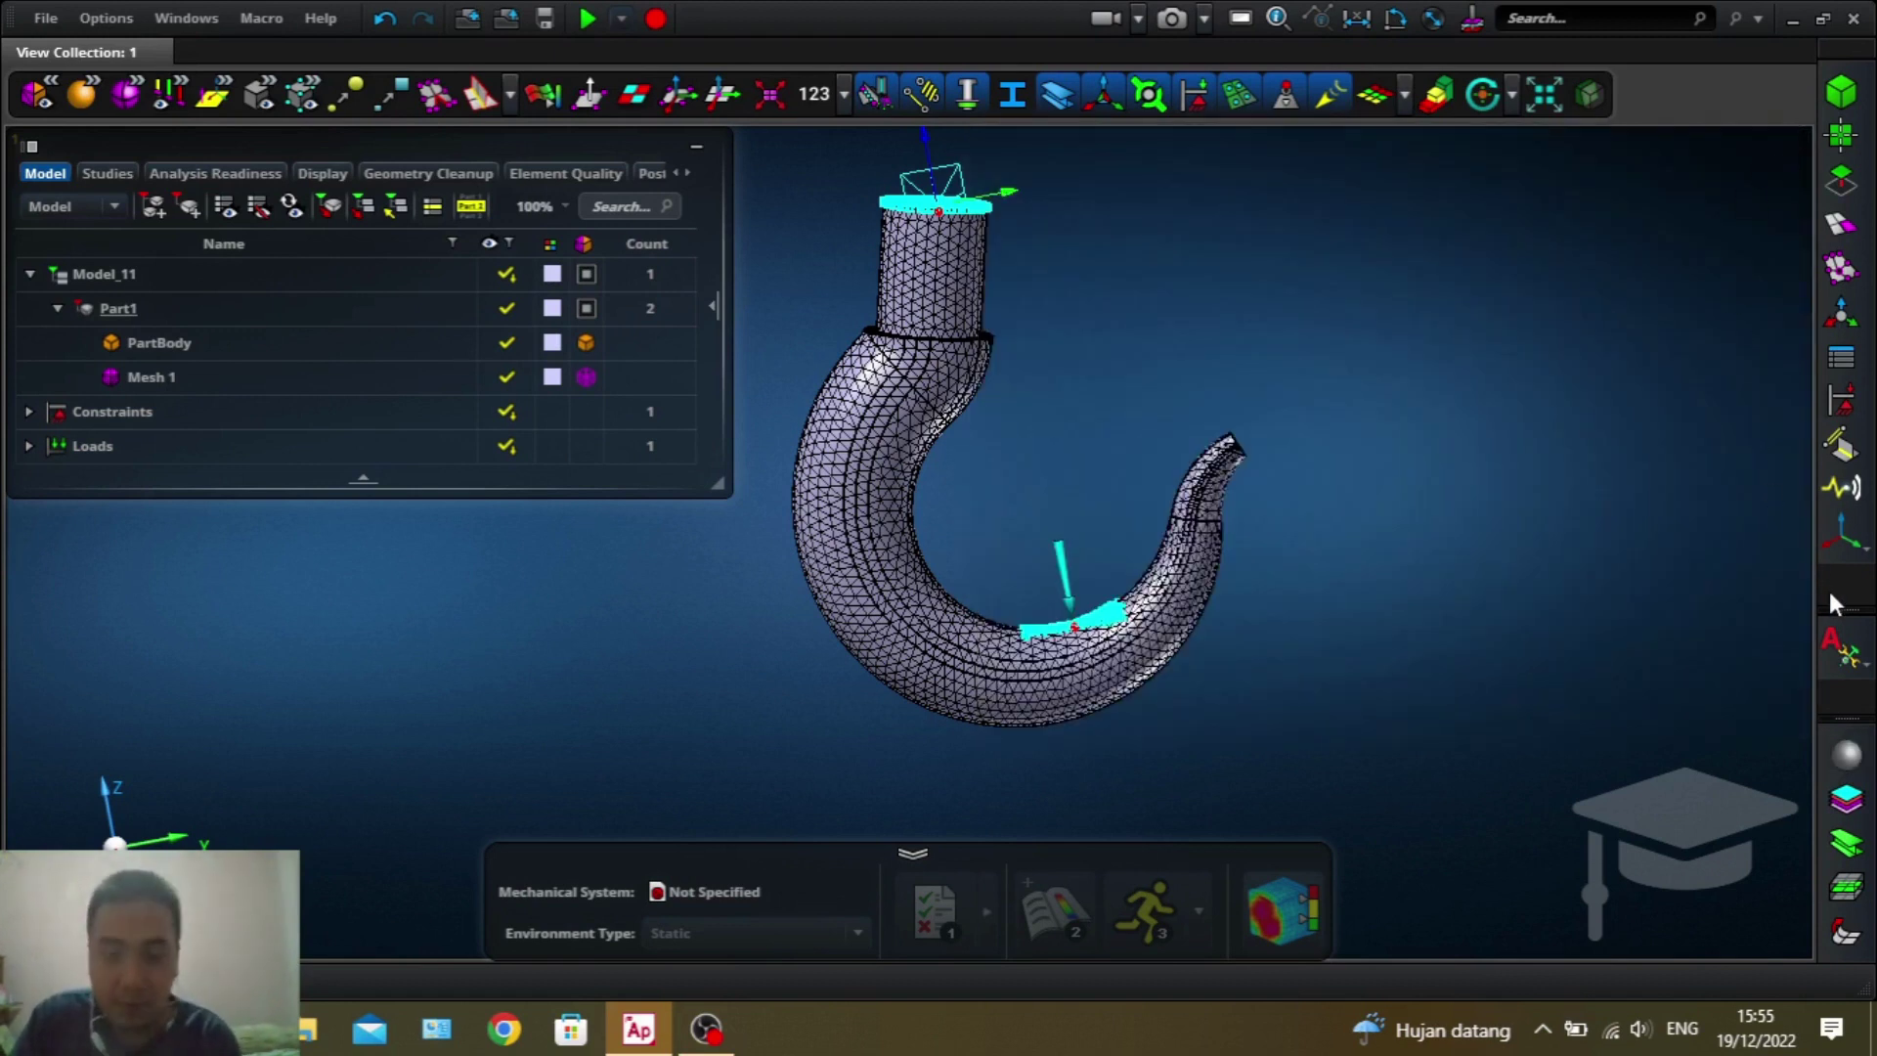
- Import the isotropic Stainless Steel material from the MyMaterials library of the attribution utilities
click(1842, 642)
scroll(1746, 426, down, 5)
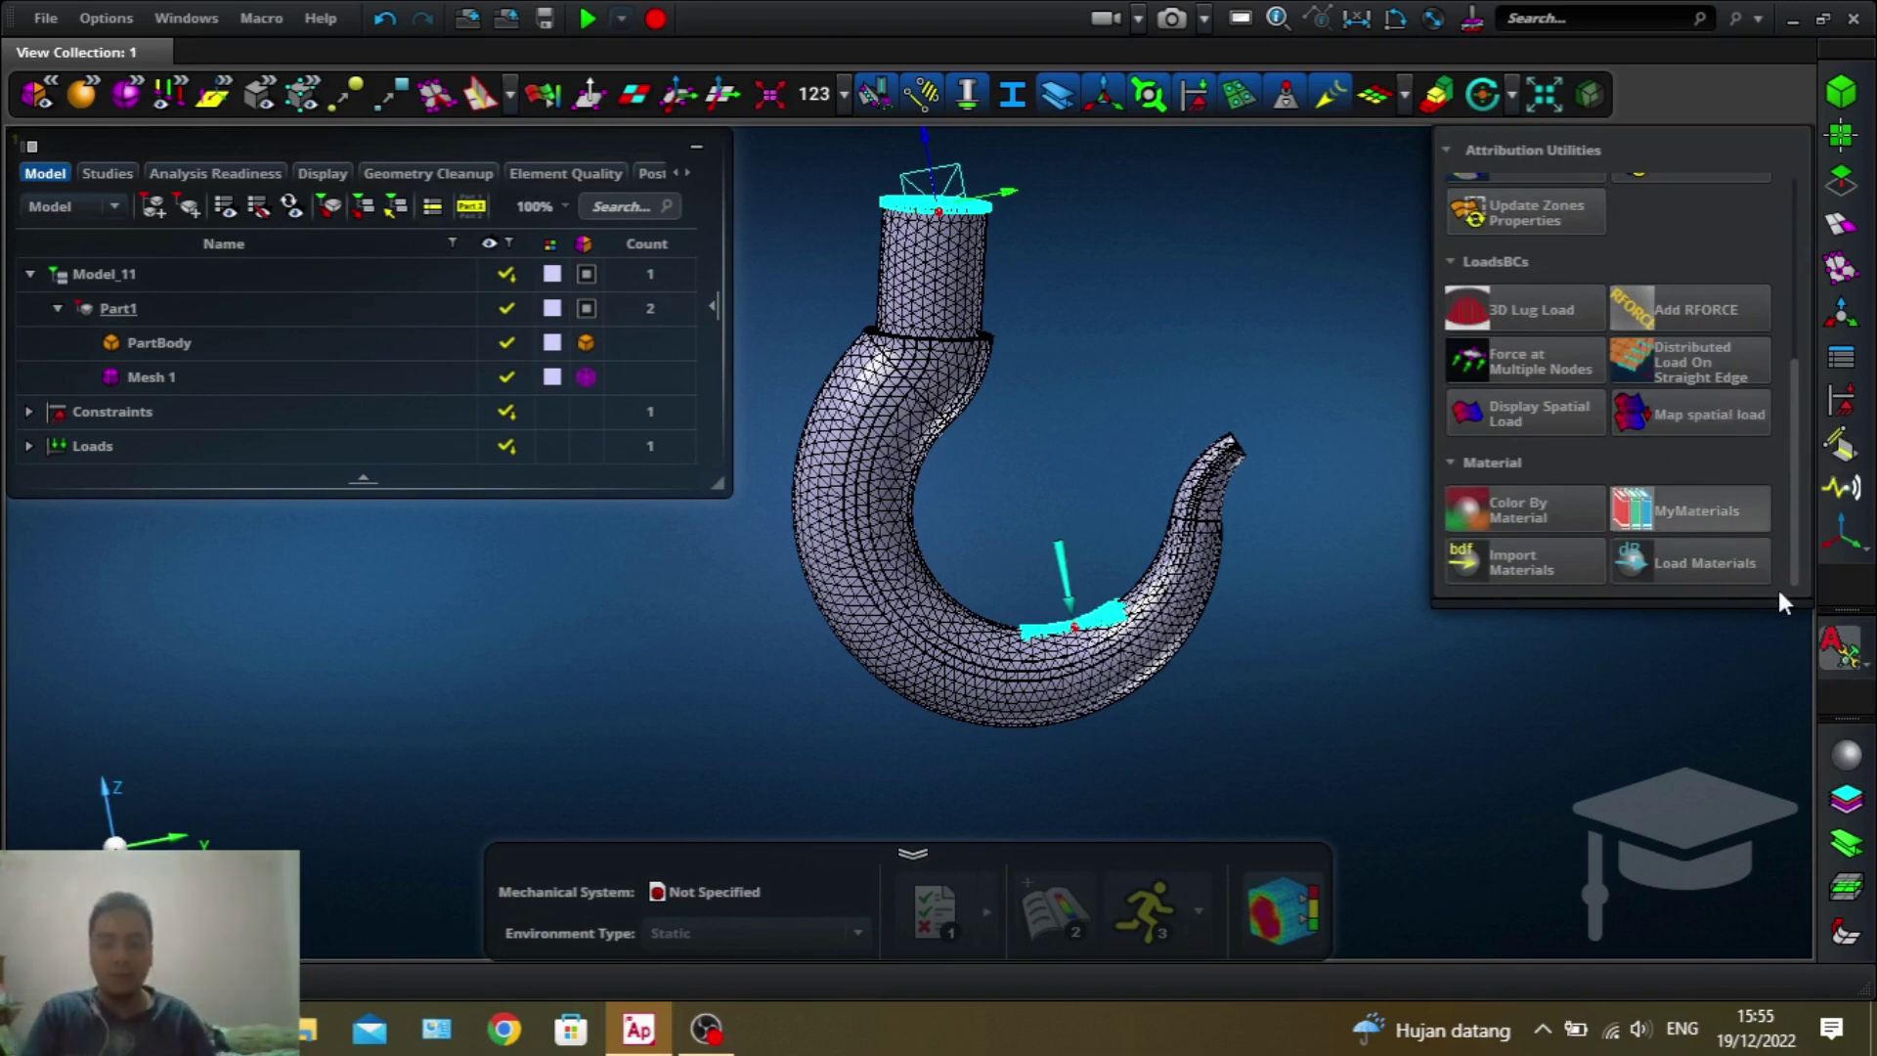
click(1699, 524)
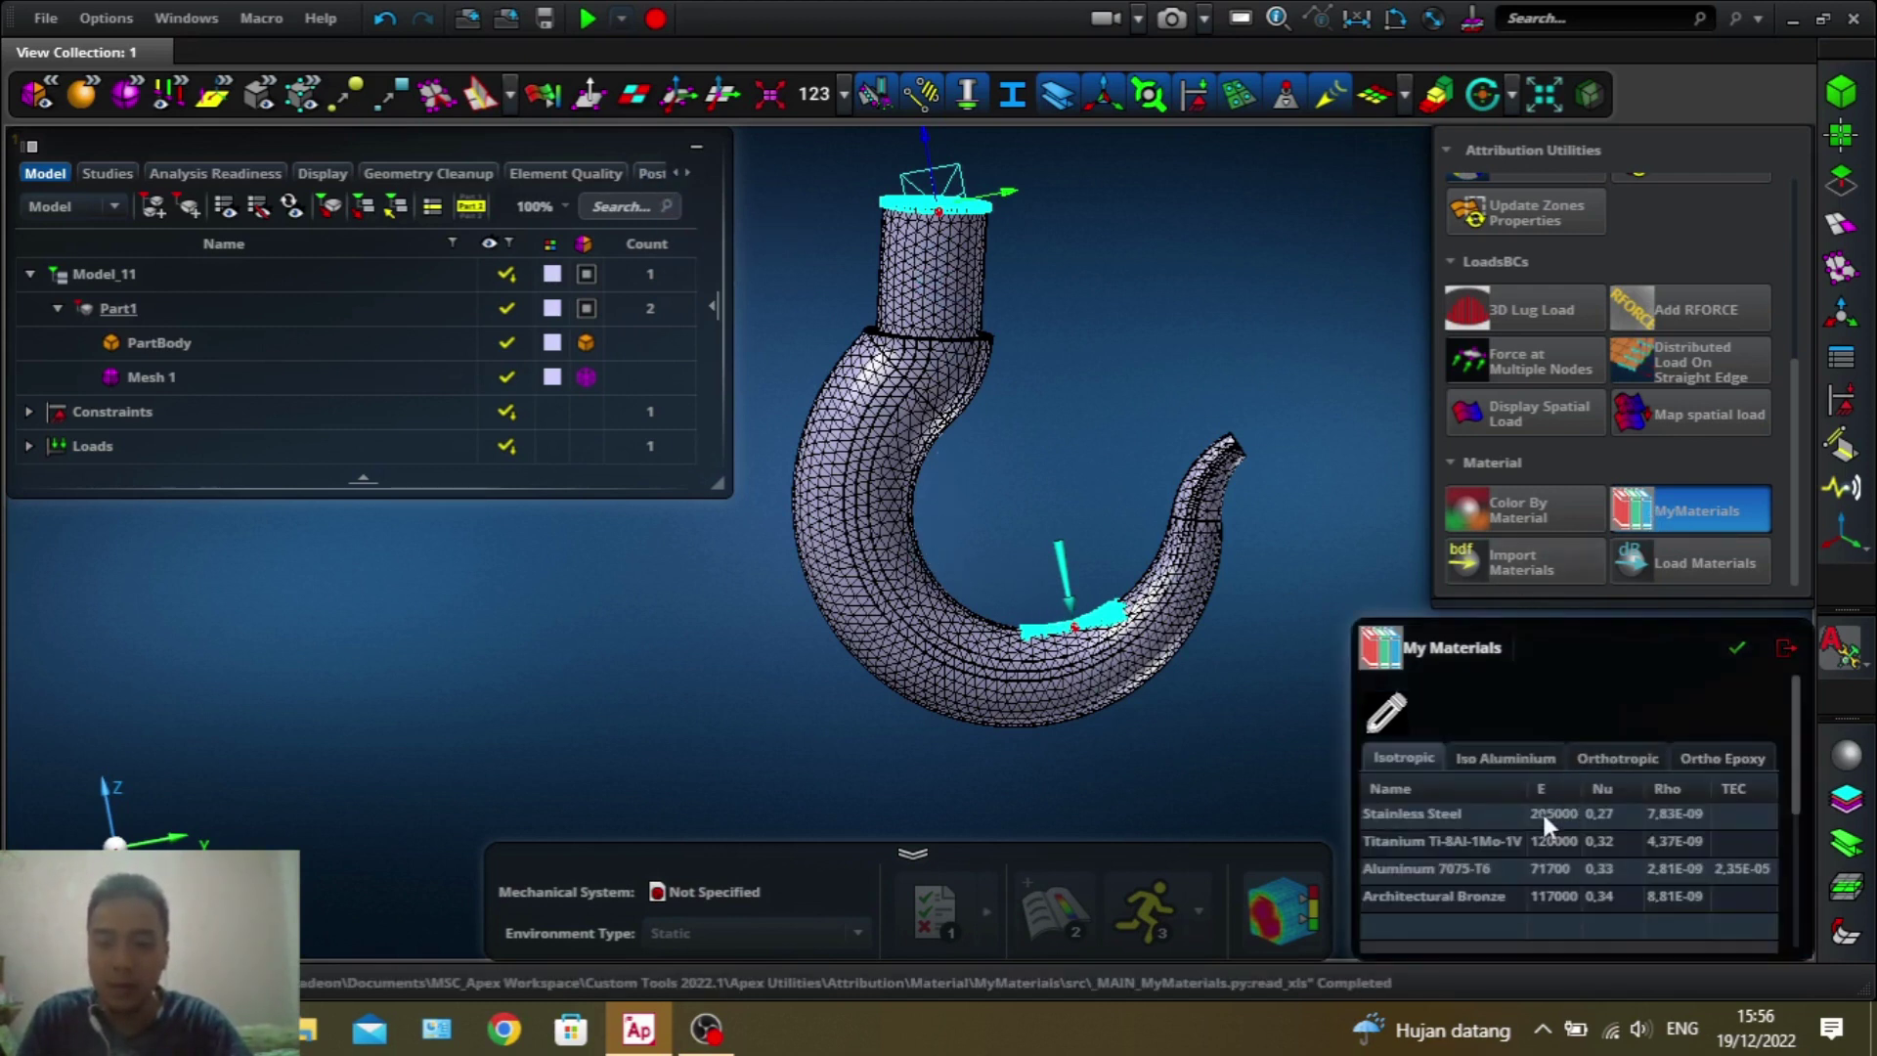
click(1433, 819)
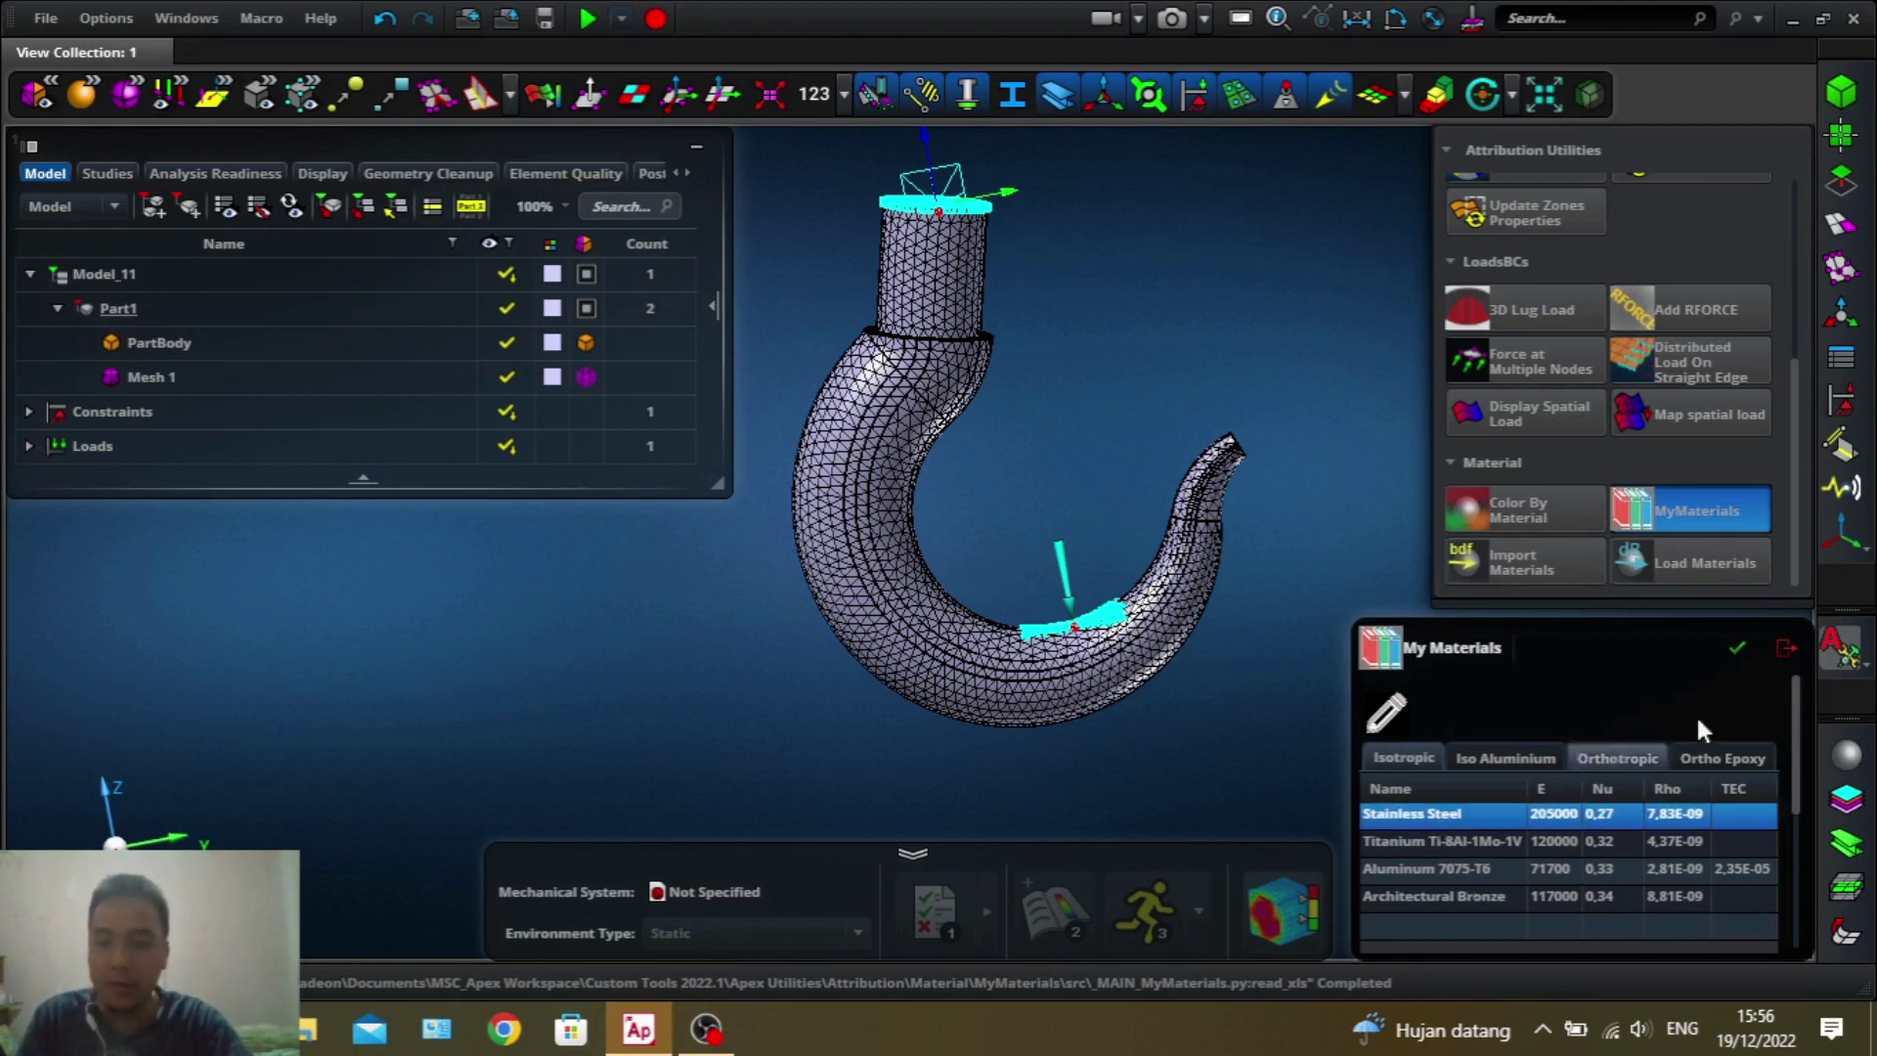
click(1735, 648)
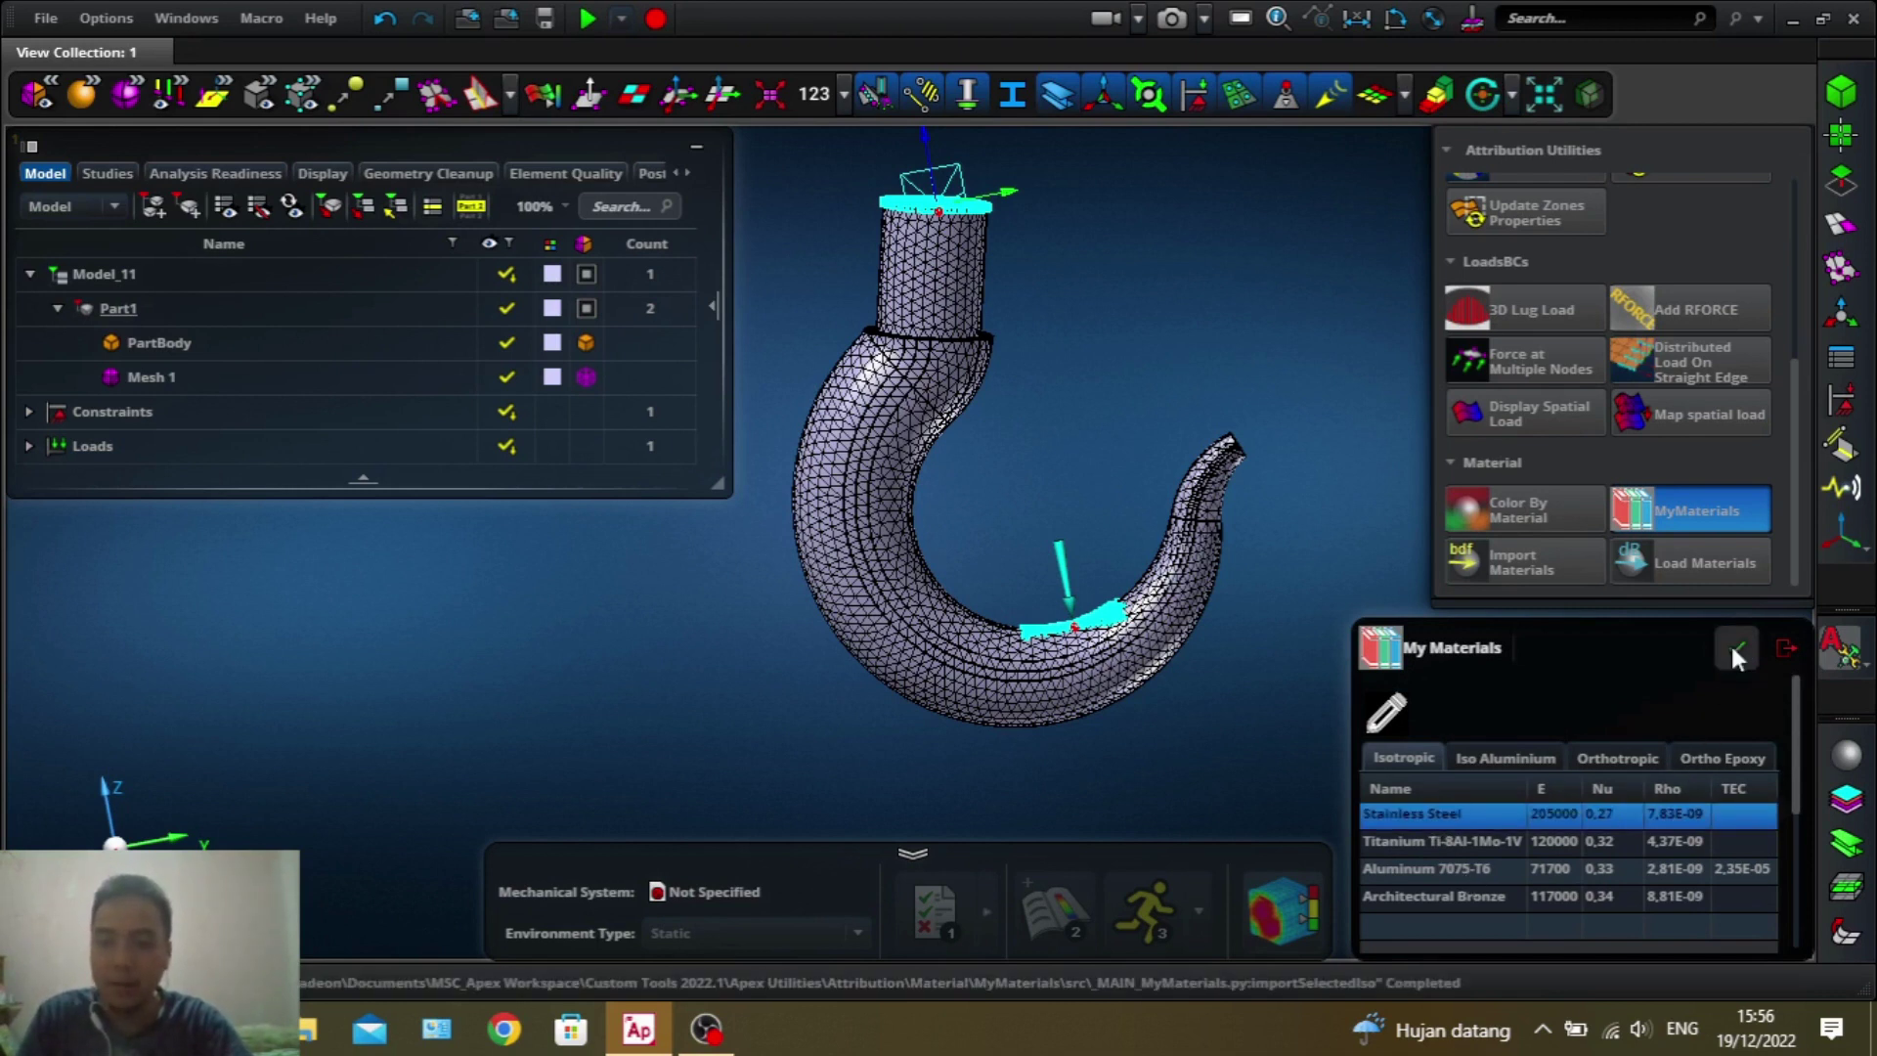
- Assign the Stainless Steel material to the hook body and close the material tools
click(1847, 754)
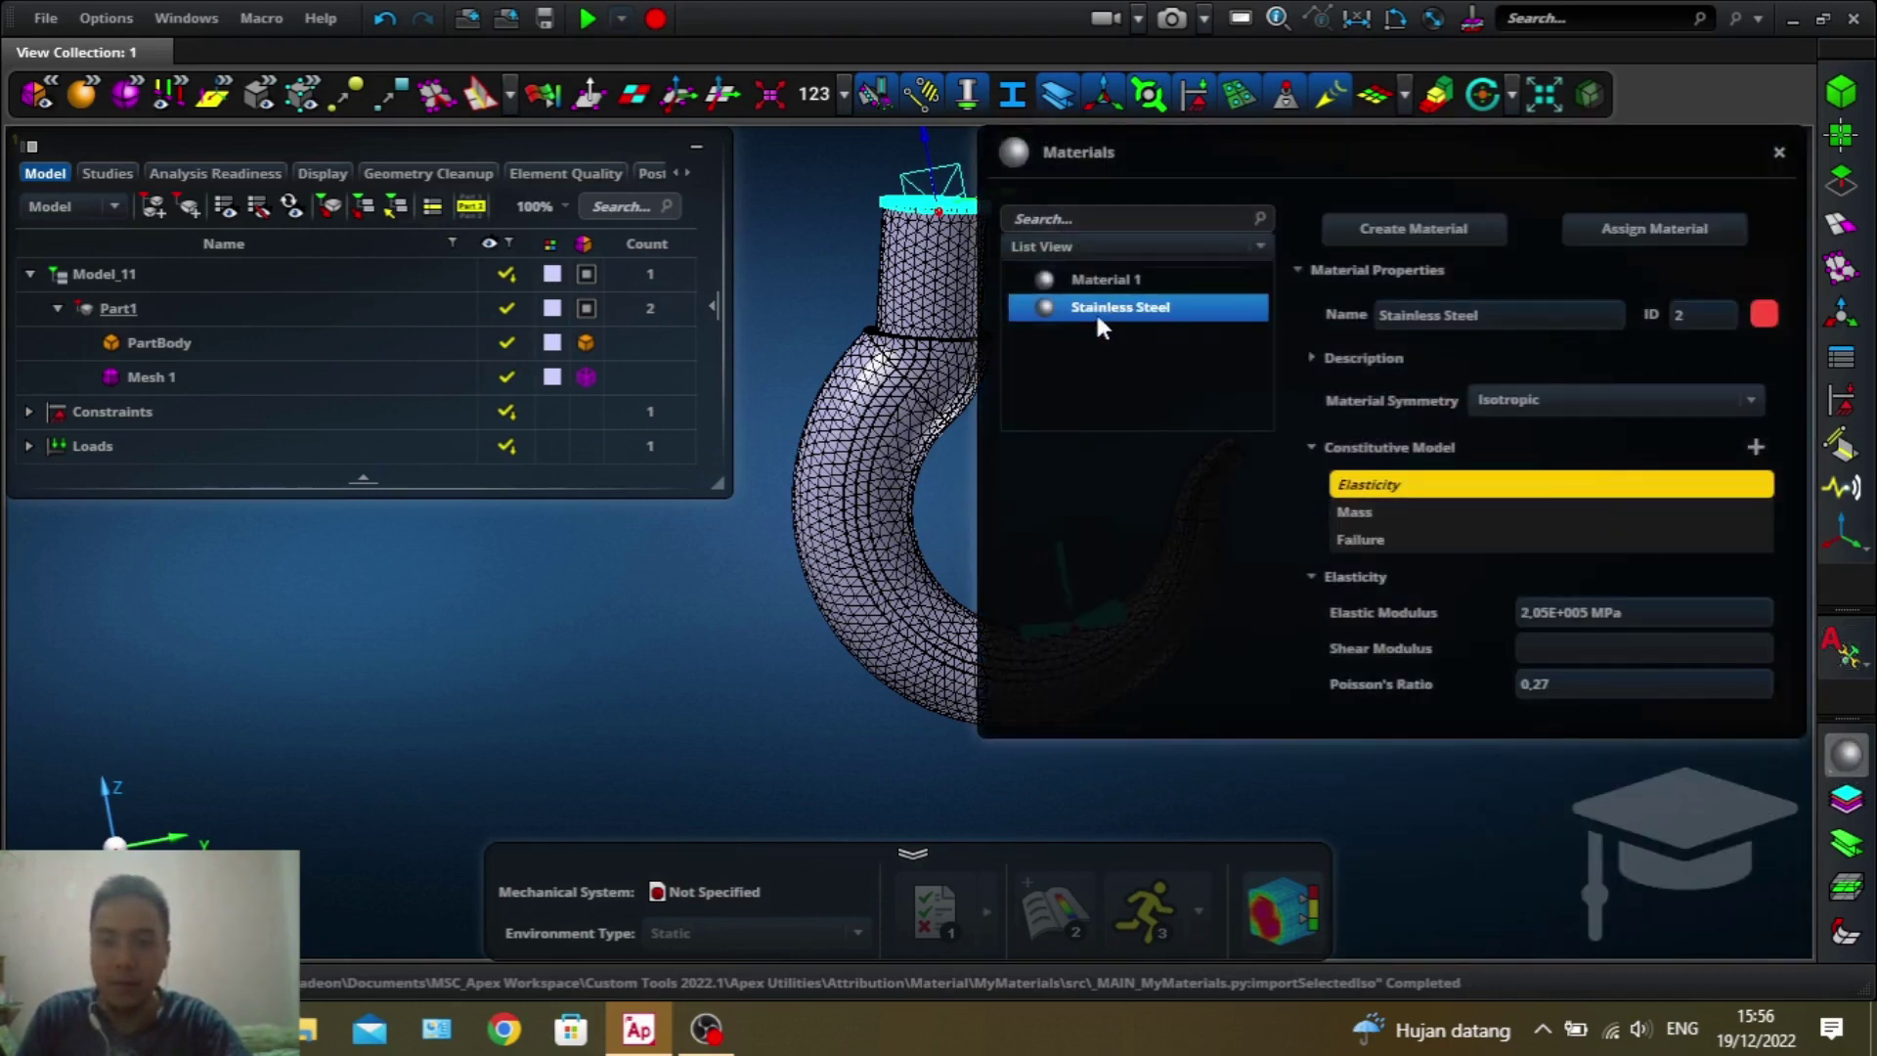
click(1639, 221)
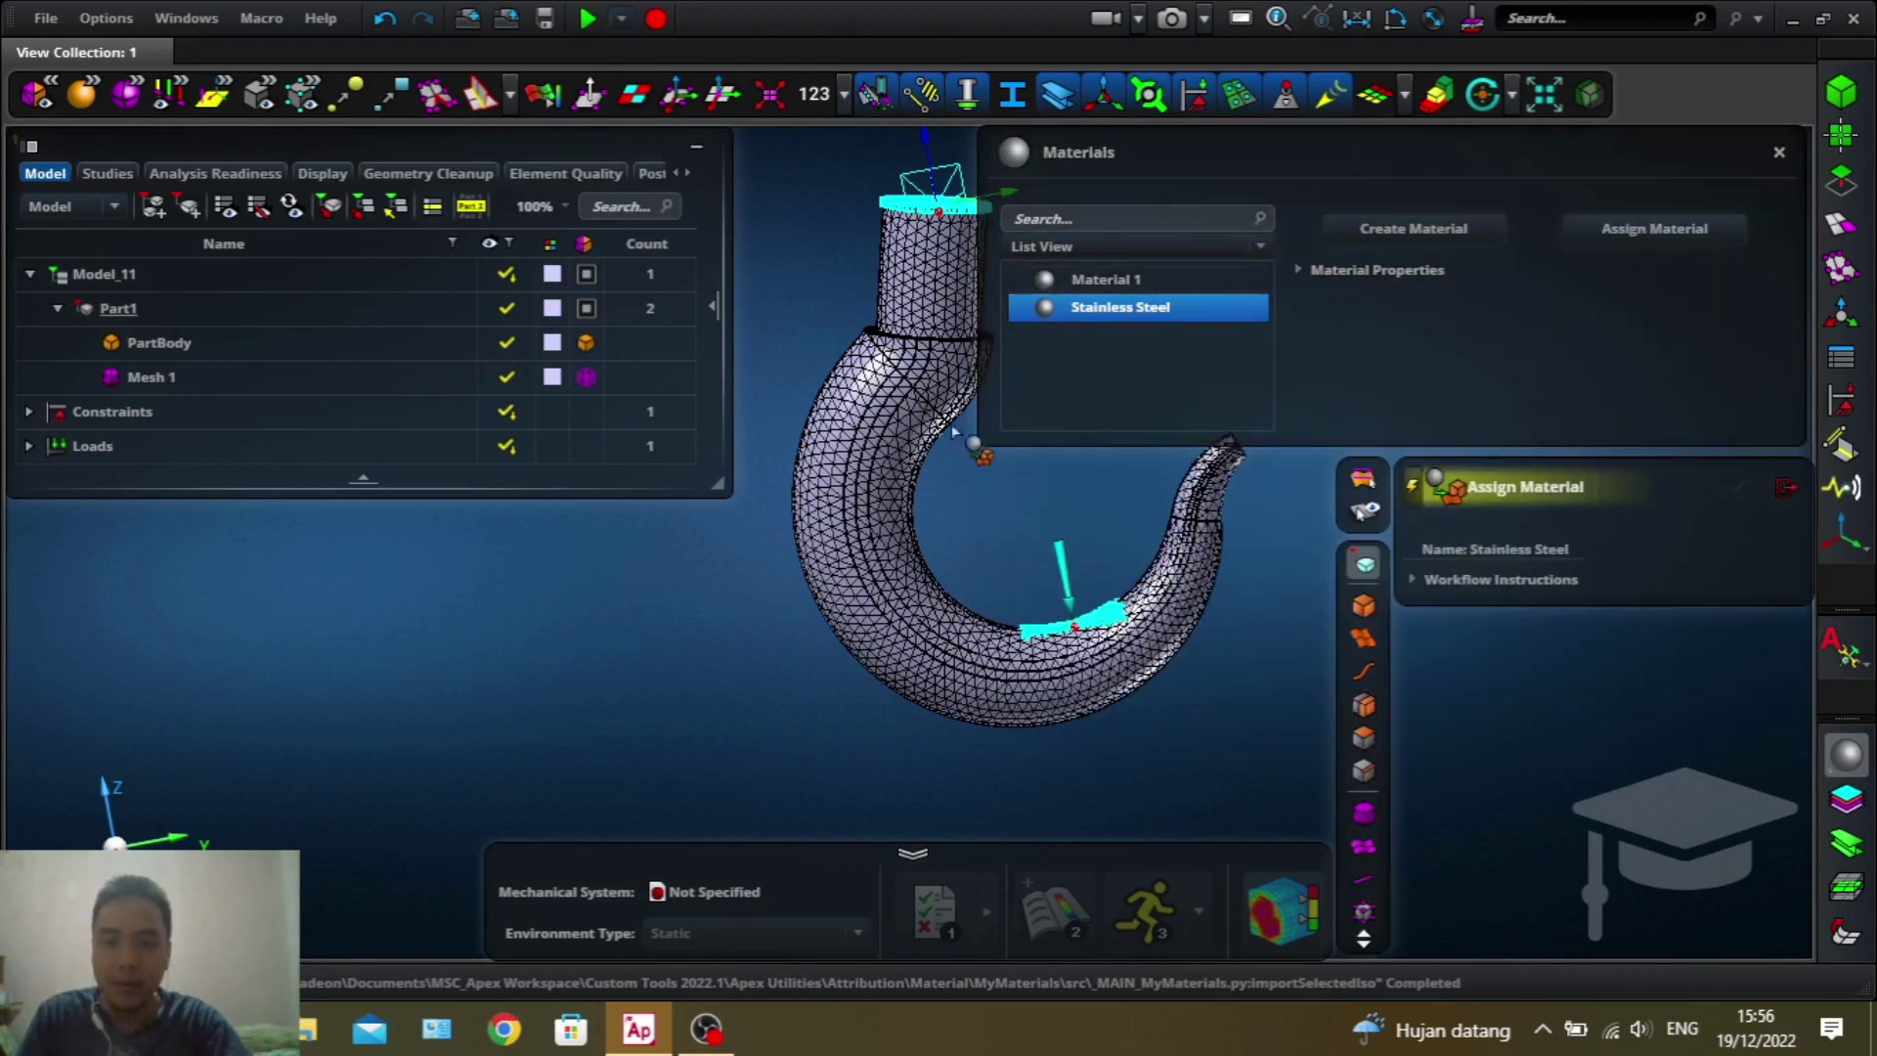
click(883, 430)
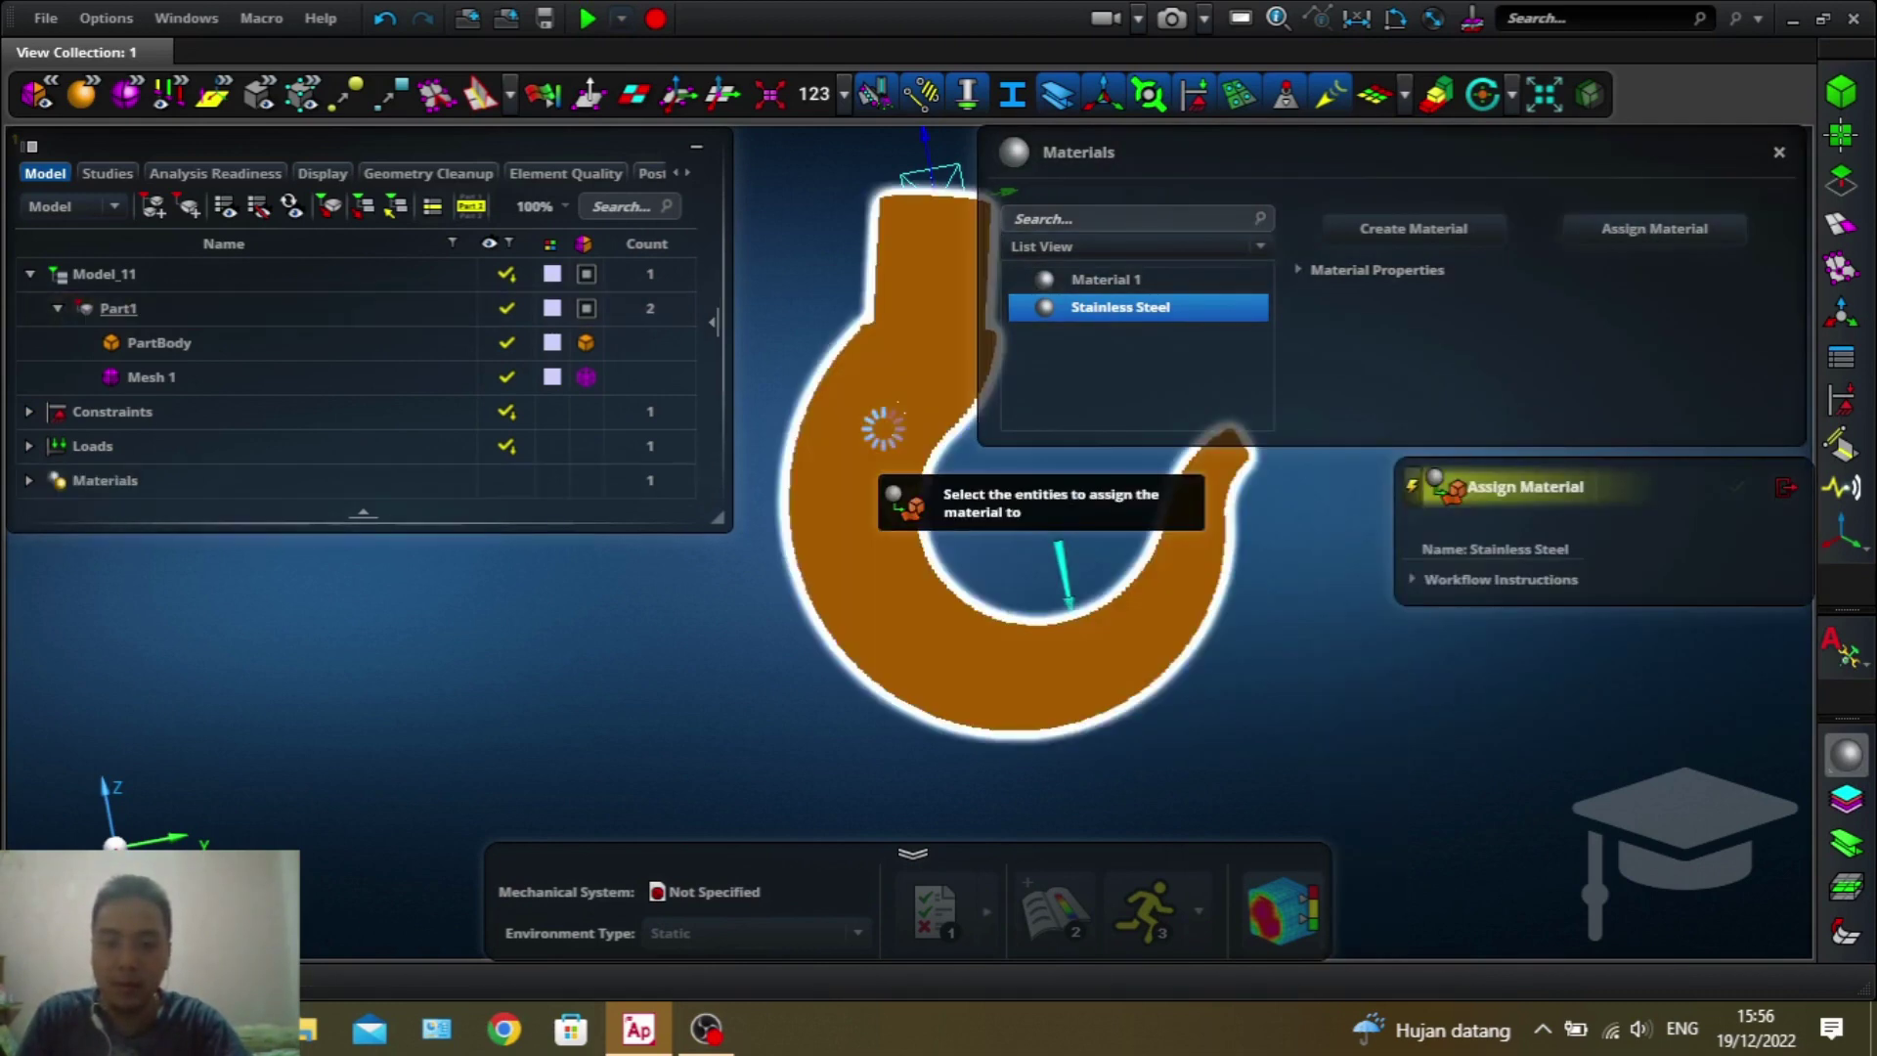
click(1786, 485)
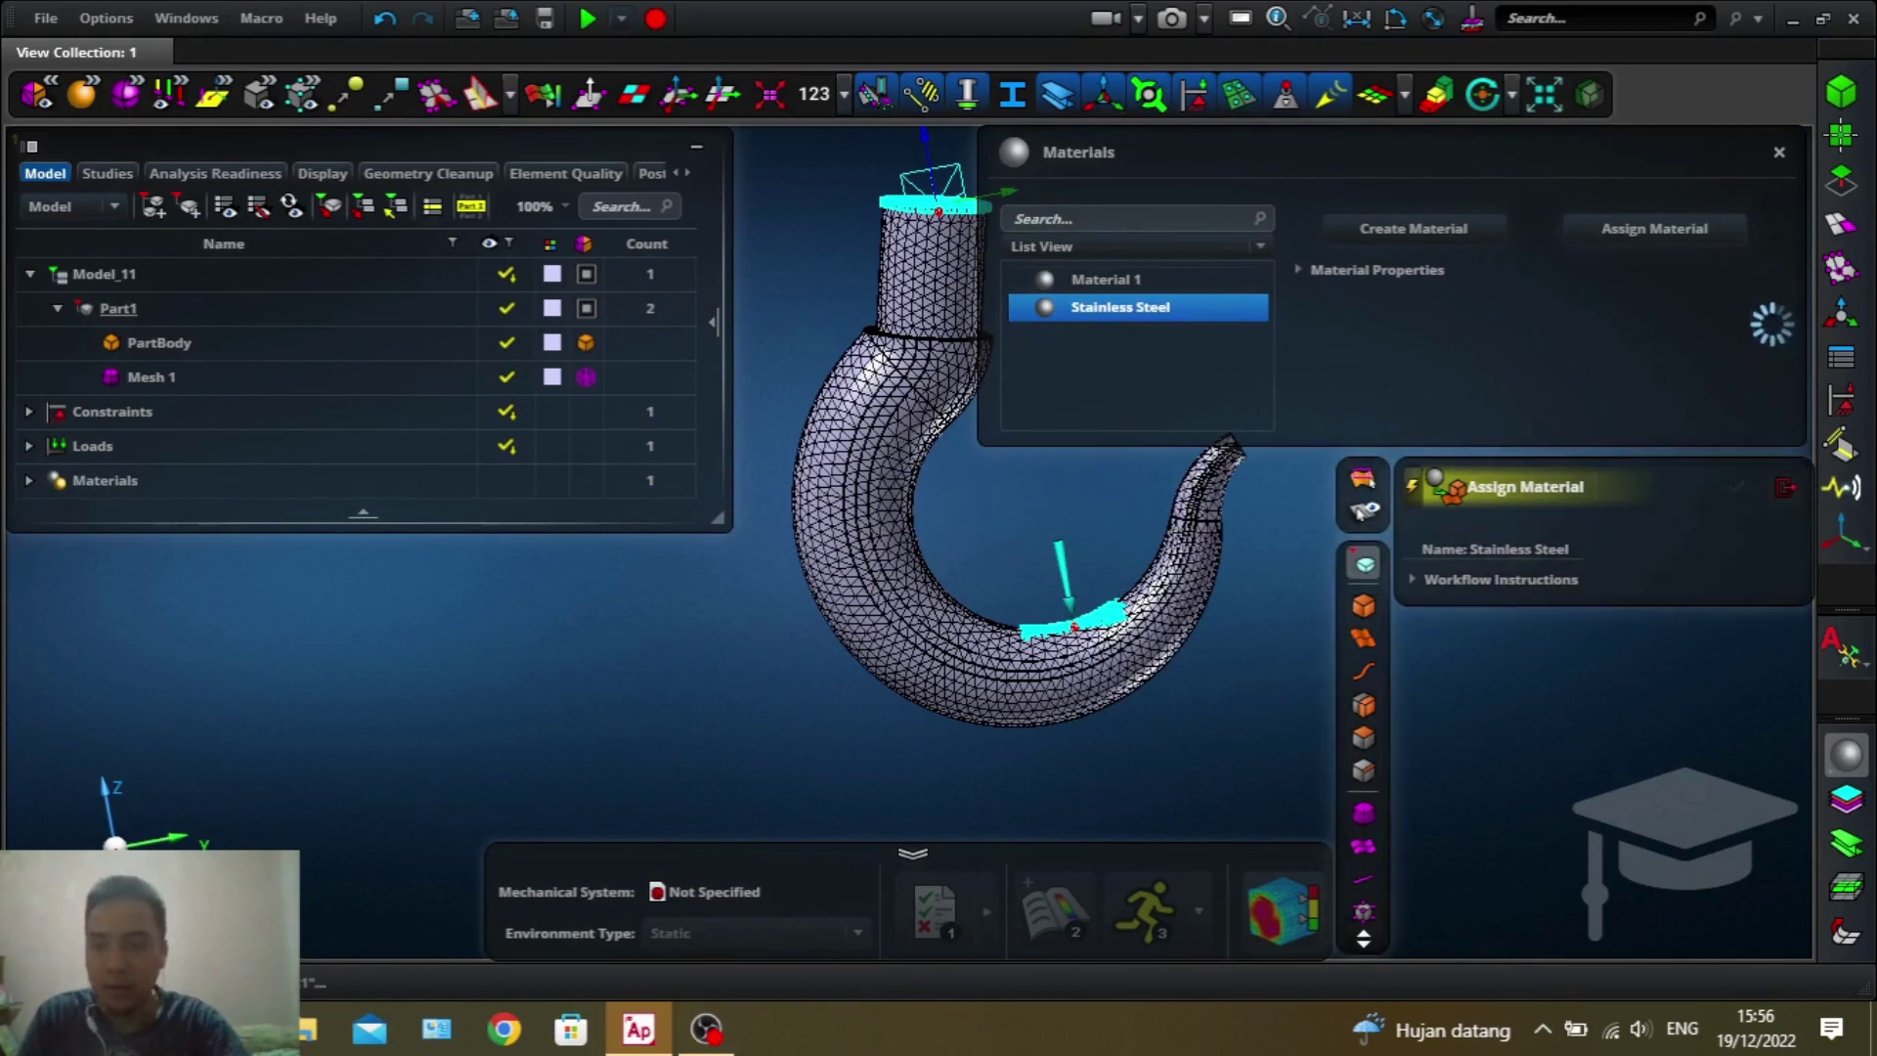
click(1779, 151)
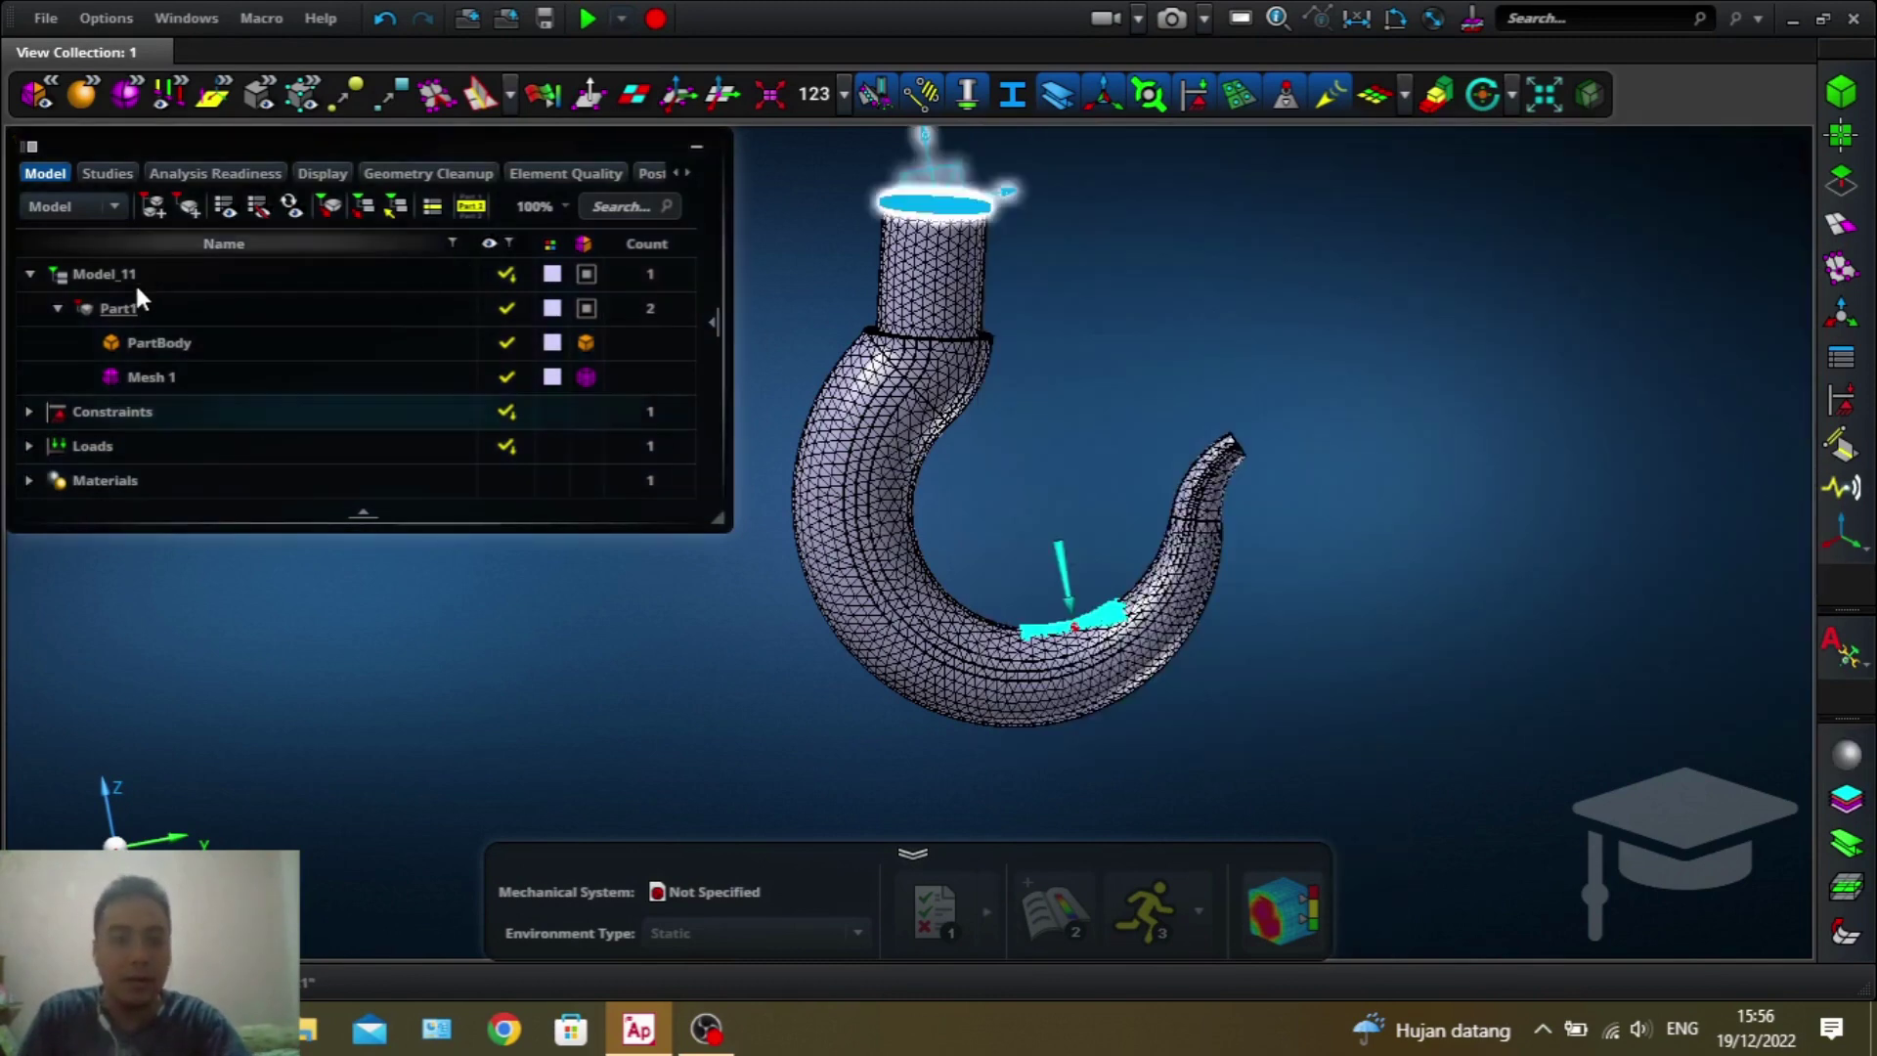
click(157, 379)
key(Escape)
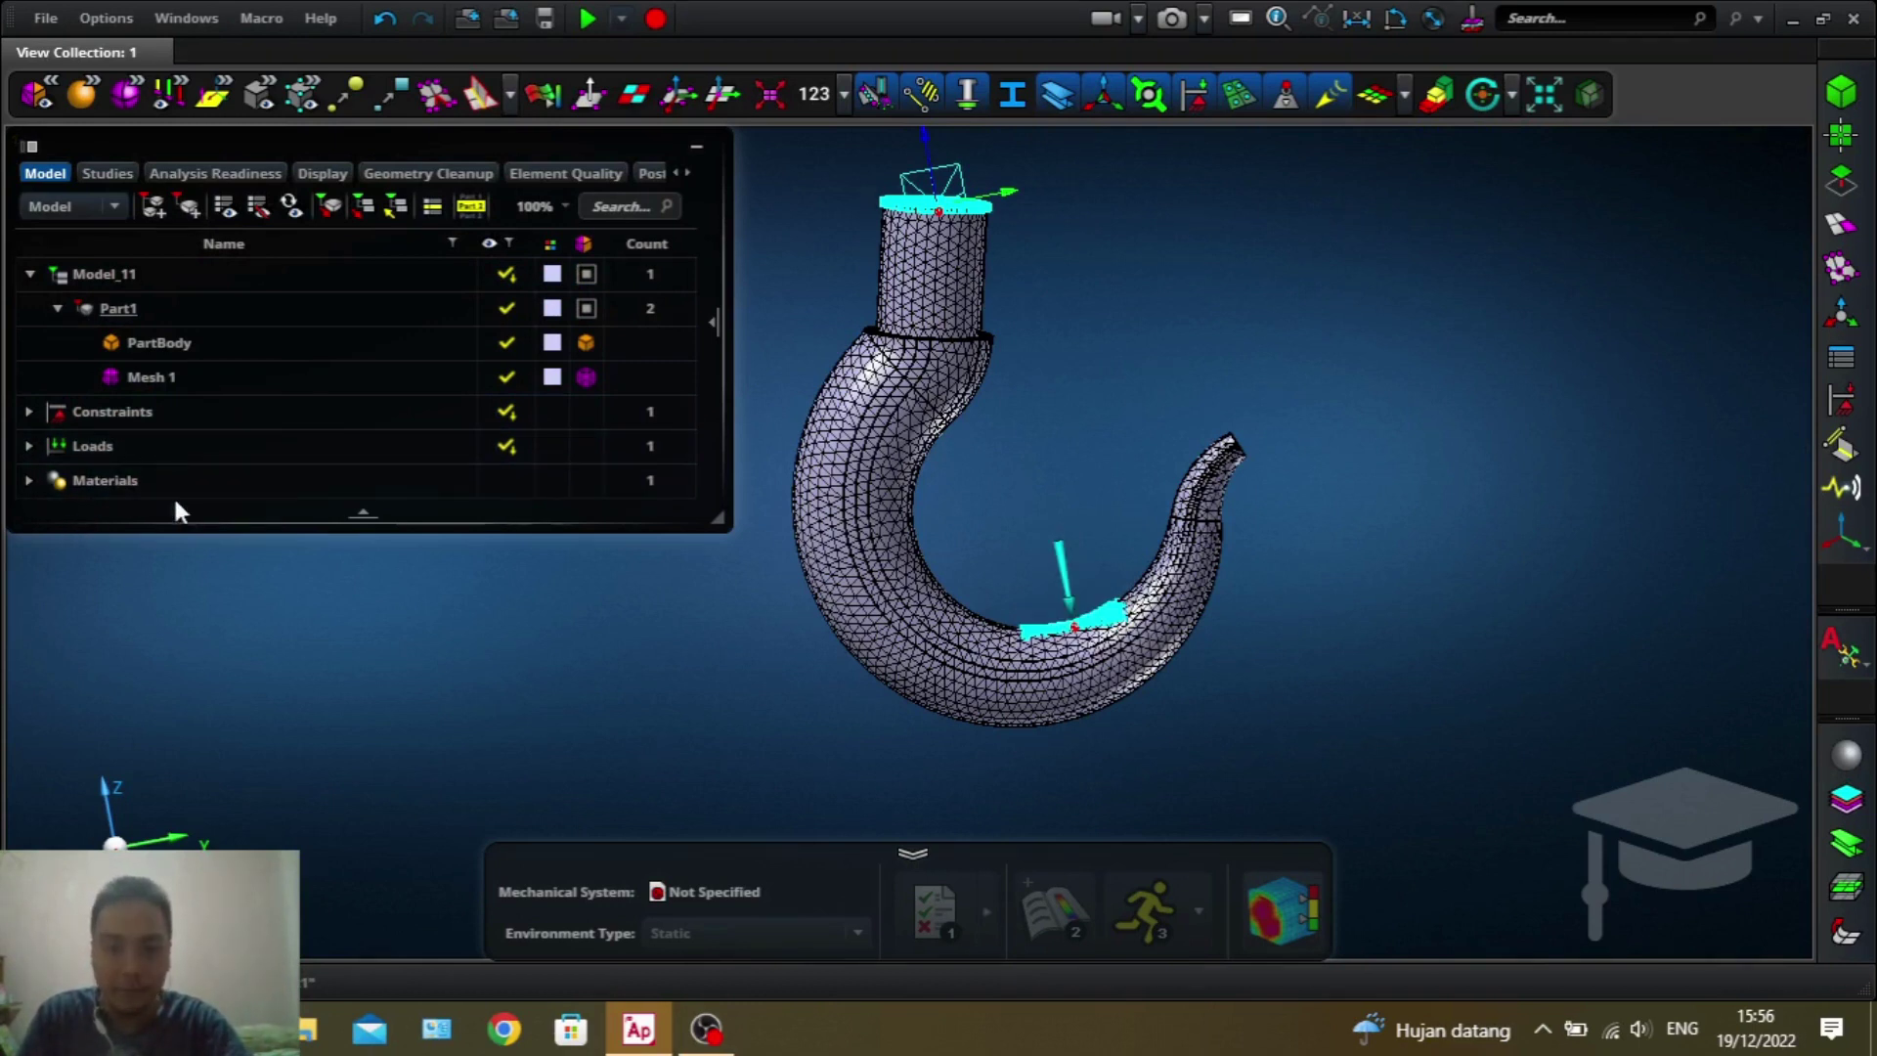
click(943, 253)
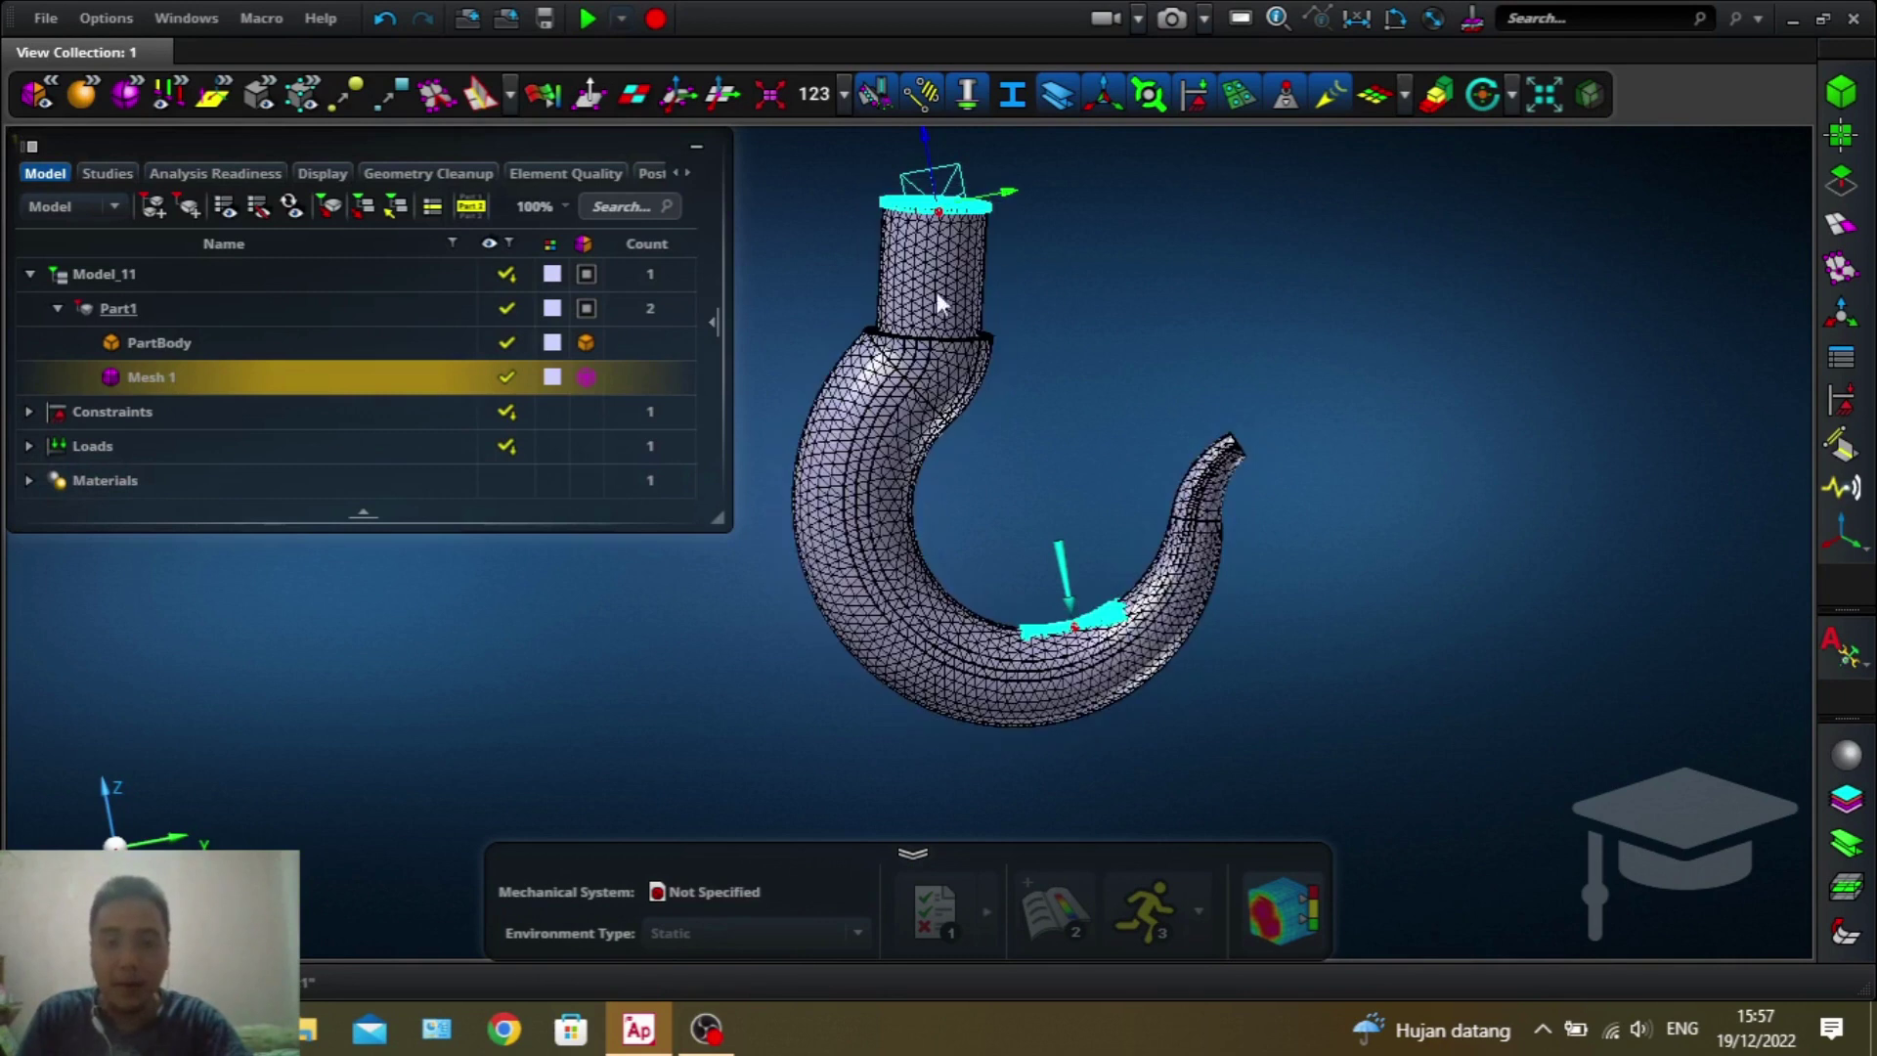
click(1178, 411)
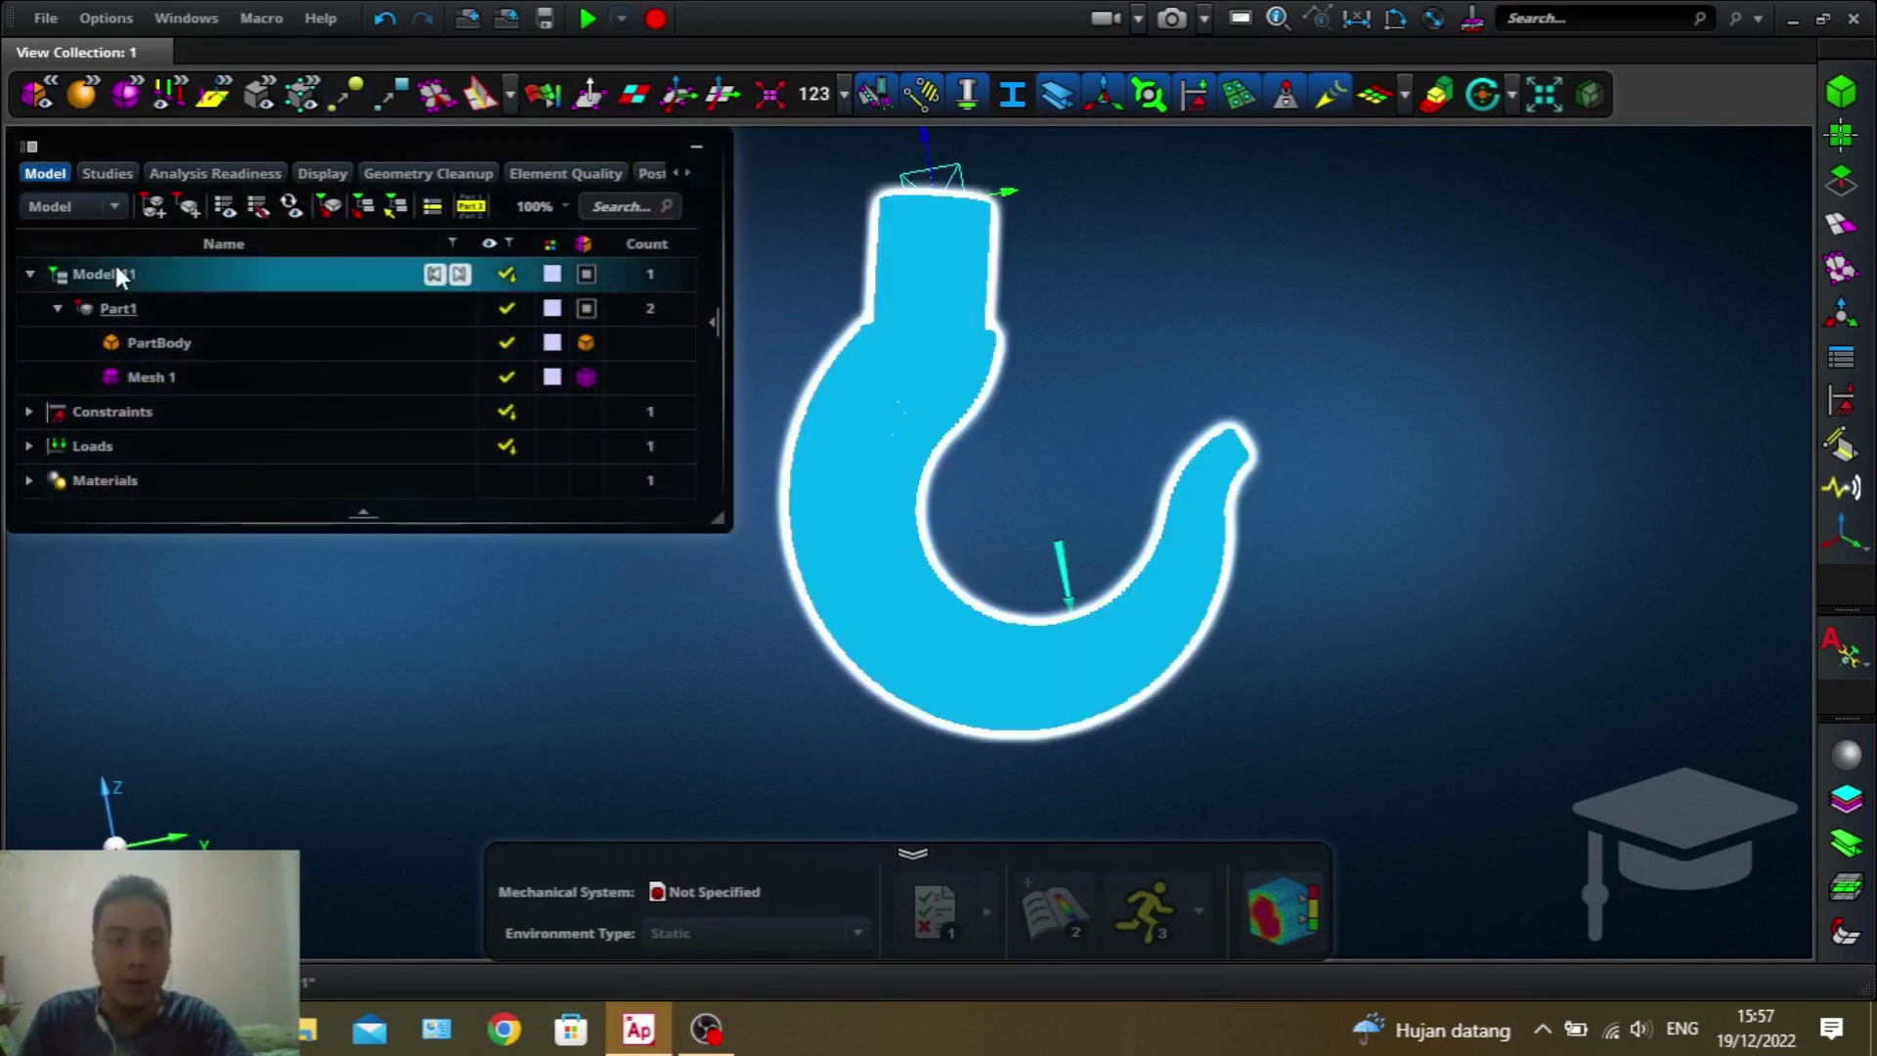
- Place Model_11 in the analysis scene
right_click(115, 274)
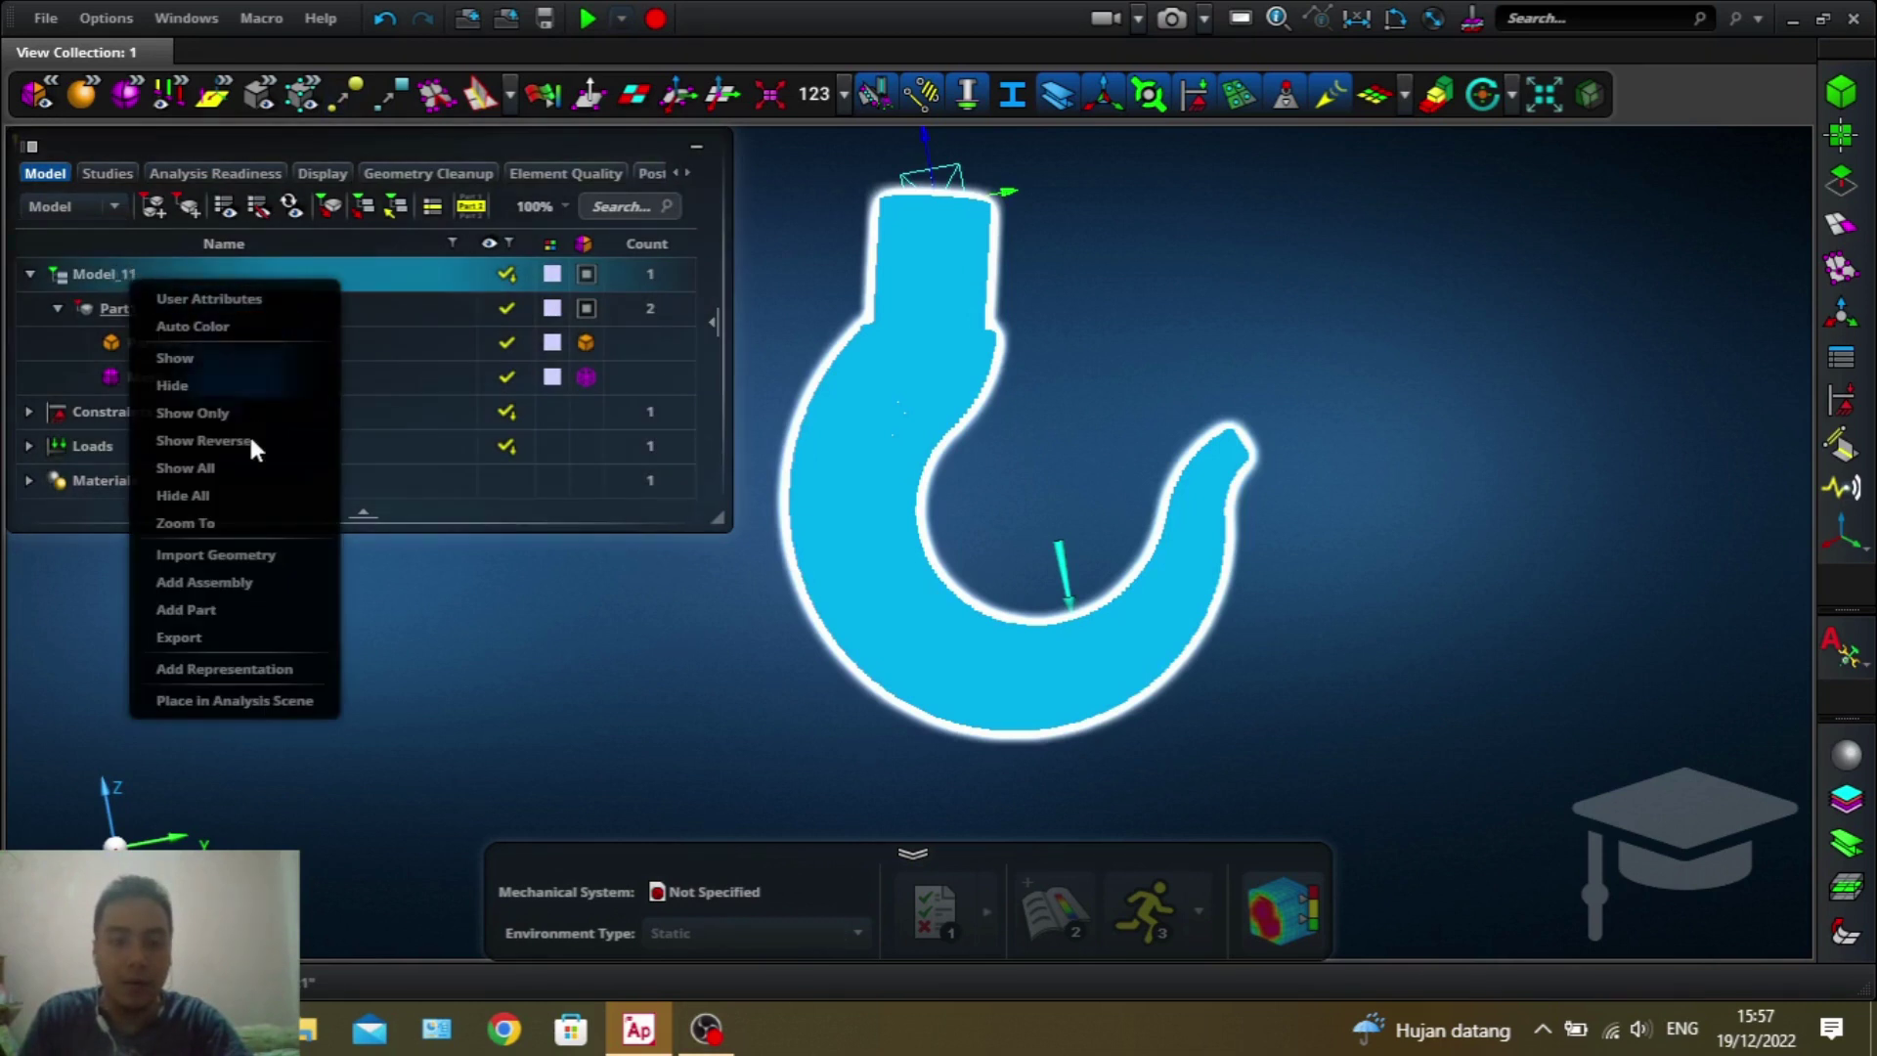
click(250, 701)
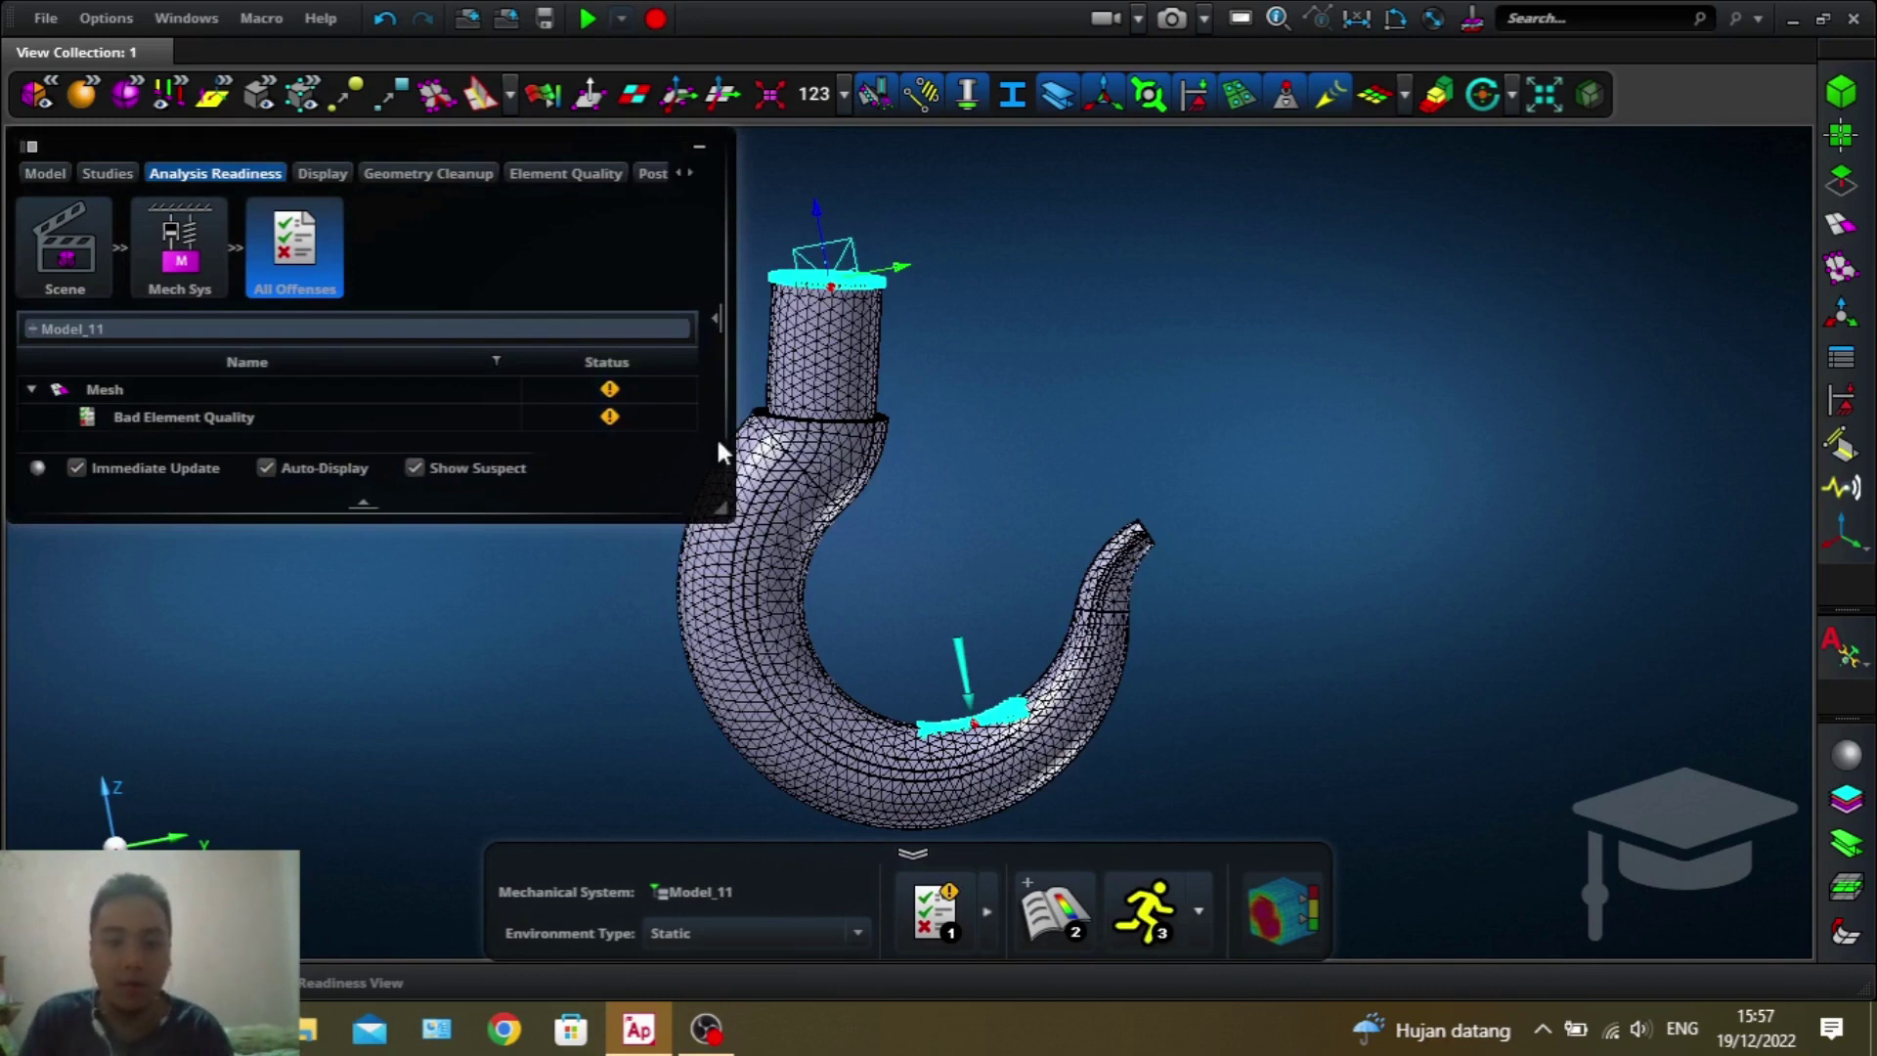
middle_drag(1019, 497, 1150, 445)
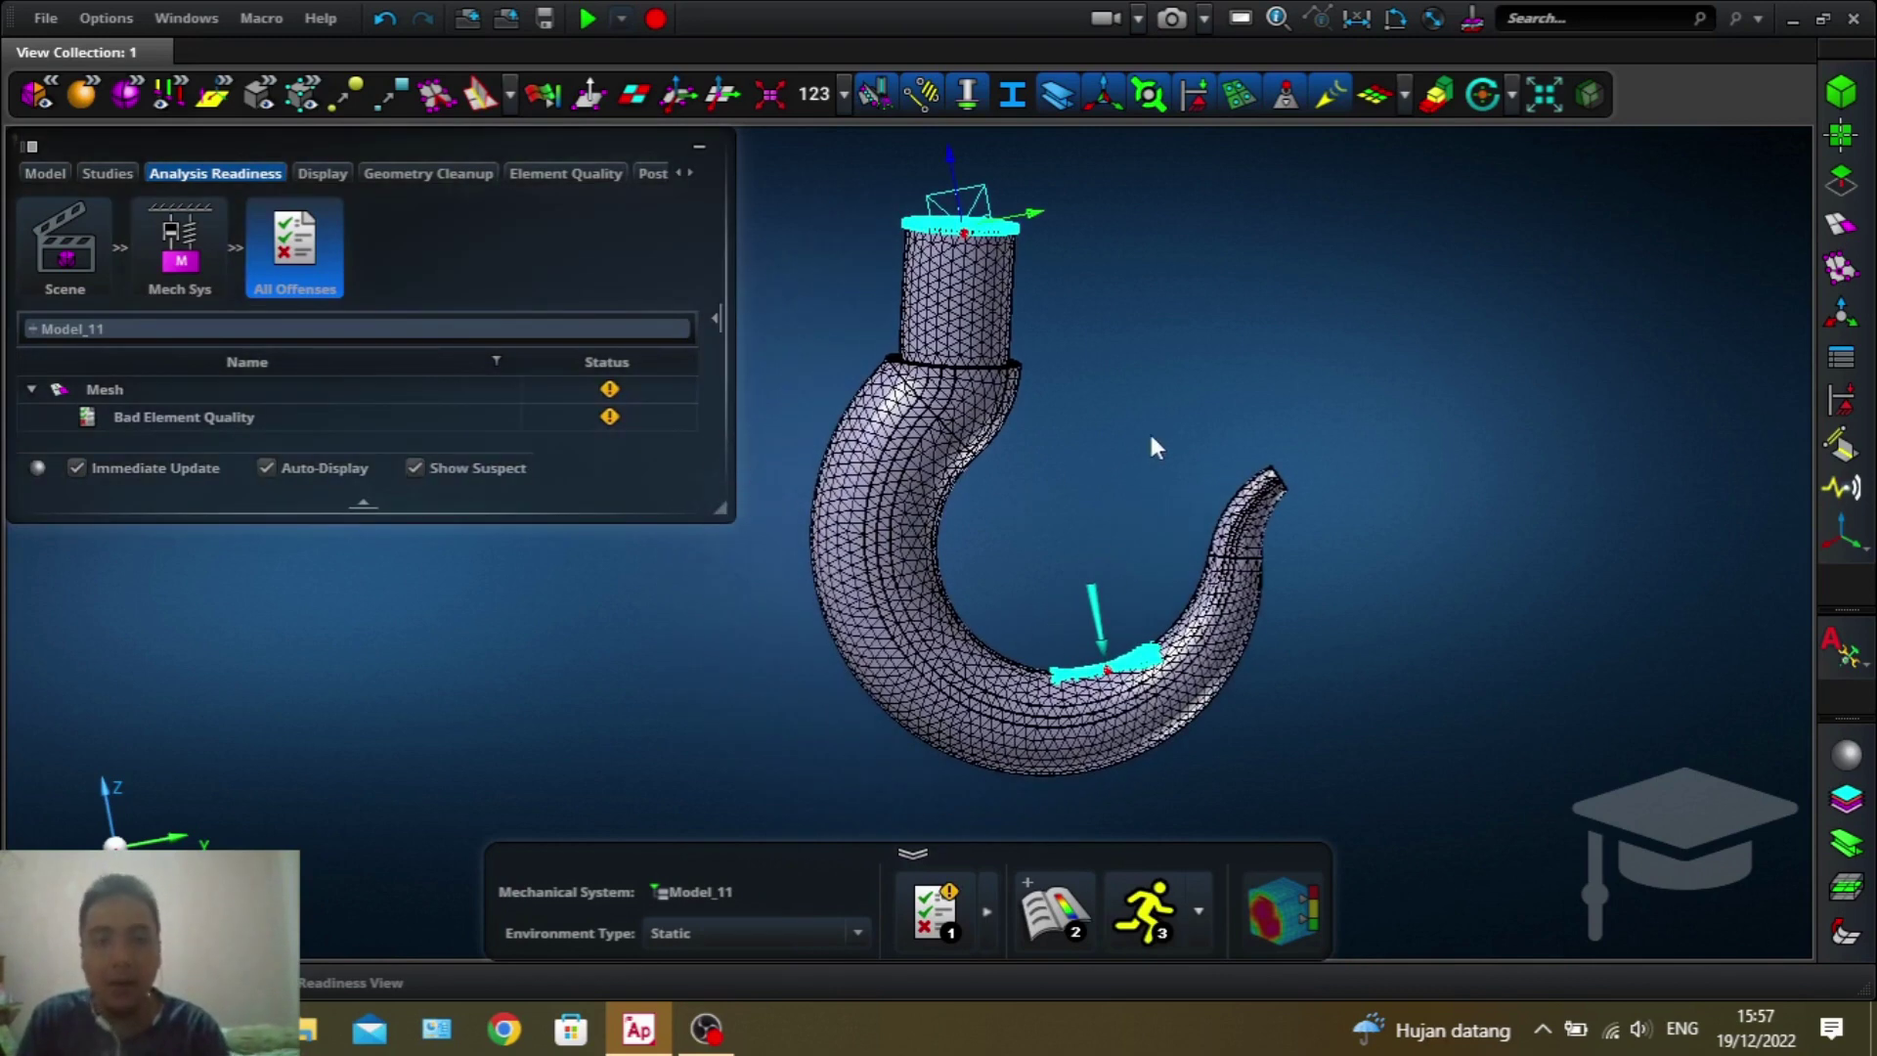
- Check the Quality Index of the hook mesh's 3D elements, inspect the model, and close the element quality check
click(547, 94)
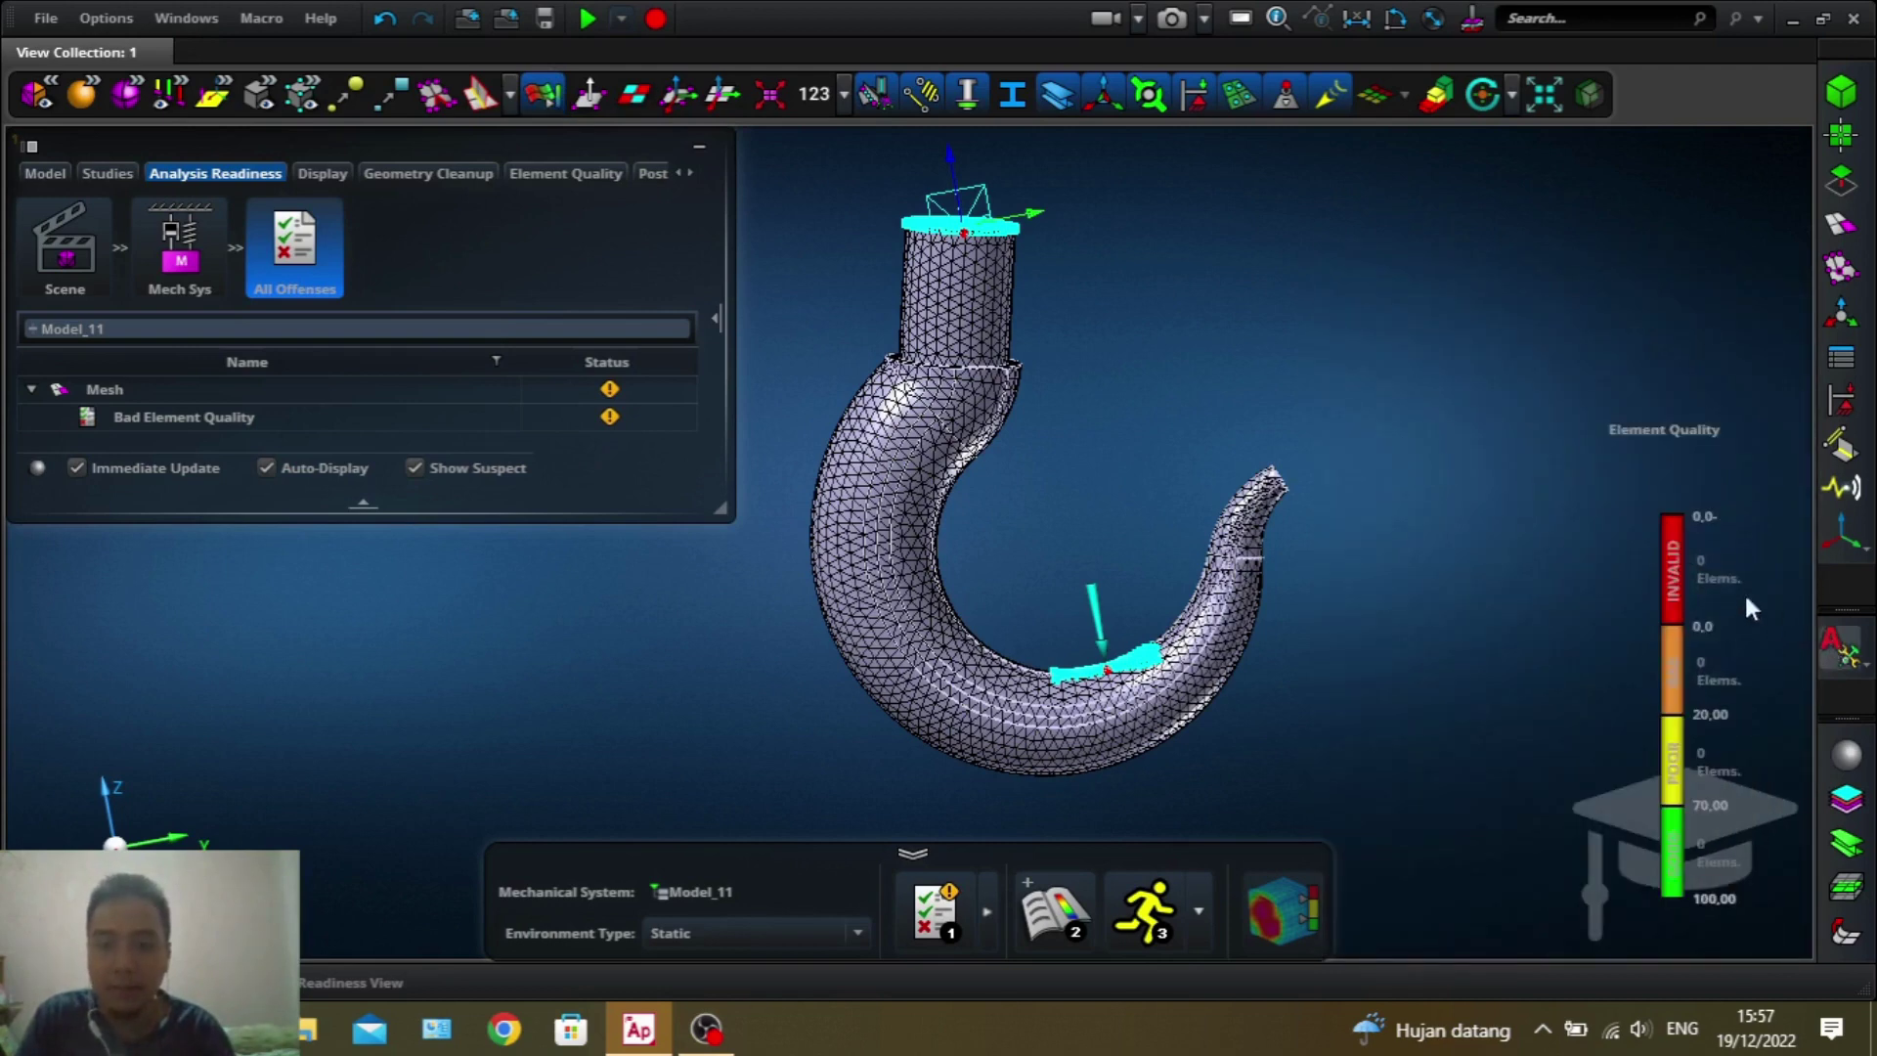
mouse_move(1585, 523)
click(1414, 430)
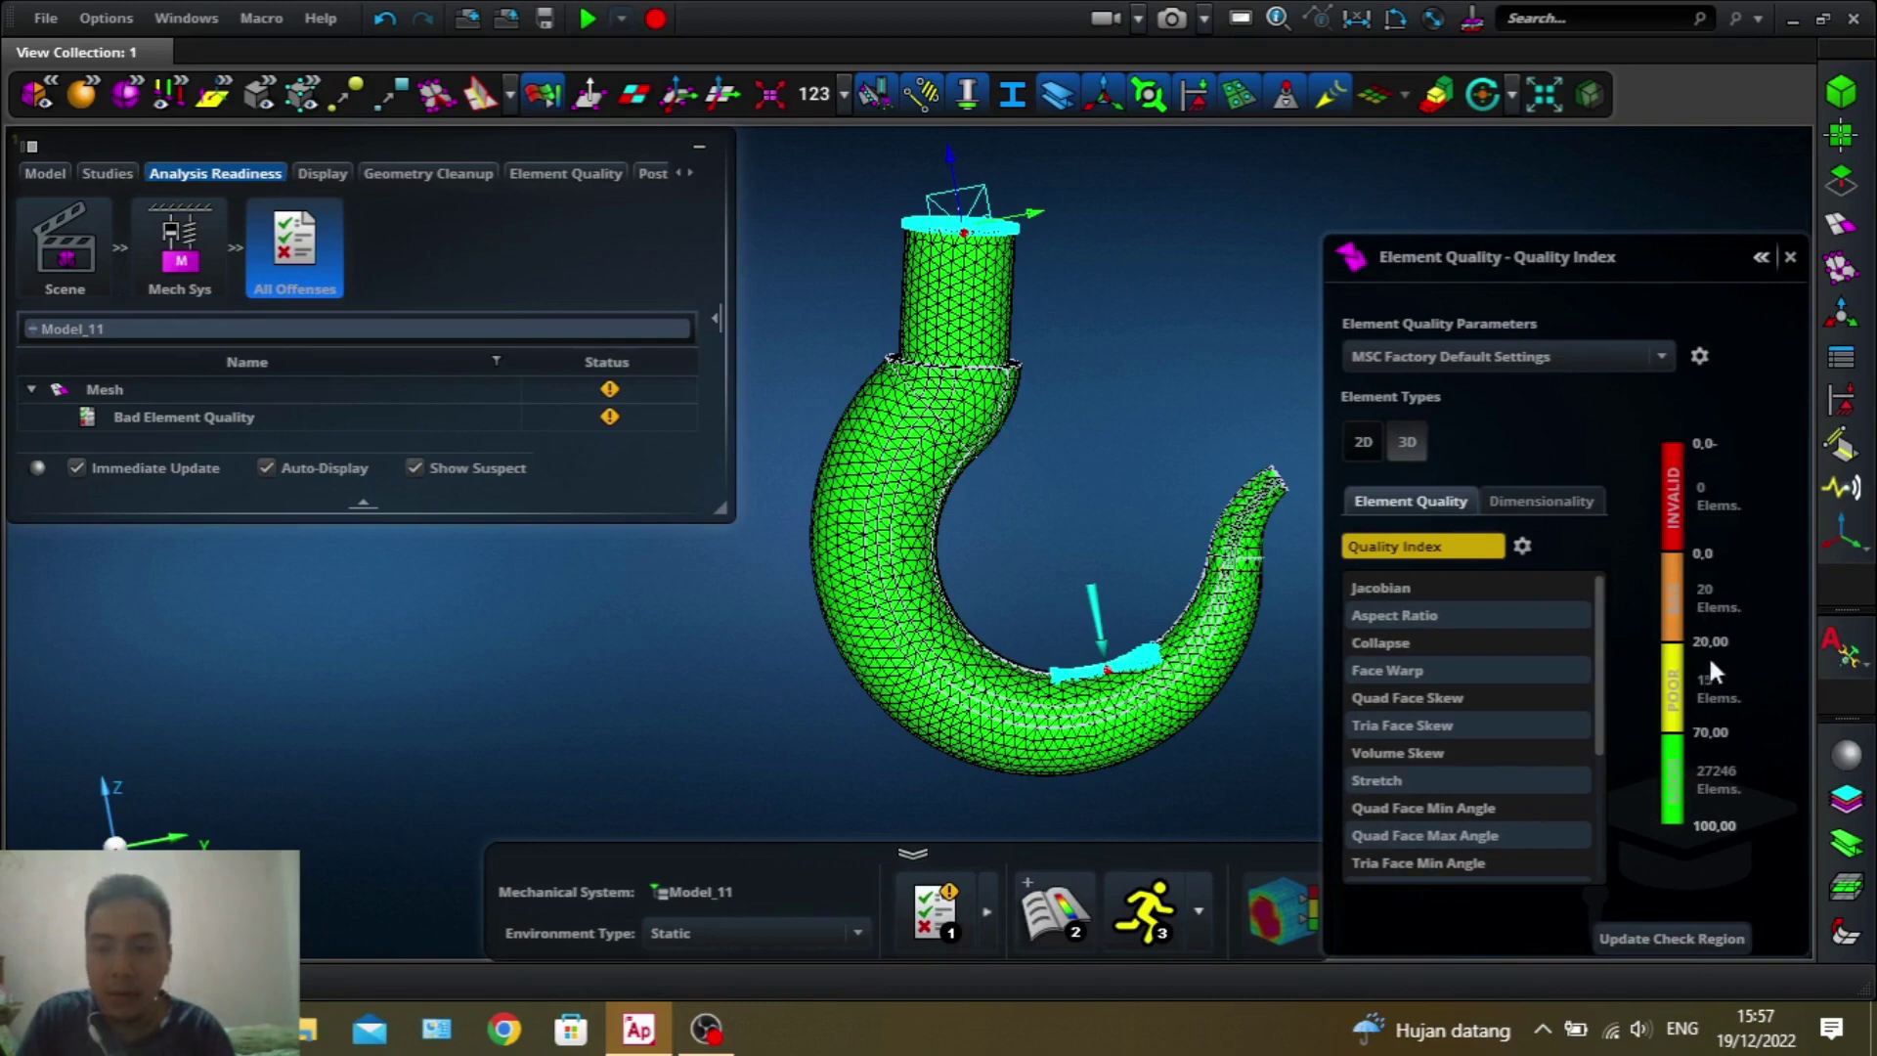
scroll(1105, 469, up, 5)
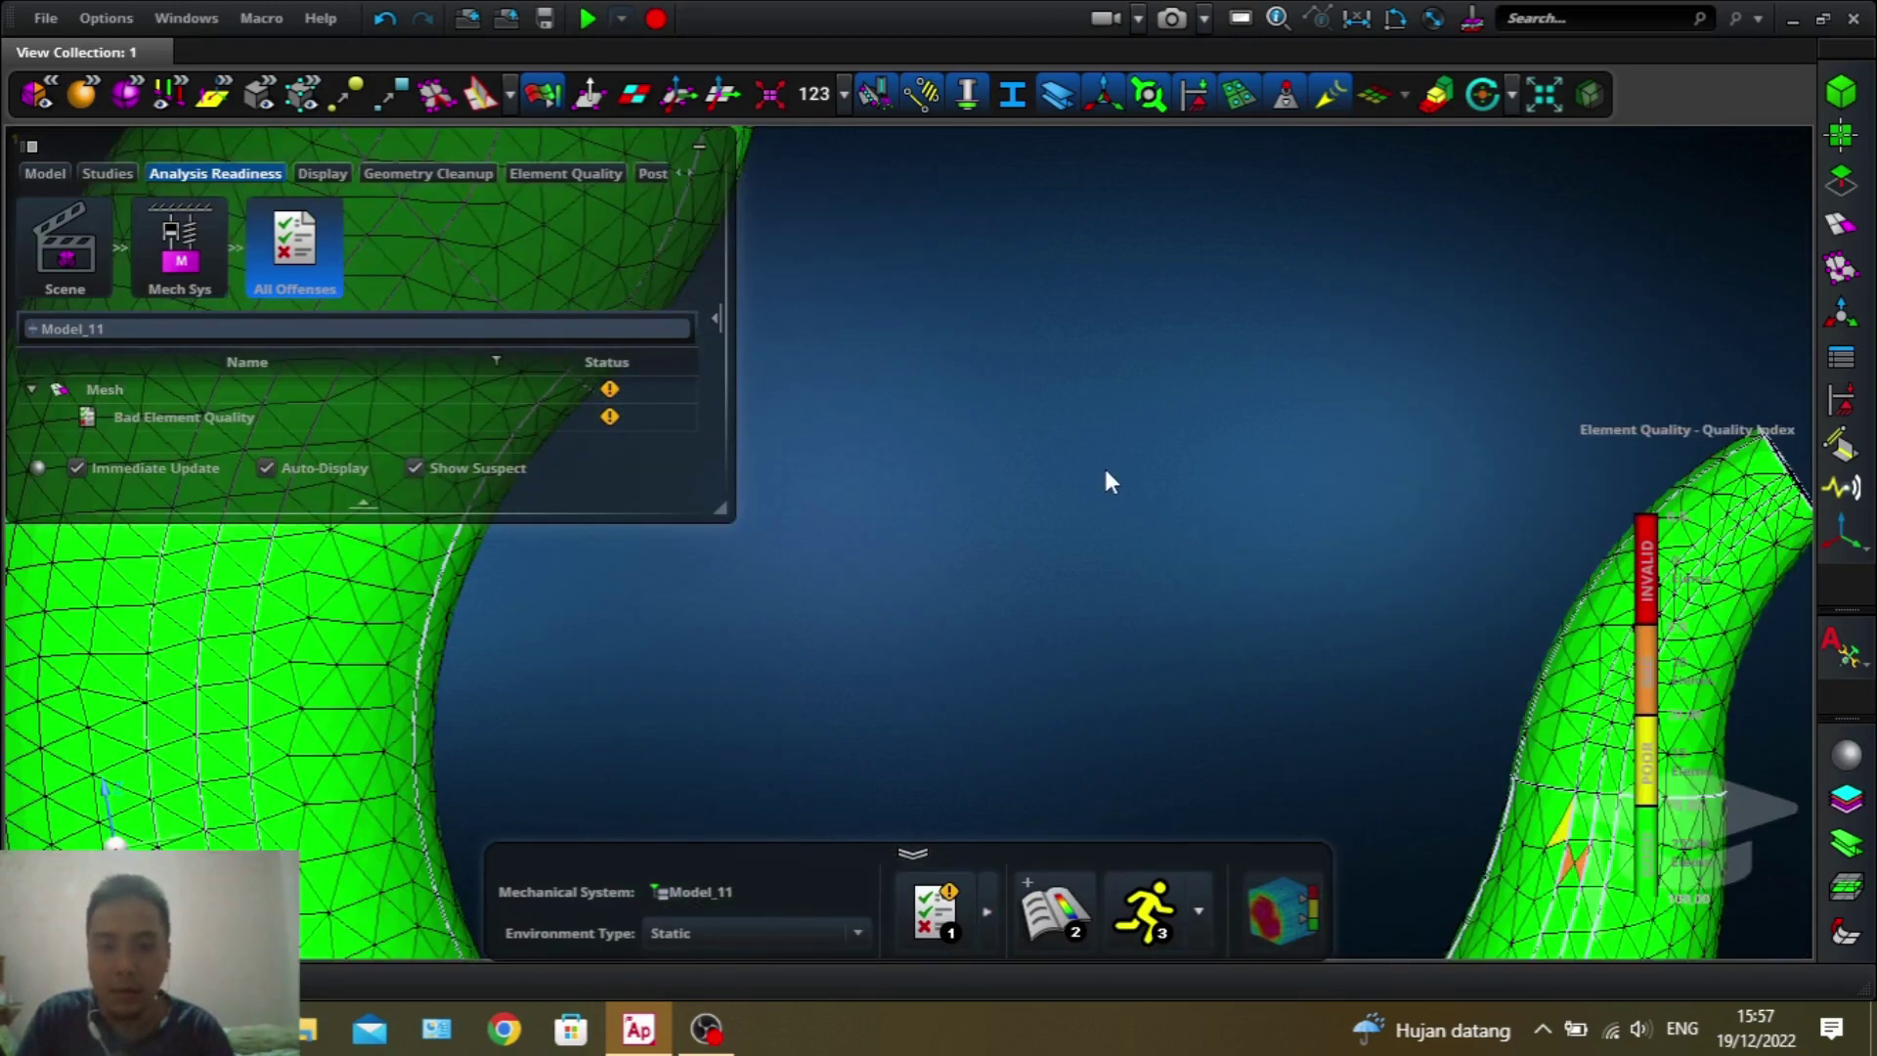
scroll(1109, 469, down, 5)
mouse_move(1111, 473)
middle_down()
mouse_move(1111, 511)
mouse_move(1155, 521)
mouse_move(1130, 479)
middle_up()
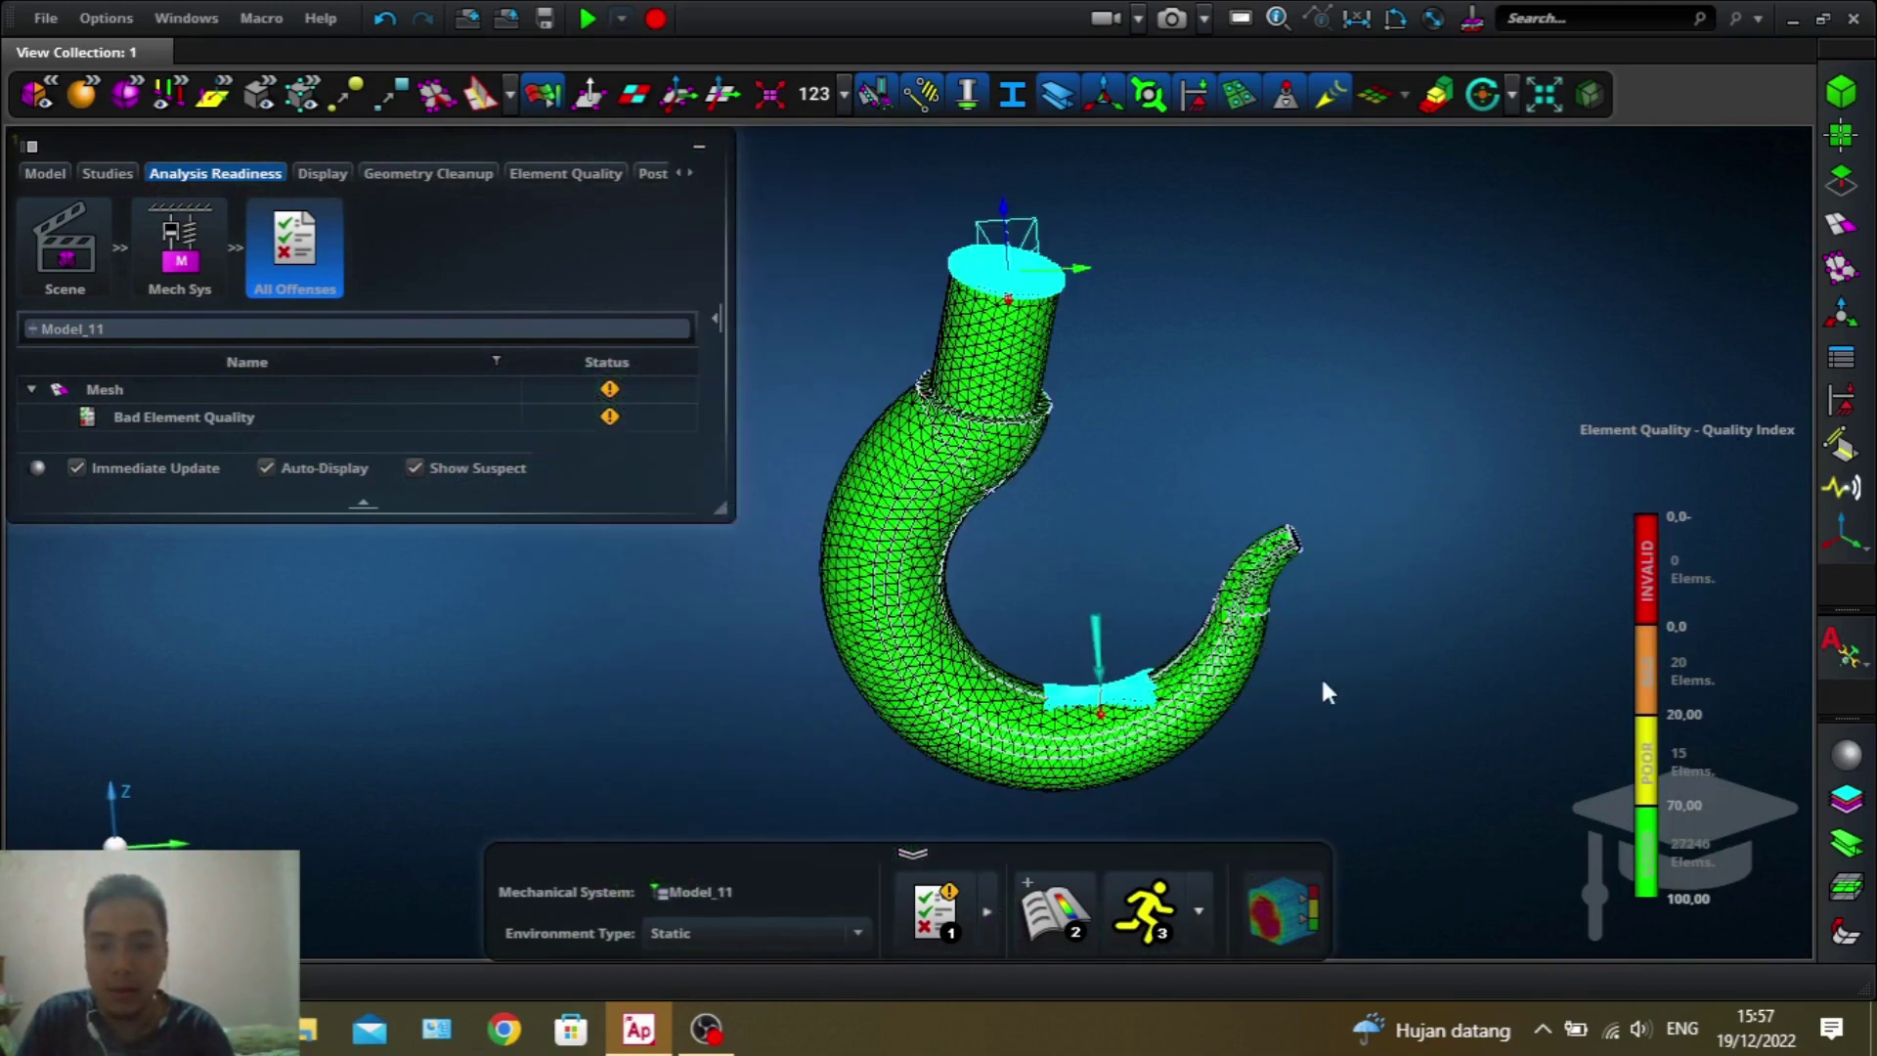
middle_drag(1320, 675, 1311, 654)
click(1701, 606)
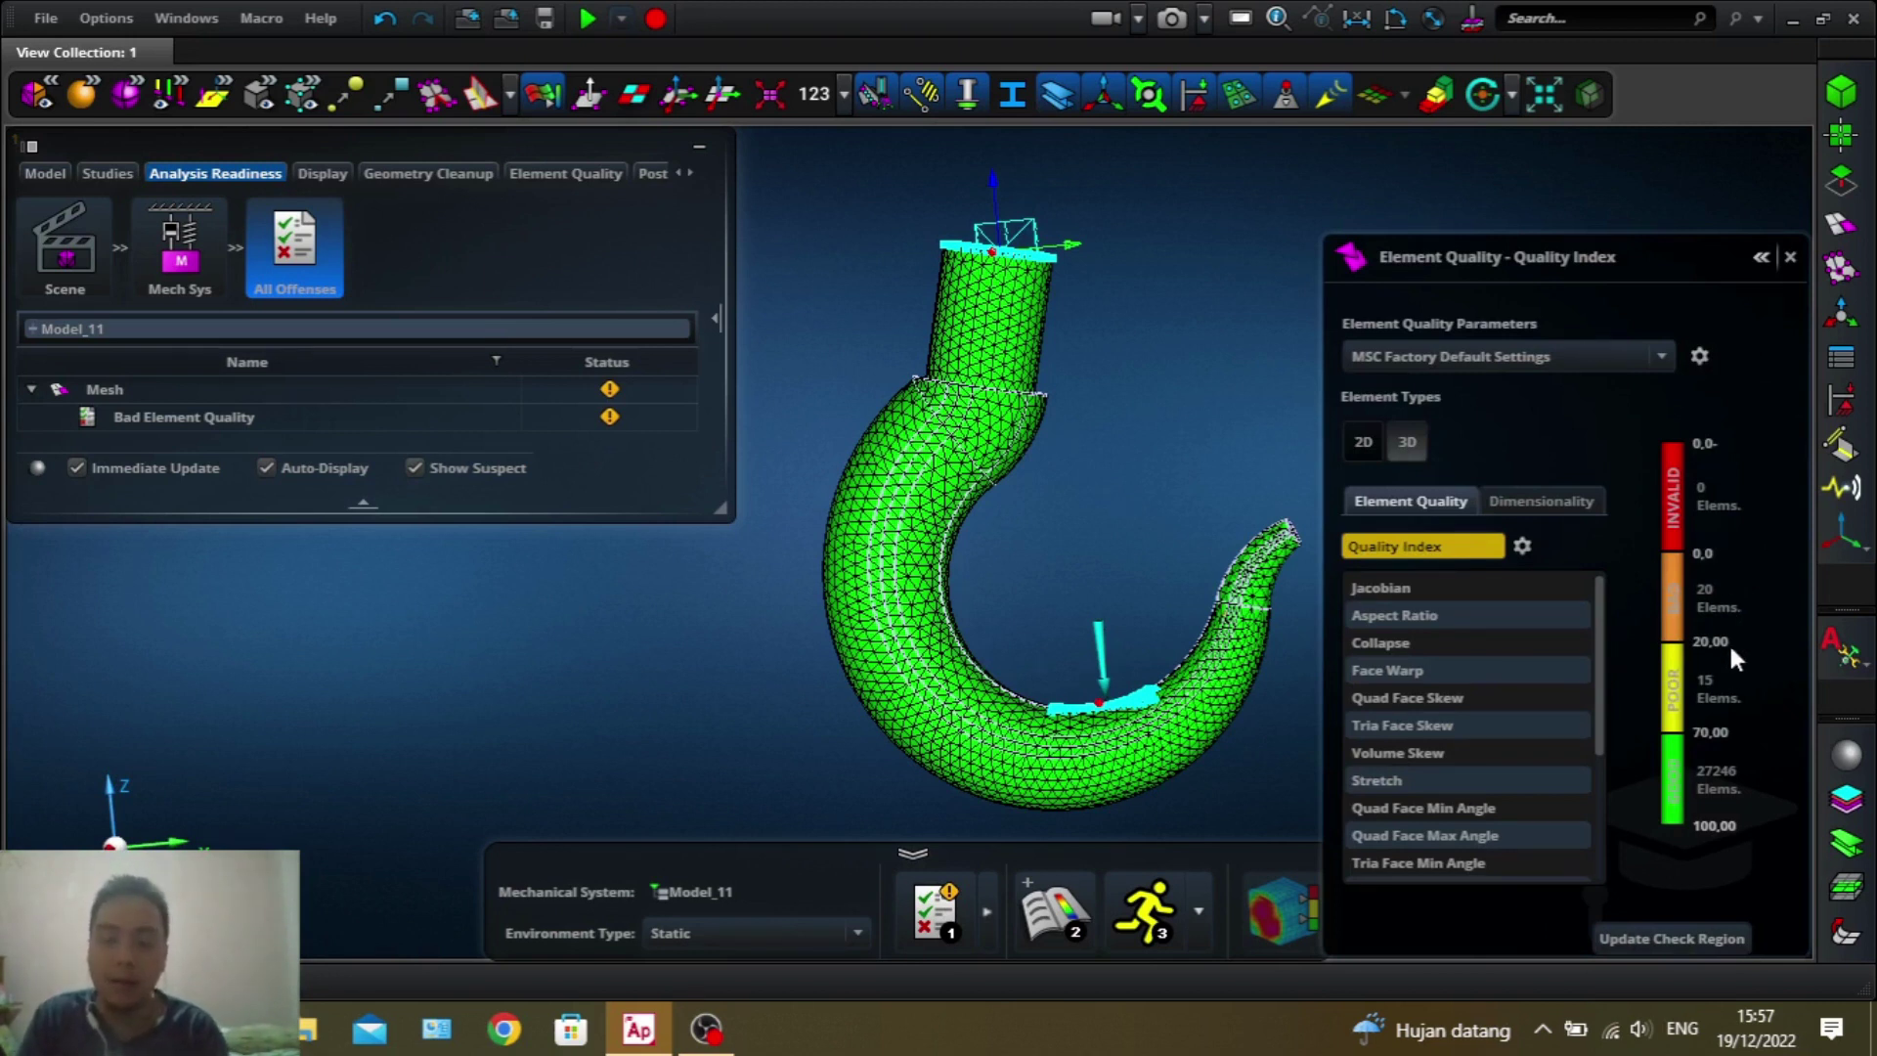
click(1792, 256)
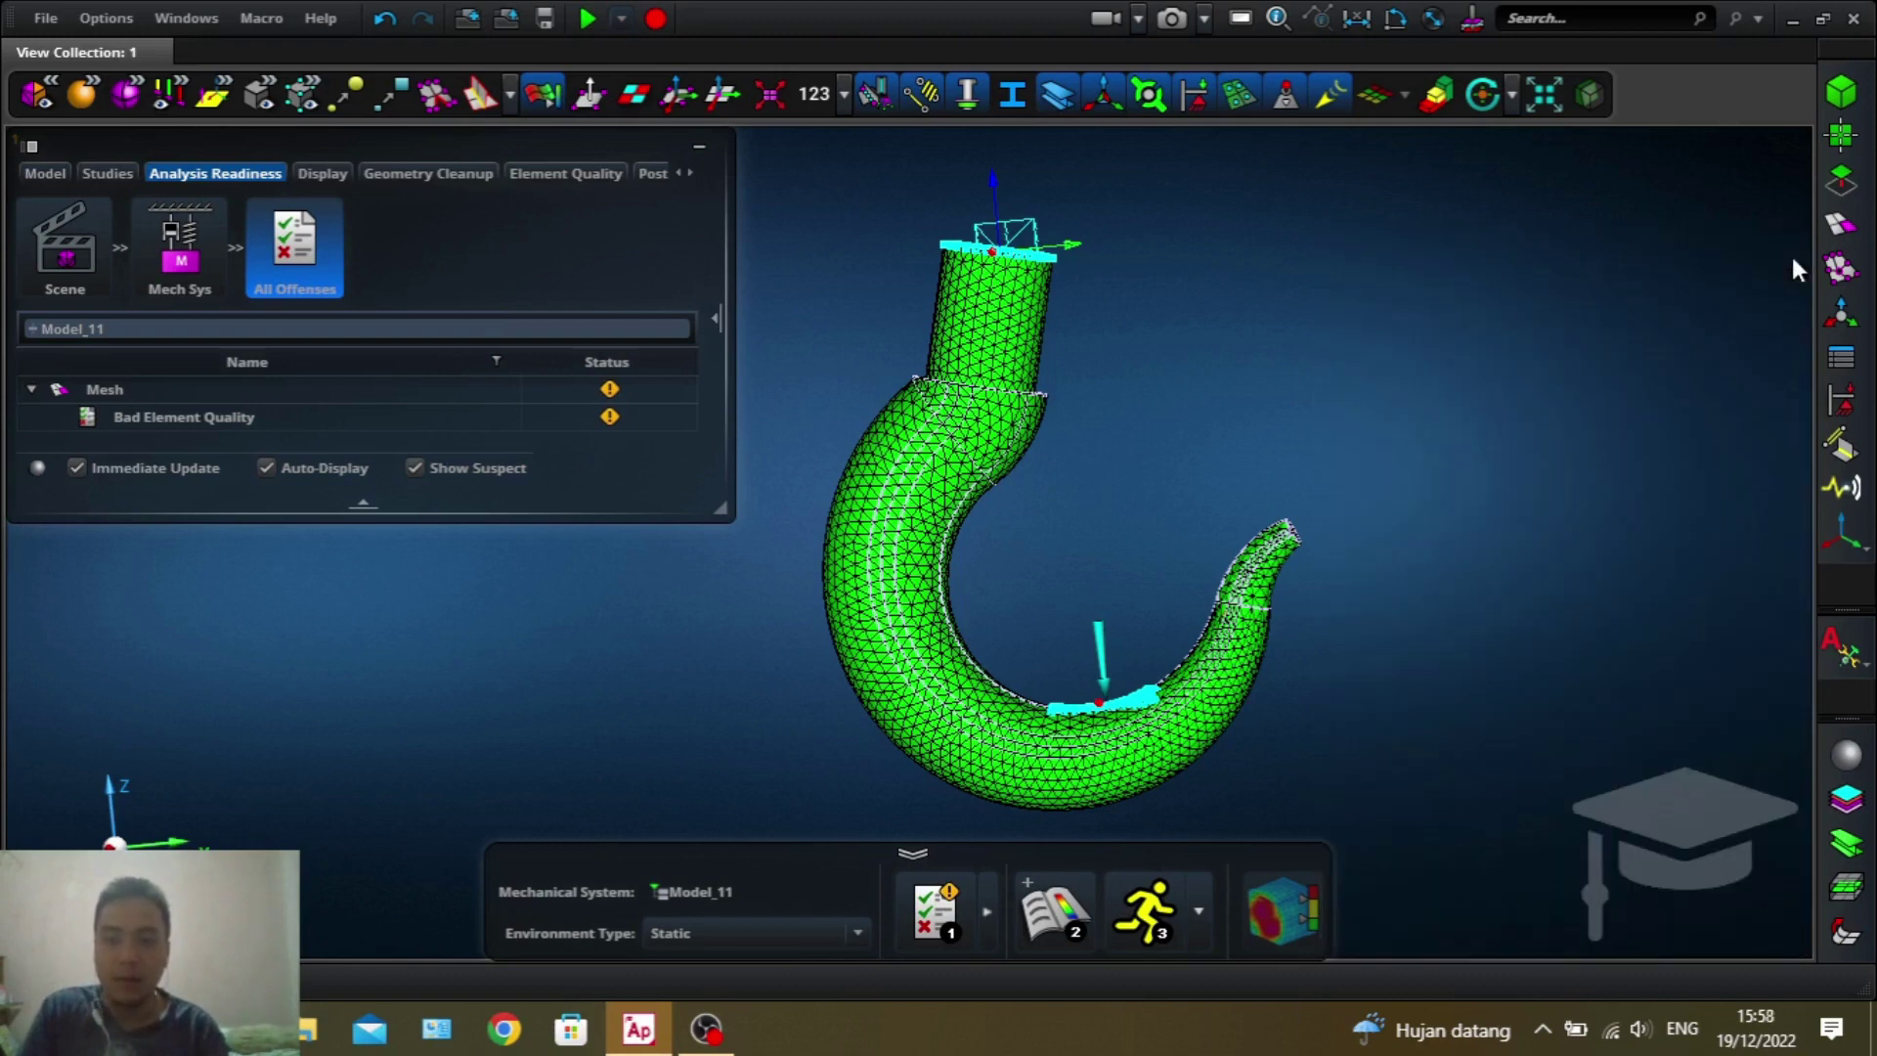
- Run the static analysis of Model_11
click(1142, 927)
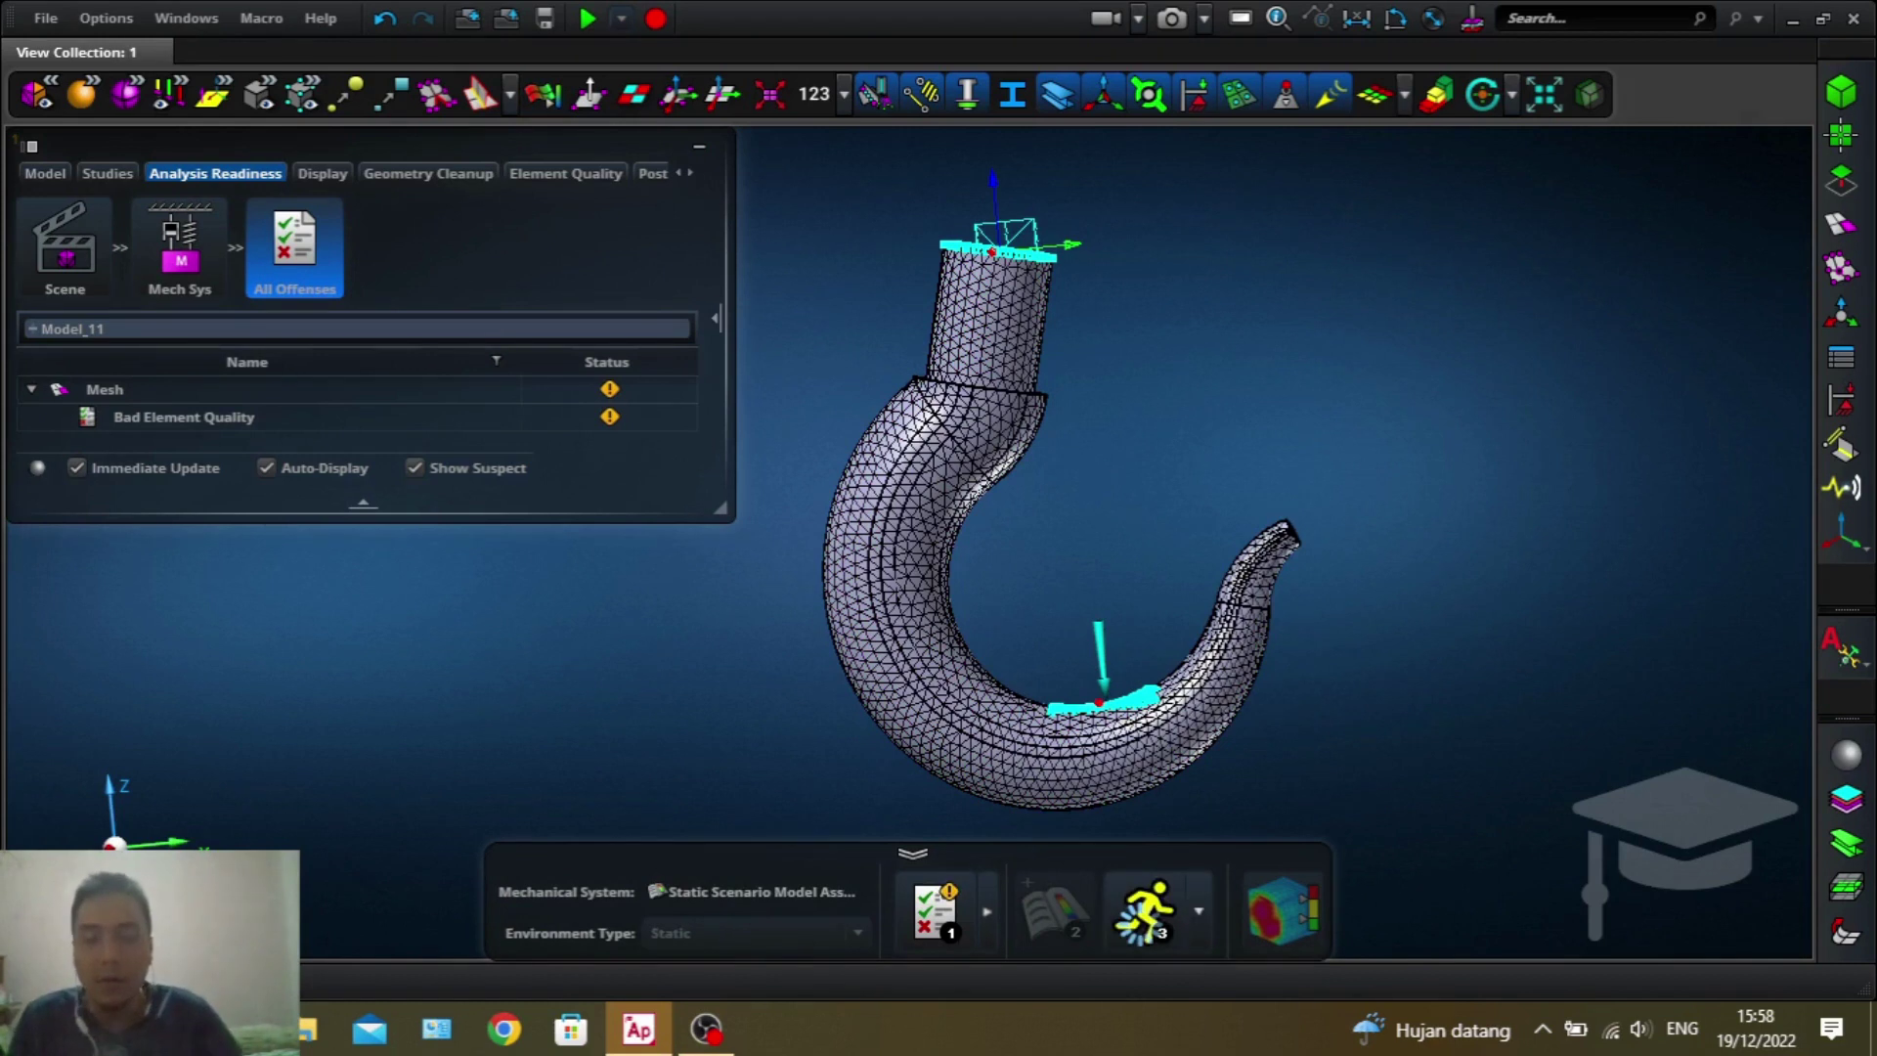